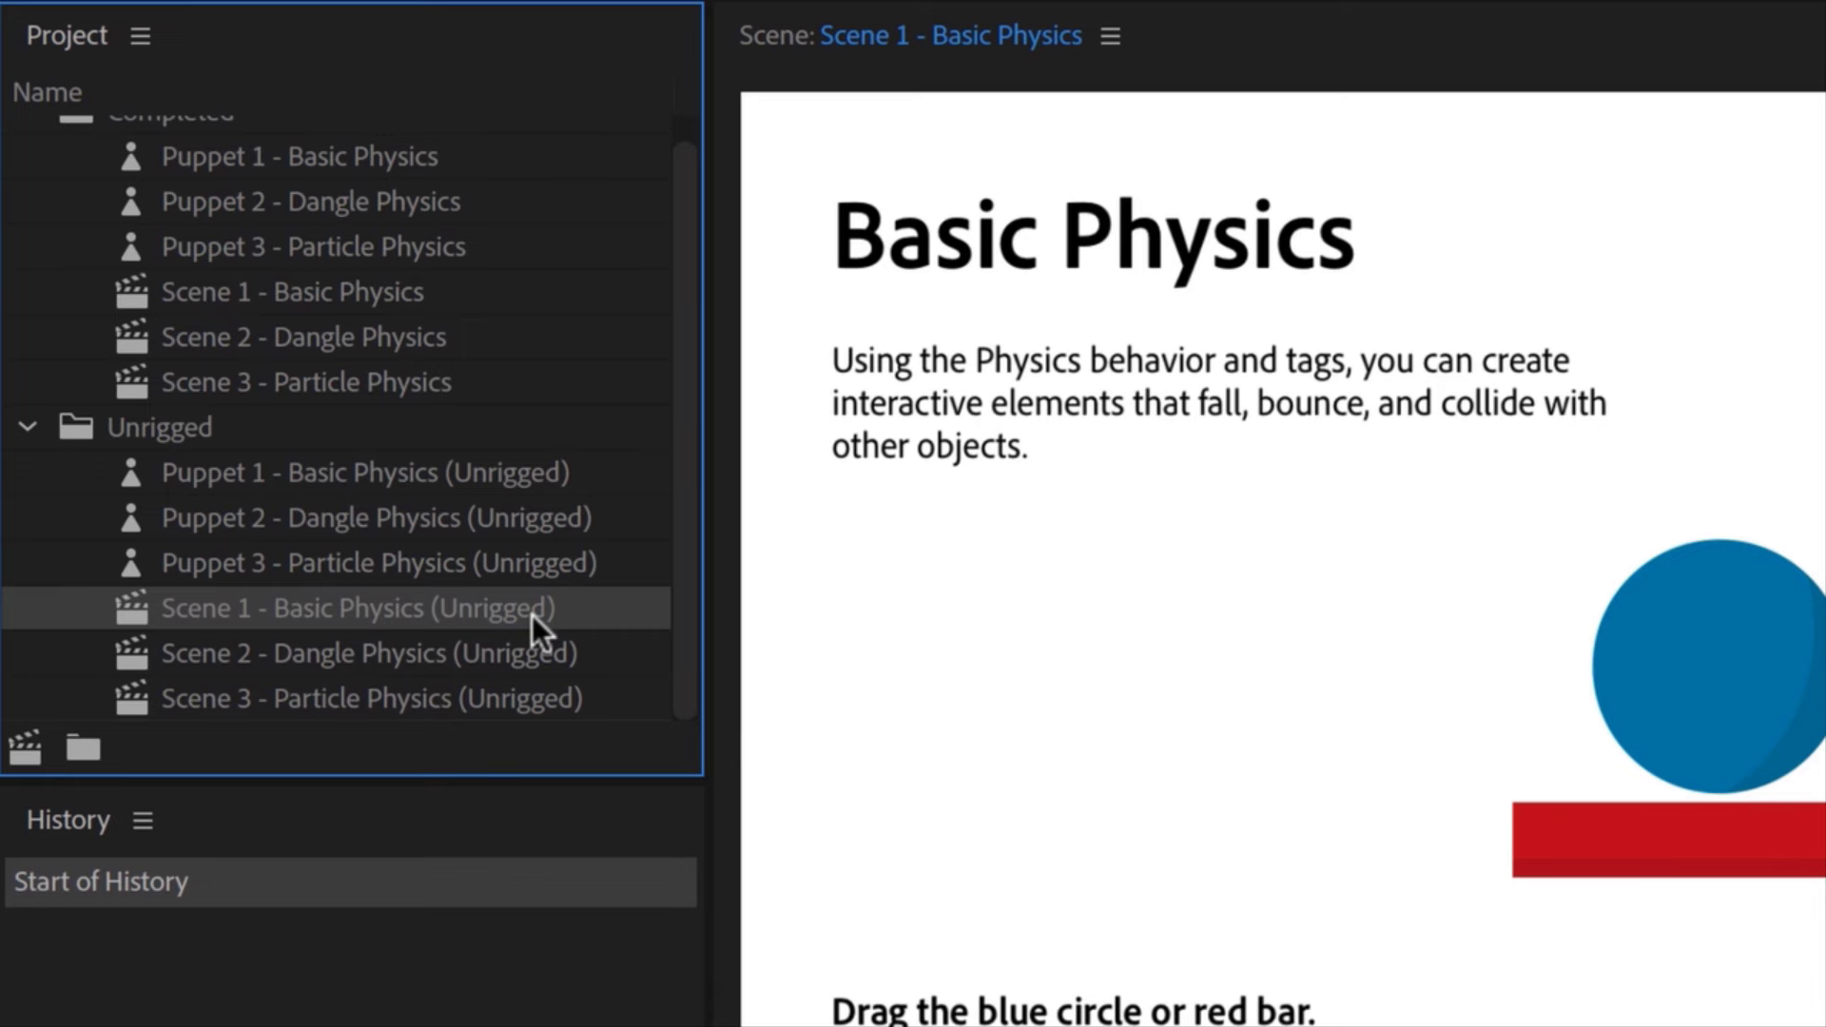
Open Scene 1 - Basic Physics (Unrigged), and open Puppet 1 - Basic Physics (Unrigged) for rigging with the whole puppet selected
{"action": "double_click", "coordinate": [532, 614]}
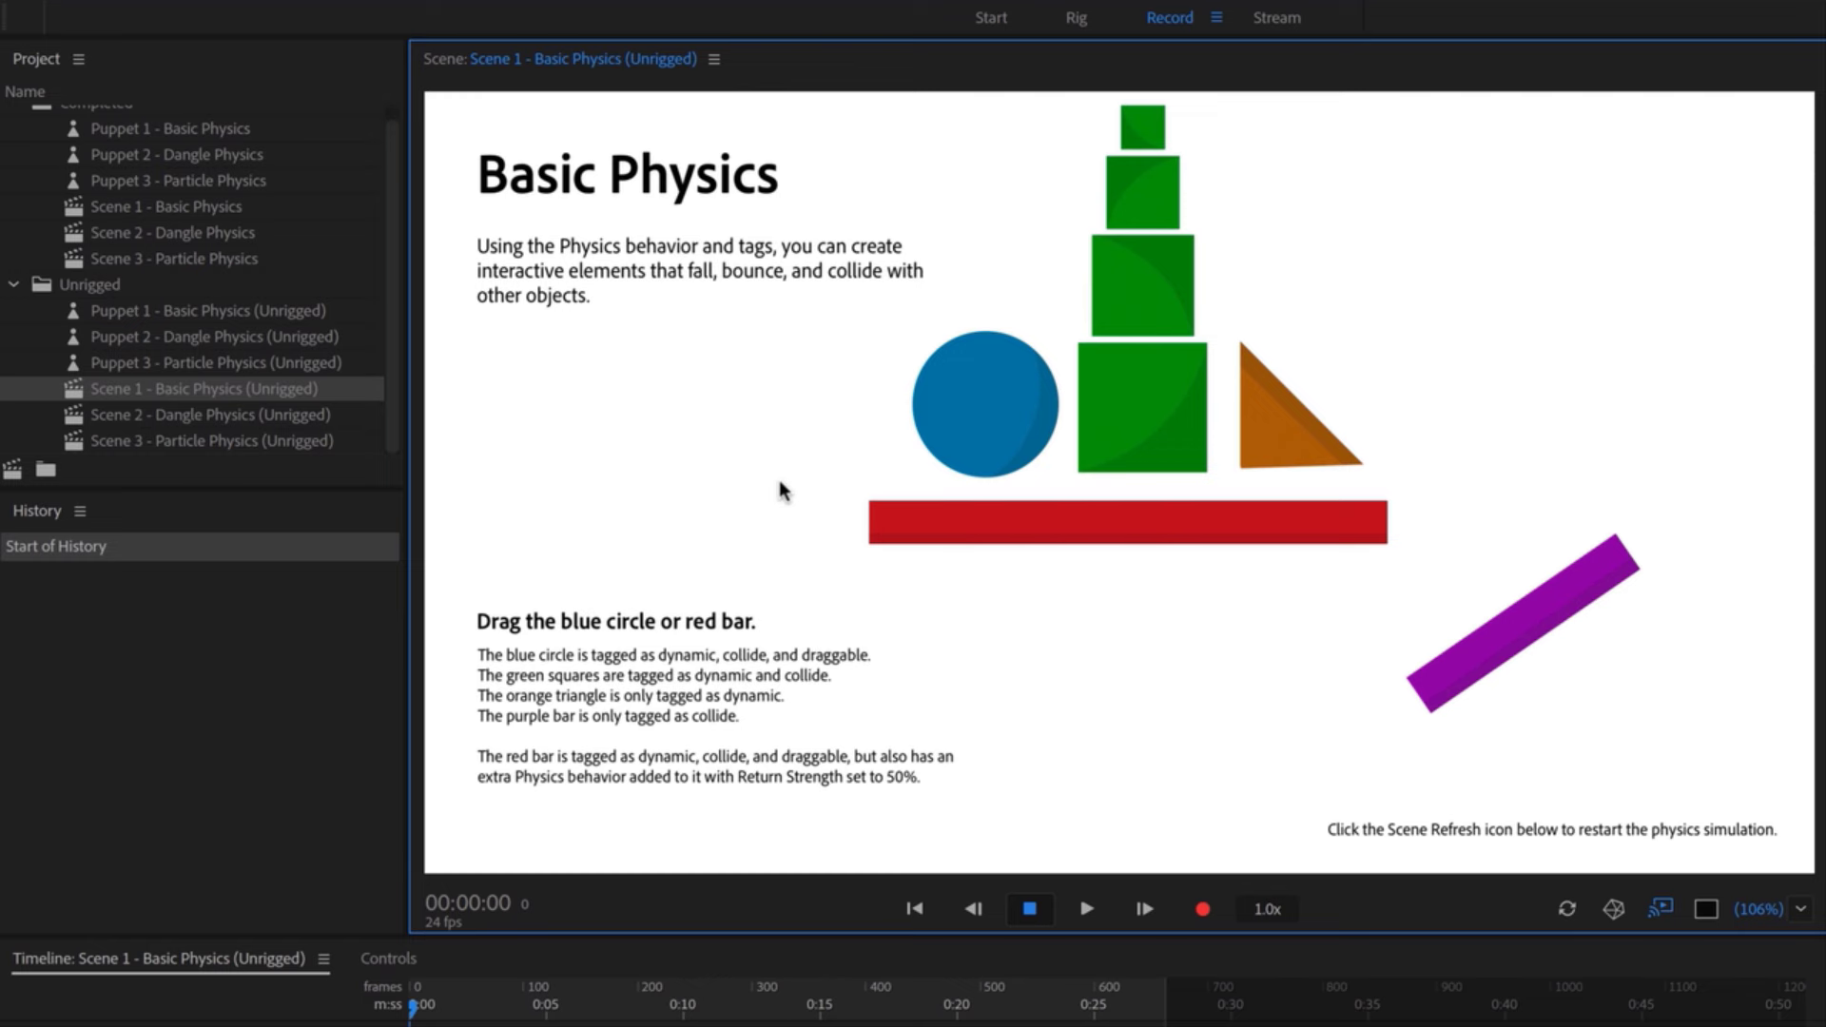
{"action": "left_click", "coordinate": [352, 310]}
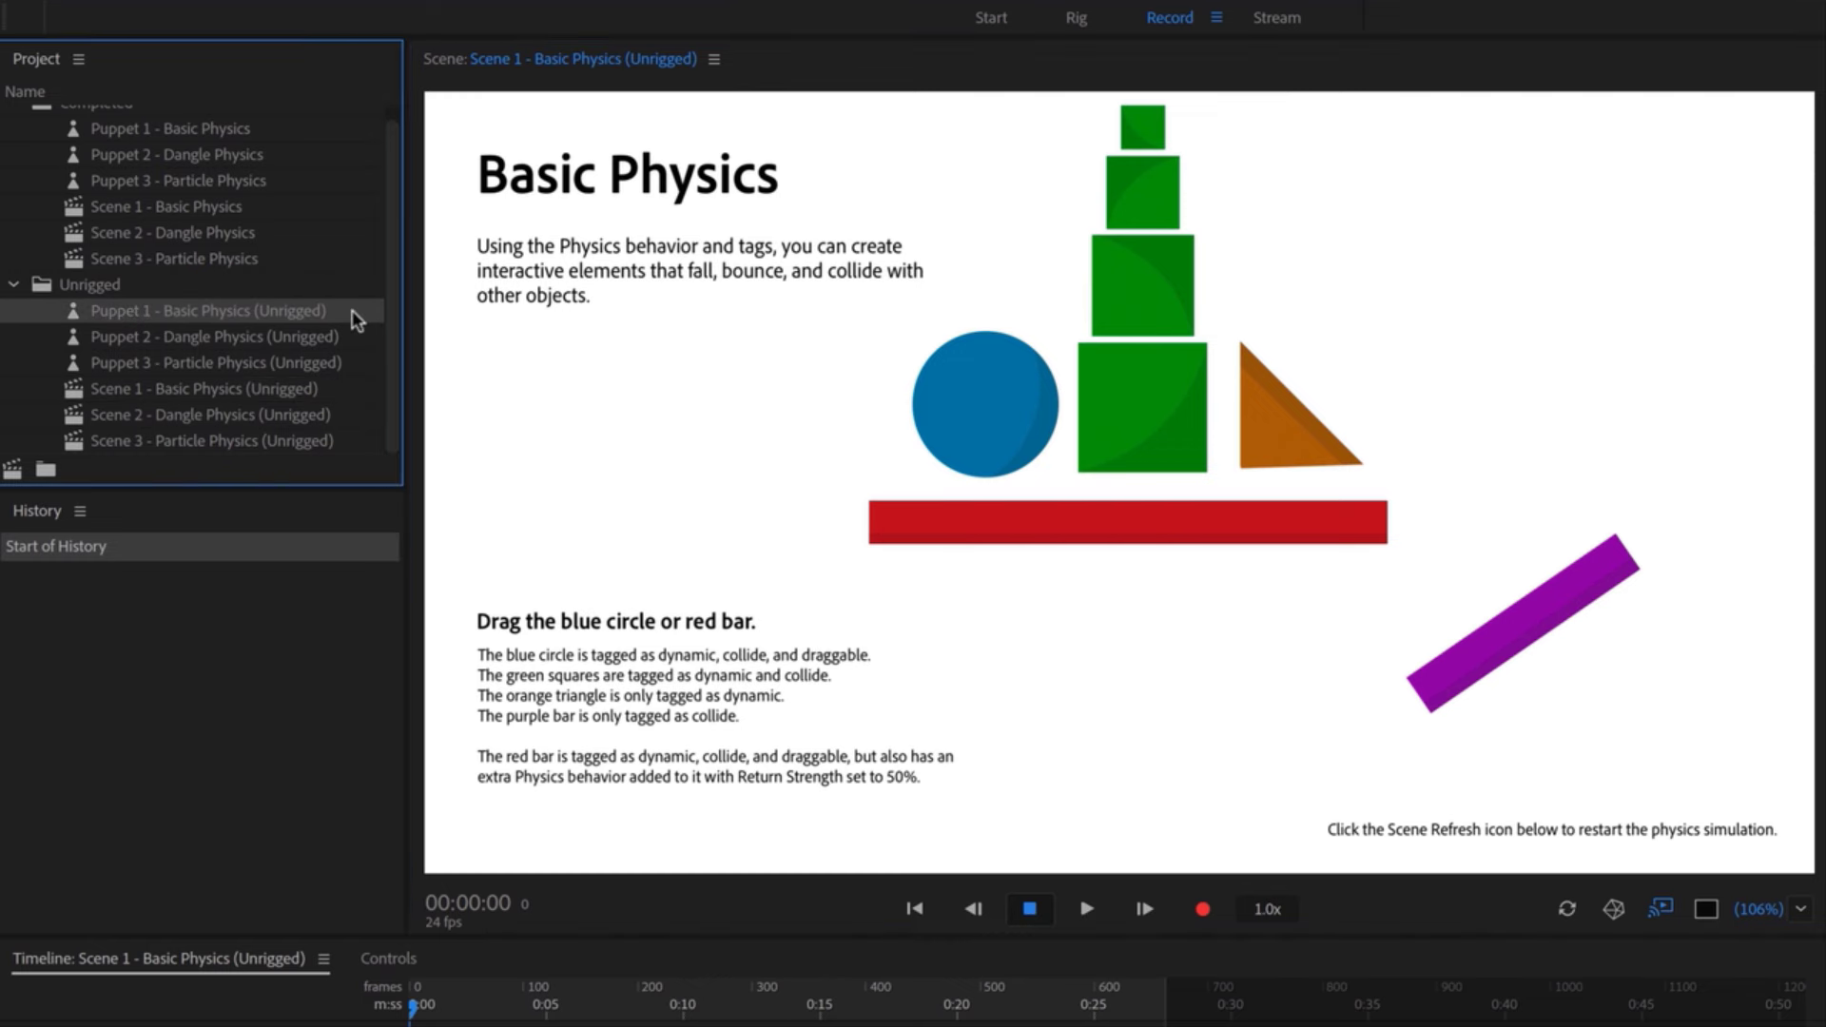
{"action": "double_click", "coordinate": [352, 311]}
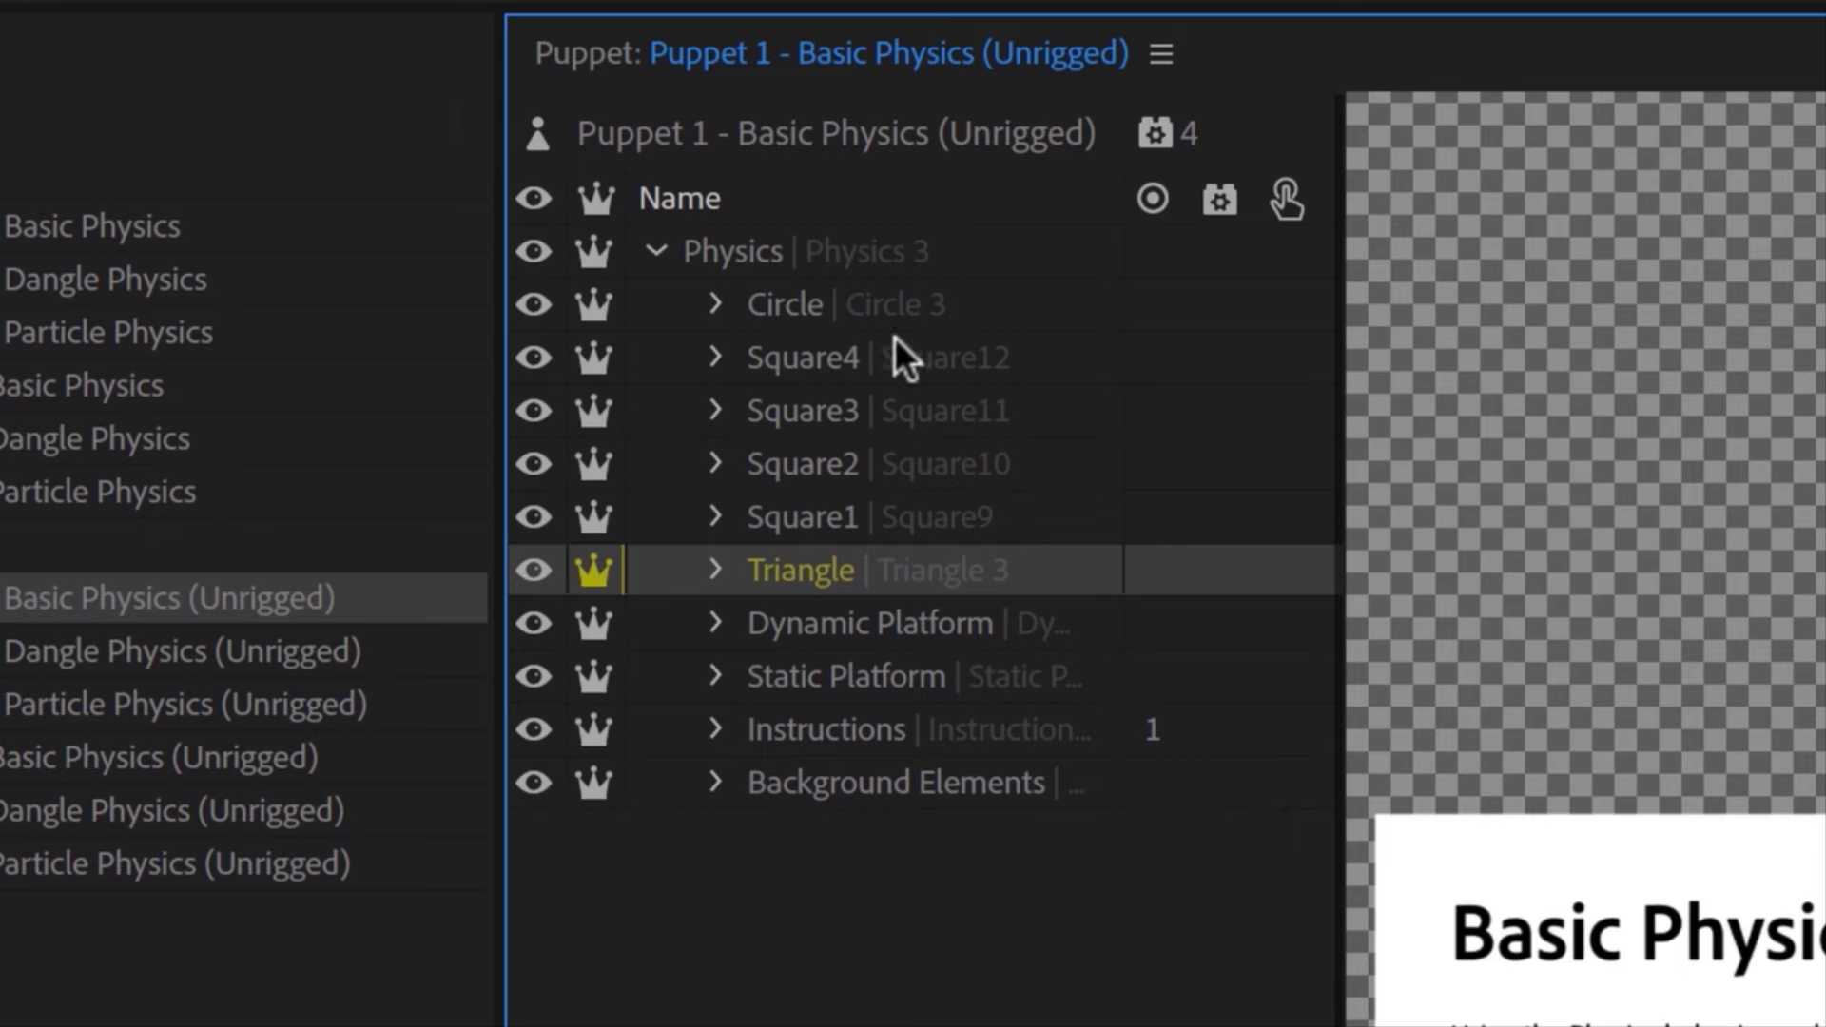
{"action": "left_click", "coordinate": [923, 150]}
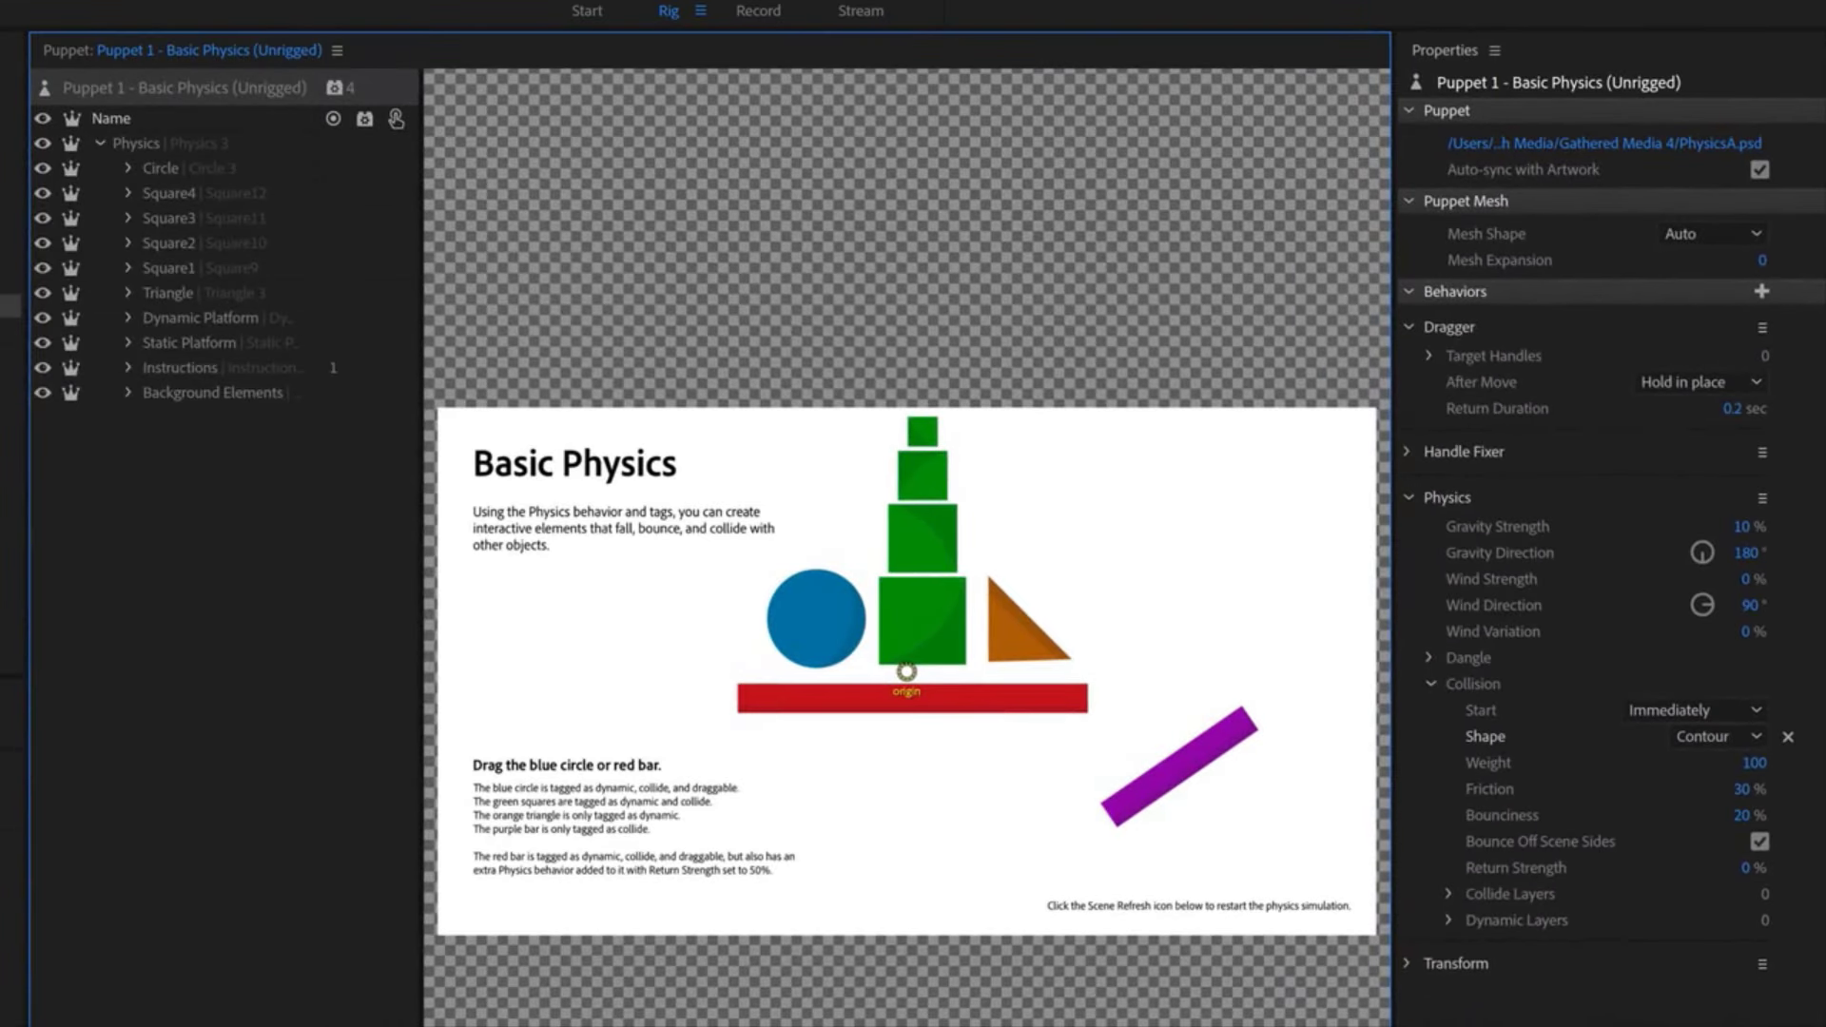
Tag the Circle layer as Dynamic, Collide and Draggable, keeping its Attach Style at Free
{"action": "left_click", "coordinate": [276, 168]}
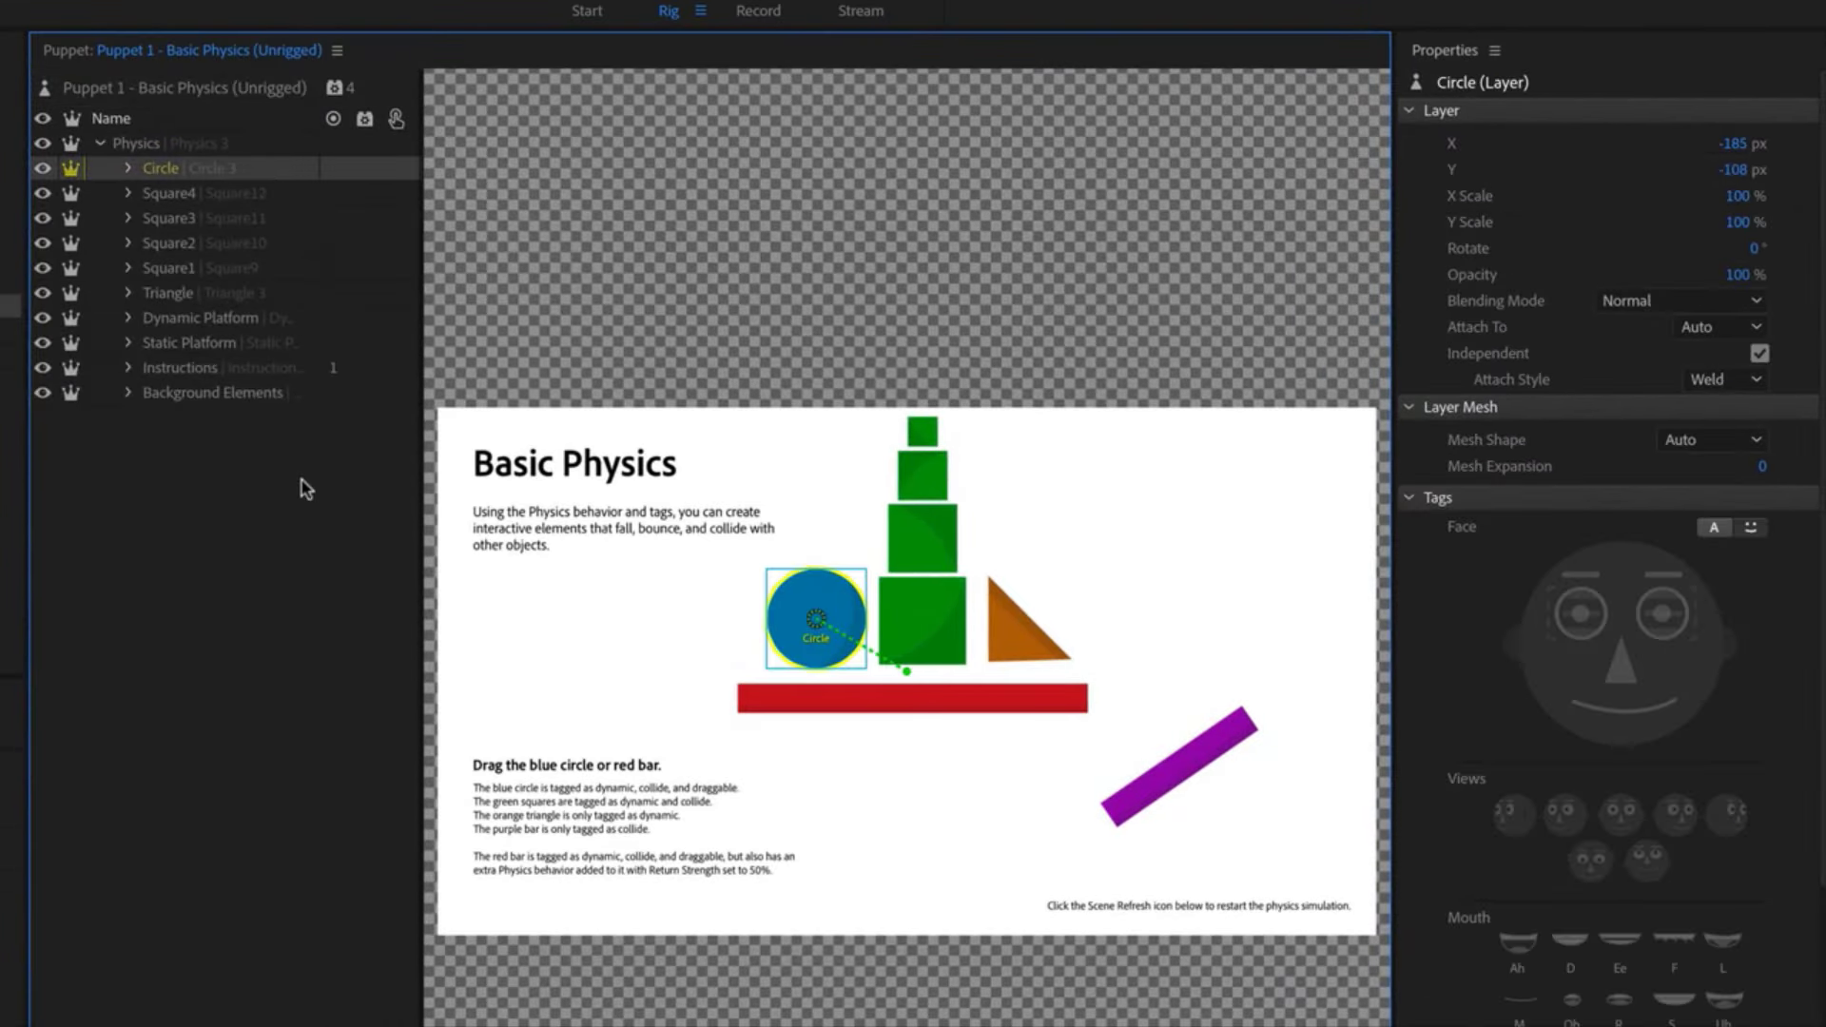
{"action": "scroll", "coordinate": [1780, 861], "scroll_direction": "down", "scroll_amount": 5}
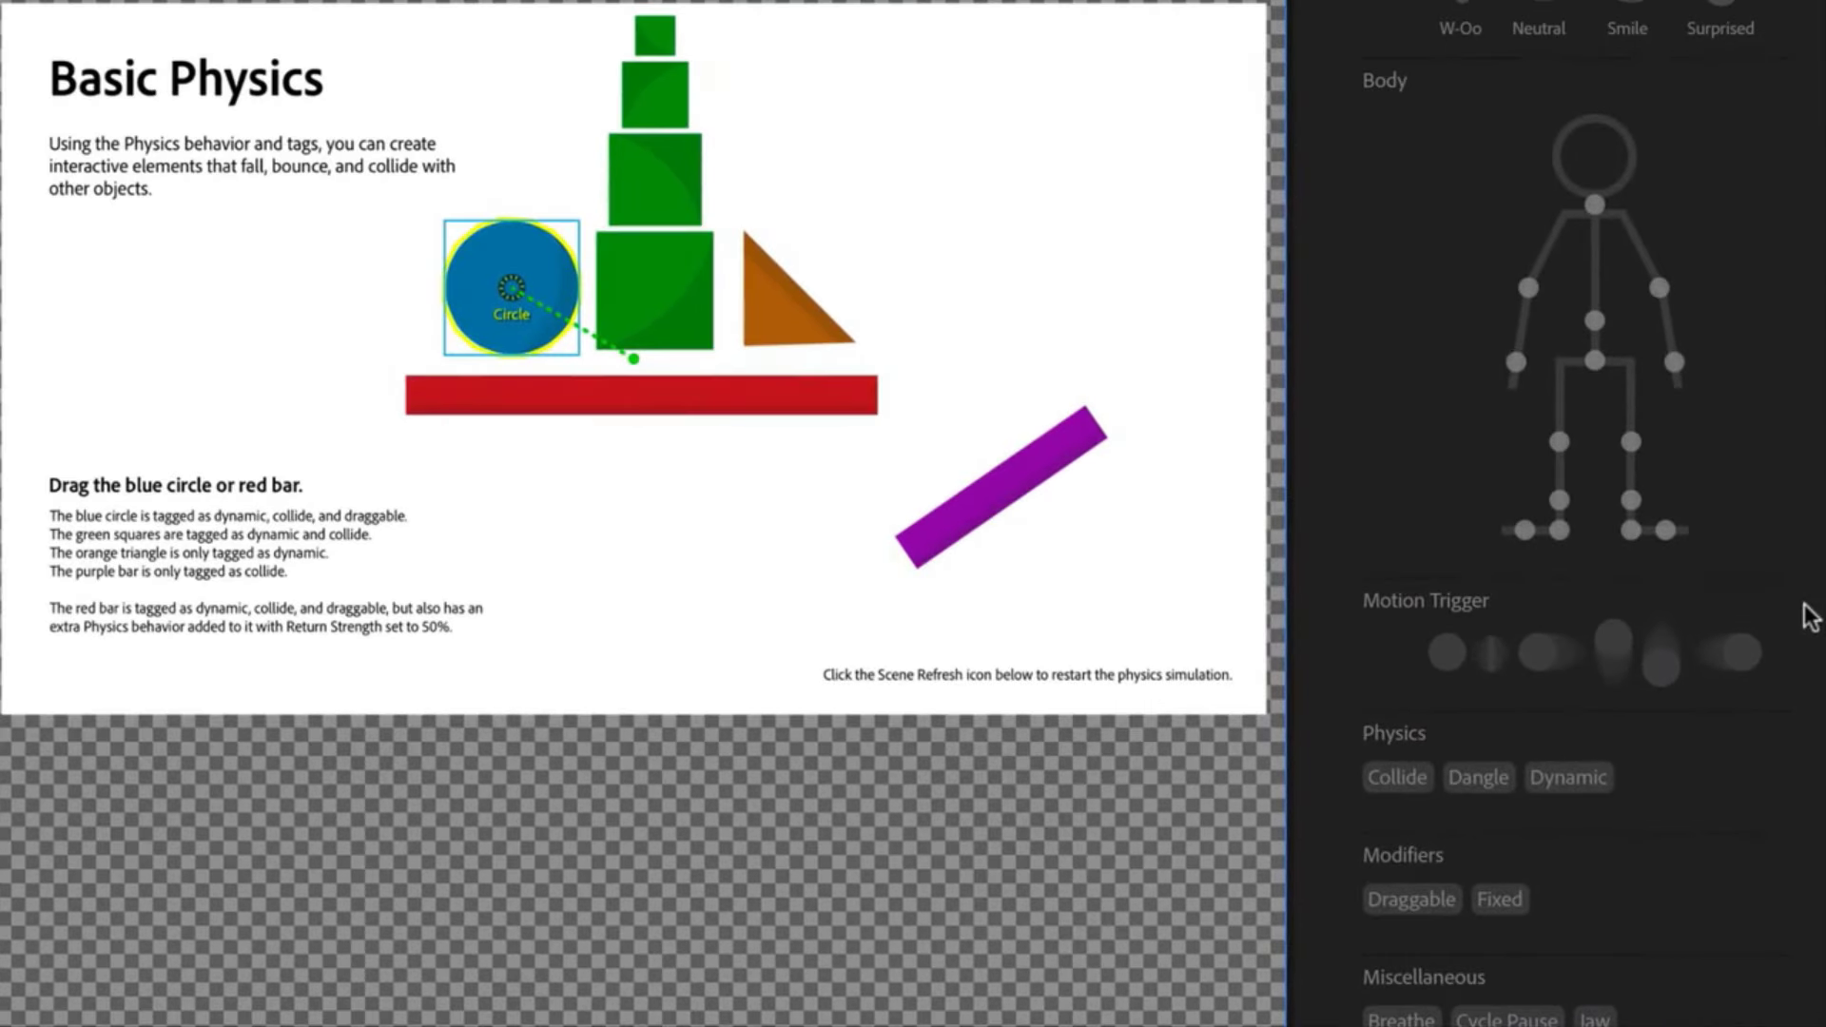
{"action": "left_click", "coordinate": [1586, 781]}
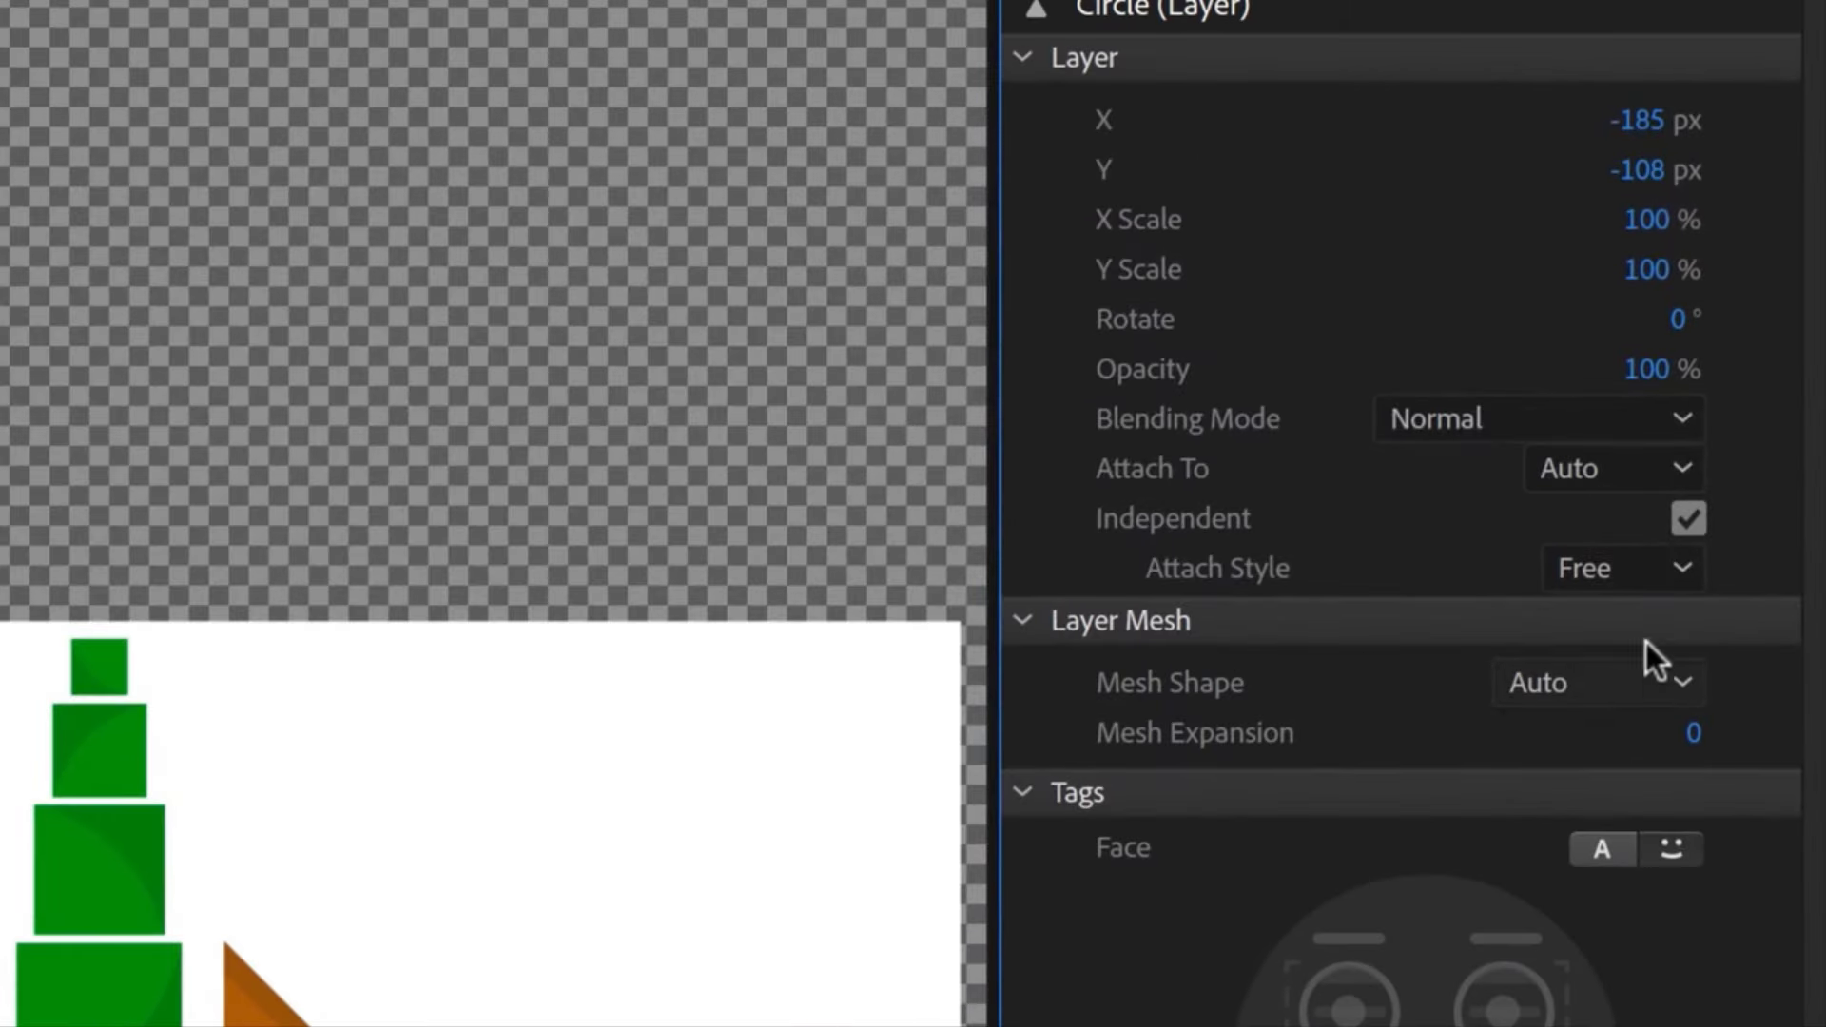
{"action": "left_click", "coordinate": [1657, 571]}
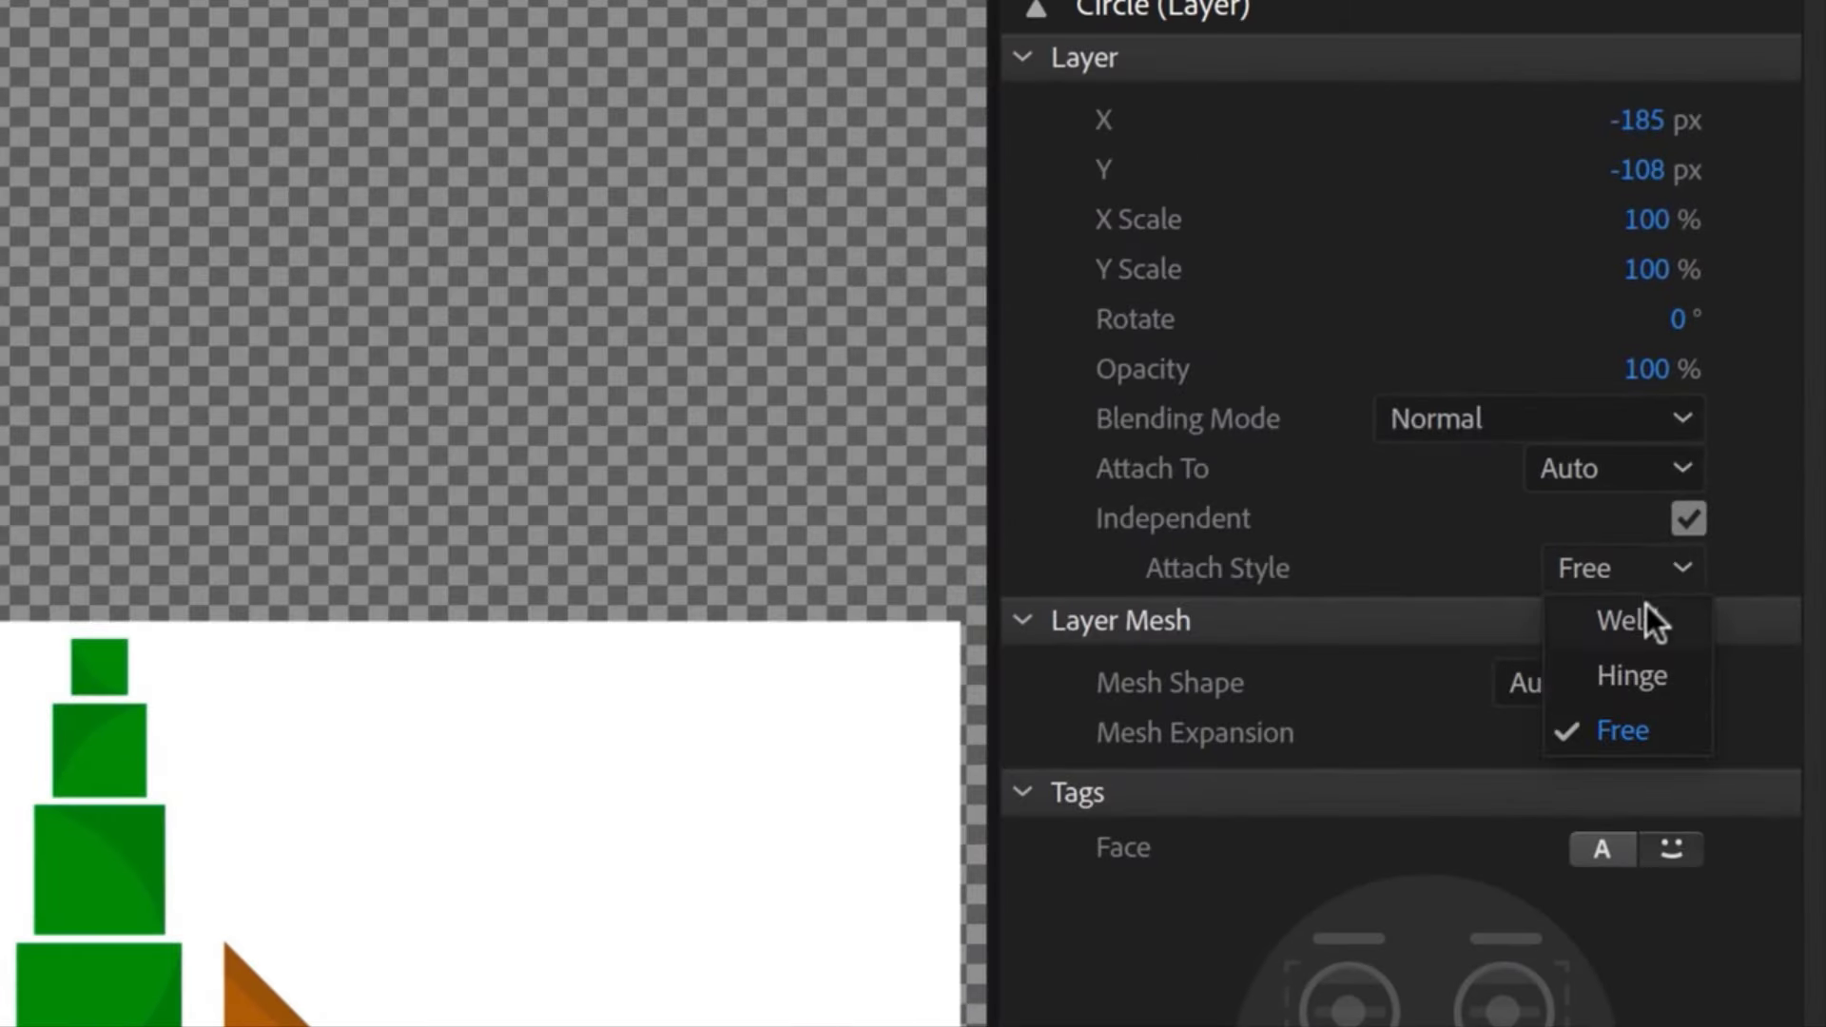
{"action": "key", "text": "Escape"}
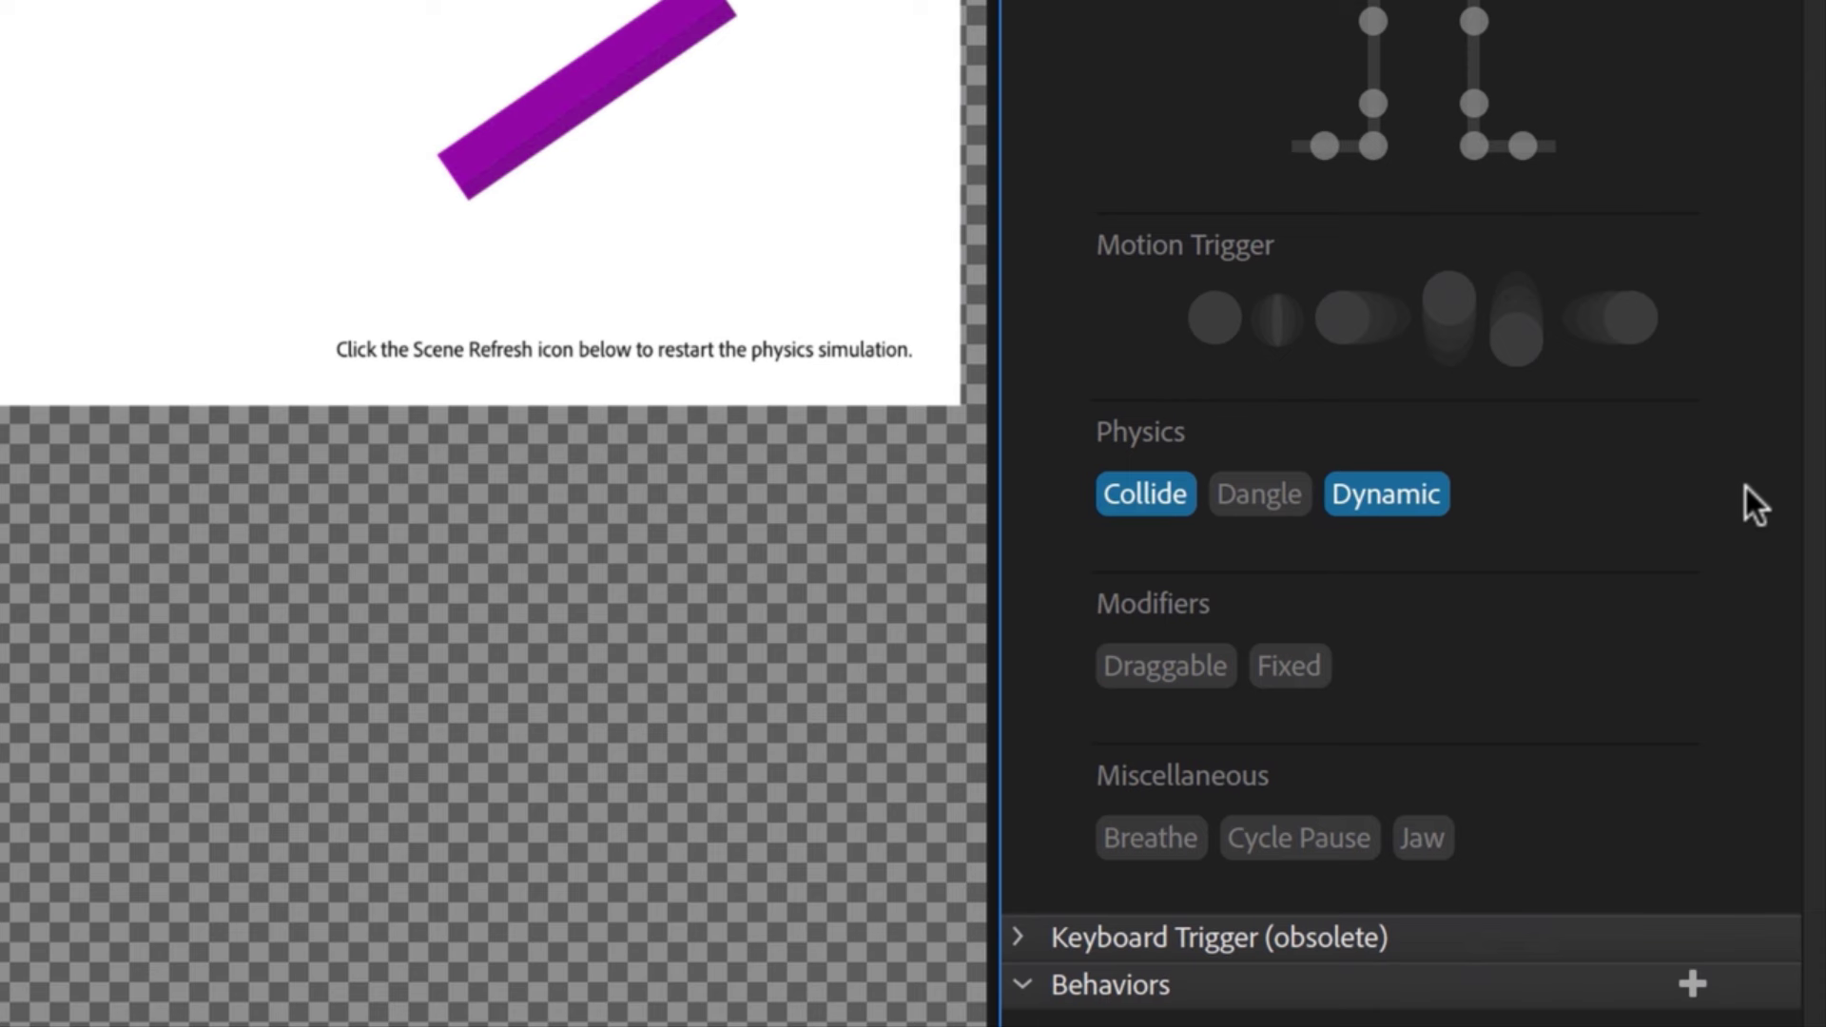
{"action": "left_click", "coordinate": [1196, 667]}
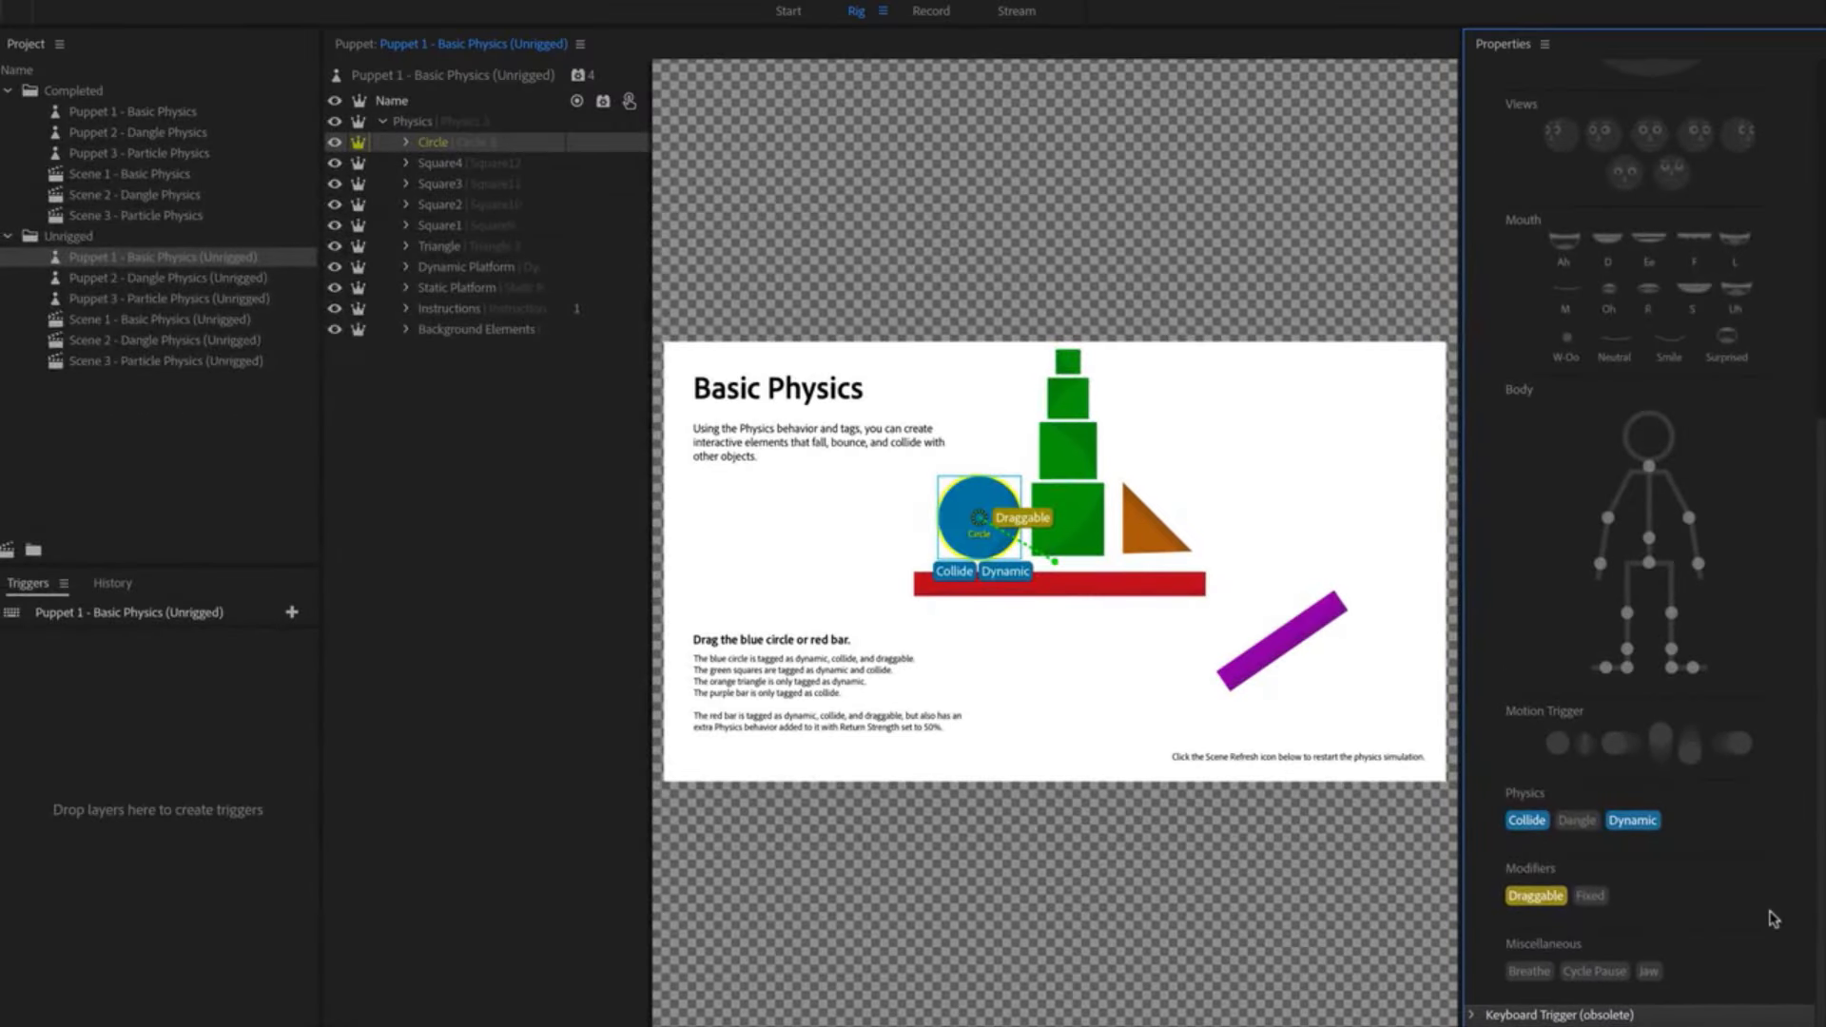
Try throwing the blue circle in the scene, and set Dragger's After Move to Return to rest with a Return Duration of 0 sec
{"action": "left_click", "coordinate": [937, 12]}
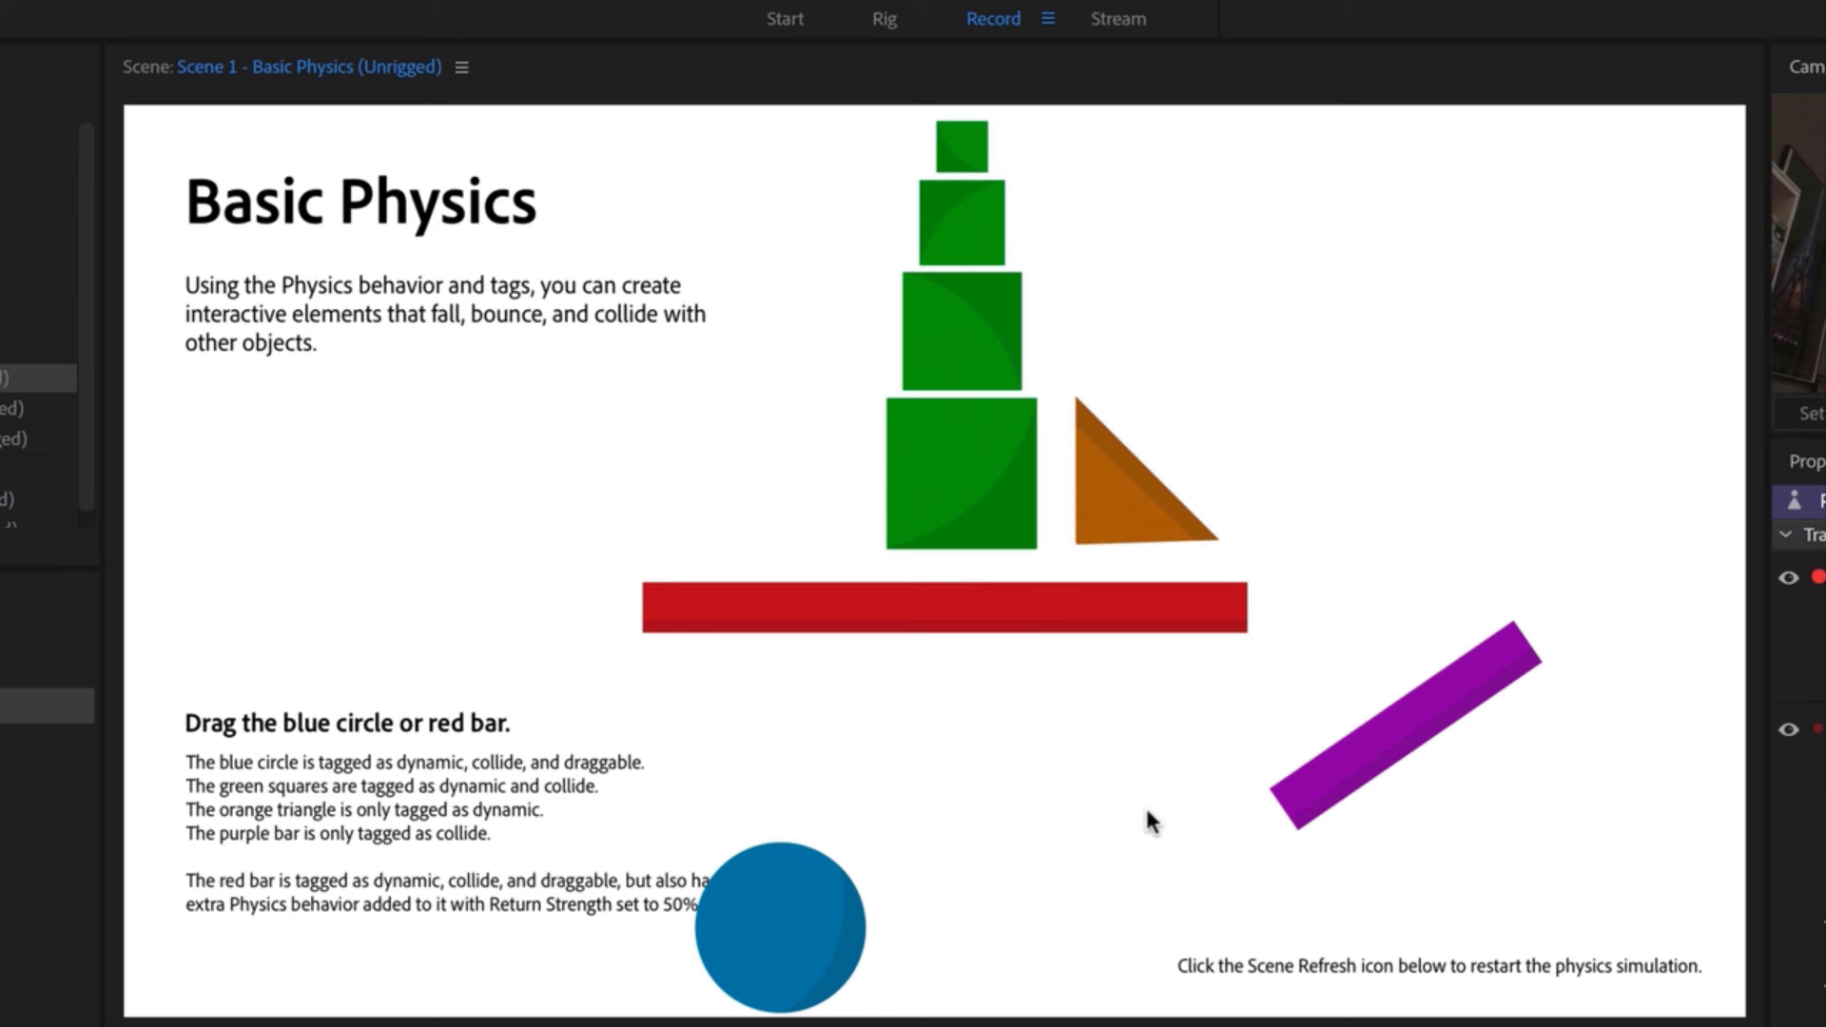
{"action": "left_click_drag", "start_coordinate": [831, 876], "coordinate": [538, 395]}
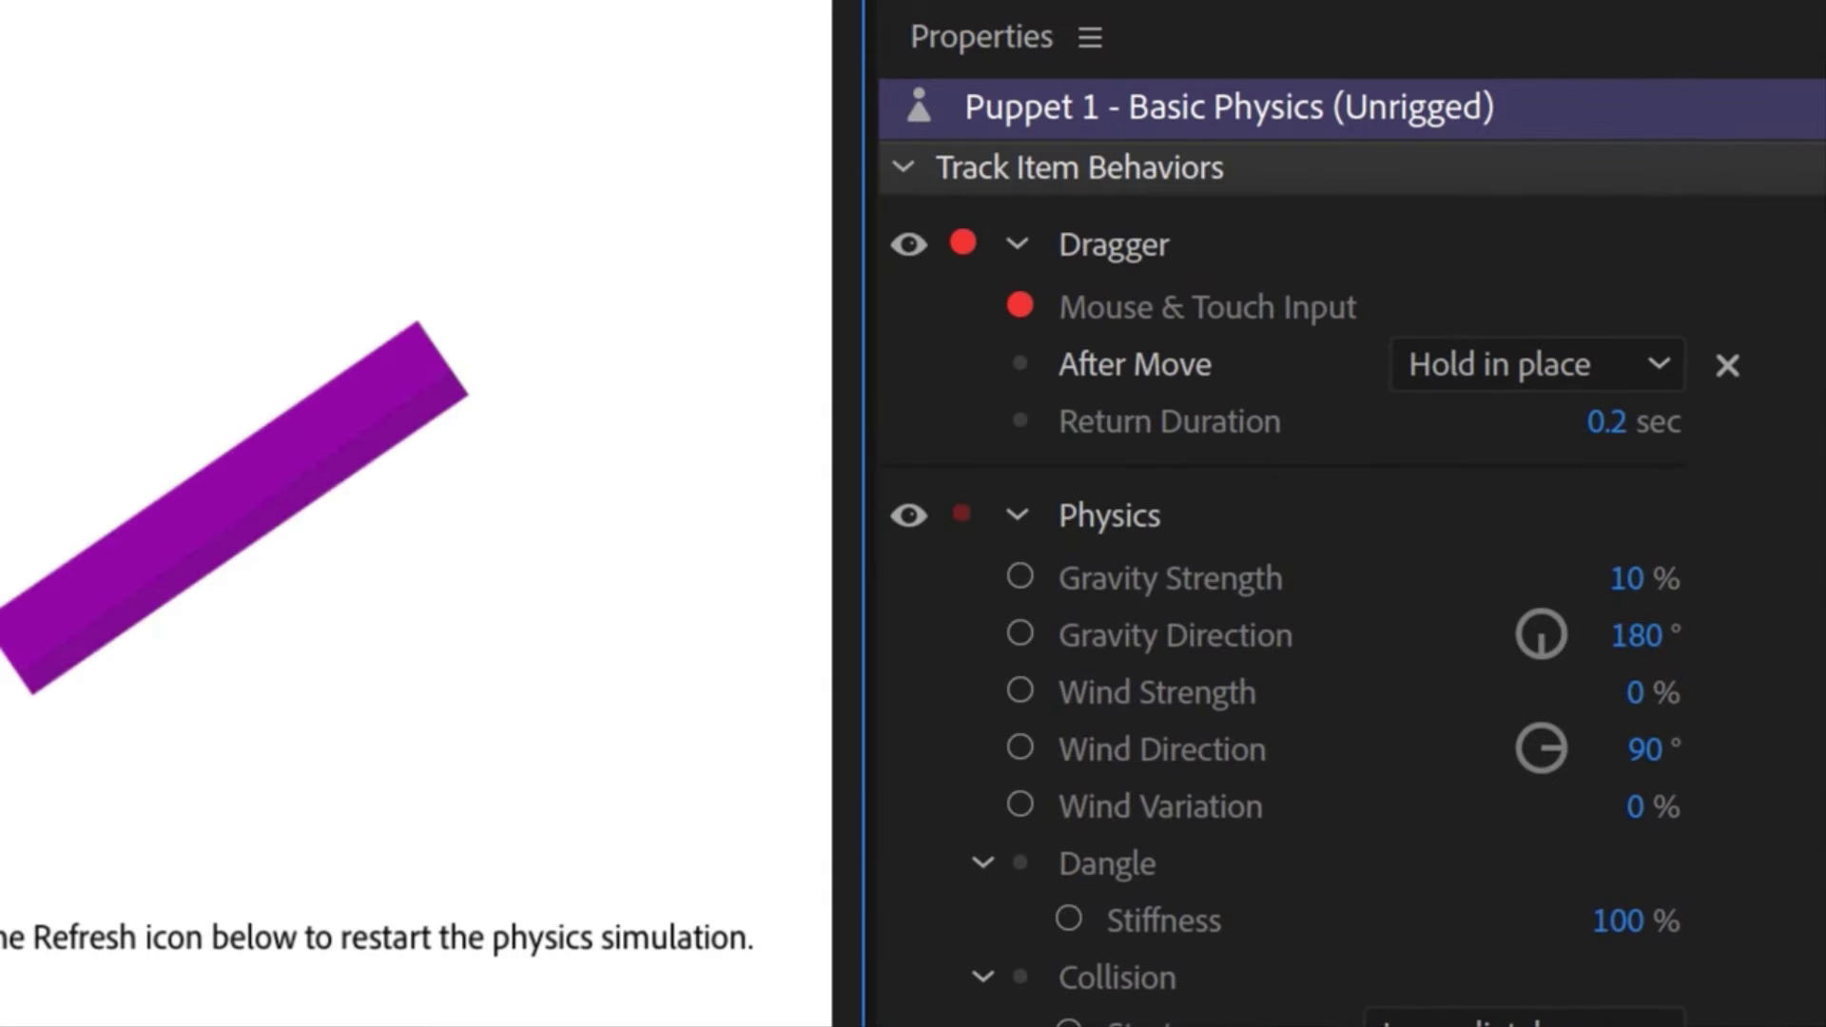
{"action": "left_click", "coordinate": [1316, 238]}
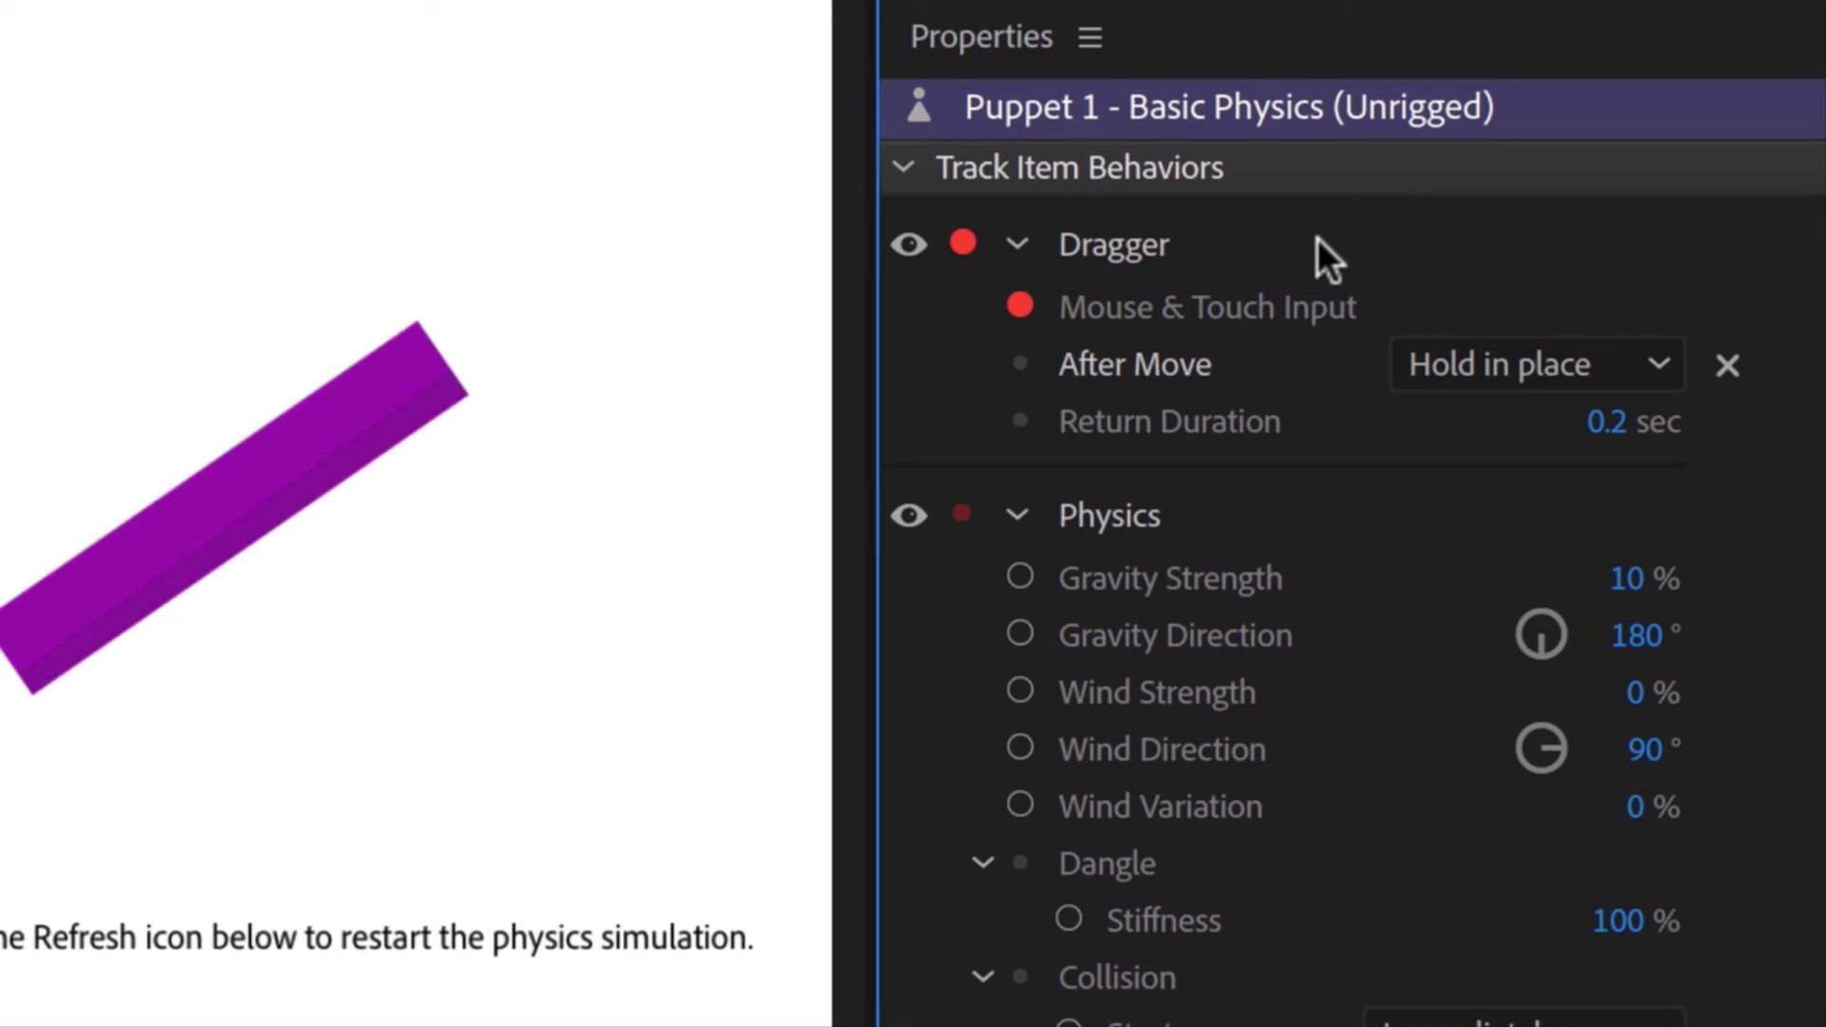
{"action": "left_click", "coordinate": [1476, 352]}
{"action": "left_click", "coordinate": [1542, 428]}
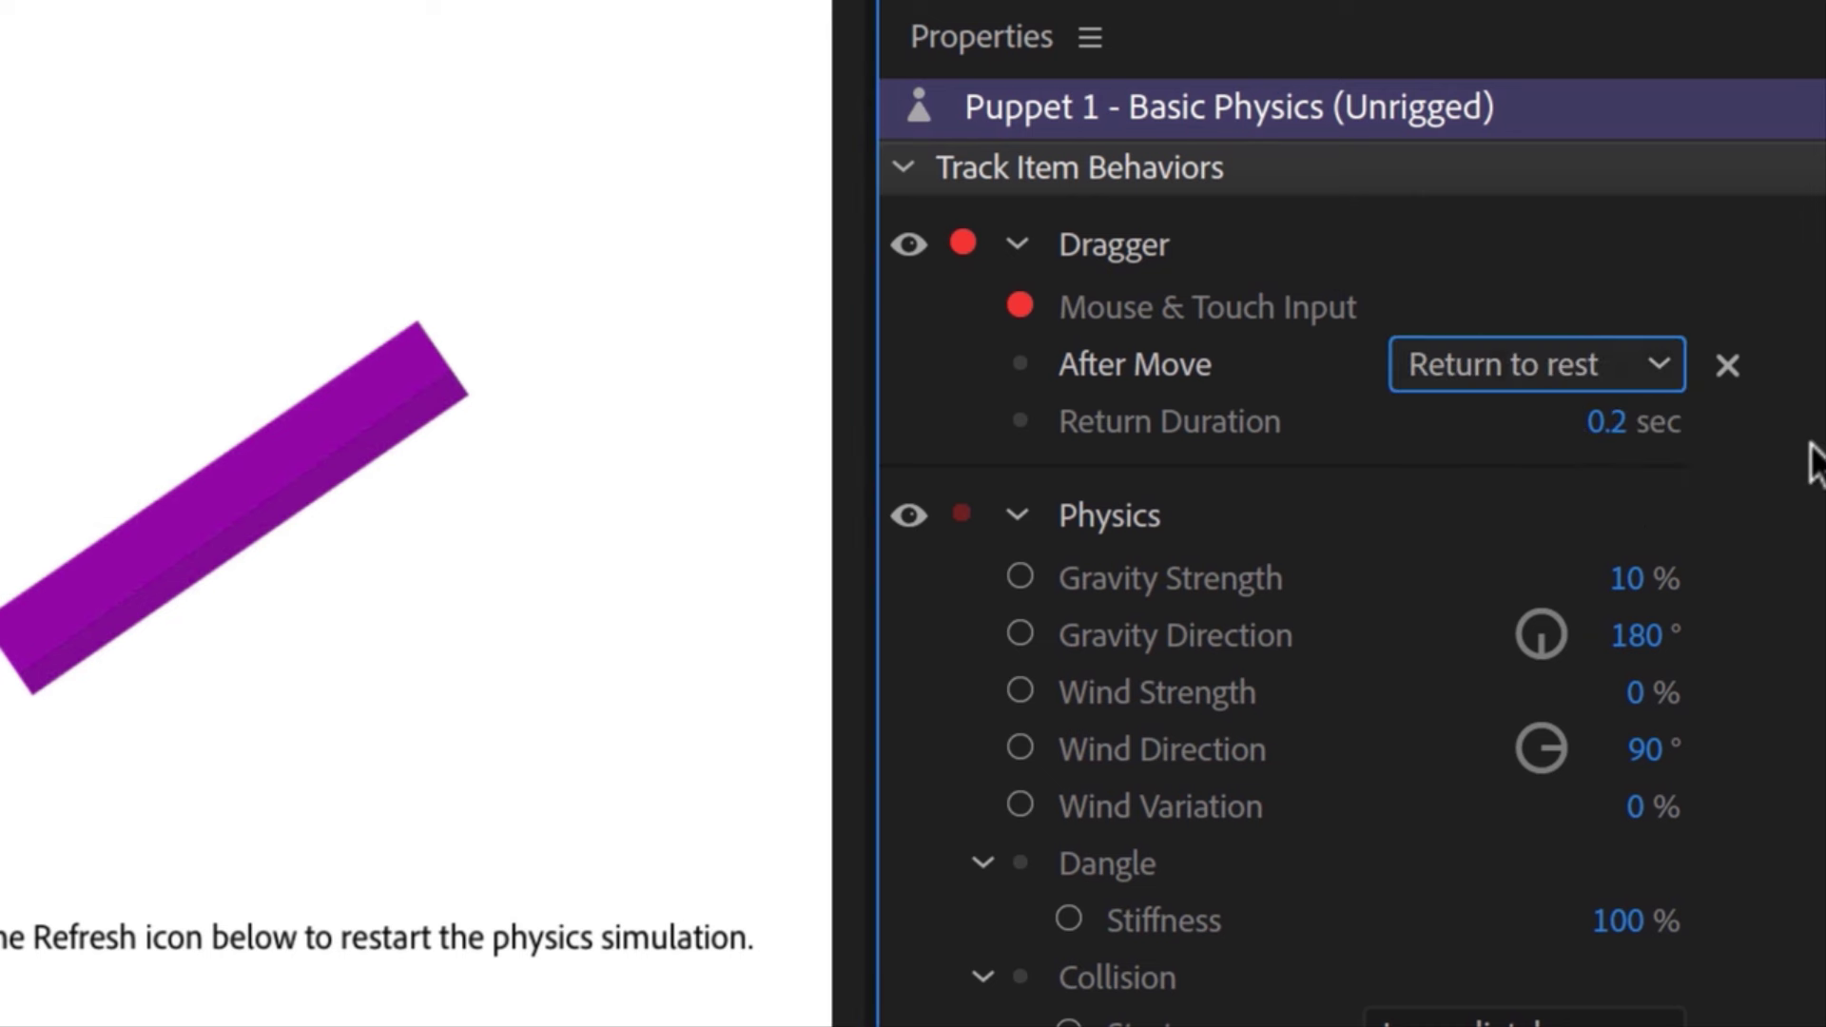
{"action": "left_click_drag", "start_coordinate": [1650, 423], "coordinate": [1617, 423]}
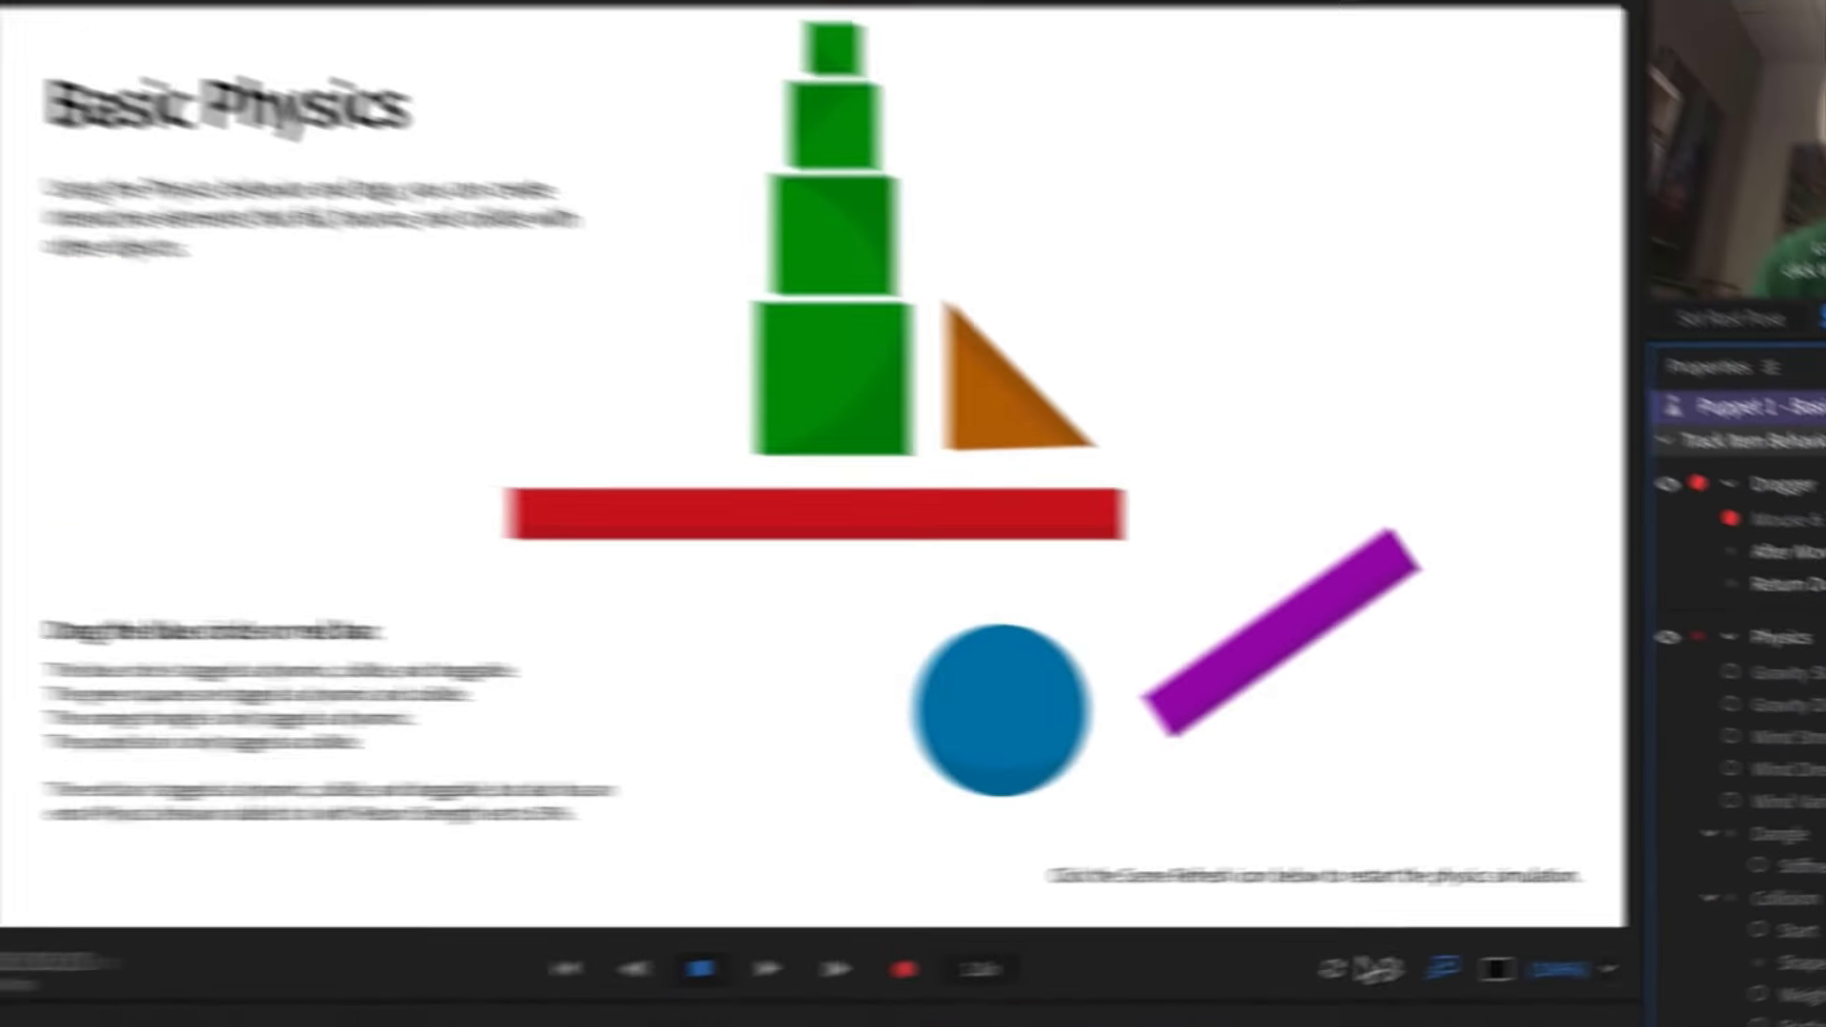
Refresh the scene and throw the blue circle around to test the new Dragger settings
{"action": "left_click", "coordinate": [1407, 958]}
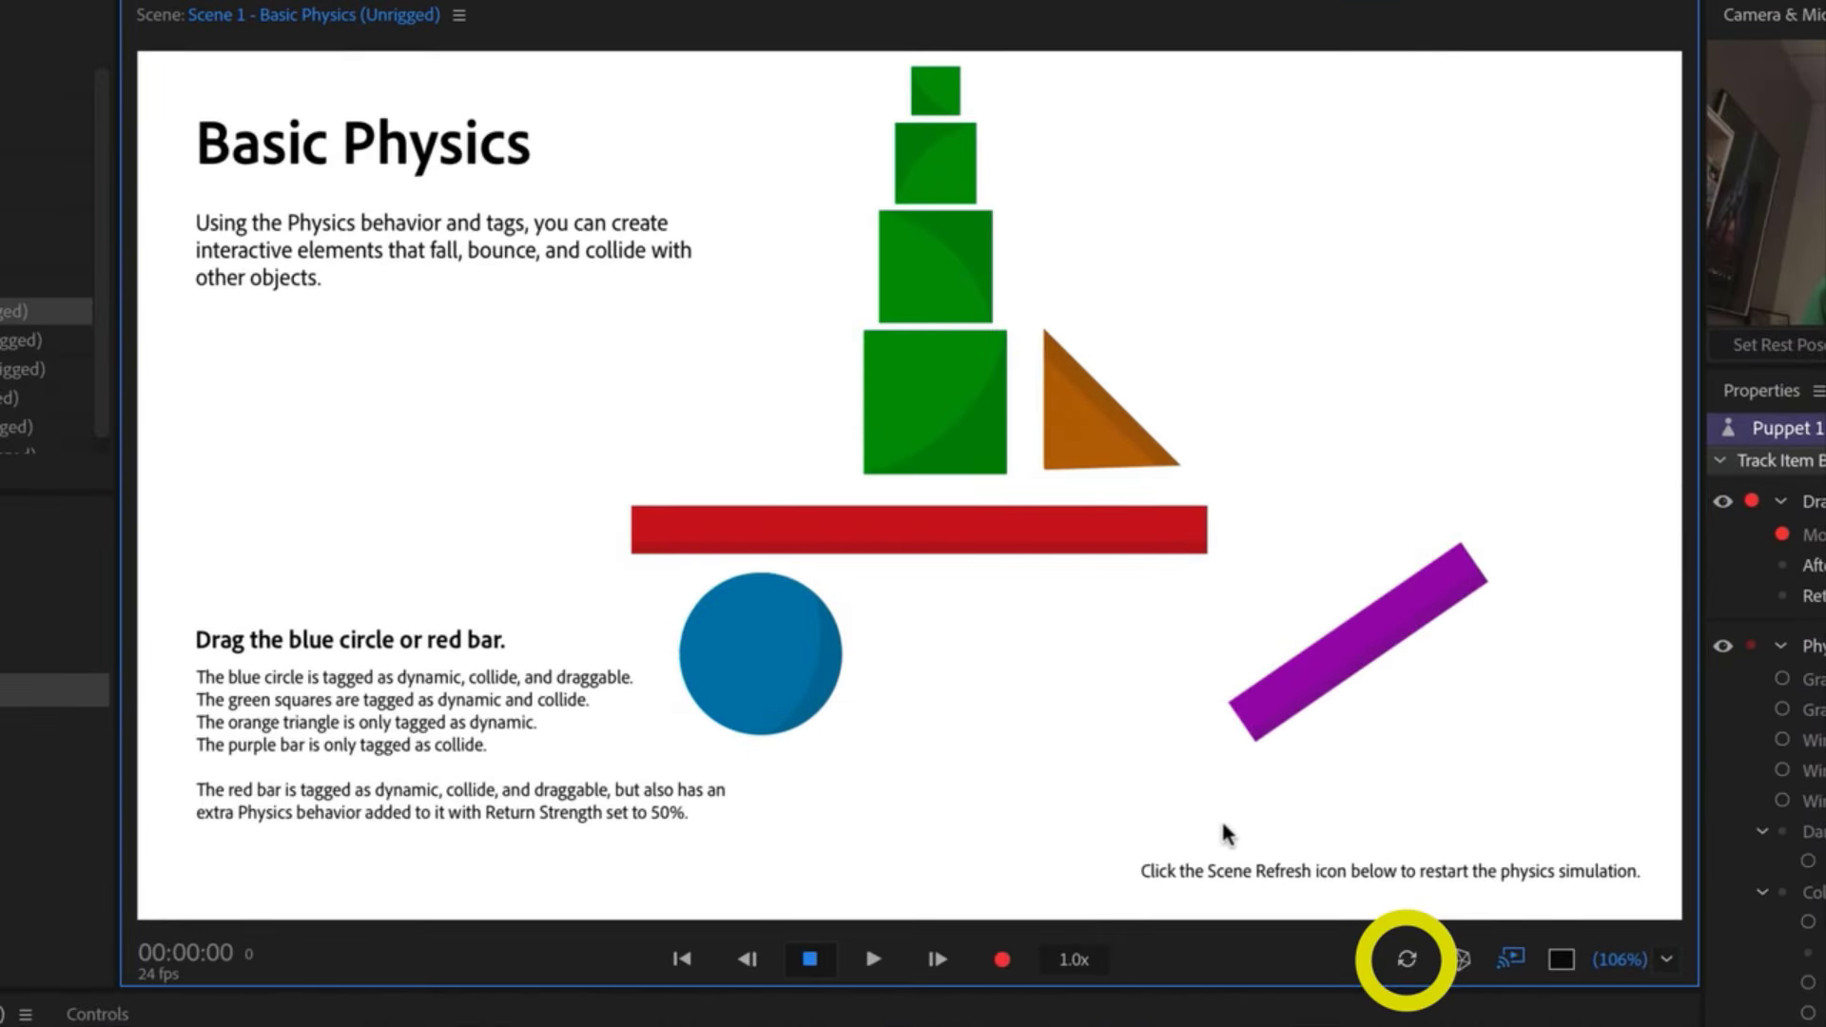
{"action": "left_click_drag", "start_coordinate": [824, 843], "coordinate": [1307, 576]}
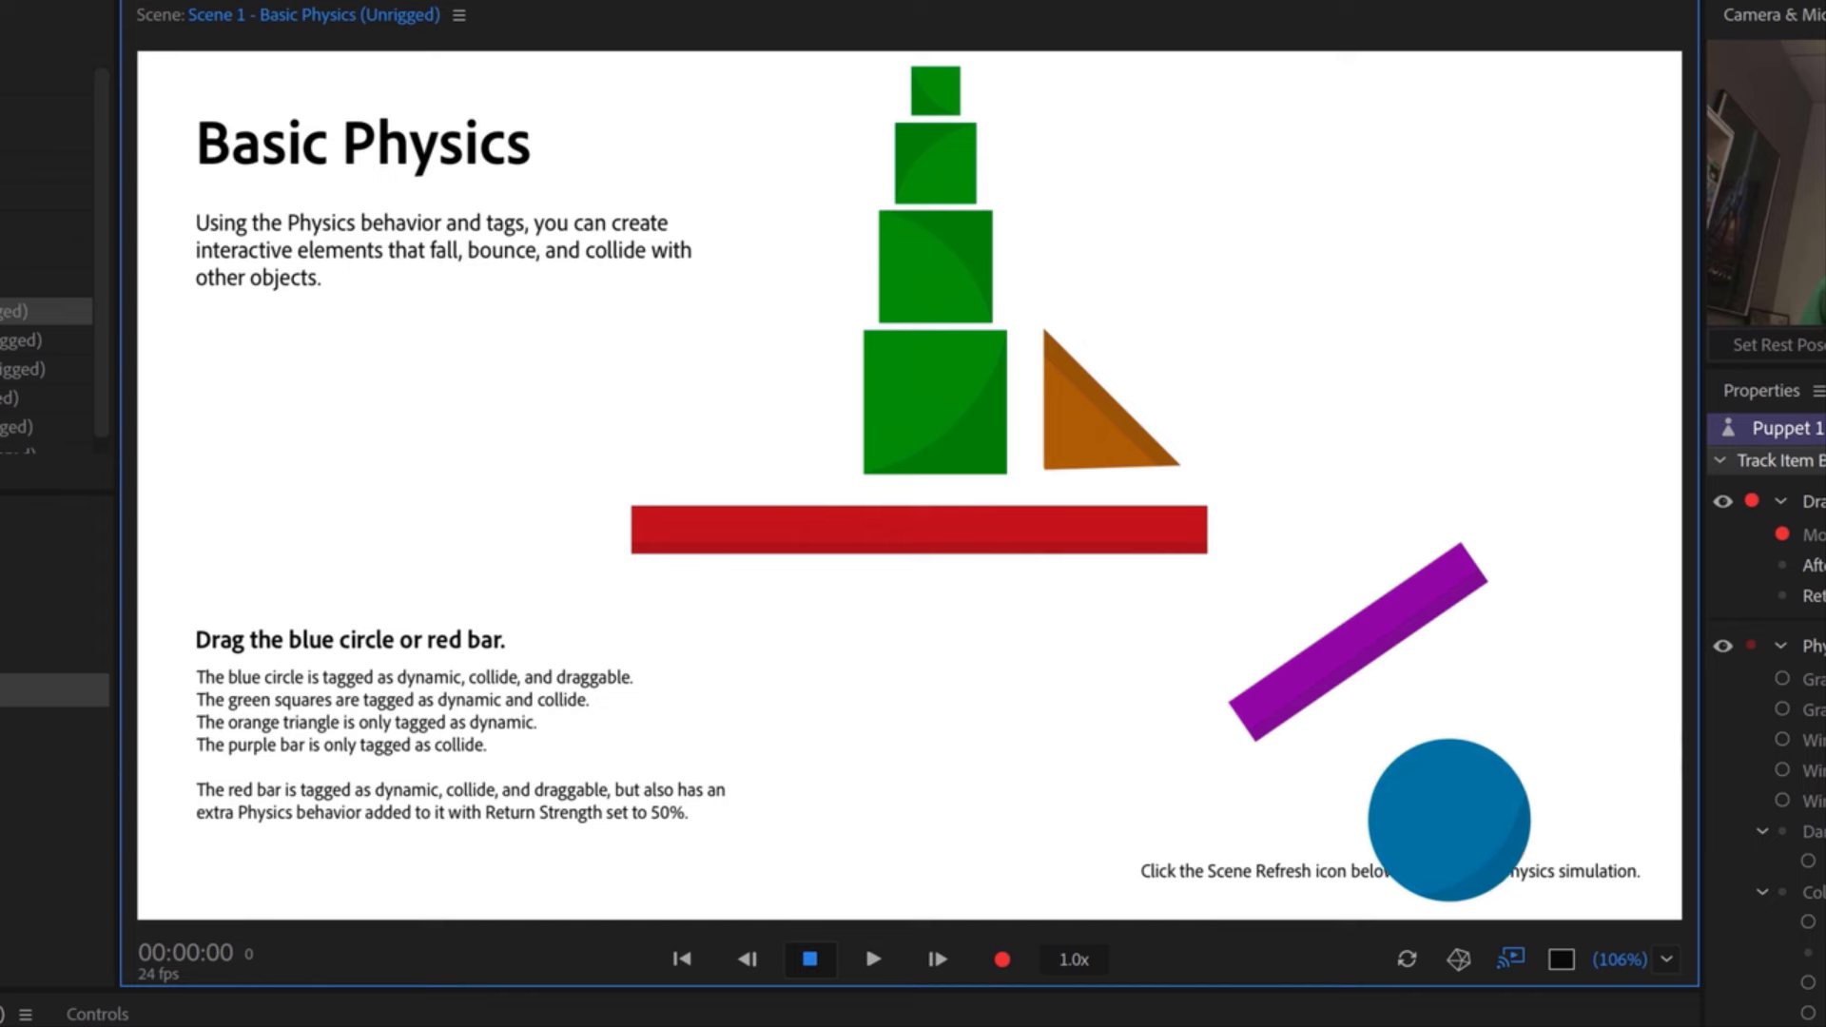
{"action": "left_click_drag", "start_coordinate": [1431, 886], "coordinate": [485, 657]}
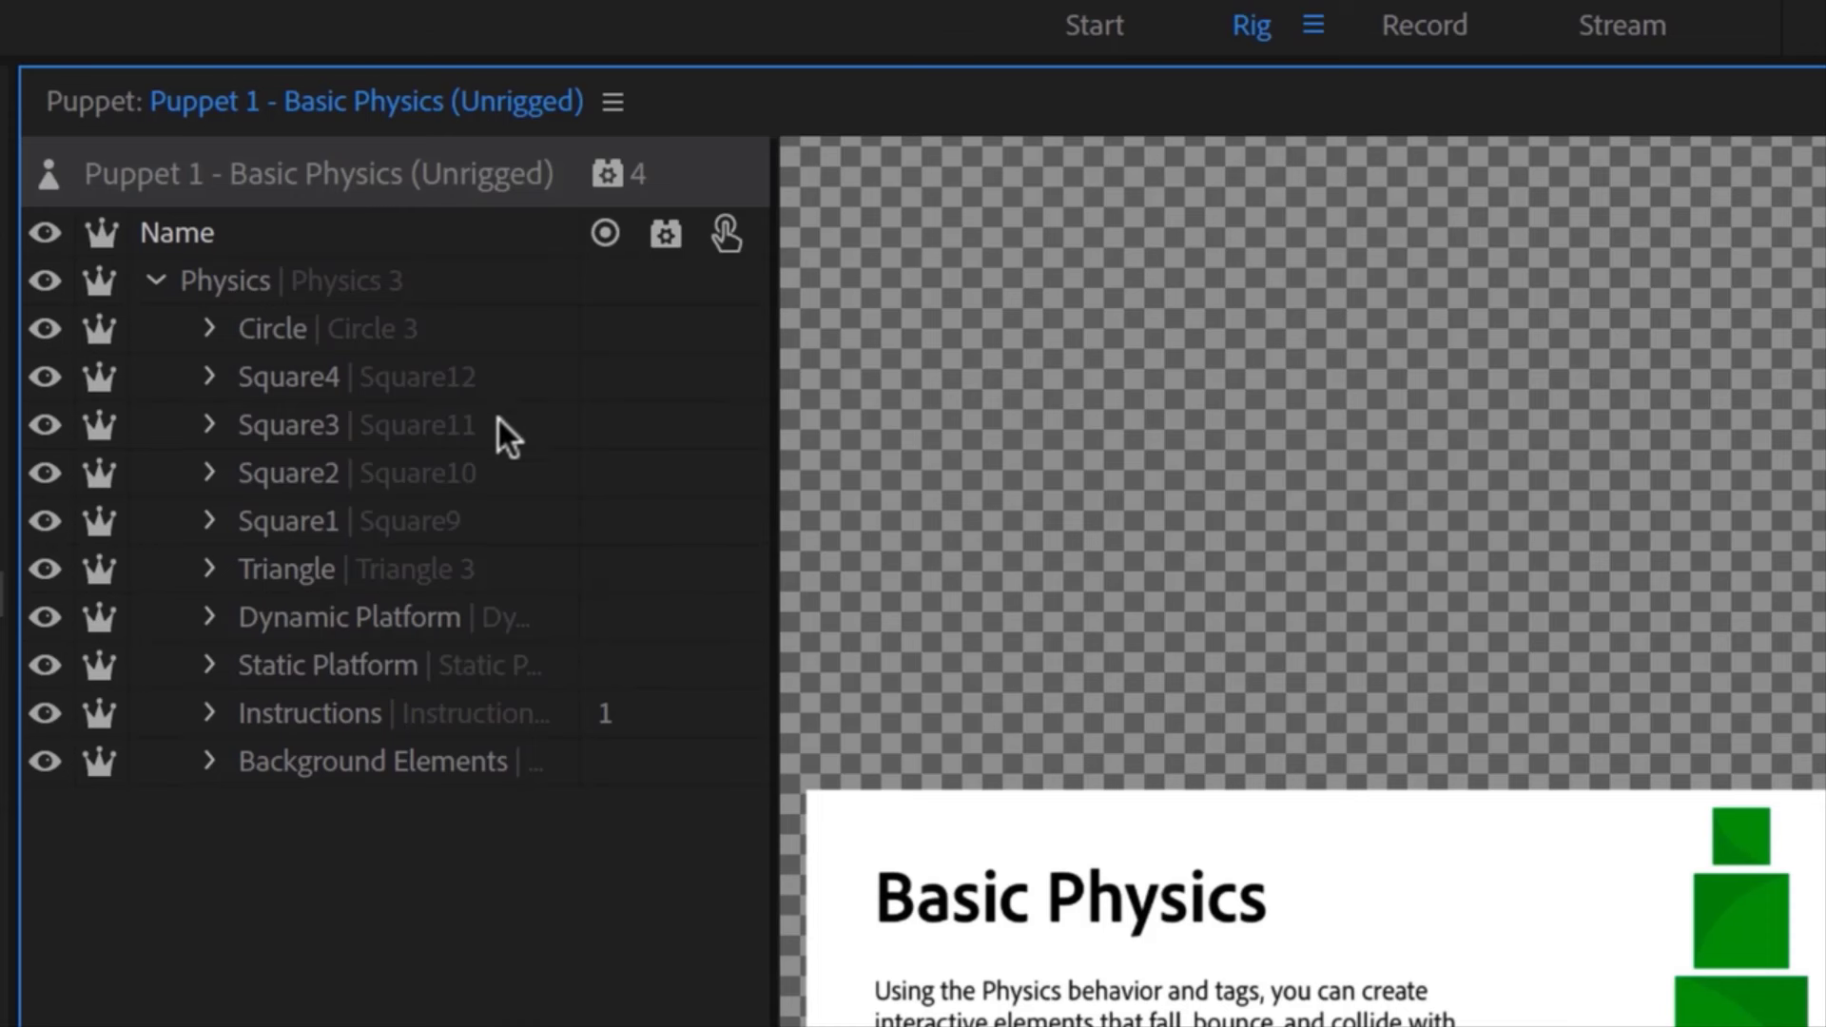
Tag the four layers Square1 to Square4 together as Dynamic and Collide in the puppet rig
{"action": "left_click", "coordinate": [468, 369]}
{"action": "left_click", "coordinate": [428, 537], "text": "shift"}
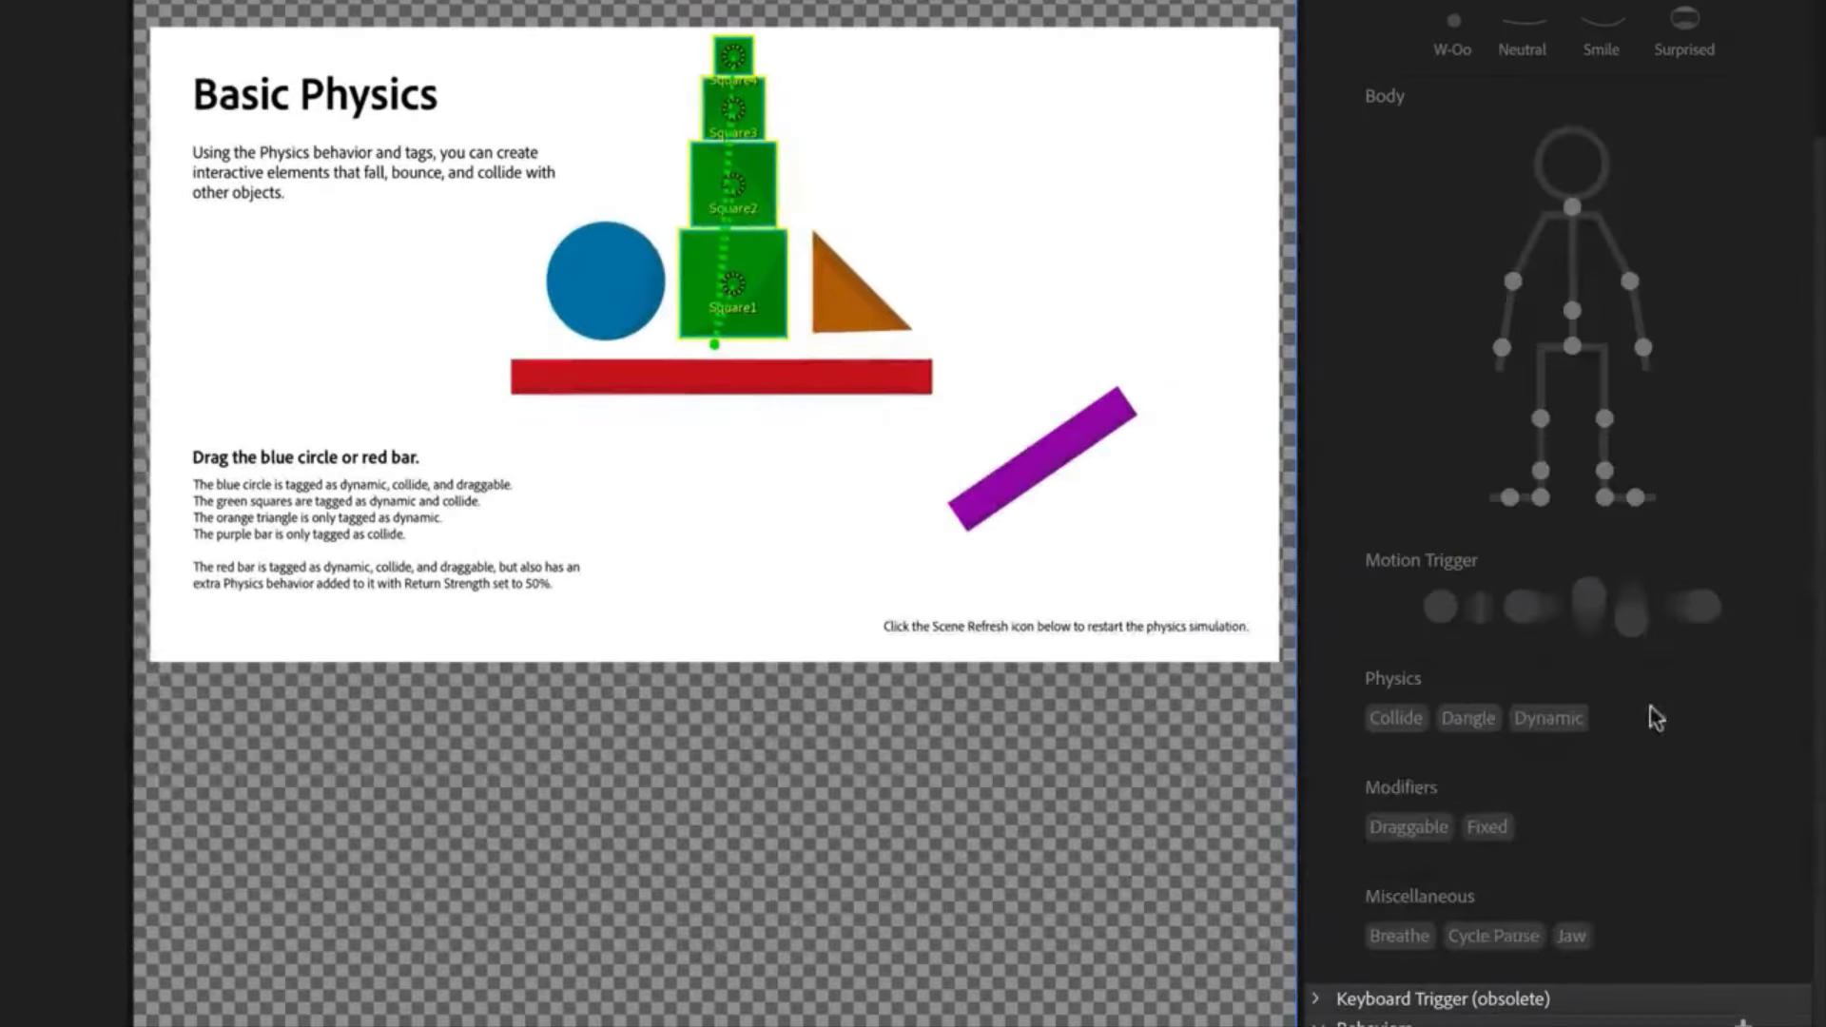
{"action": "left_click", "coordinate": [1558, 719]}
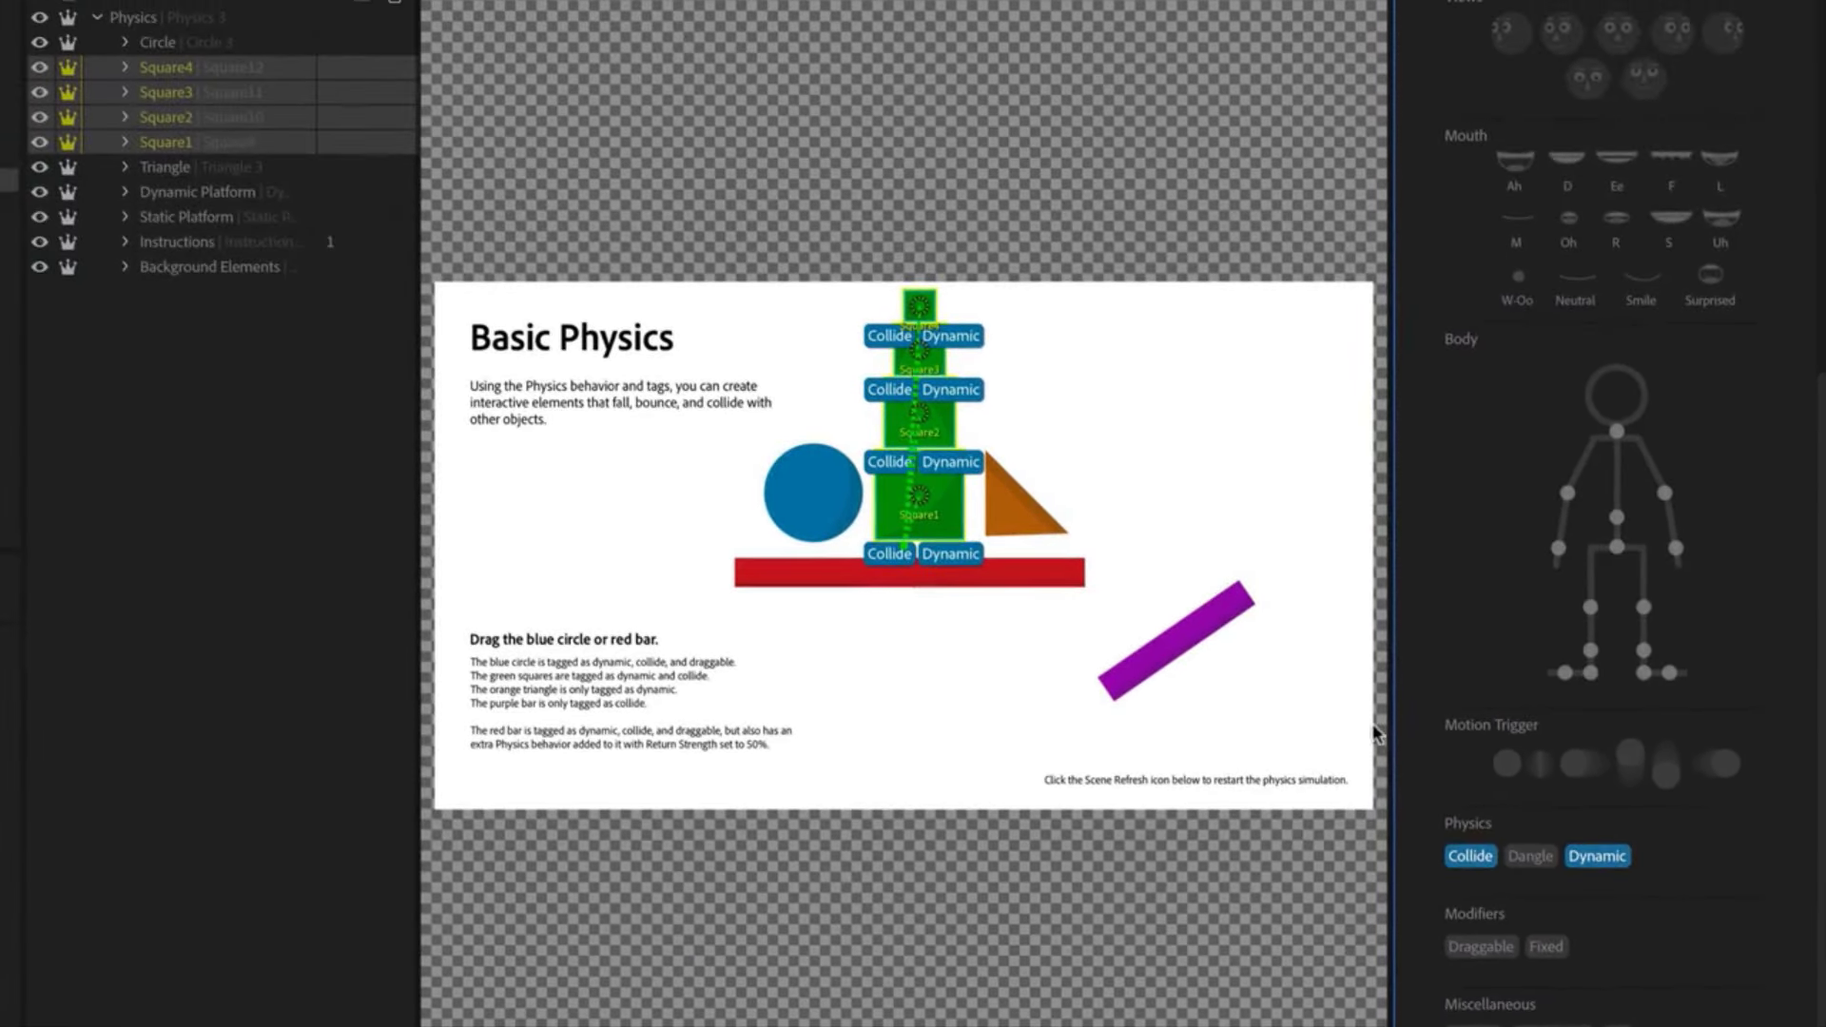
Tag the Triangle layer as Dynamic only and the Static Platform layer as Collide only
{"action": "left_click", "coordinate": [282, 167]}
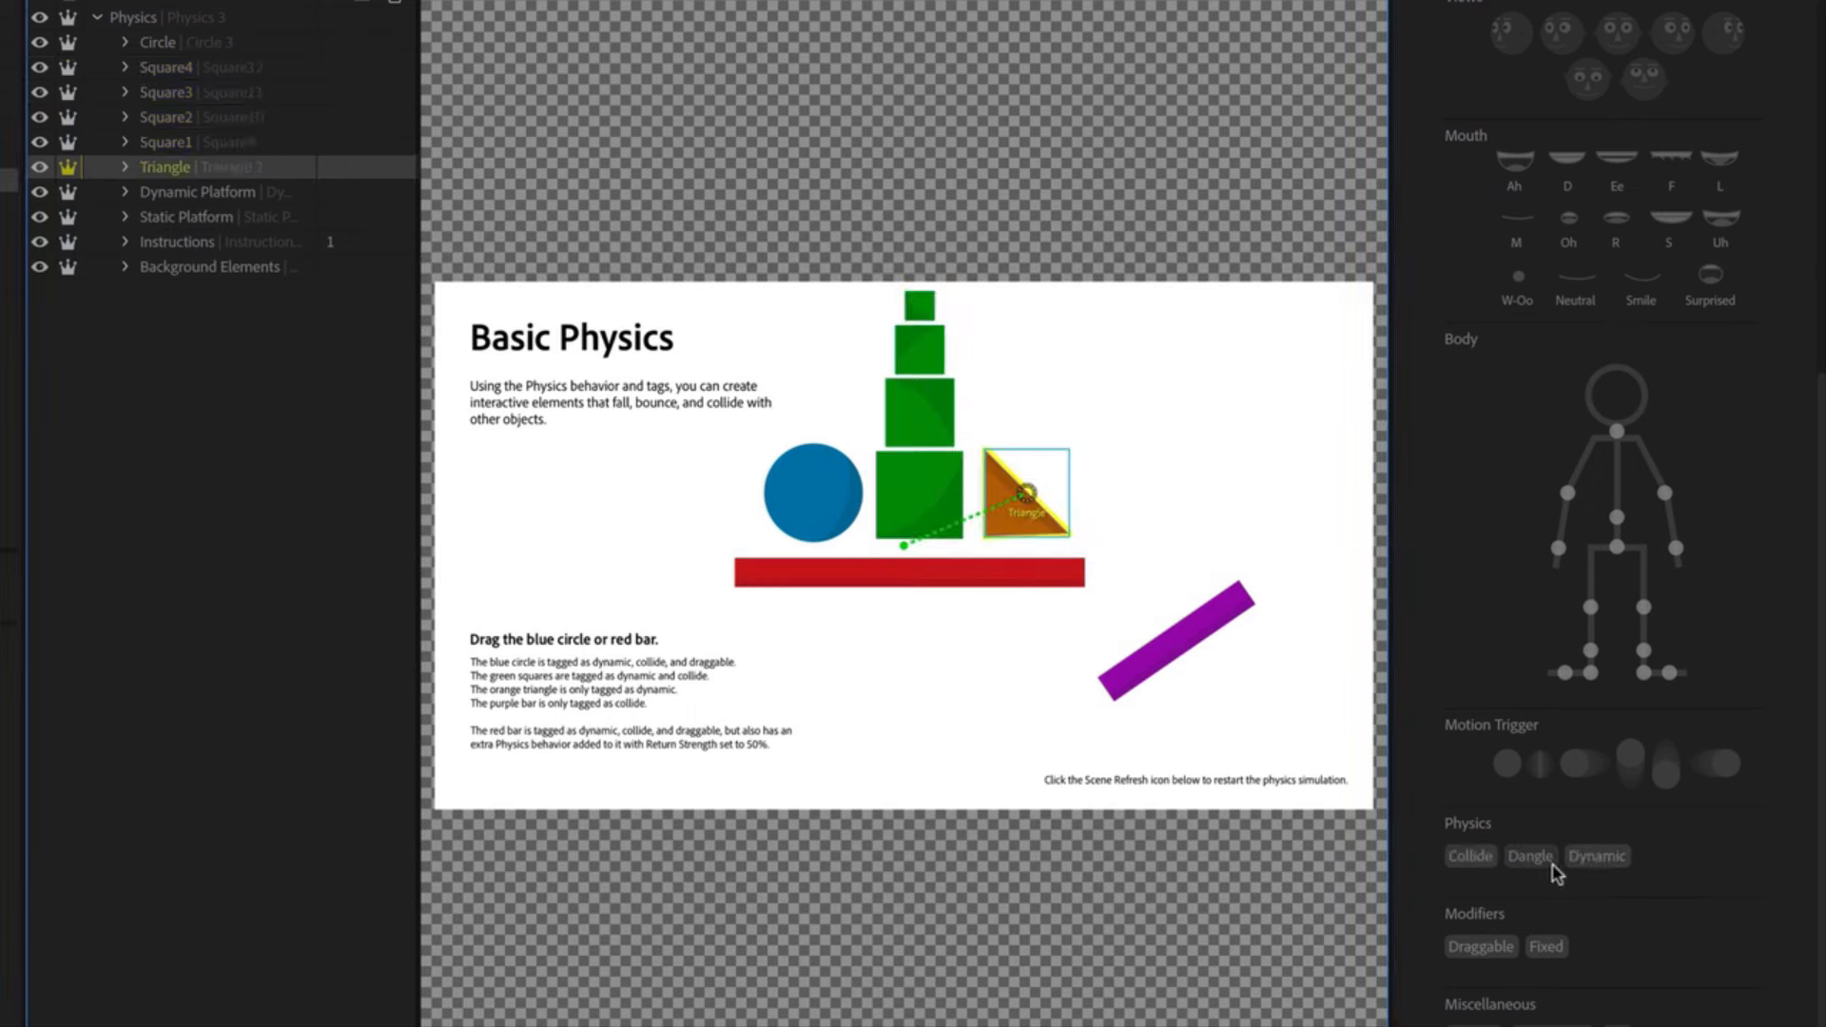
{"action": "left_click", "coordinate": [1607, 863]}
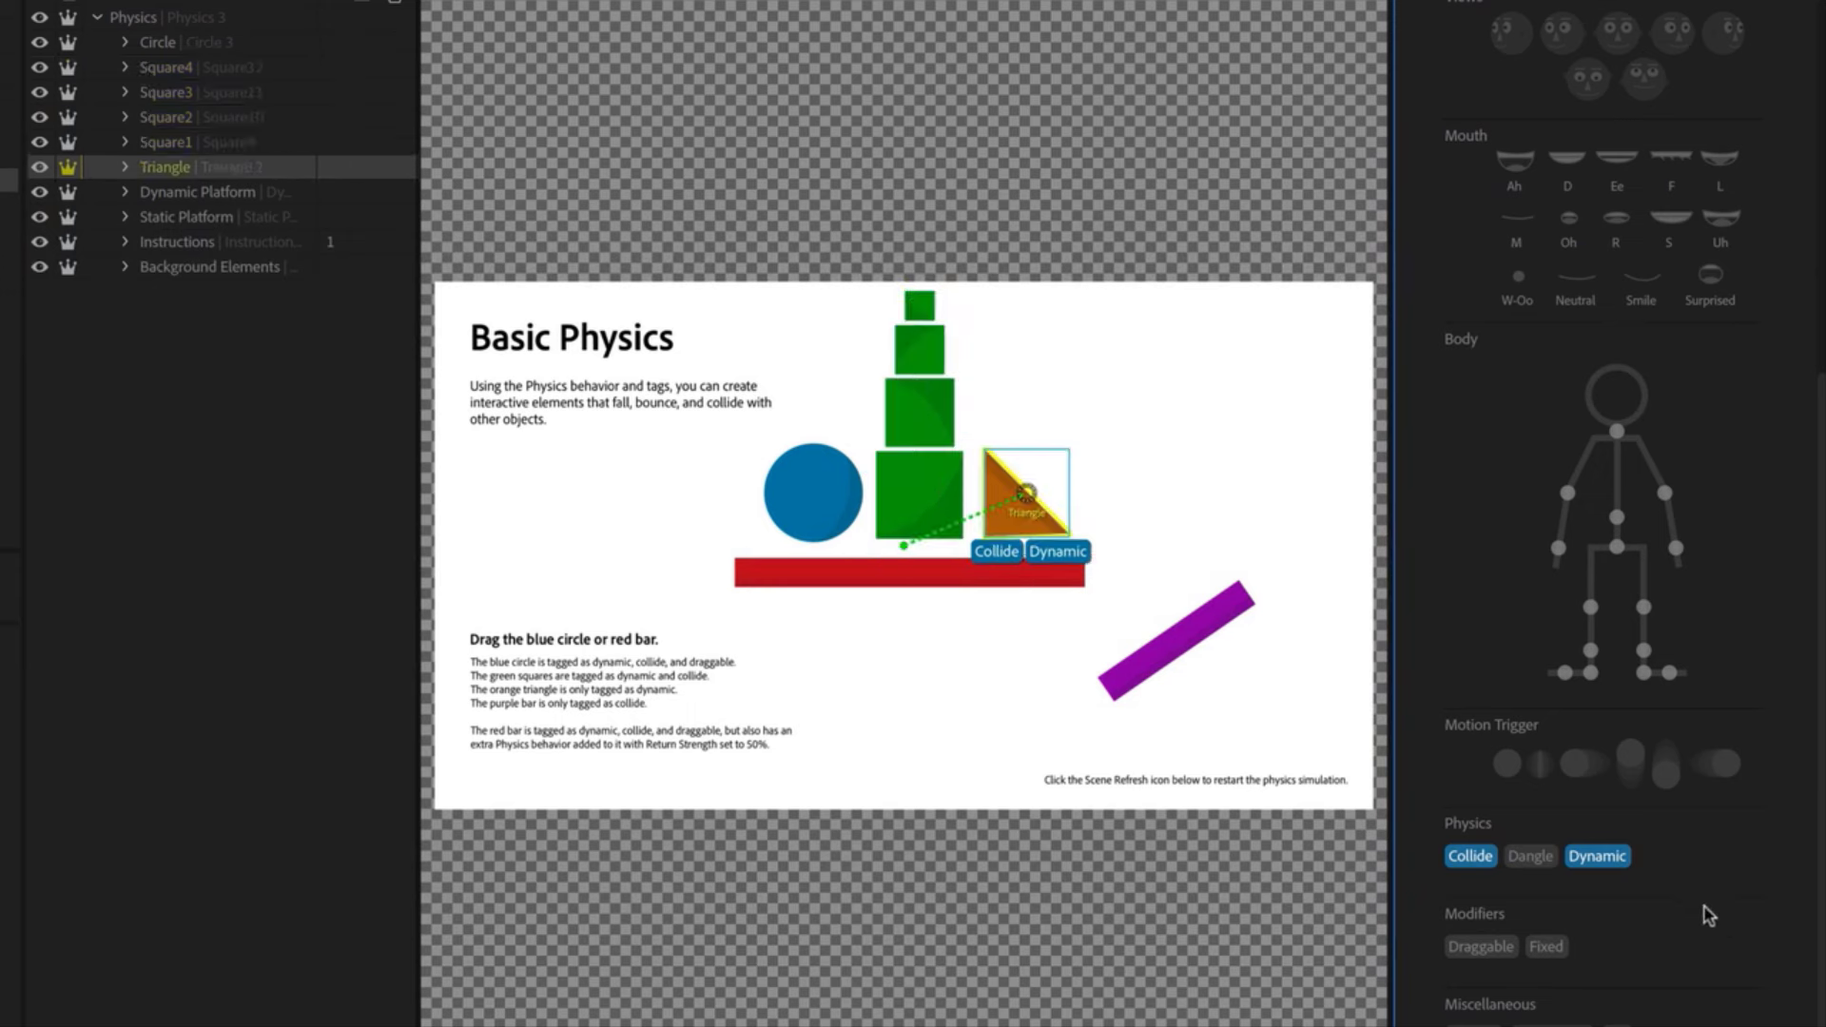
{"action": "left_click", "coordinate": [1471, 857]}
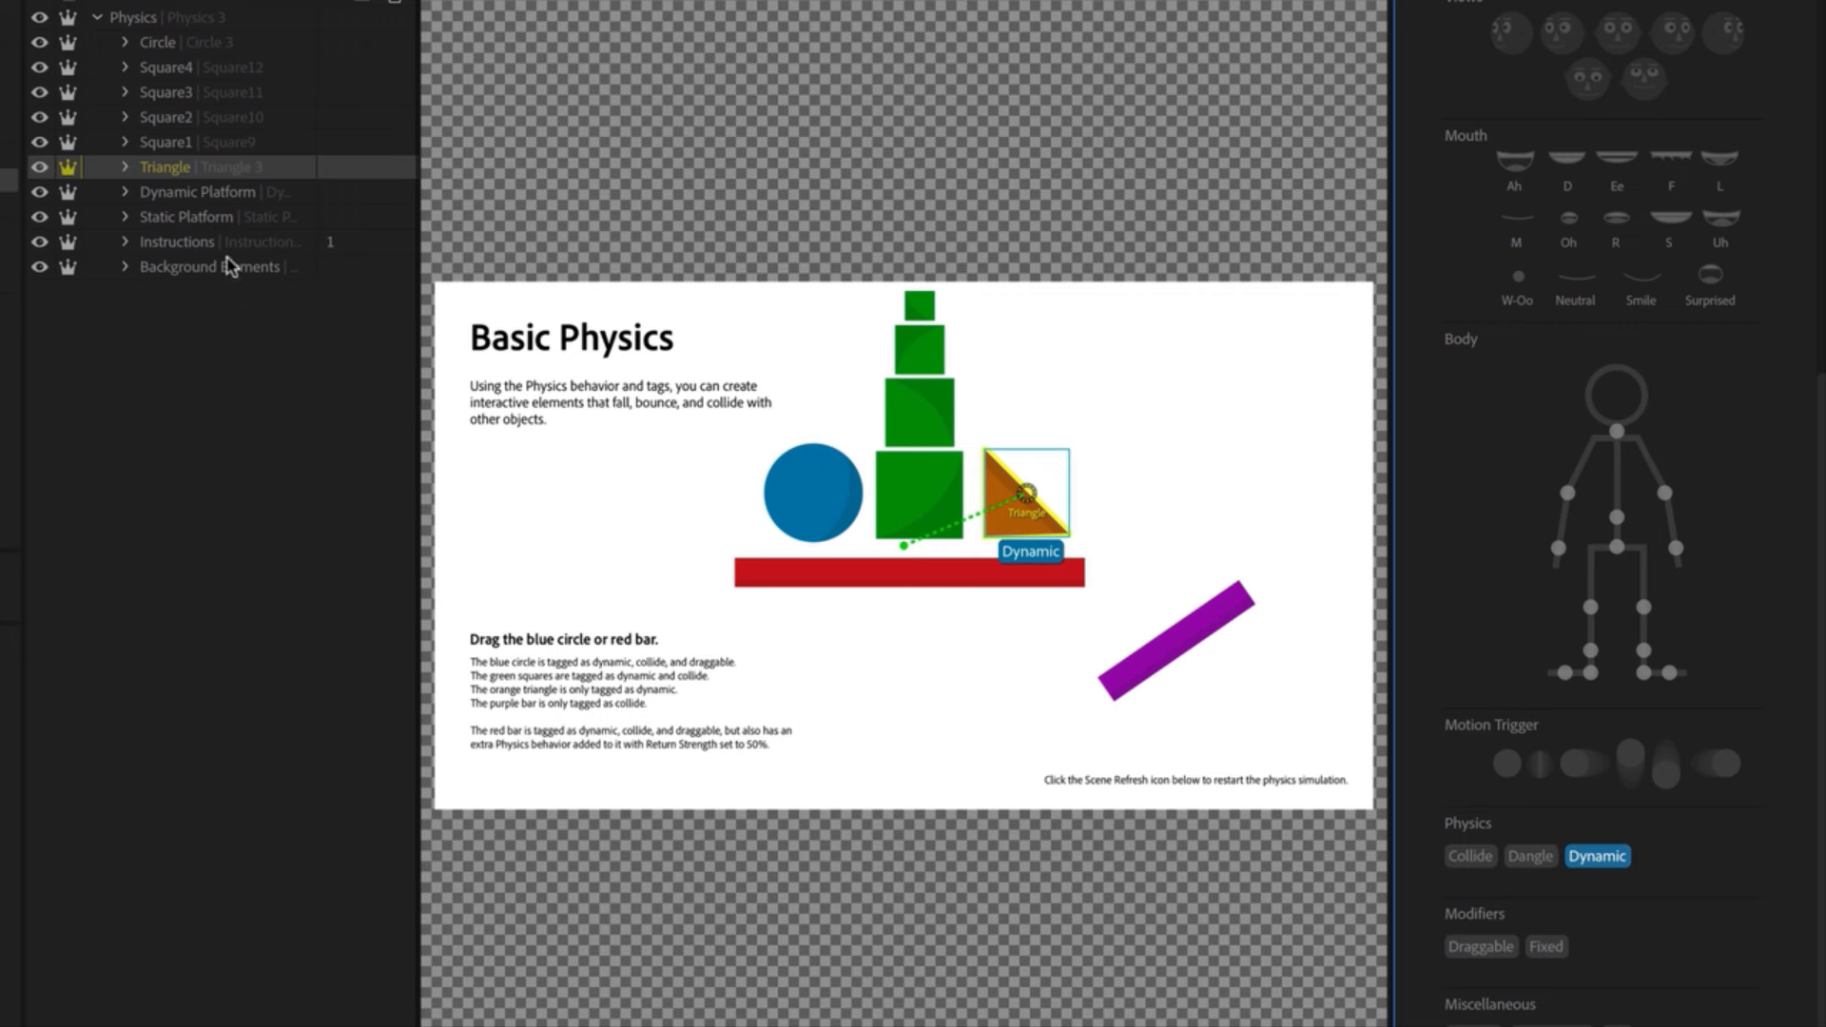
{"action": "left_click", "coordinate": [211, 218]}
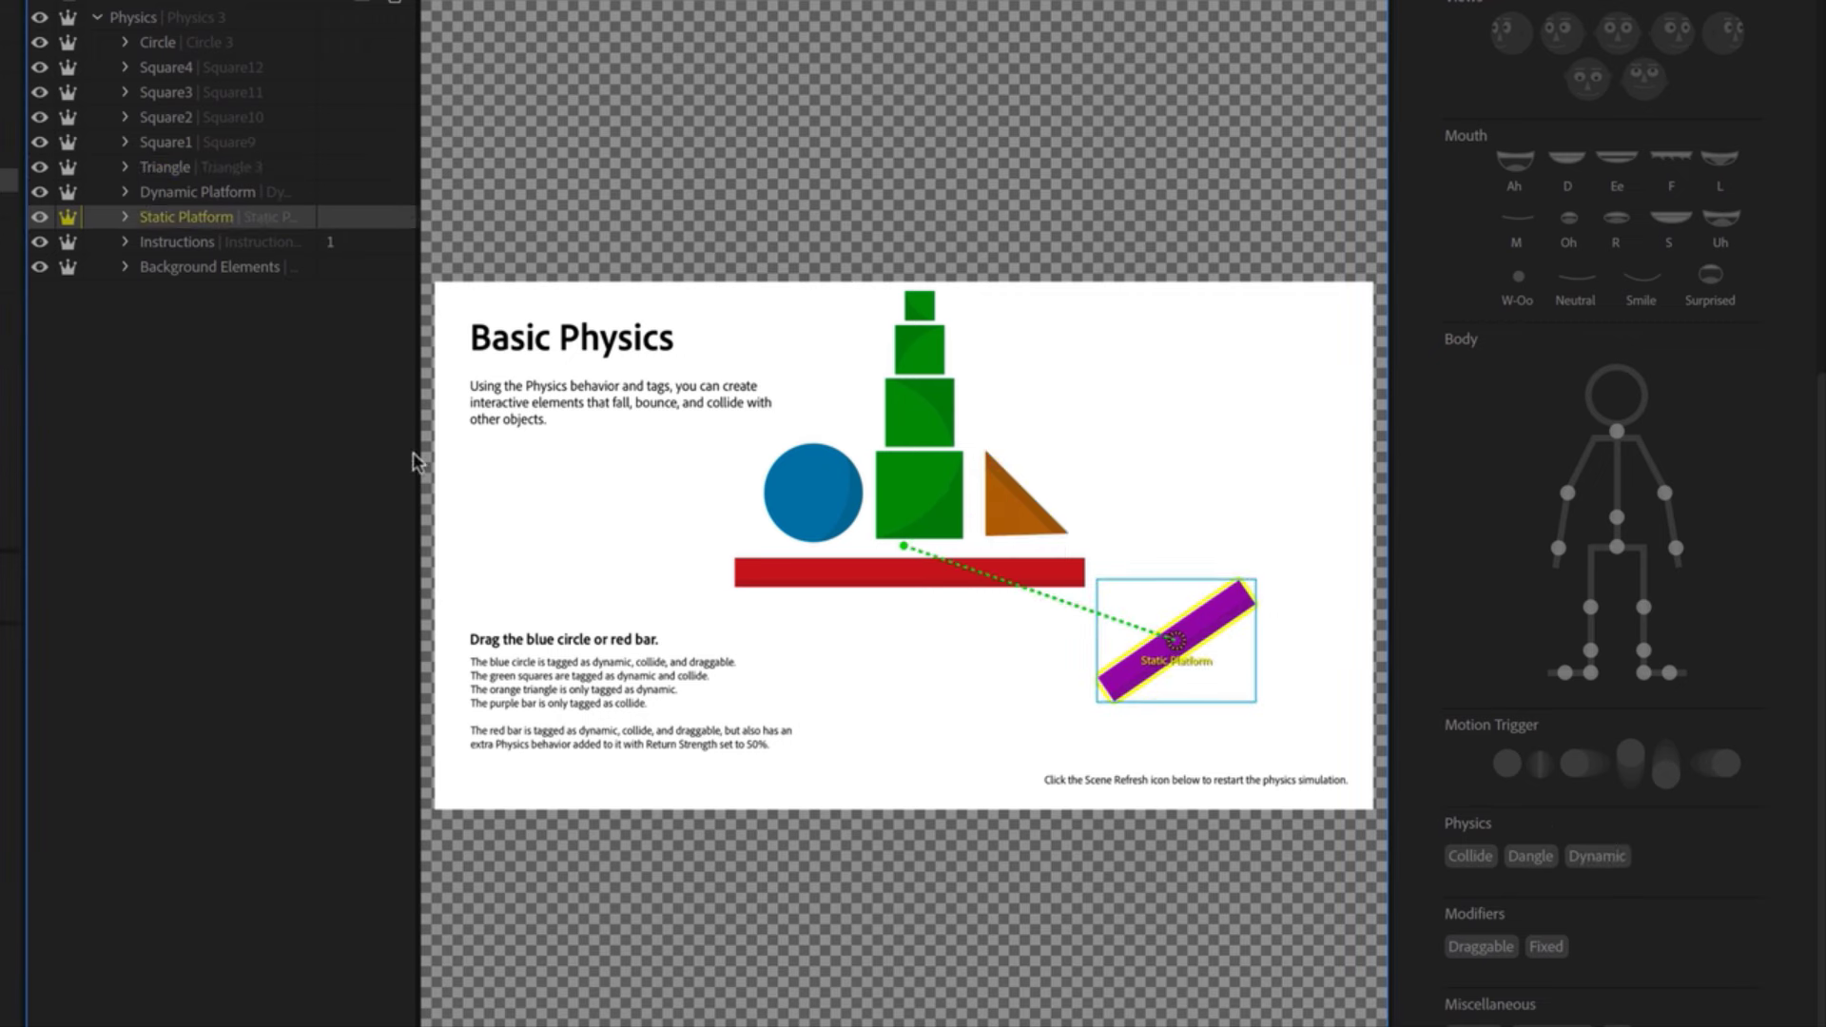
{"action": "left_click", "coordinate": [1472, 858]}
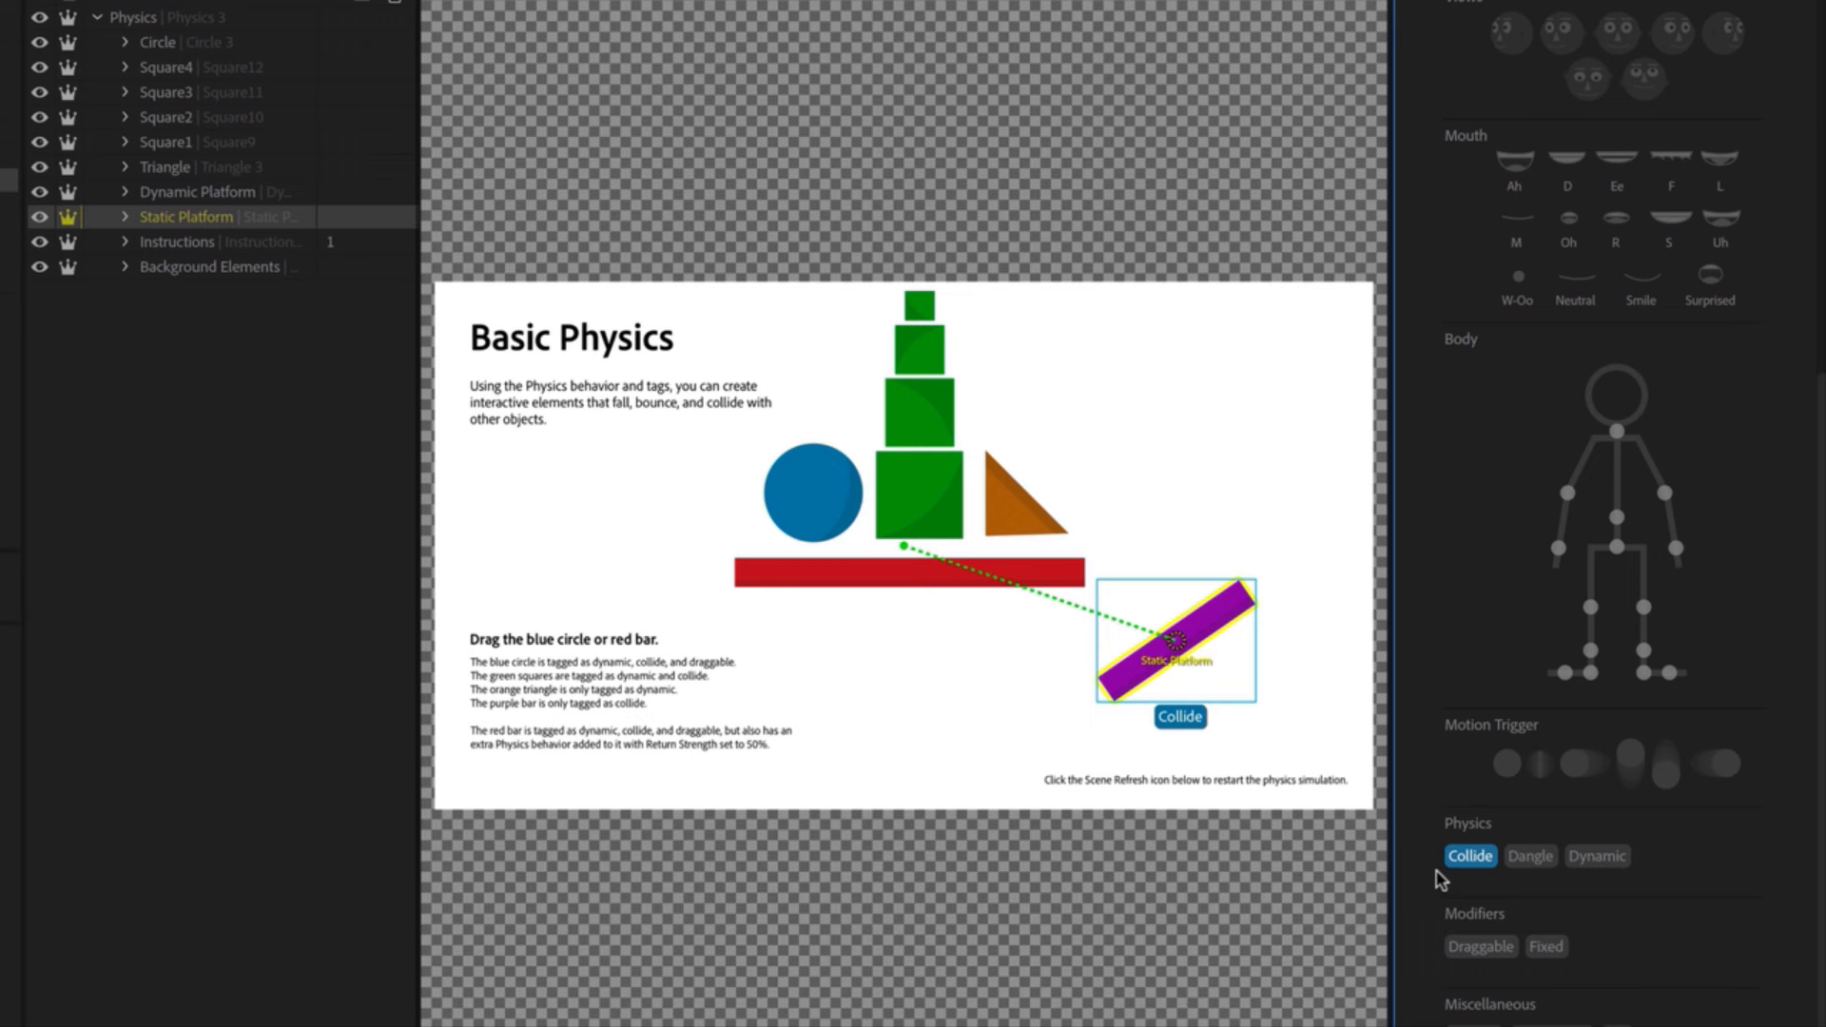
Tag the Dynamic Platform layer as Dynamic, Collide and Draggable
{"action": "left_click", "coordinate": [198, 192]}
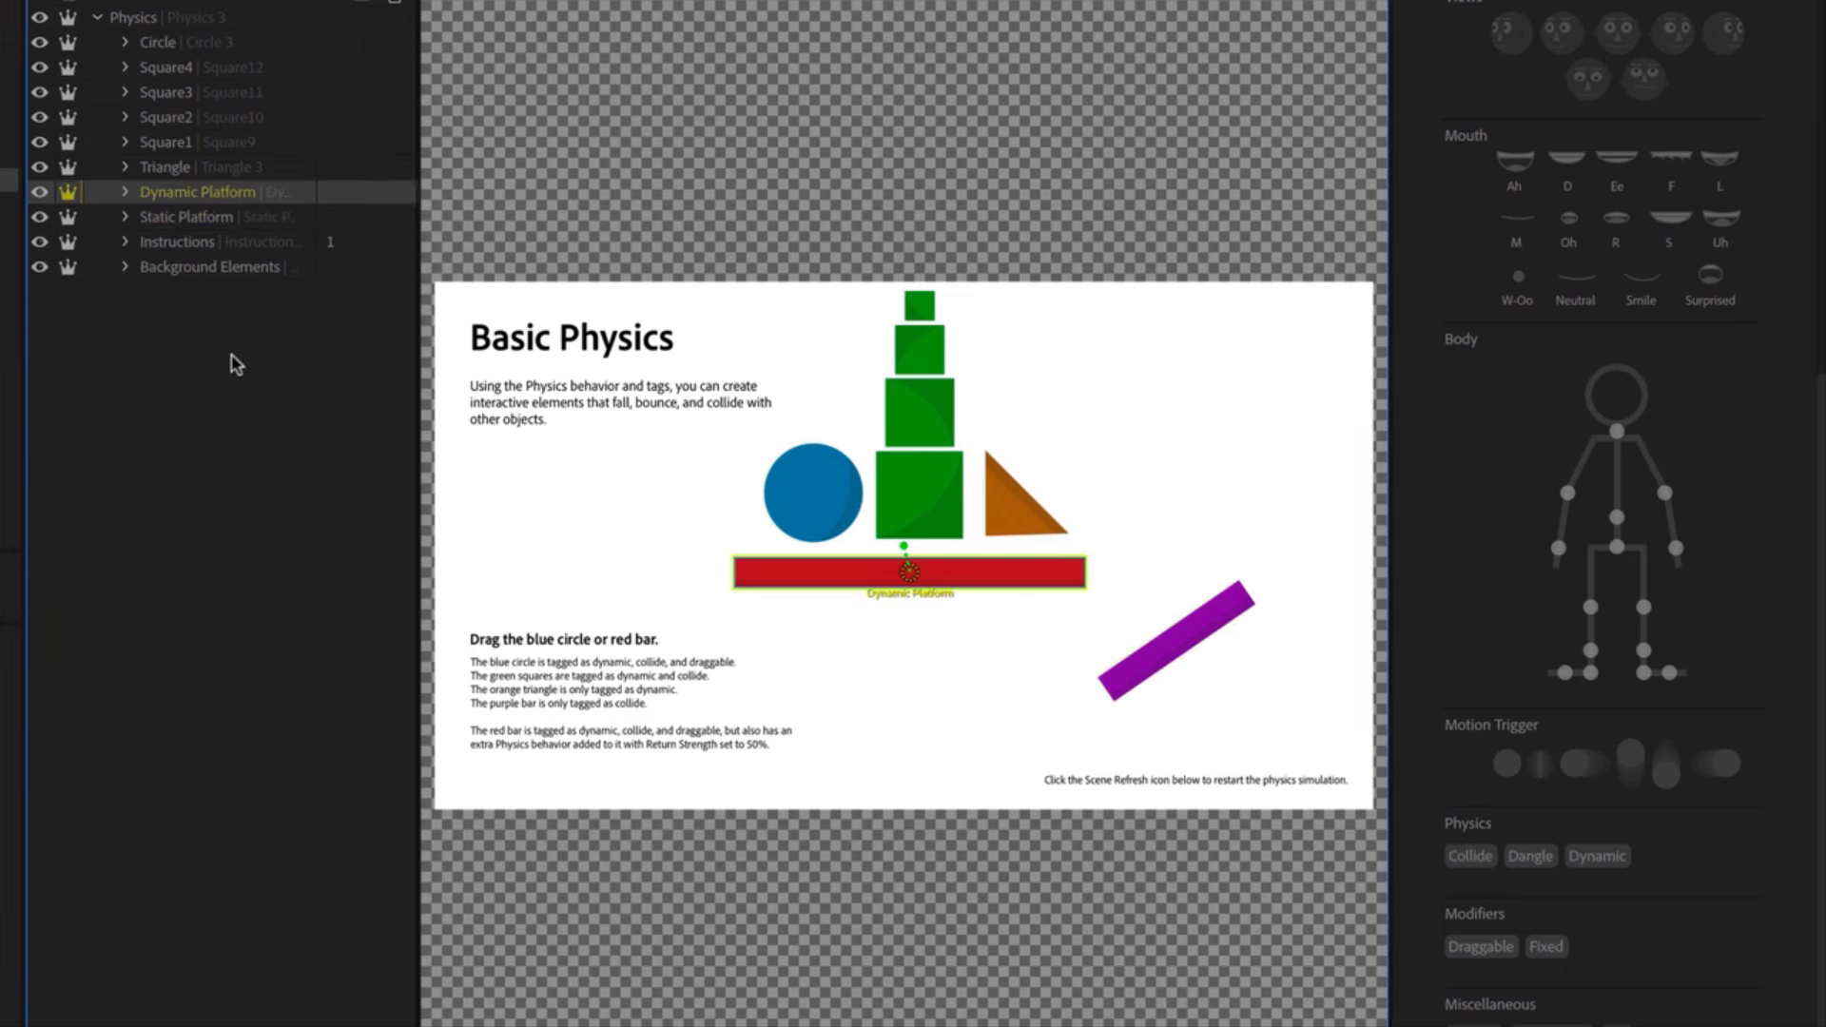
{"action": "left_click", "coordinate": [1605, 855]}
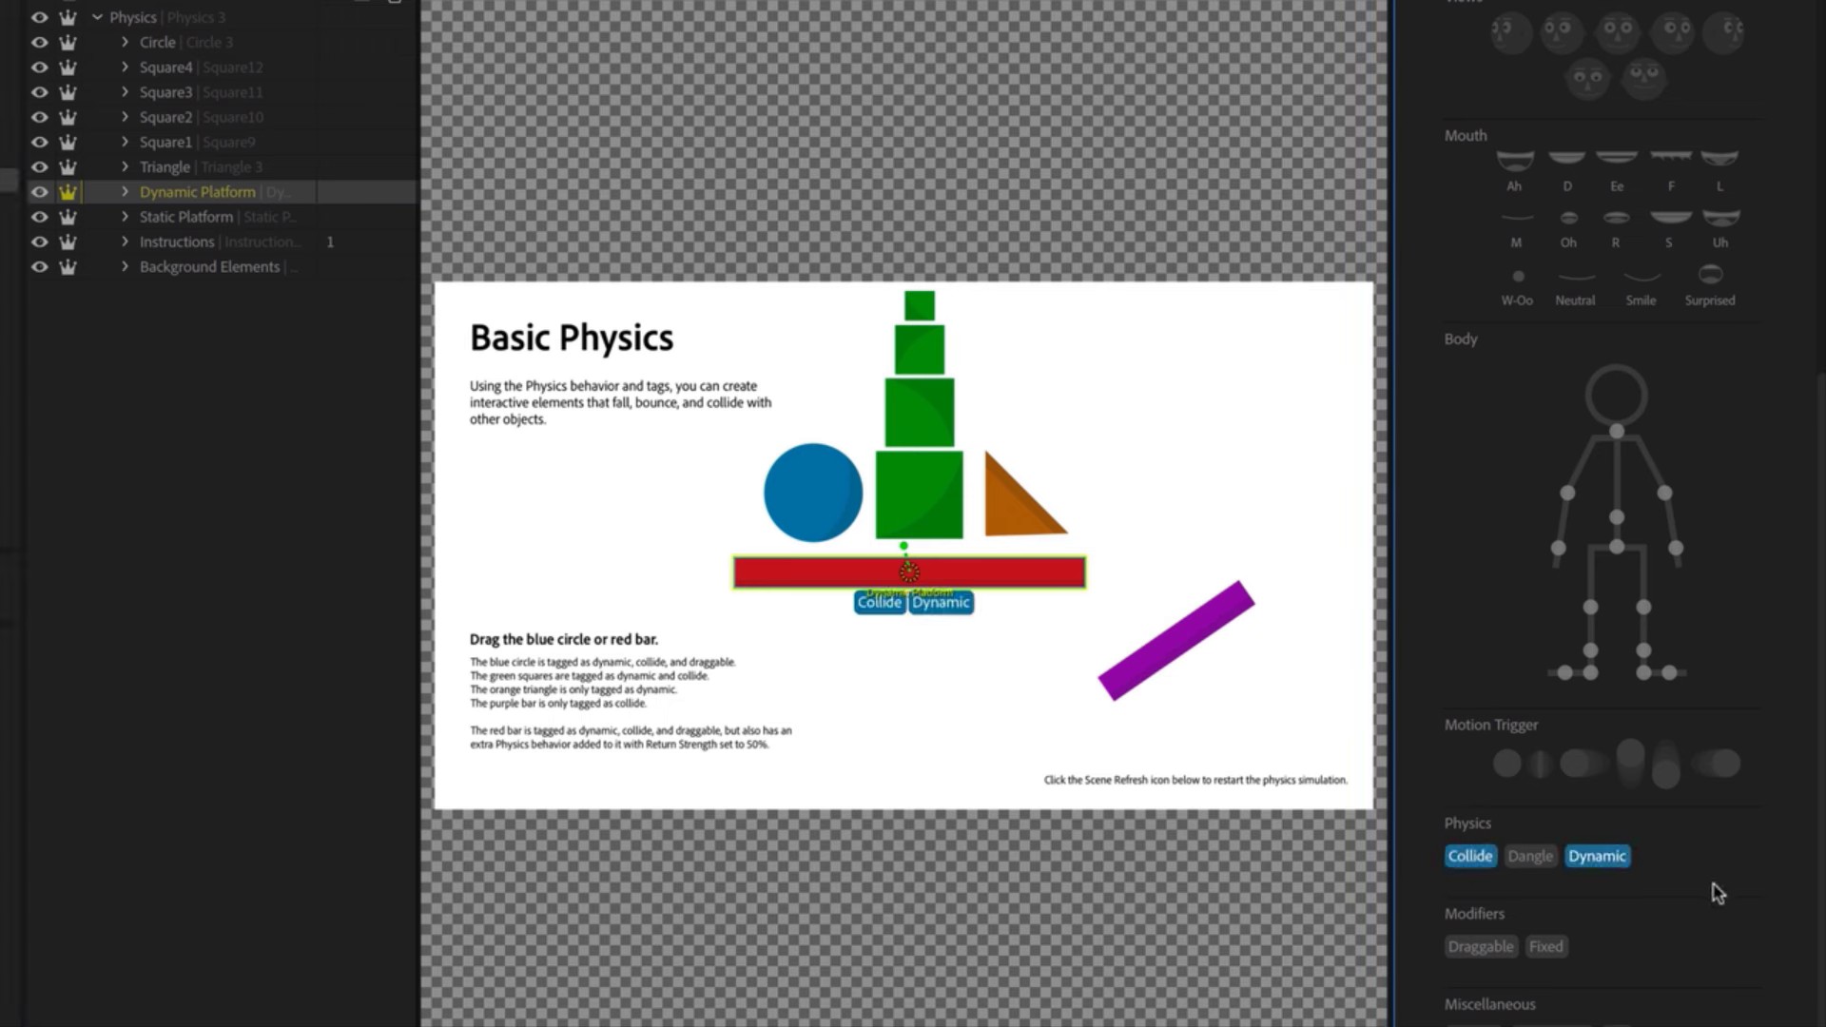
{"action": "left_click", "coordinate": [1483, 946]}
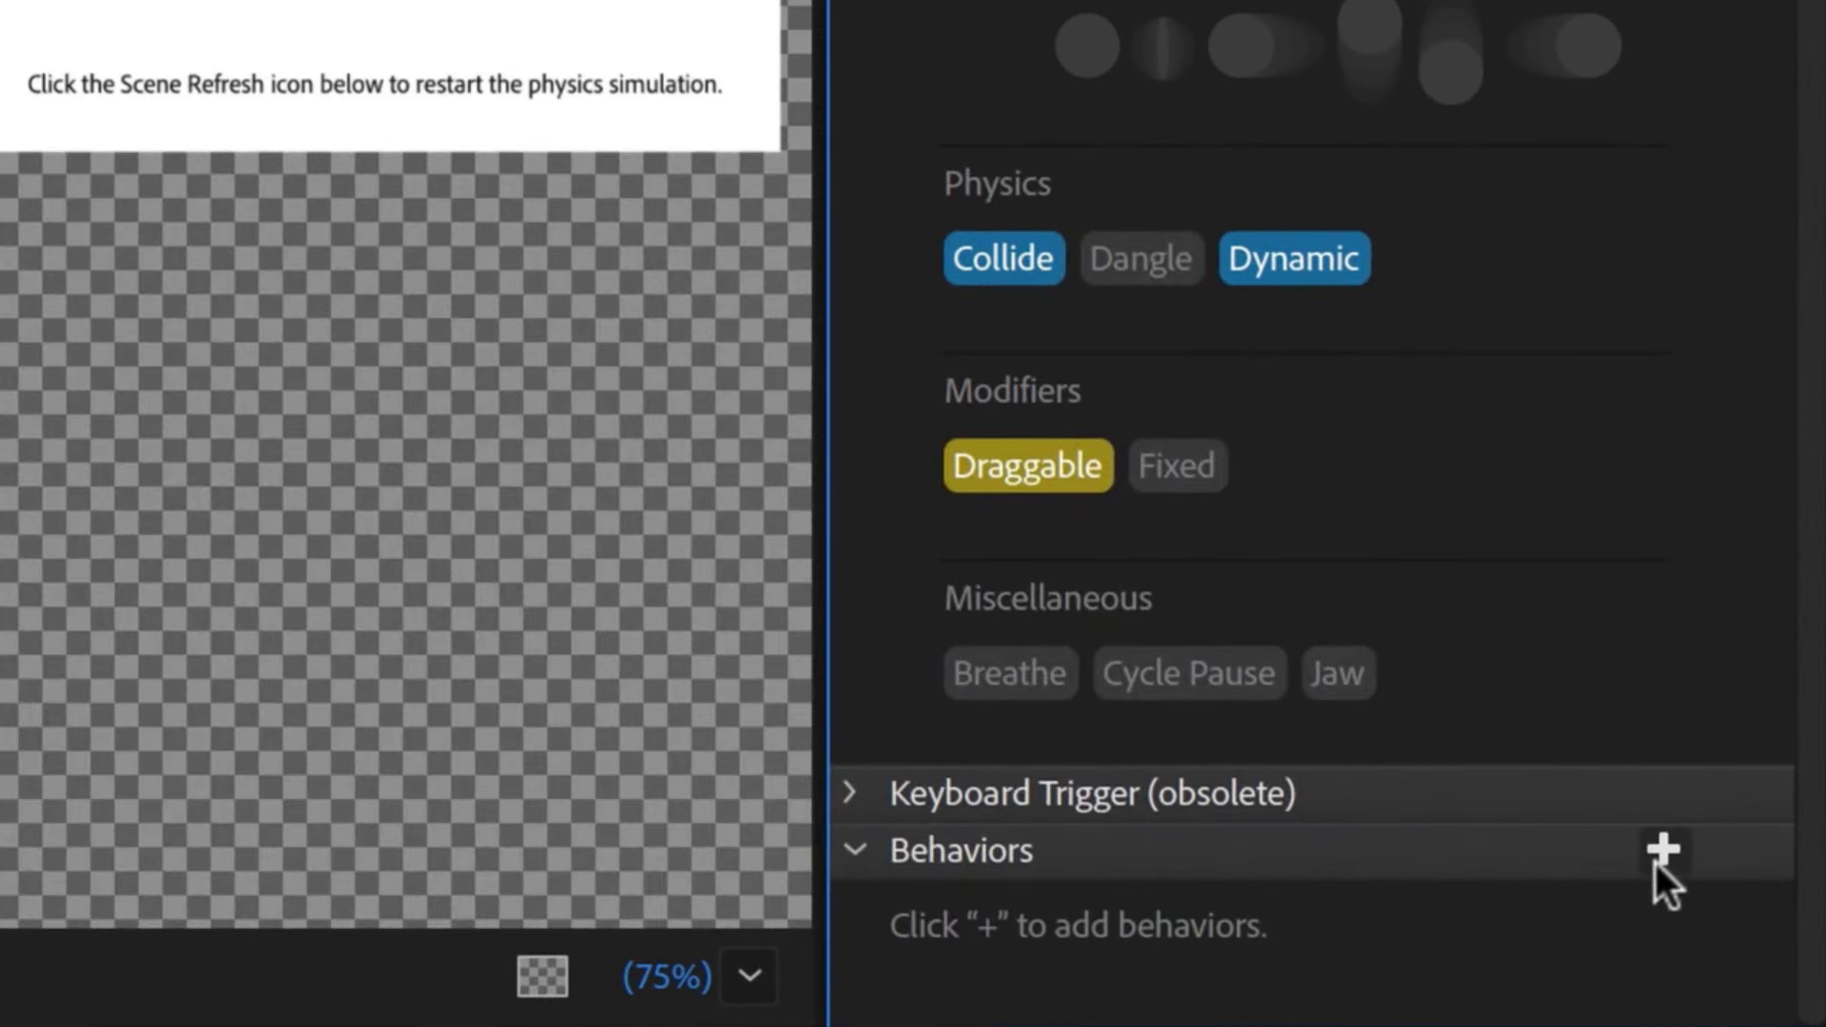
Add a Physics behavior to the Dynamic Platform layer and set its collision Return Strength to 50%
{"action": "left_click", "coordinate": [1662, 851]}
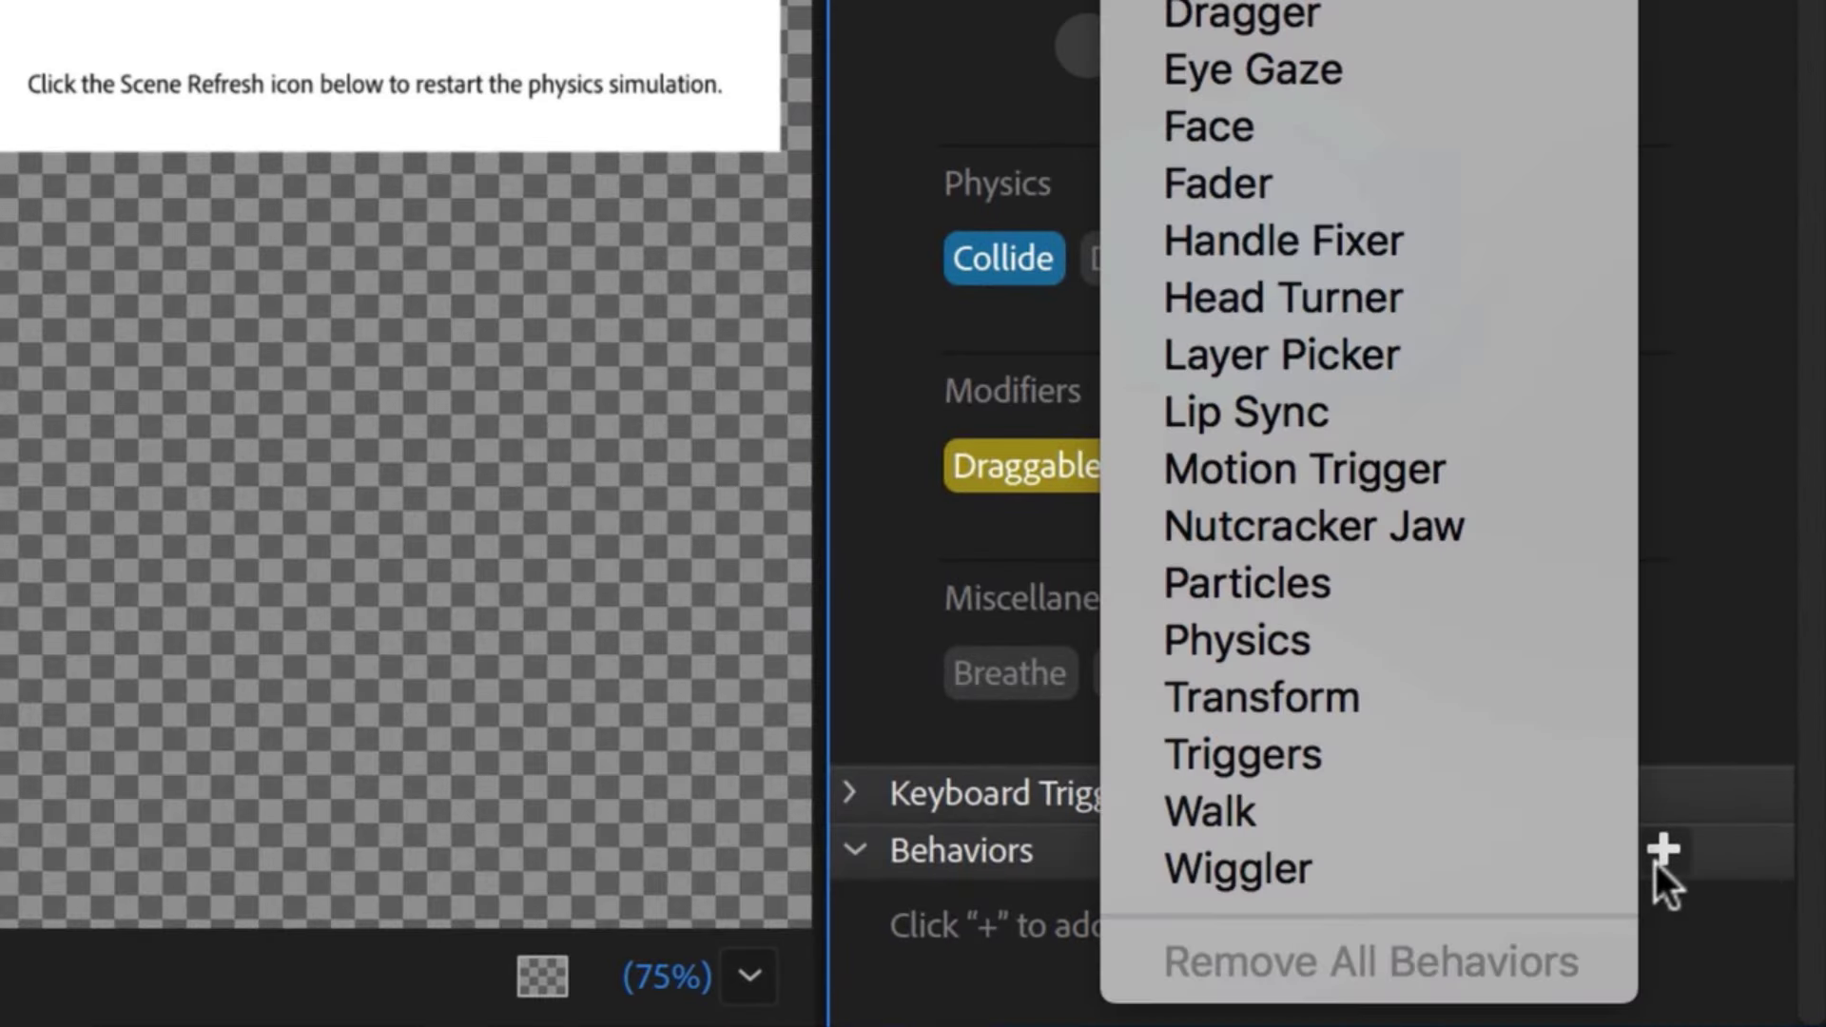
{"action": "left_click", "coordinate": [1489, 635]}
{"action": "scroll", "coordinate": [1732, 710], "scroll_direction": "down", "scroll_amount": 5}
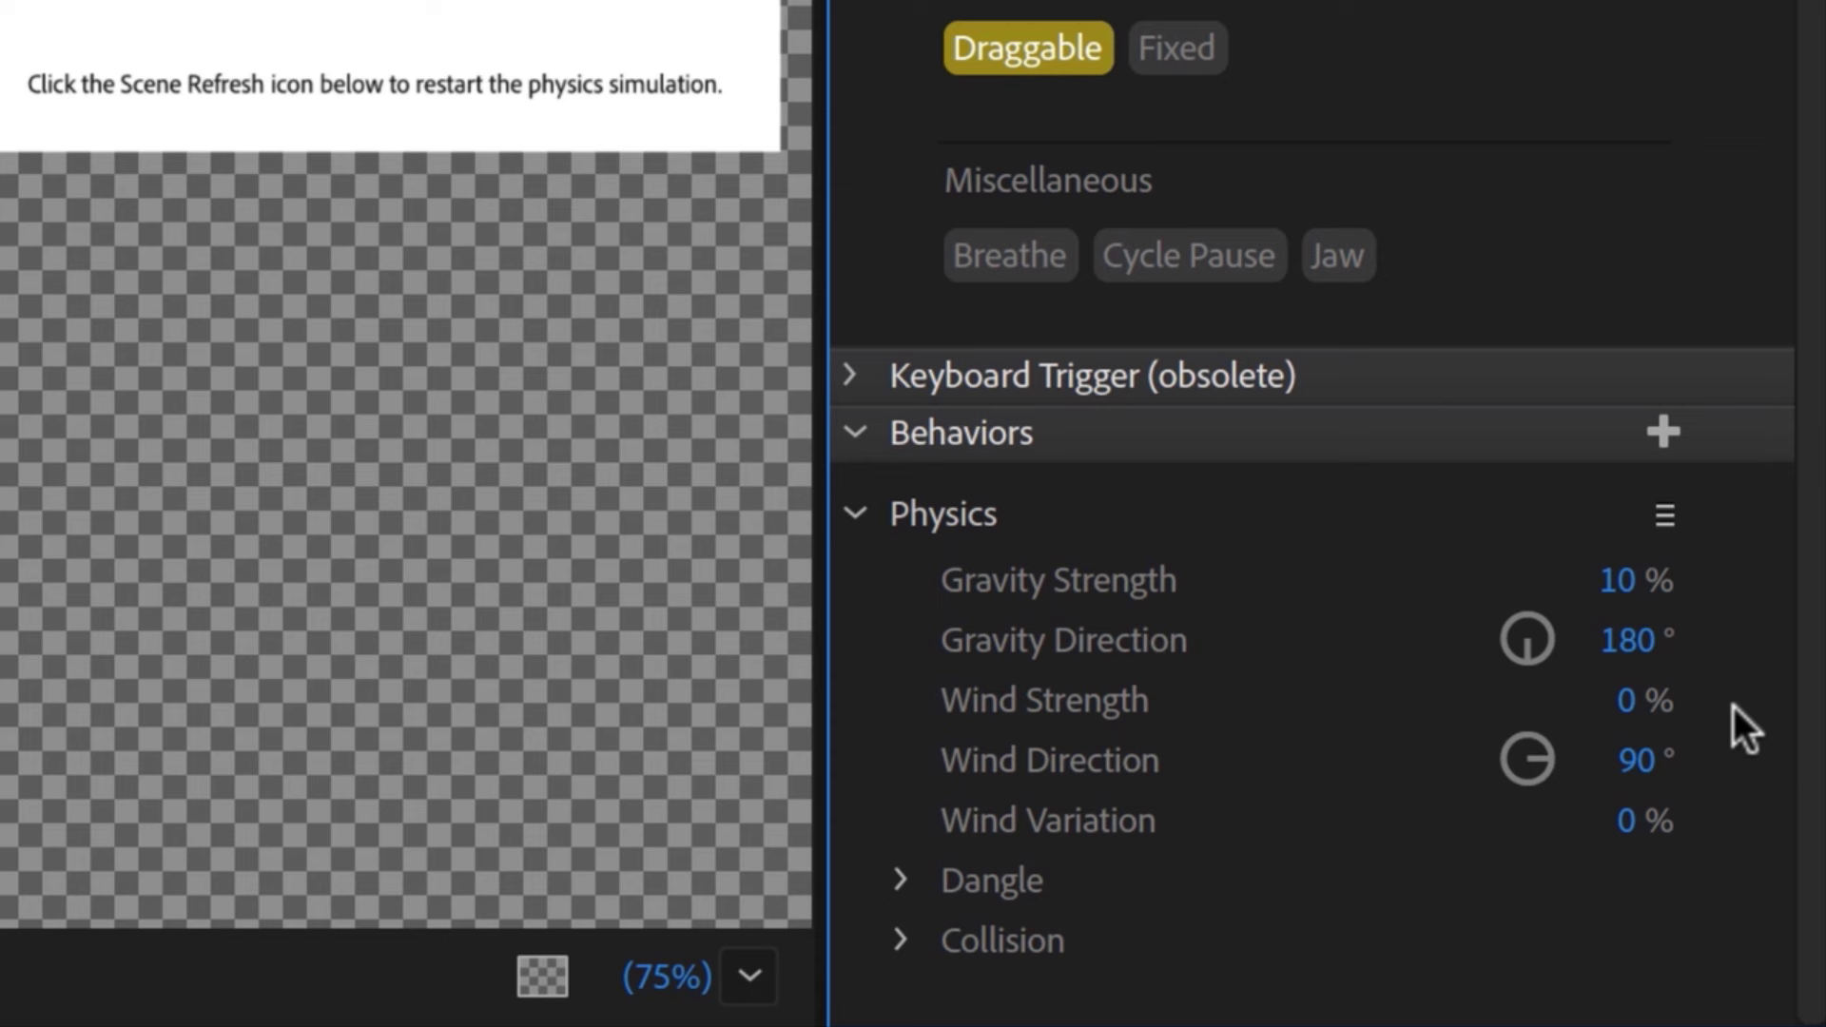
{"action": "left_click", "coordinate": [896, 949]}
{"action": "scroll", "coordinate": [1280, 888], "scroll_direction": "down", "scroll_amount": 6}
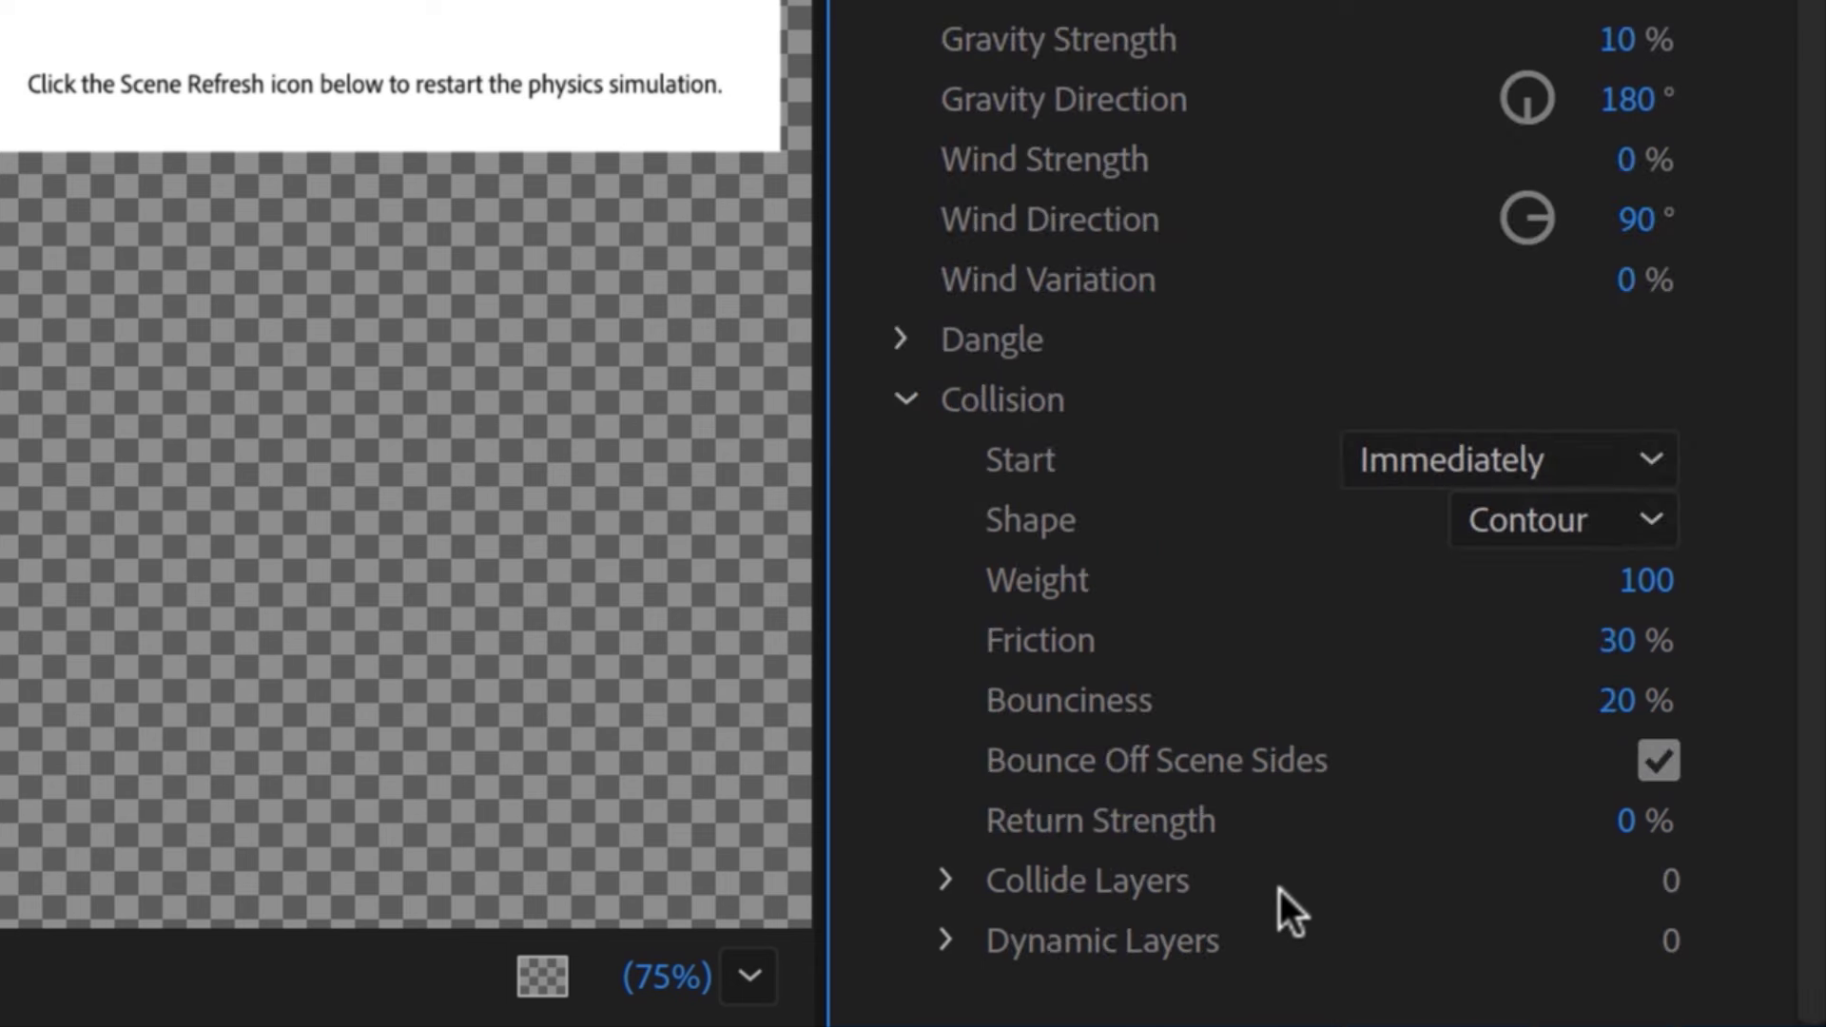
{"action": "left_click", "coordinate": [1622, 816]}
{"action": "type", "text": "50"}
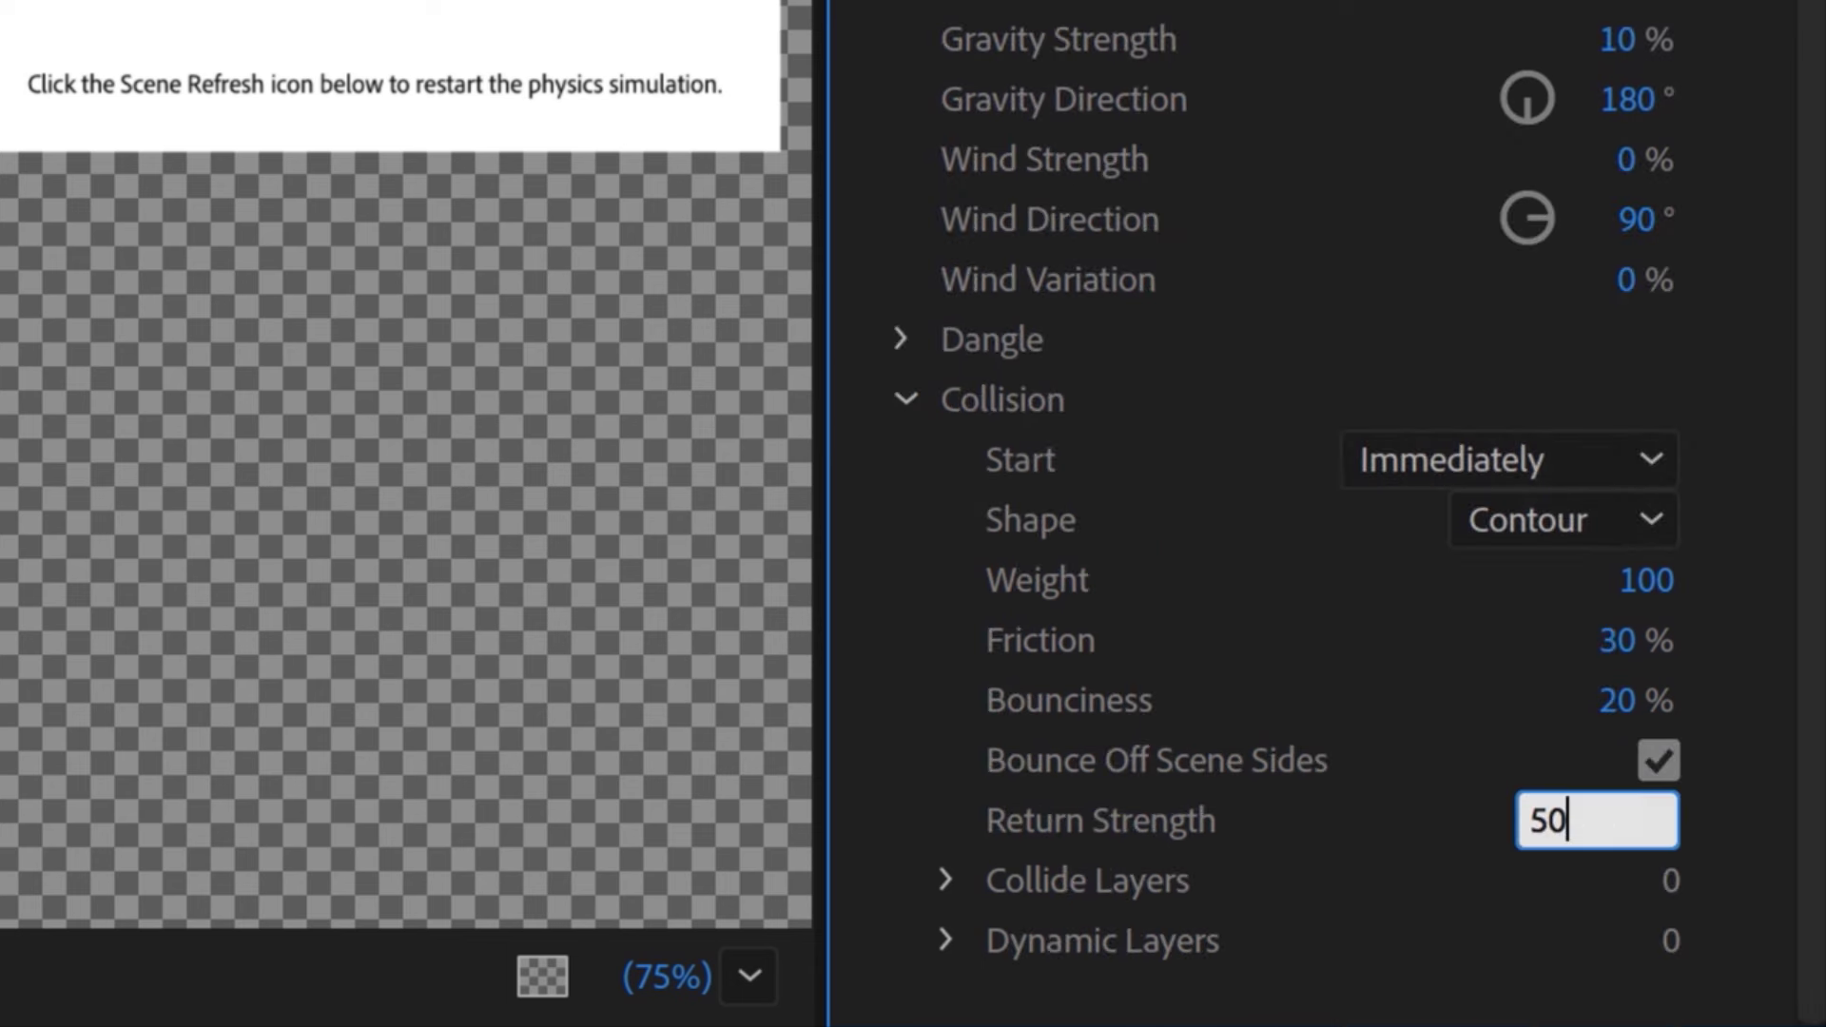
{"action": "key", "text": "Return"}
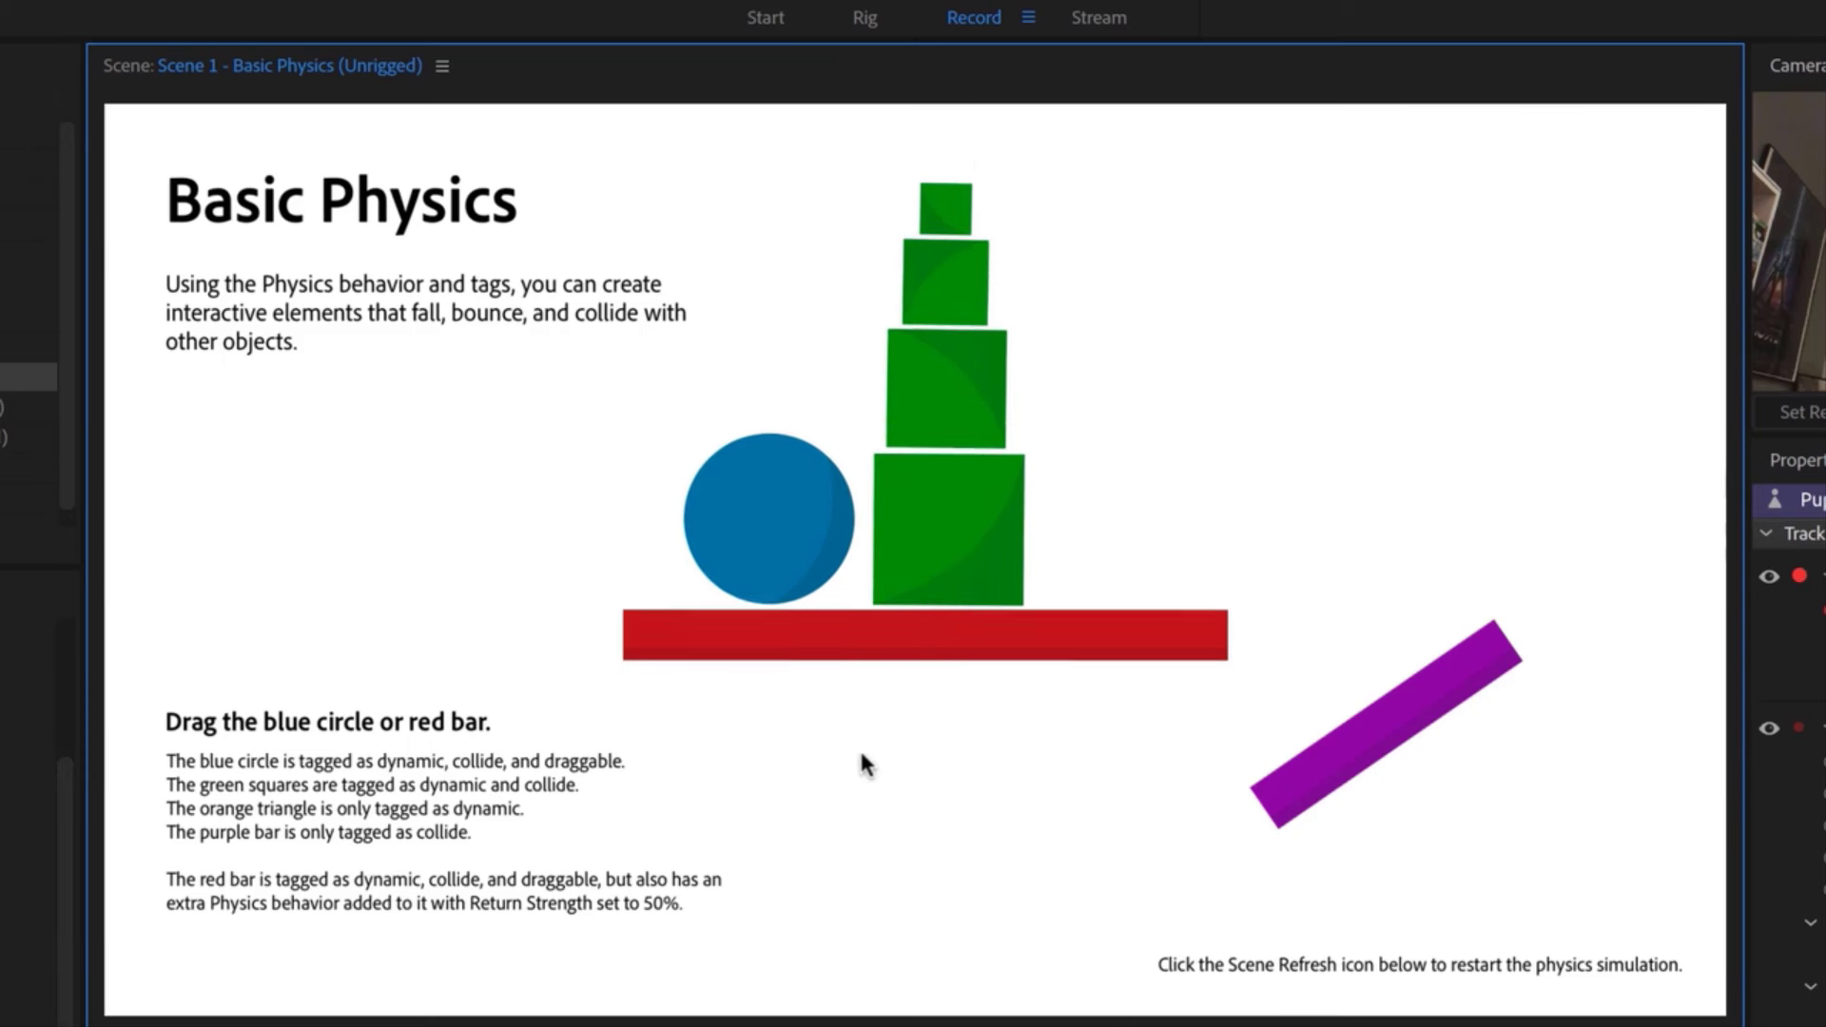
Throw the blue circle at the green squares and pull the red bar in the scene to test the collisions
{"action": "left_click_drag", "start_coordinate": [816, 580], "coordinate": [1480, 441]}
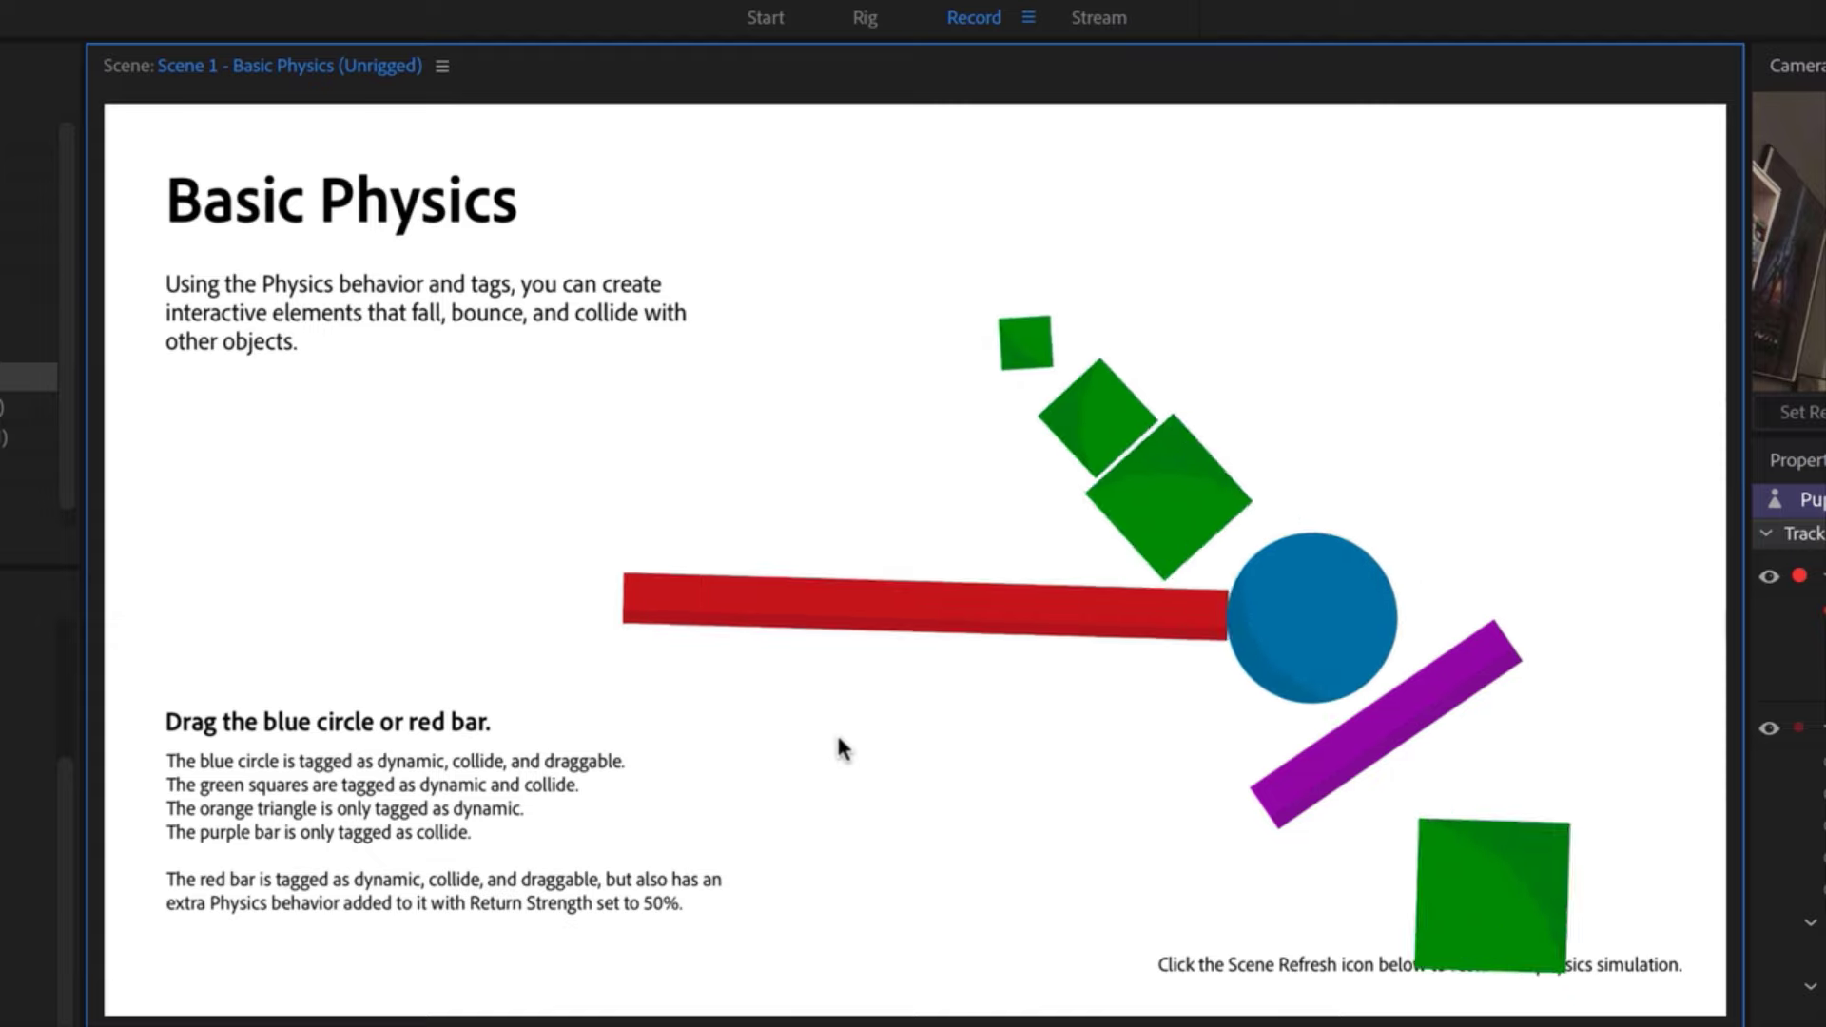
{"action": "left_click_drag", "start_coordinate": [1031, 624], "coordinate": [1137, 995]}
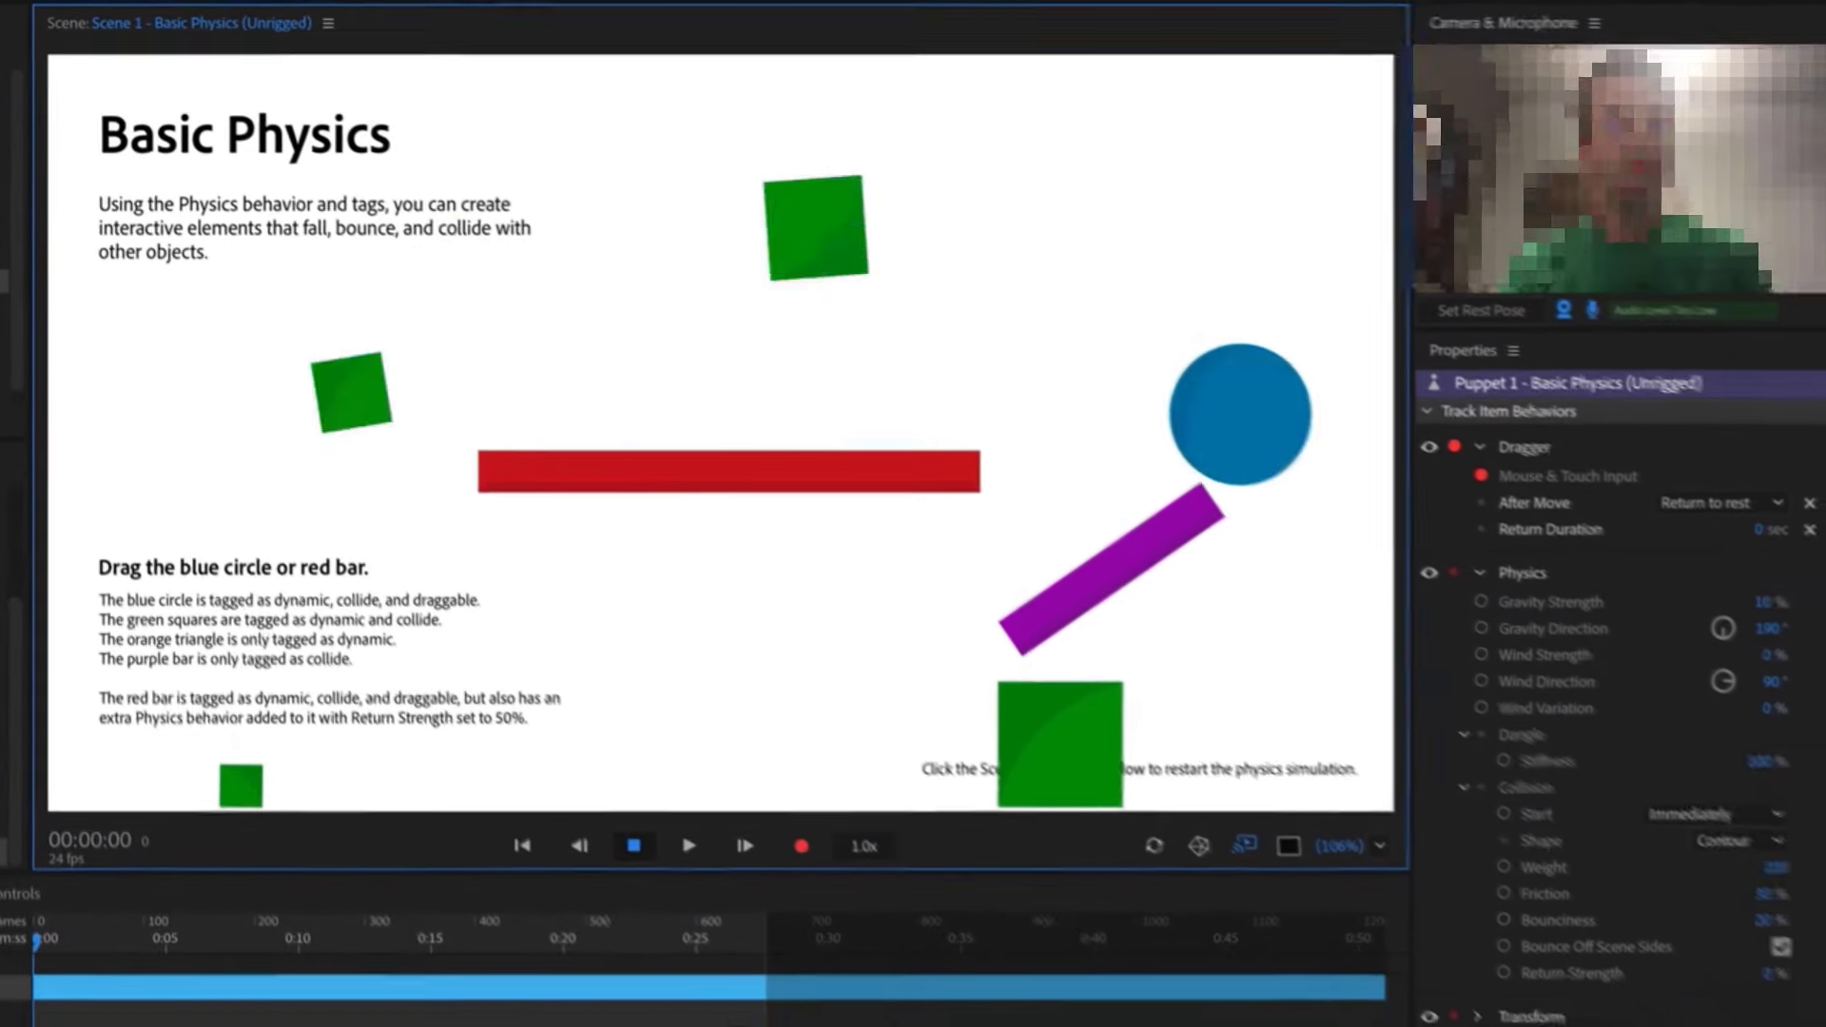
Set the puppet's Gravity Strength to 0%, Wind Strength to 40%, Friction to 100% and Bounciness to 78% in the Physics behavior
{"action": "left_click_drag", "start_coordinate": [1767, 604], "coordinate": [1591, 596]}
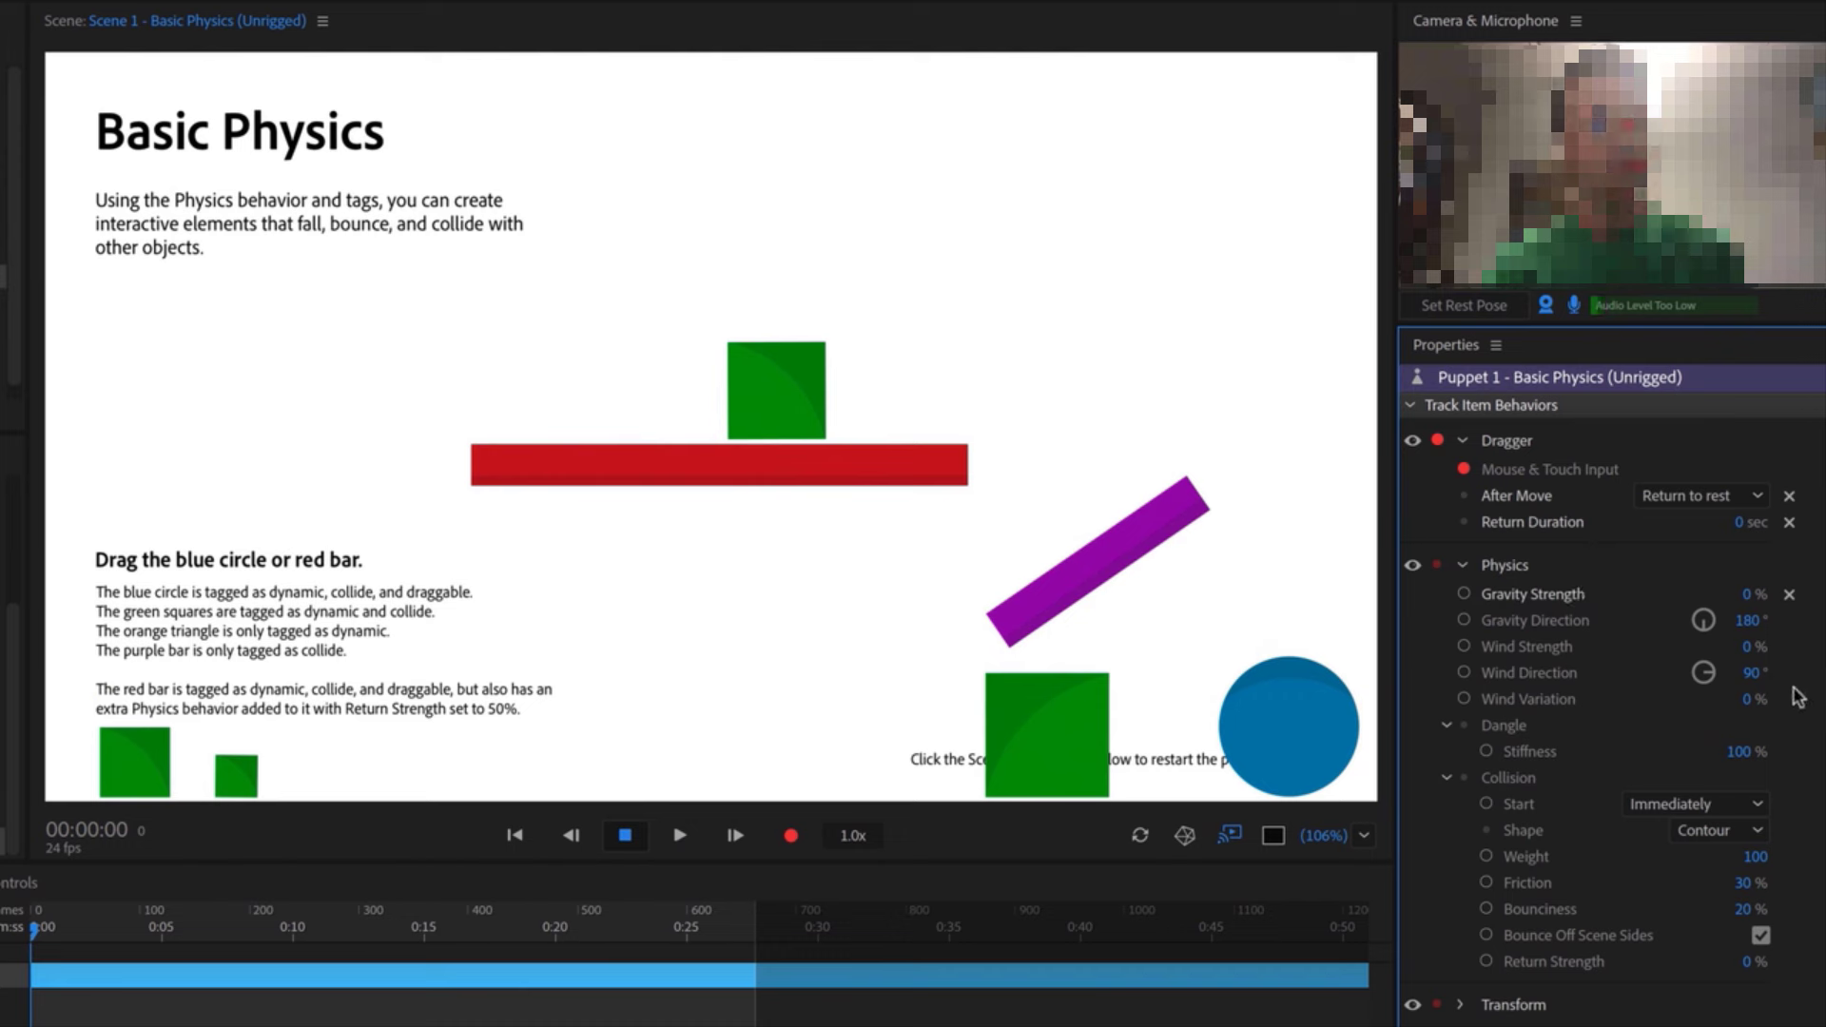
{"action": "left_click_drag", "start_coordinate": [1747, 647], "coordinate": [1814, 645]}
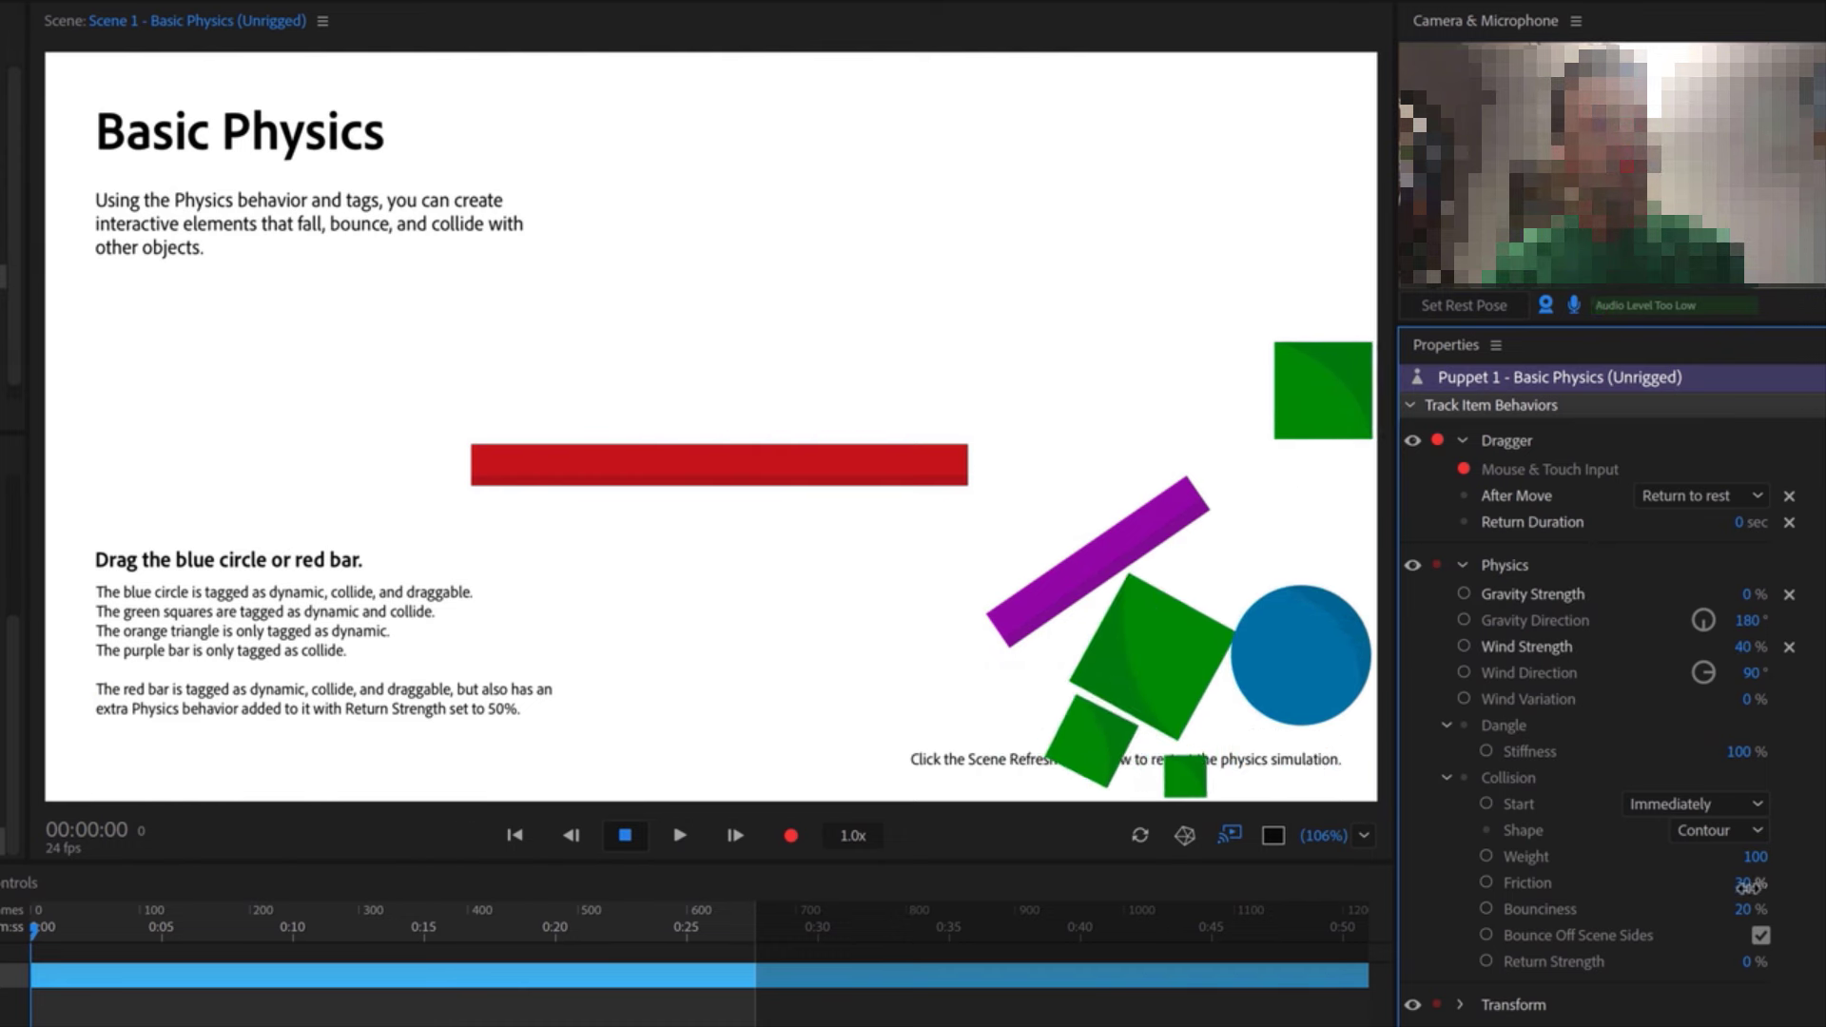
{"action": "left_click_drag", "start_coordinate": [1747, 887], "coordinate": [1793, 909]}
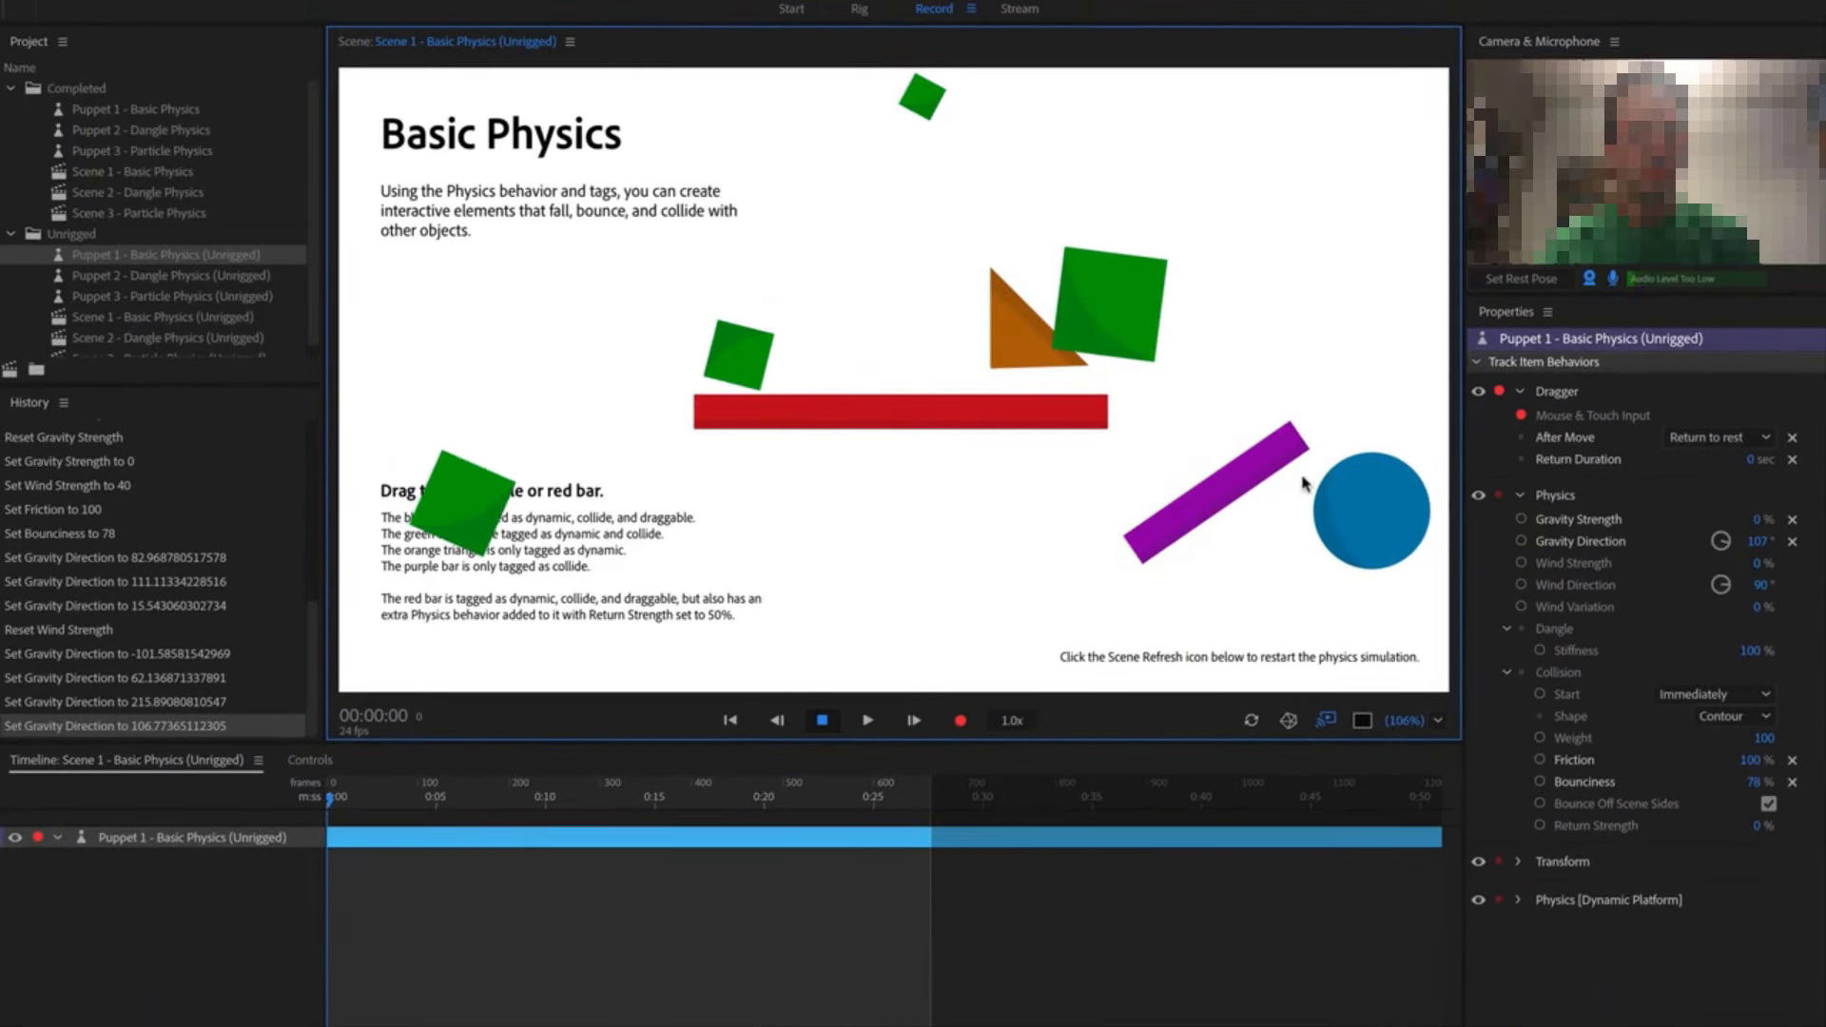
Throw the blue circle at the floating shapes and turn the Physics behavior's Gravity Direction to test how they react
{"action": "left_click_drag", "start_coordinate": [1326, 504], "coordinate": [1098, 604]}
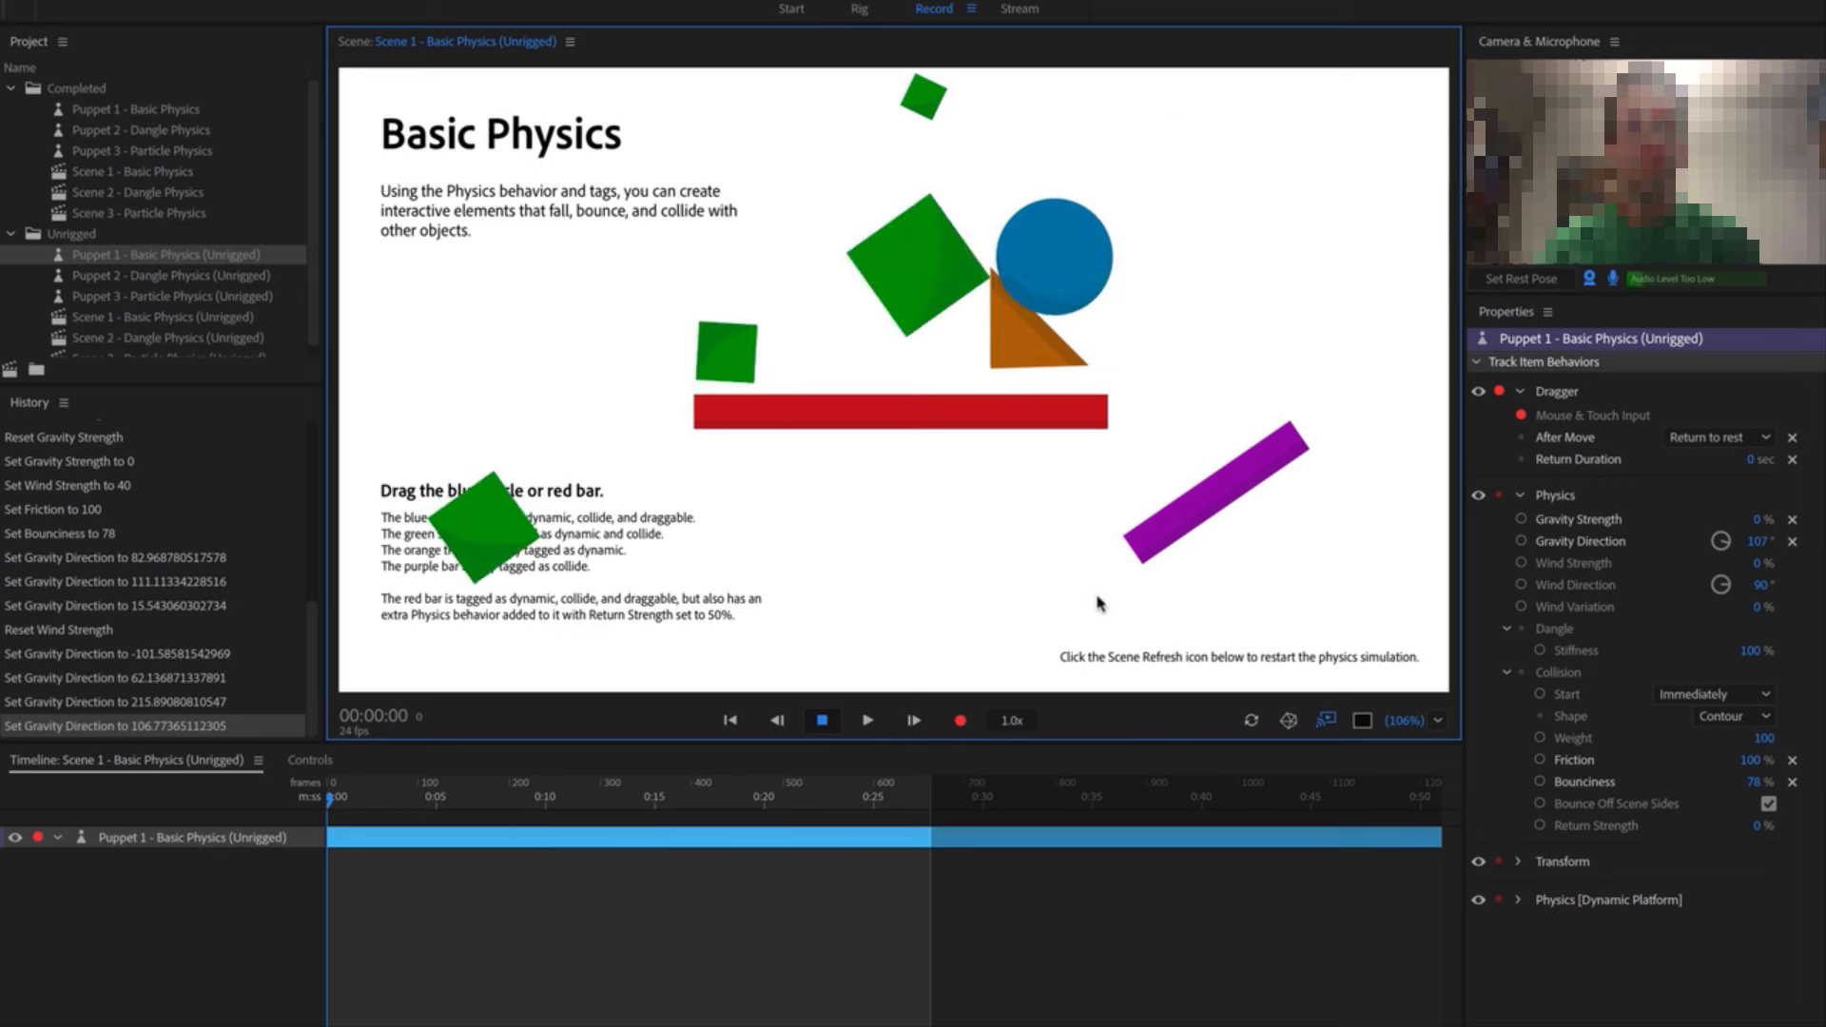
{"action": "left_click_drag", "start_coordinate": [1720, 541], "coordinate": [1723, 648]}
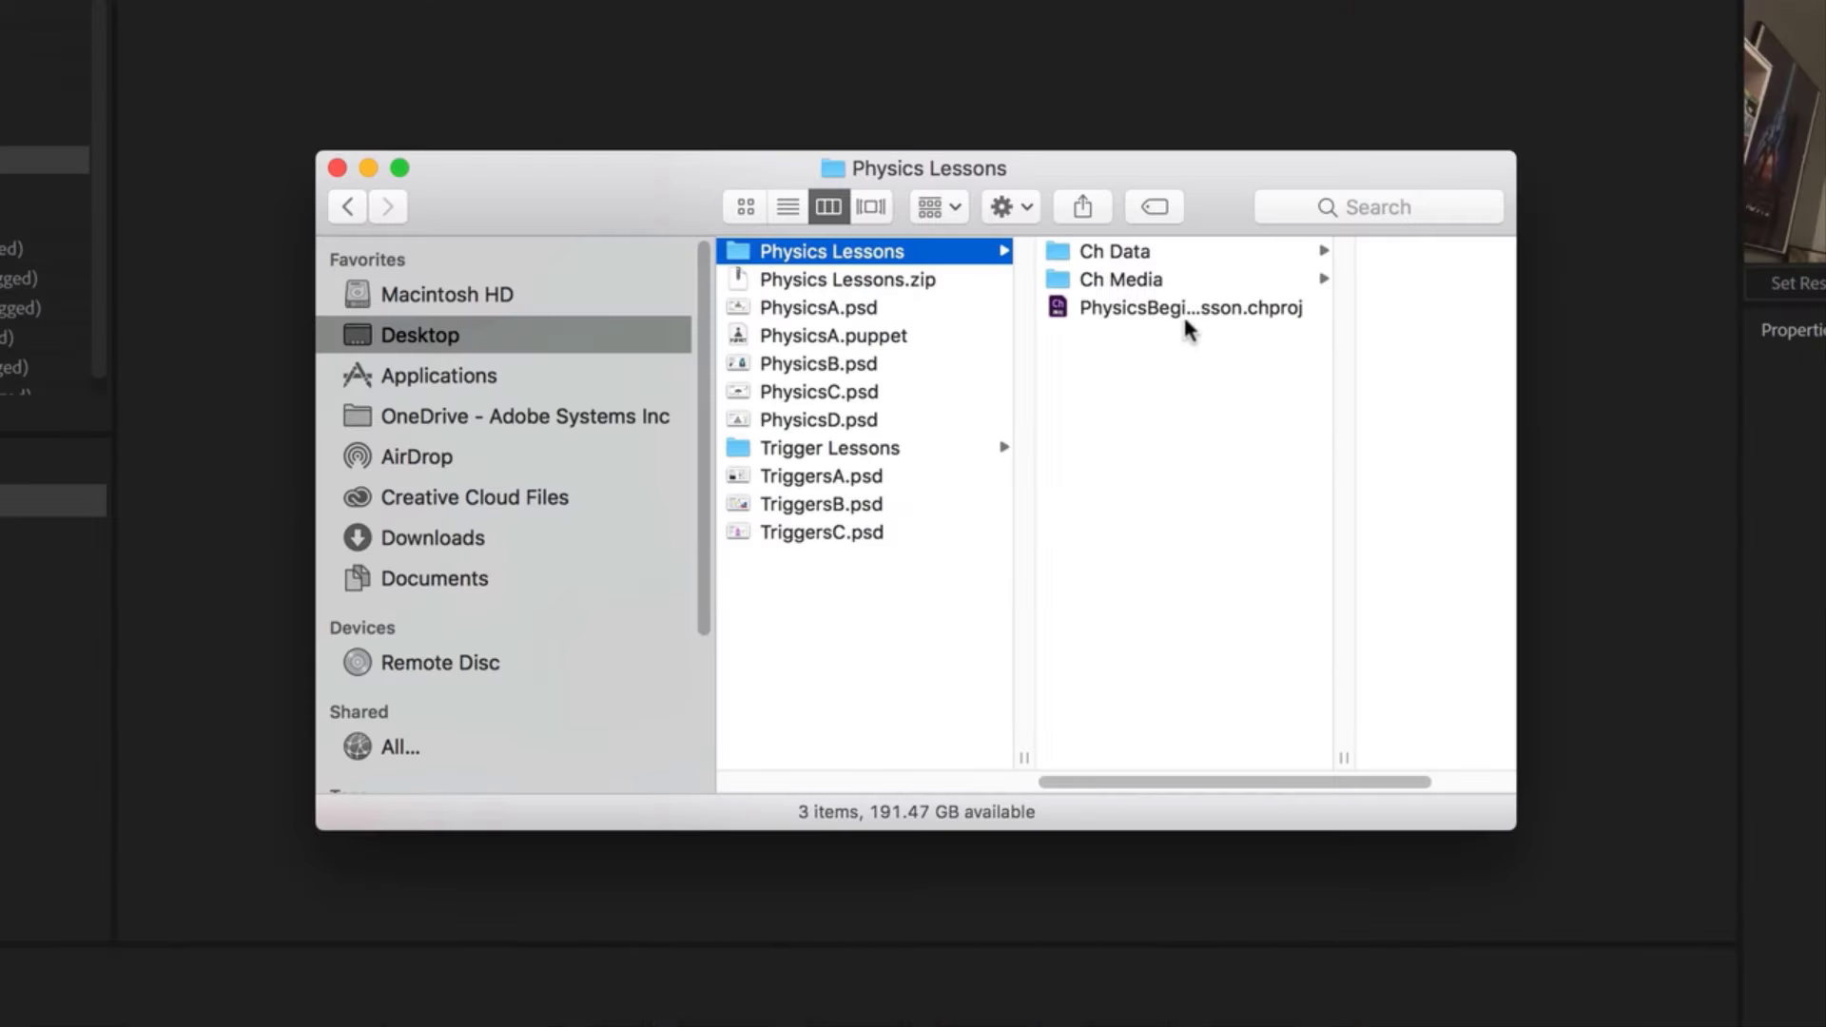
Open the project file in the Physics Lessons folder and open the completed Scene 2 - Dangle Physics
{"action": "left_click", "coordinate": [1183, 313]}
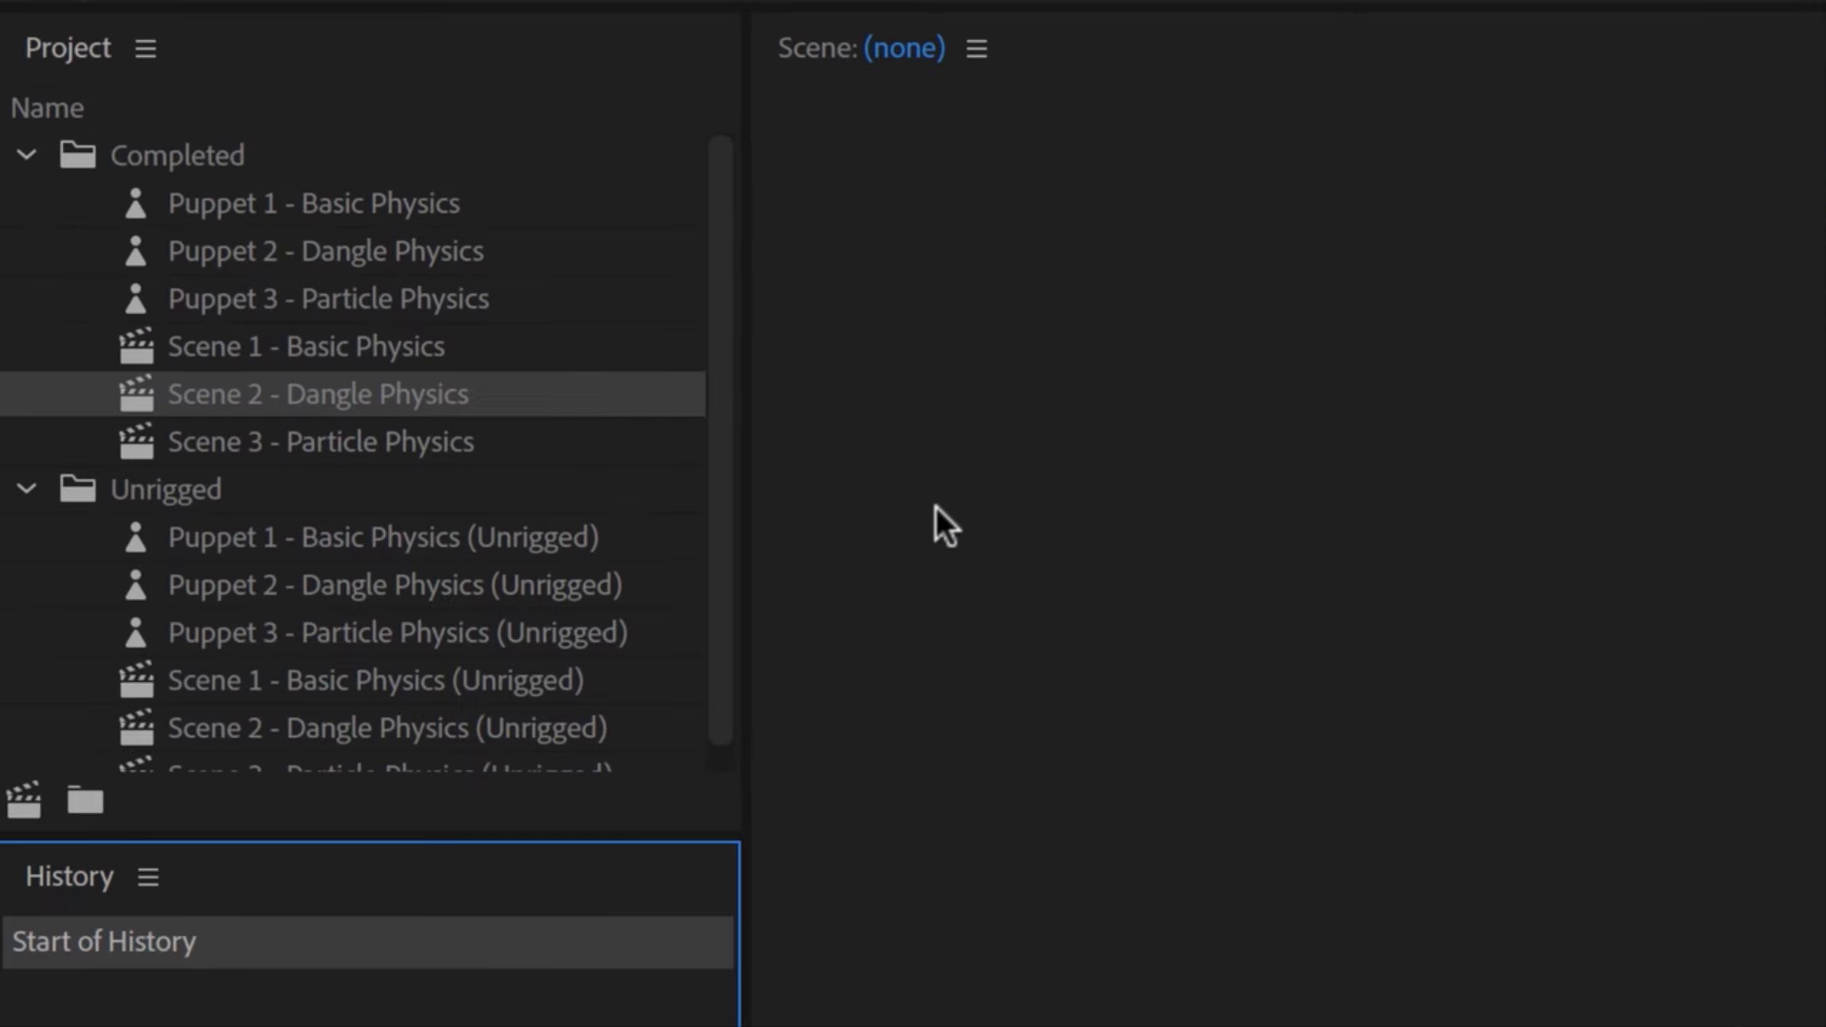
{"action": "double_click", "coordinate": [526, 386]}
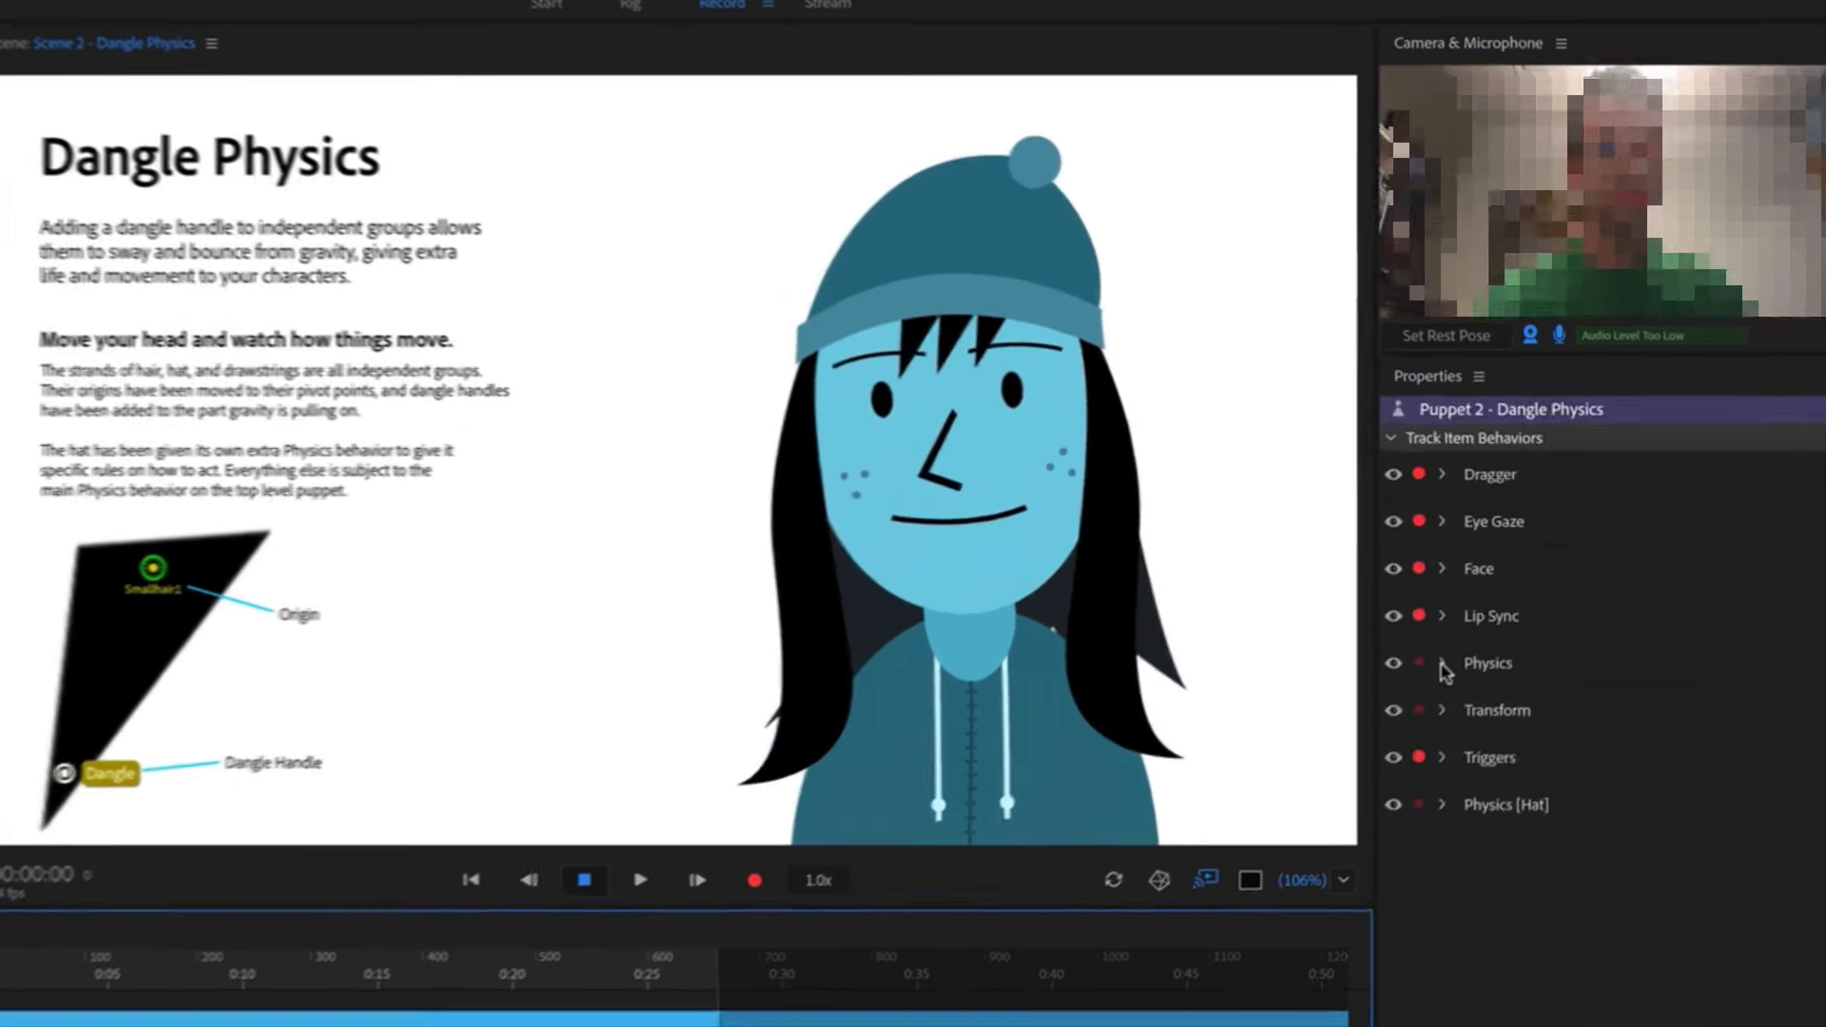
Raise the puppet's dangle Stiffness to 200% in its Physics behavior, and readjust it to compare how the hair moves
{"action": "left_click", "coordinate": [1456, 664]}
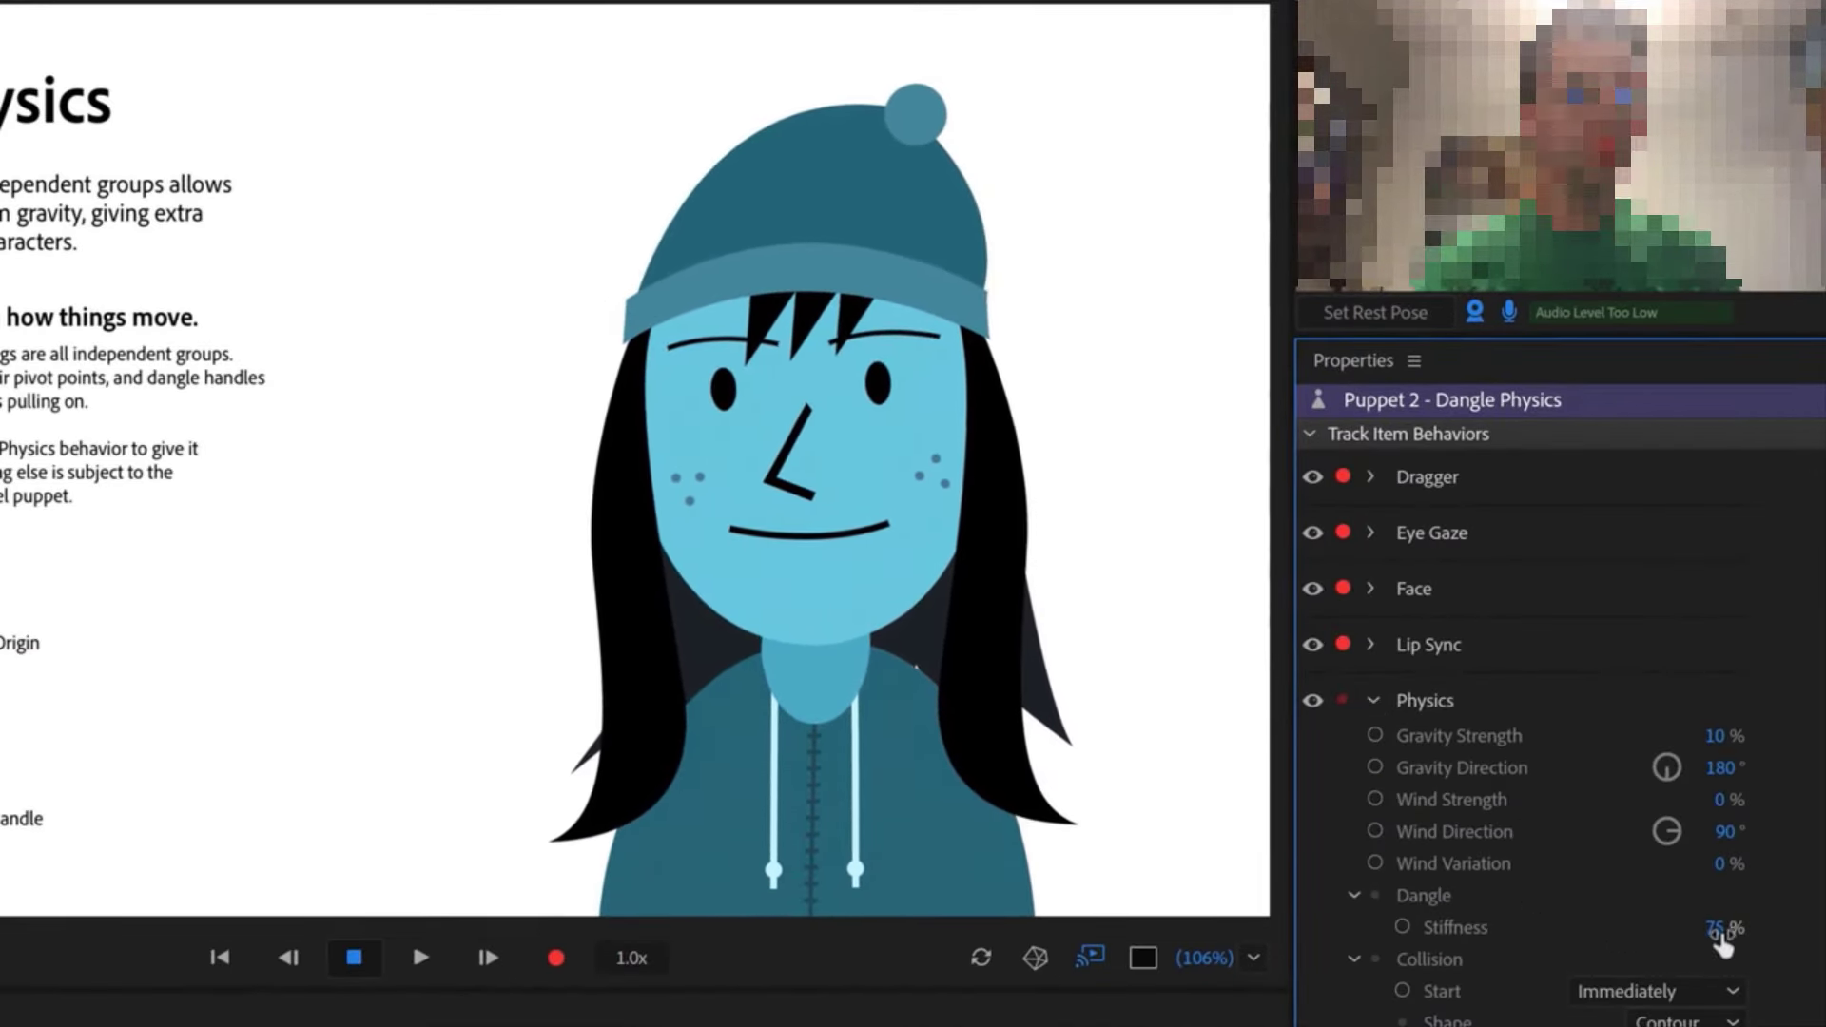
{"action": "left_click_drag", "start_coordinate": [1719, 934], "coordinate": [1710, 557]}
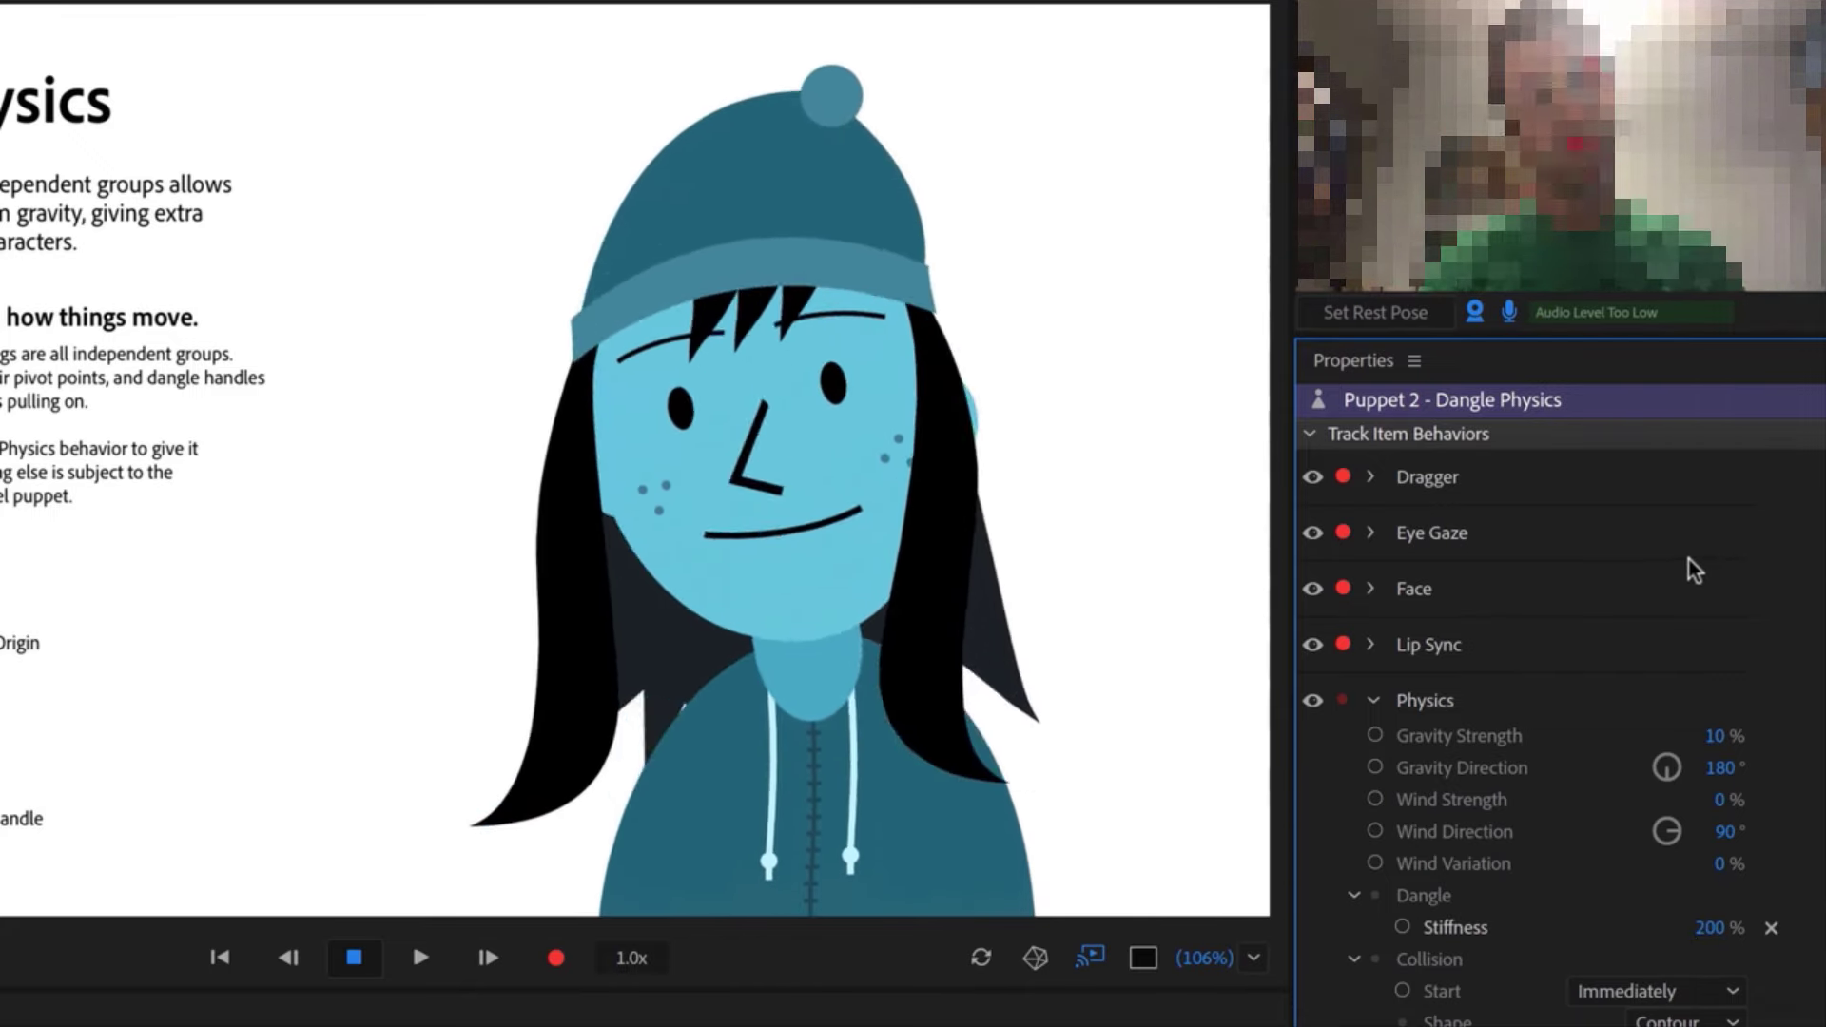
{"action": "left_click_drag", "start_coordinate": [1711, 928], "coordinate": [962, 877]}
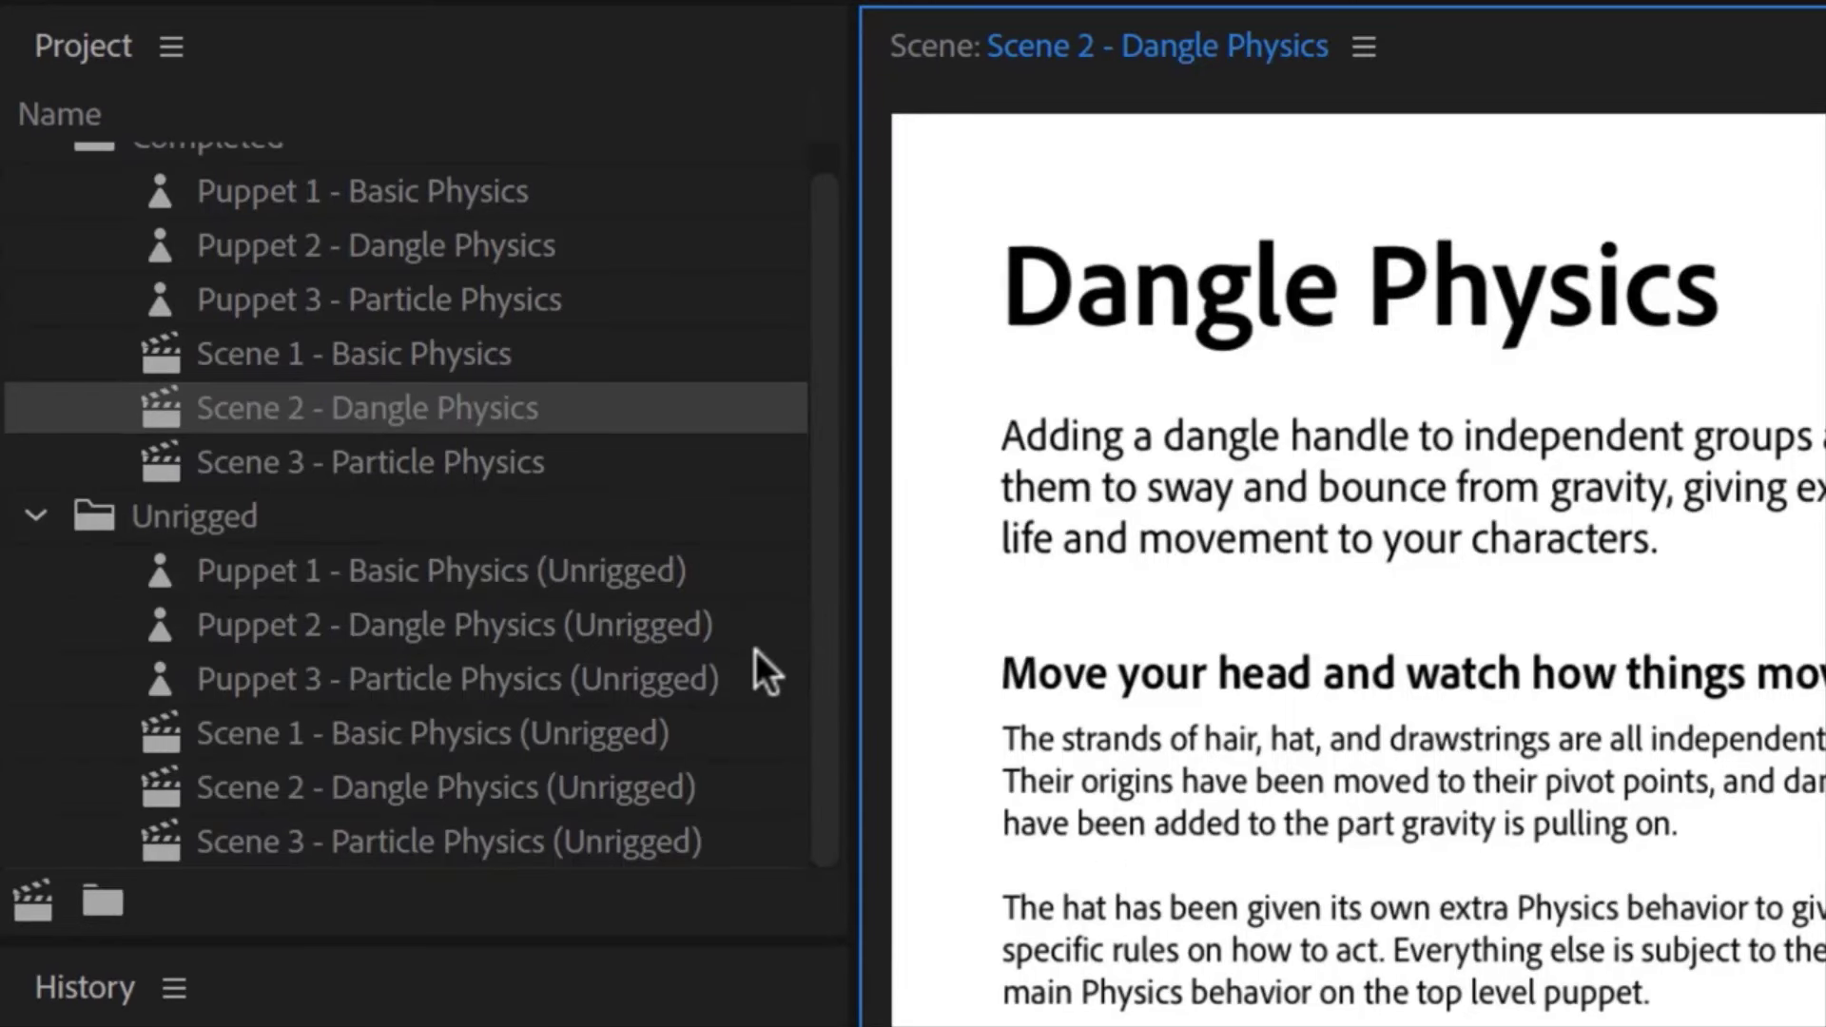
Open Scene 2 - Dangle Physics (Unrigged) and open its puppet, Puppet 2 - Dangle Physics (Unrigged), for rigging
{"action": "left_click", "coordinate": [734, 786]}
{"action": "double_click", "coordinate": [705, 784]}
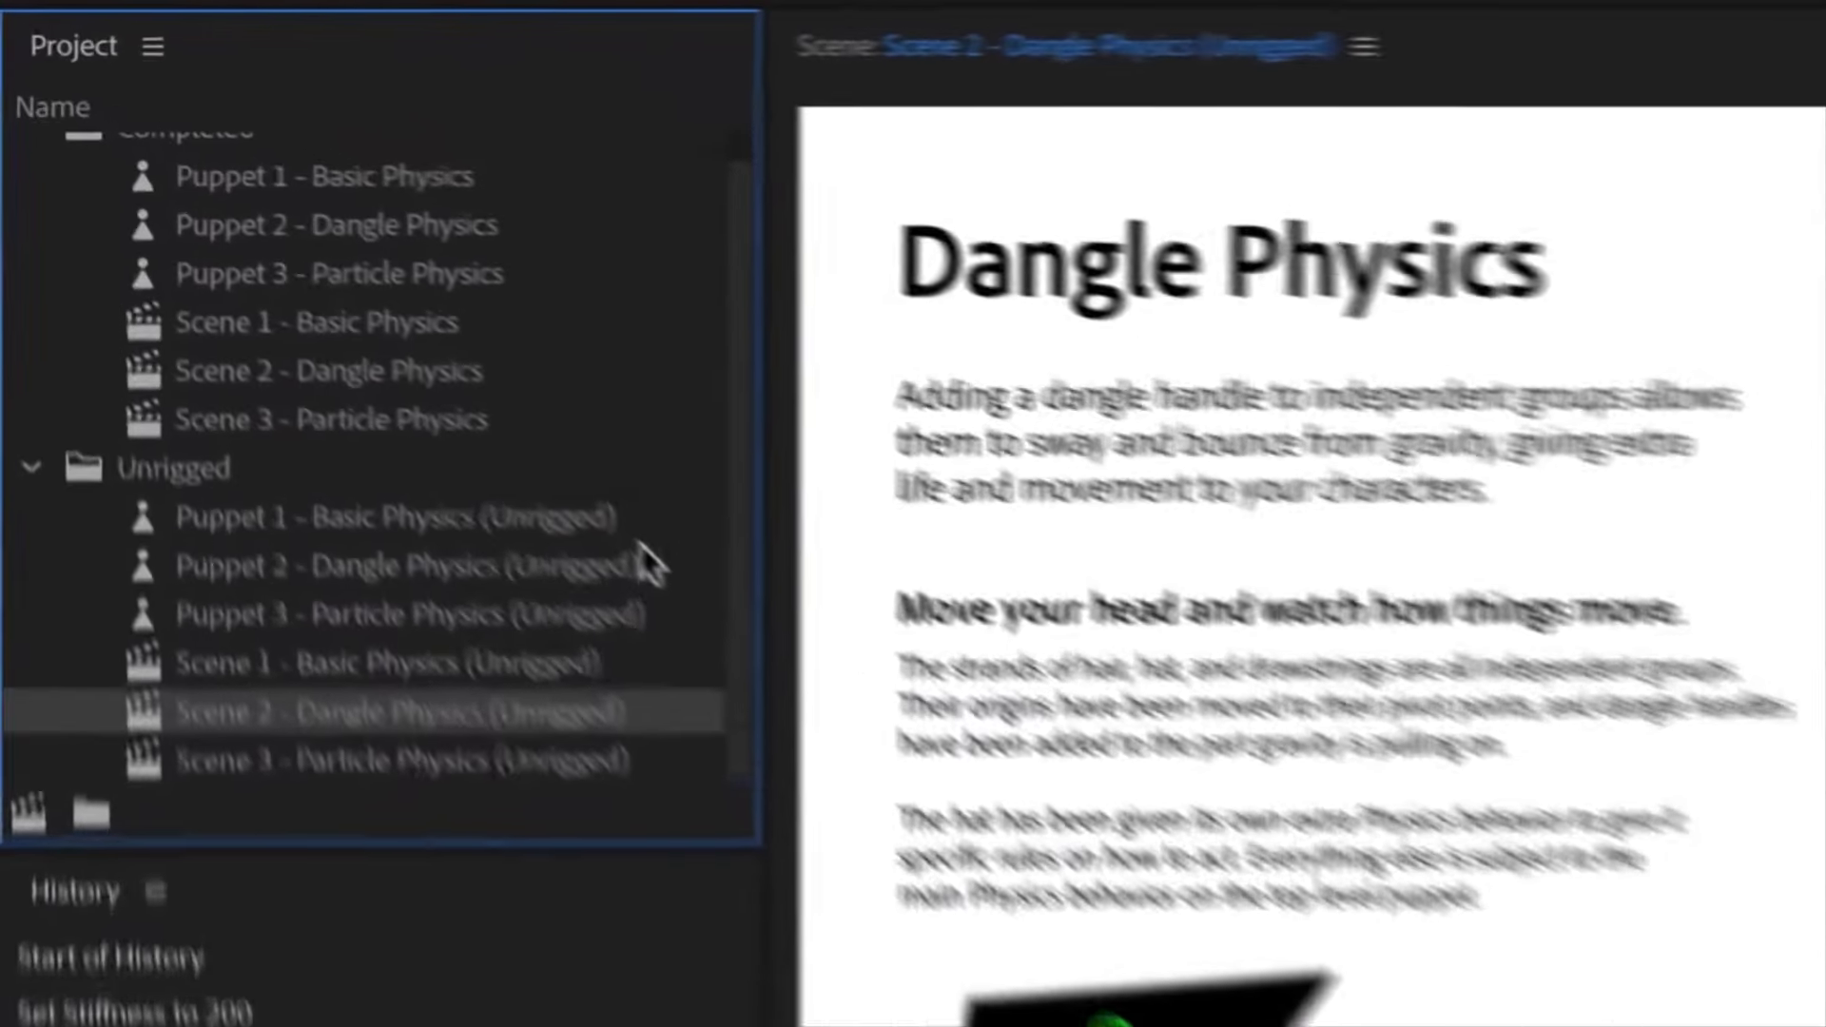
{"action": "left_click", "coordinate": [270, 265]}
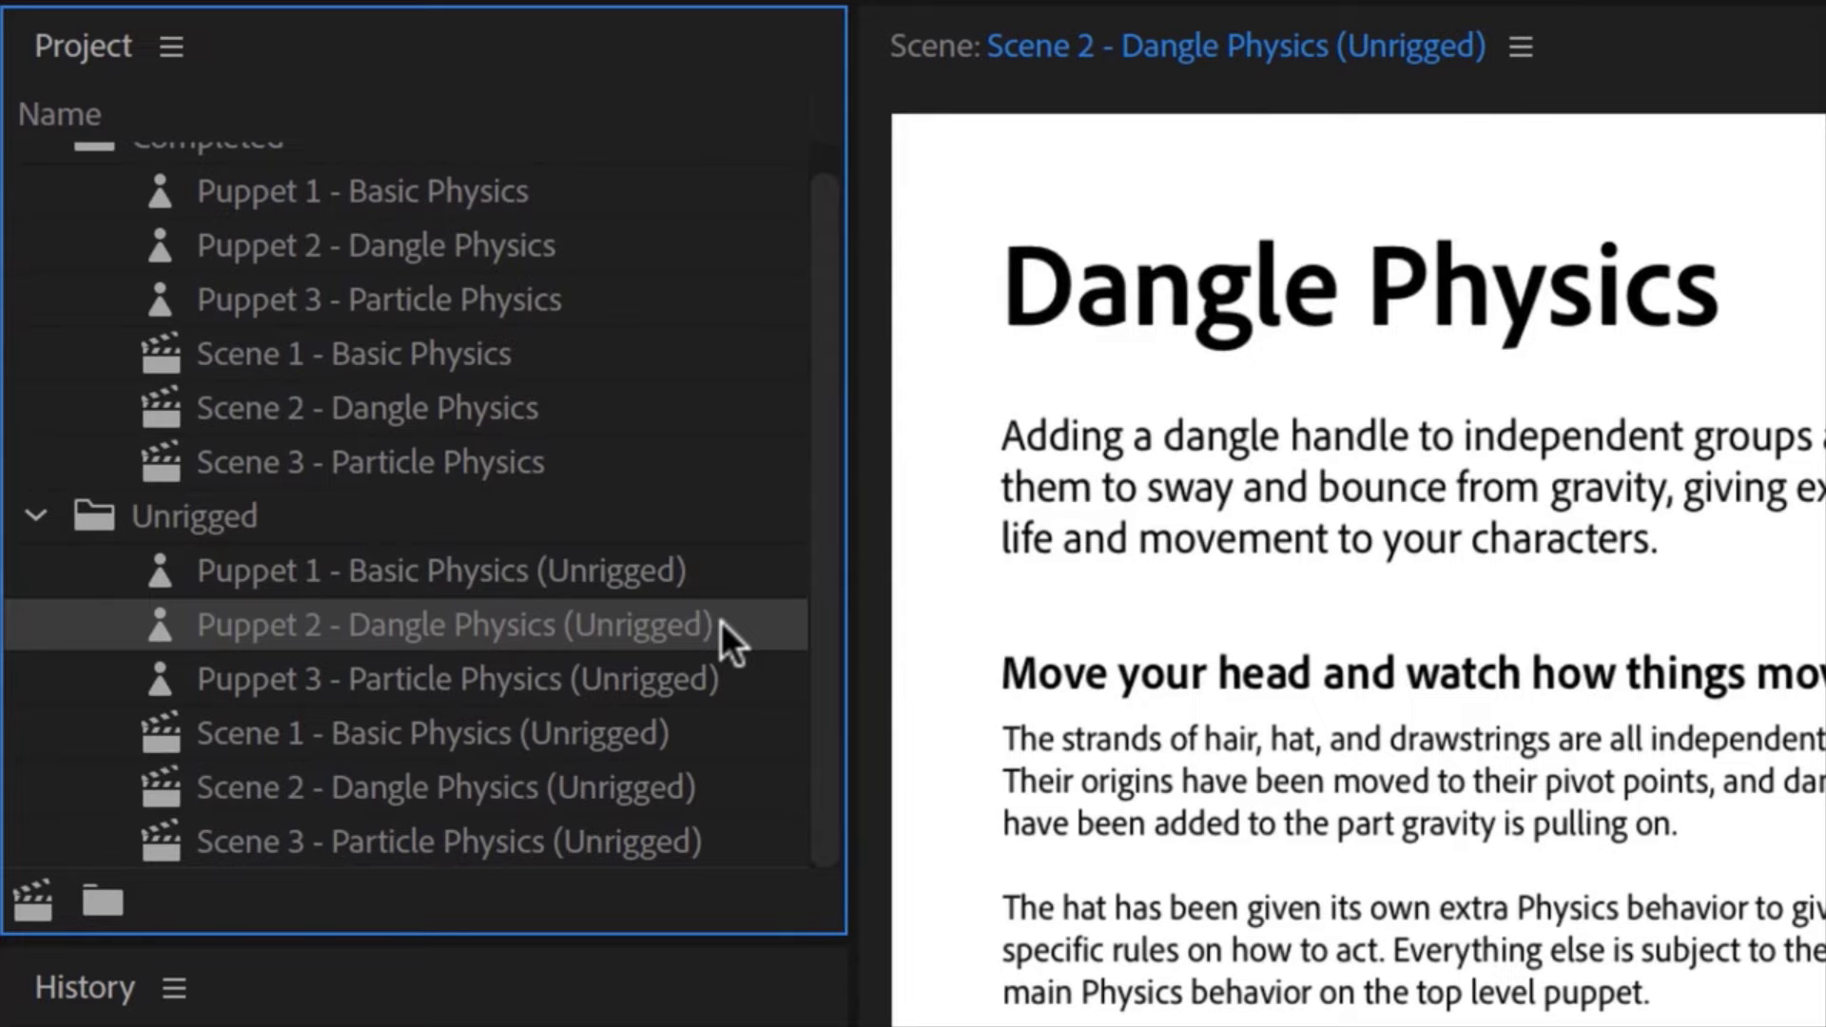
{"action": "double_click", "coordinate": [721, 624]}
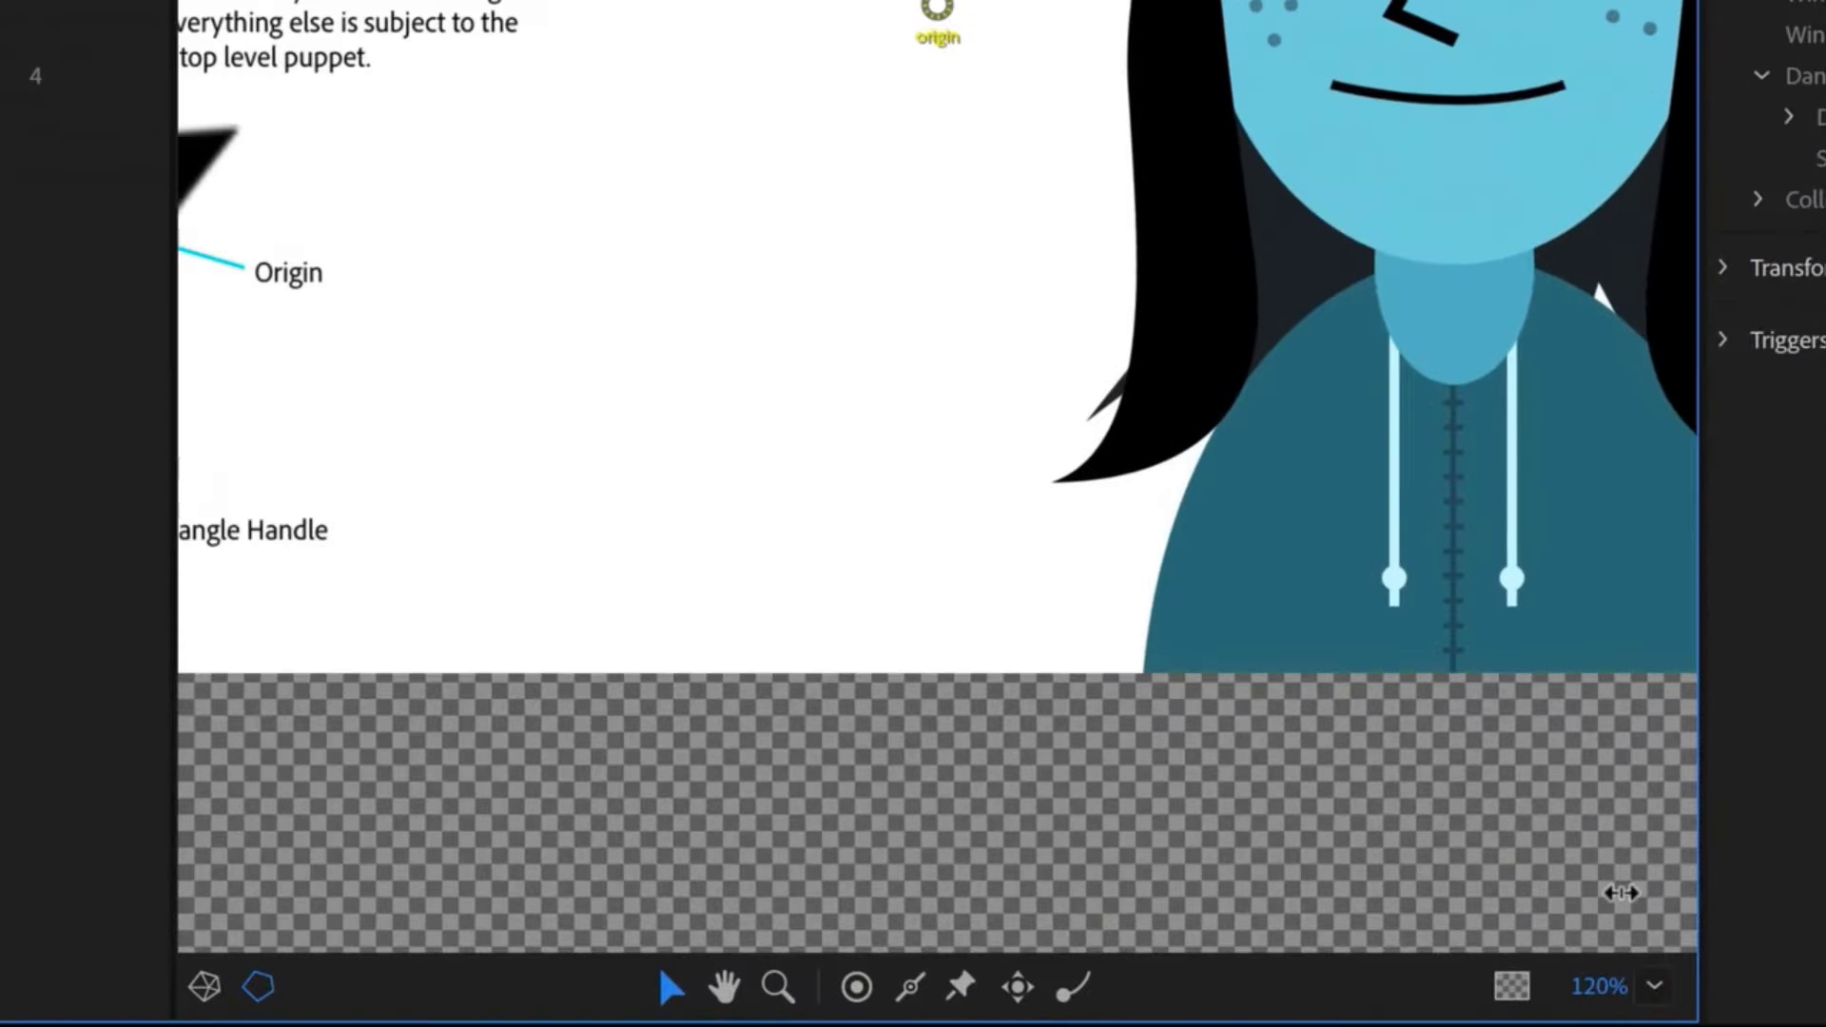
Examine the Longhair and Smallhair layers in the Head group, checking each one's independence, outline and origin
{"action": "left_click_drag", "start_coordinate": [1621, 893], "coordinate": [1629, 822]}
{"action": "key", "text": "space"}
{"action": "left_click_drag", "start_coordinate": [1295, 534], "coordinate": [886, 509]}
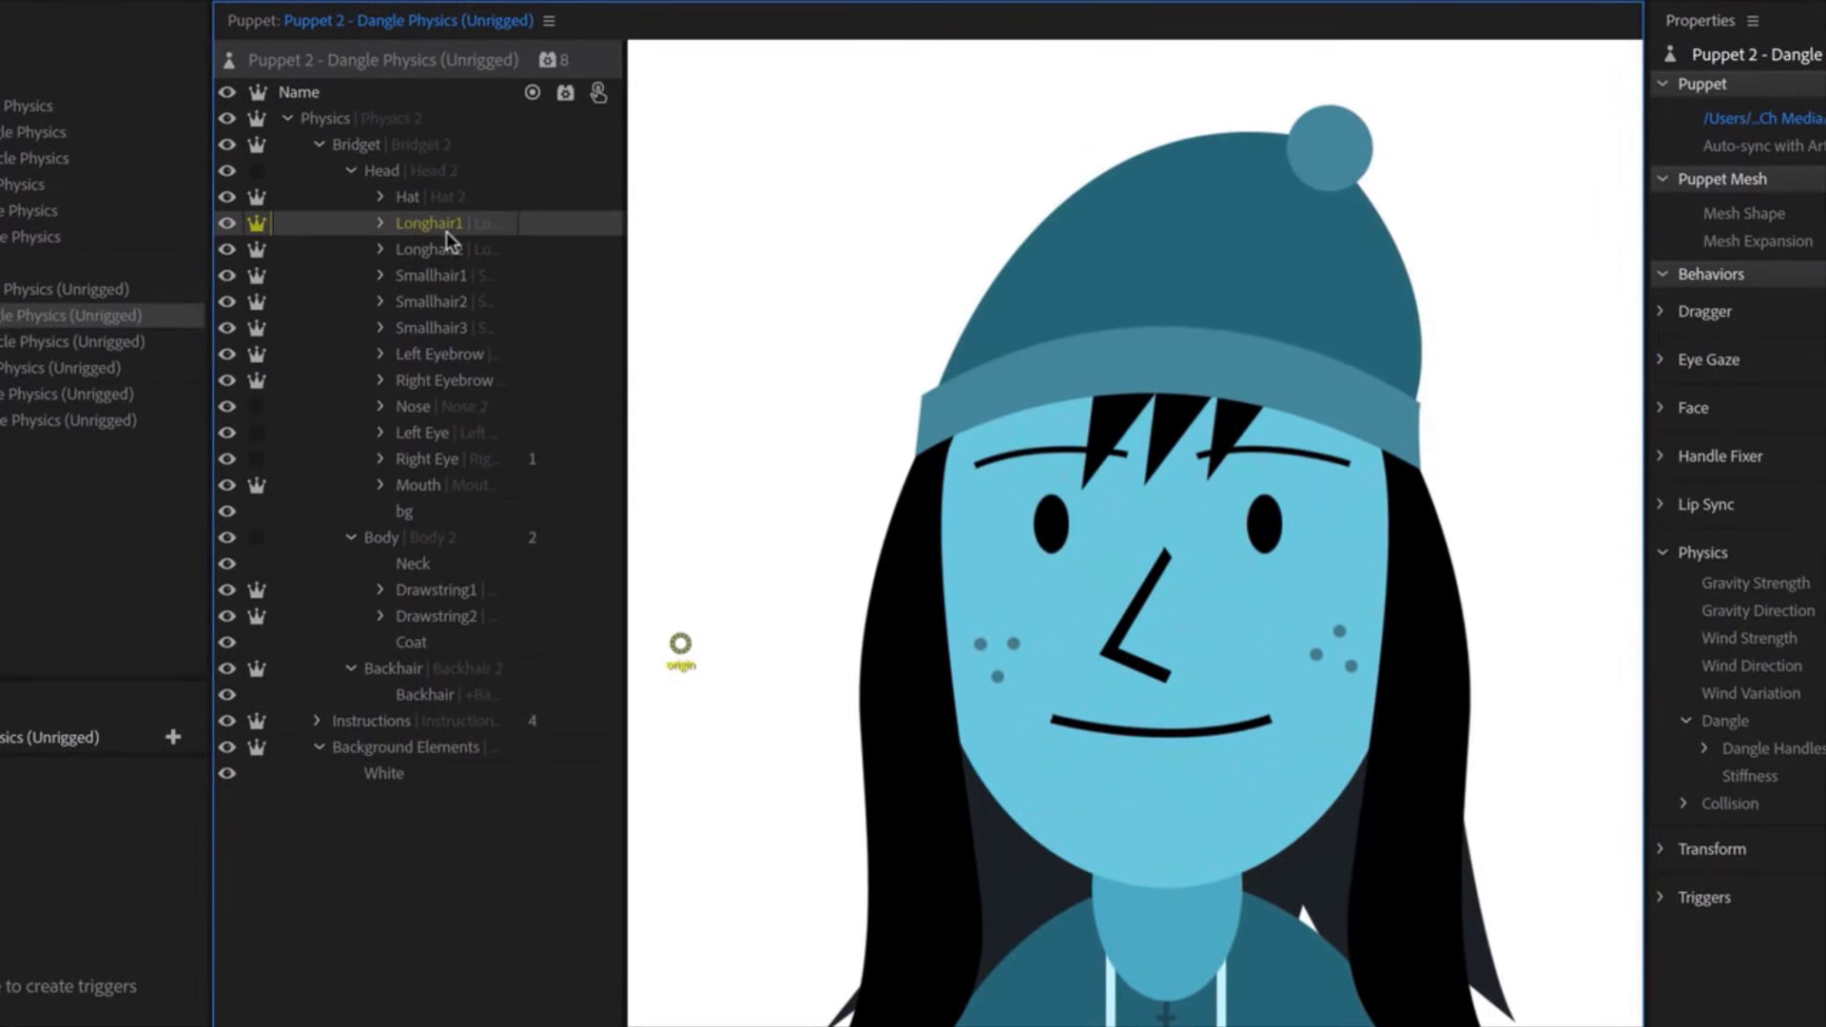
{"action": "left_click", "coordinate": [447, 243]}
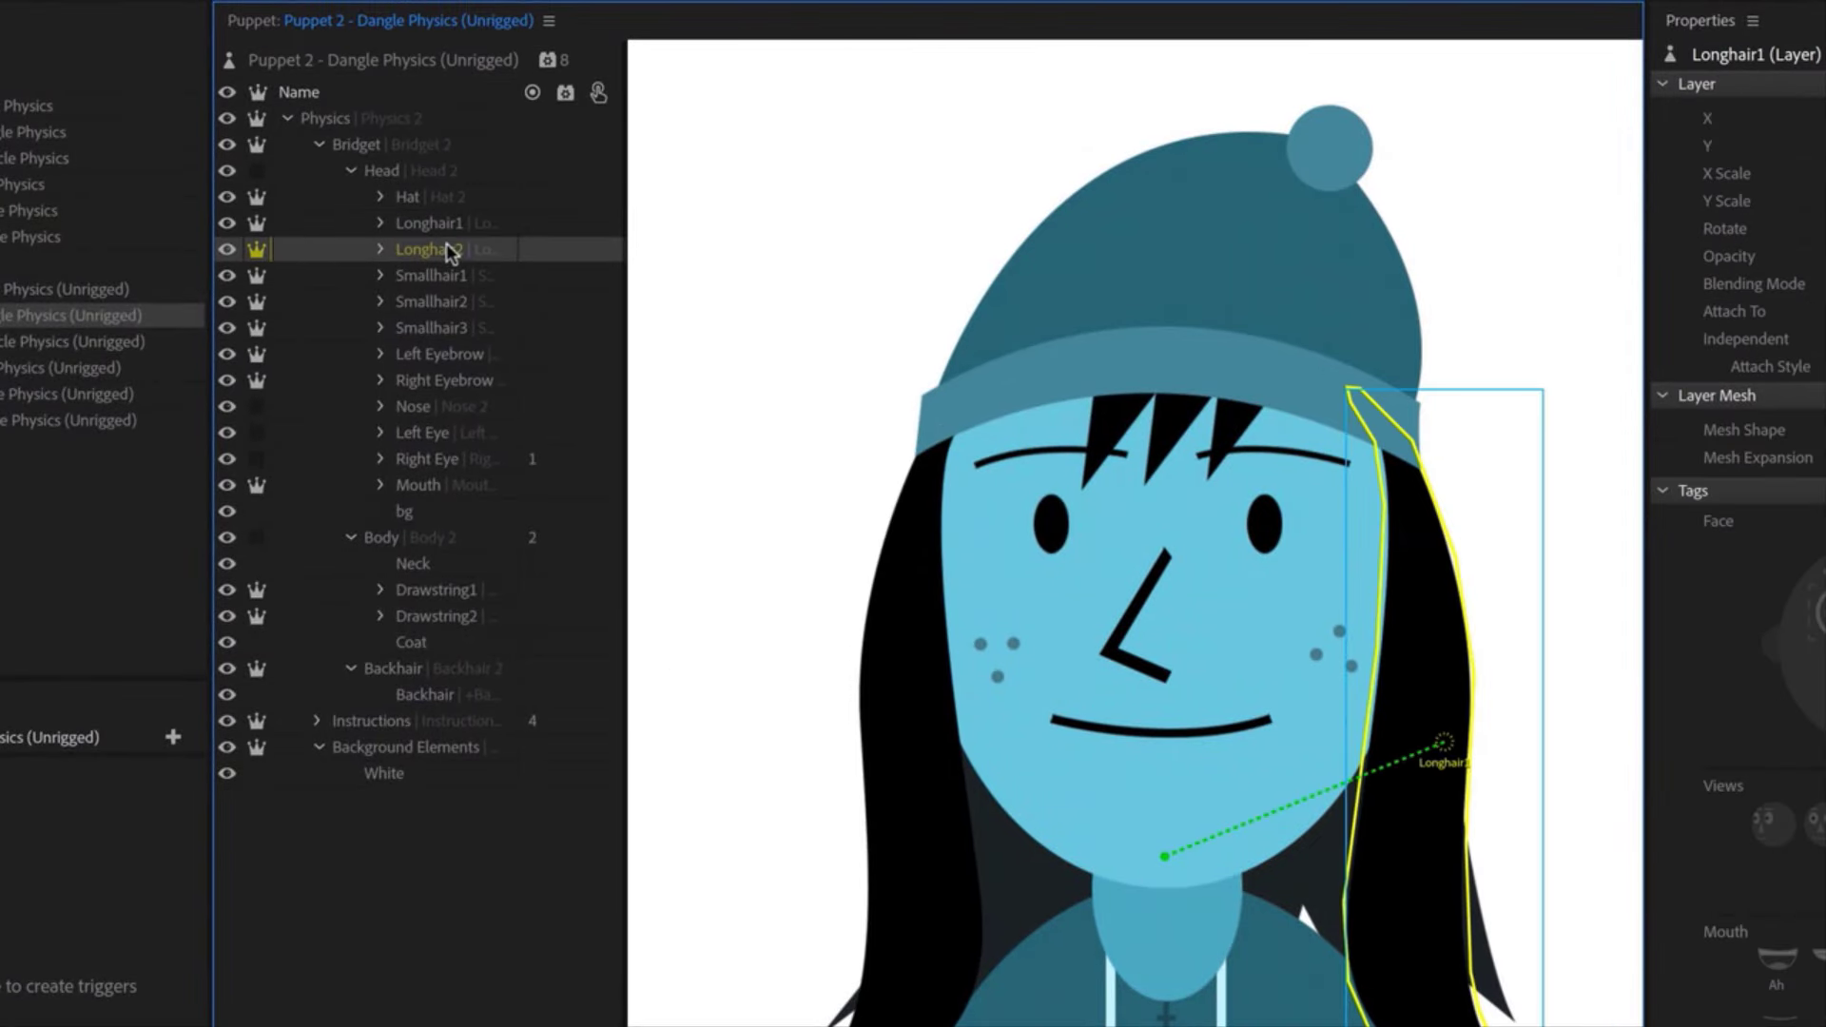
{"action": "left_click", "coordinate": [445, 272]}
{"action": "left_click", "coordinate": [447, 303]}
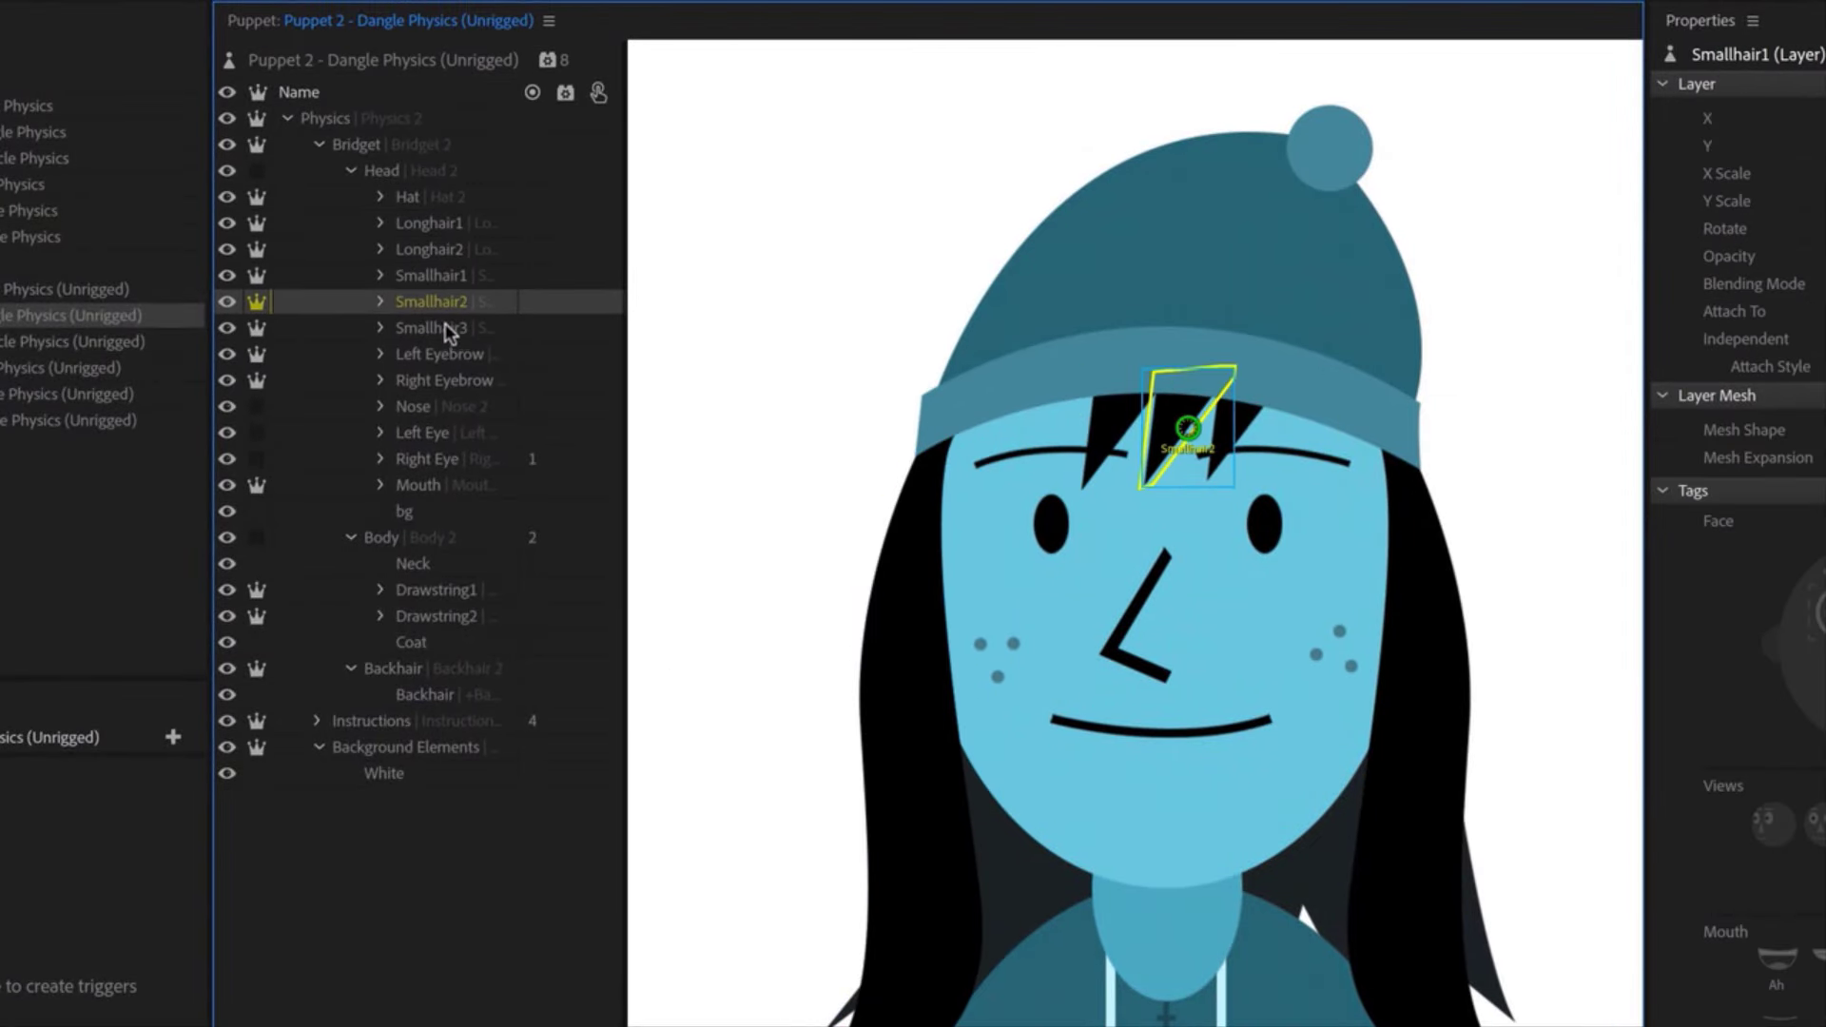
{"action": "left_click", "coordinate": [445, 328]}
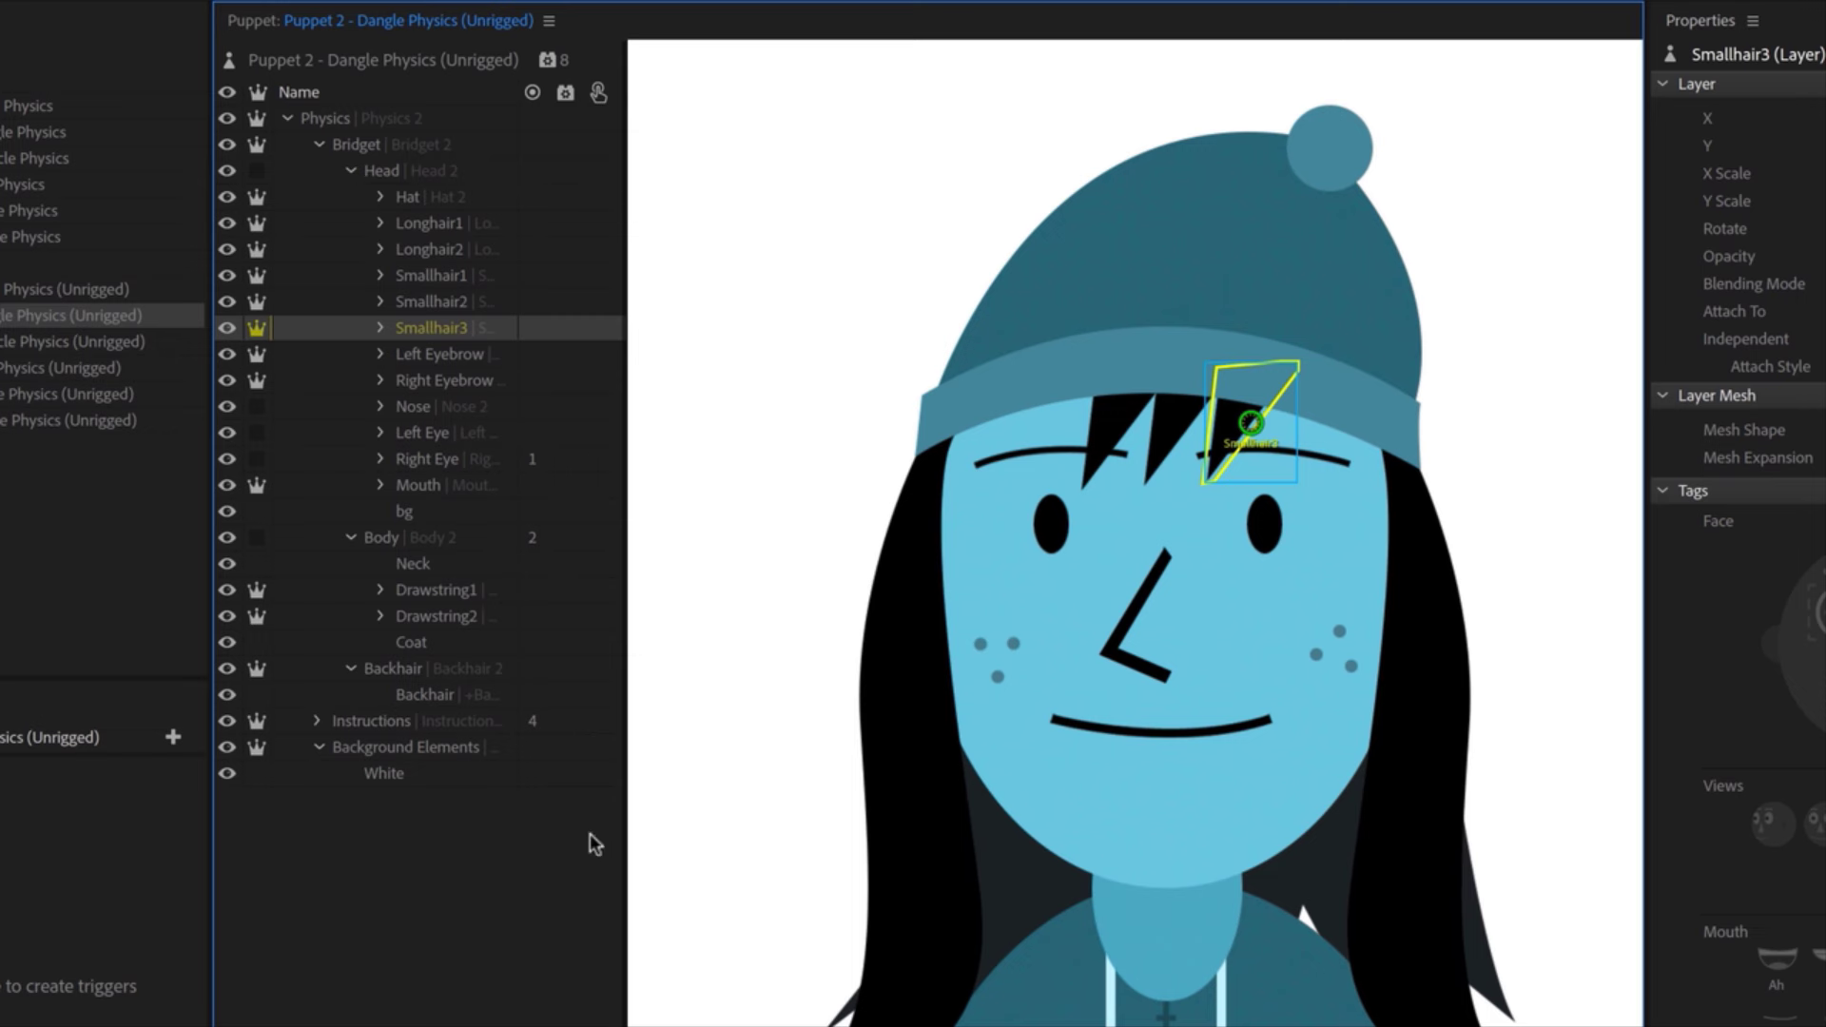
Move the Smallhair1 layer's origin to the top of the strand and add a Dangle handle near its tip
{"action": "left_click", "coordinate": [494, 278]}
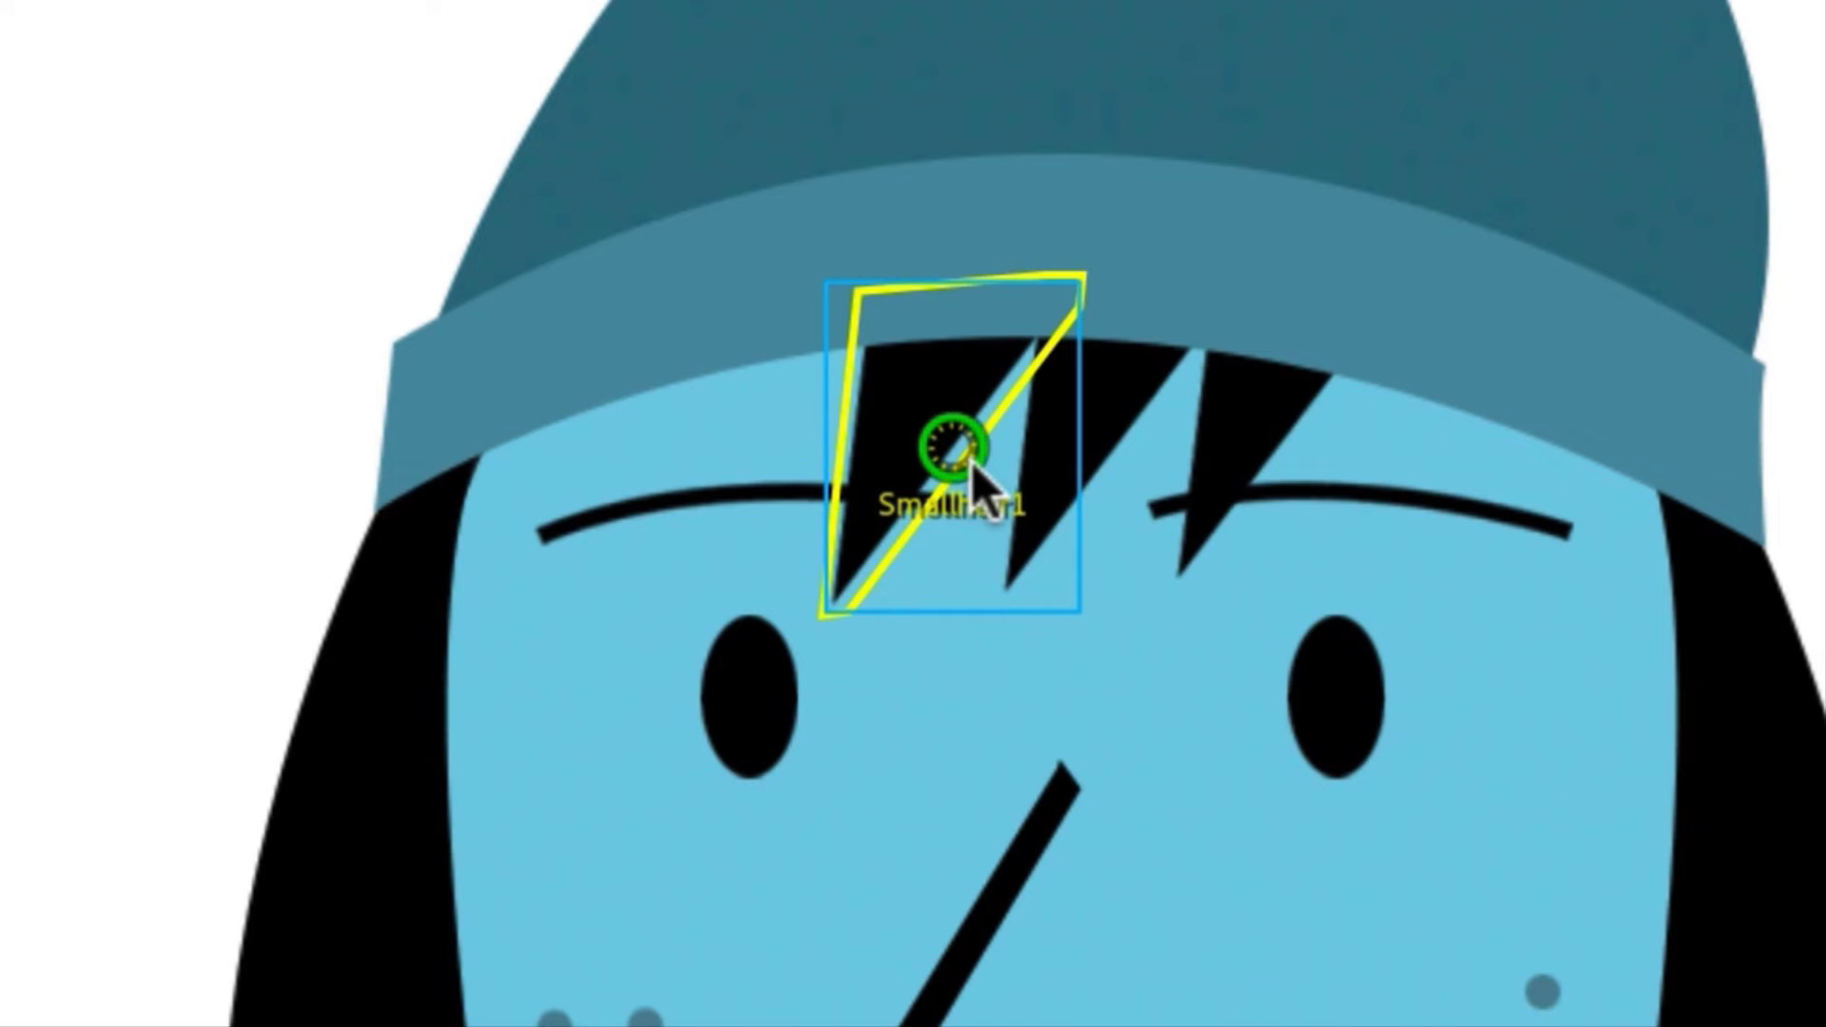
{"action": "left_click_drag", "start_coordinate": [972, 466], "coordinate": [975, 322]}
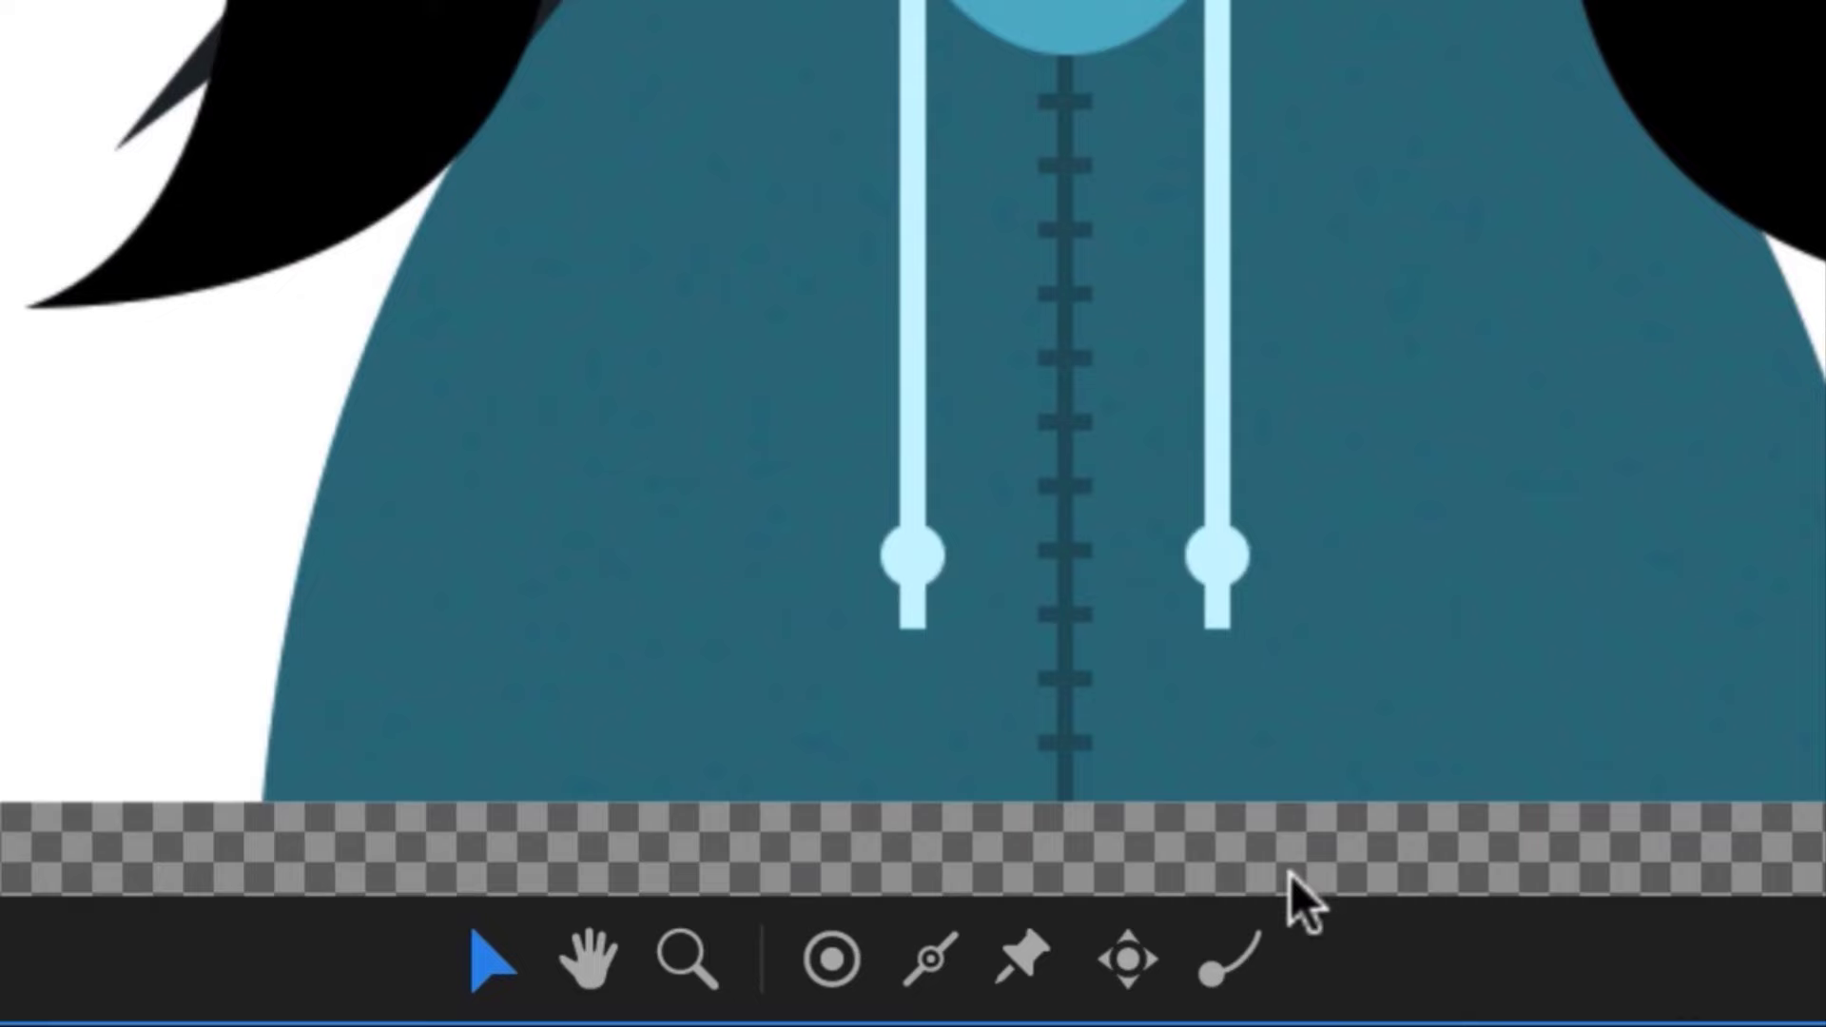
{"action": "left_click", "coordinate": [1249, 949]}
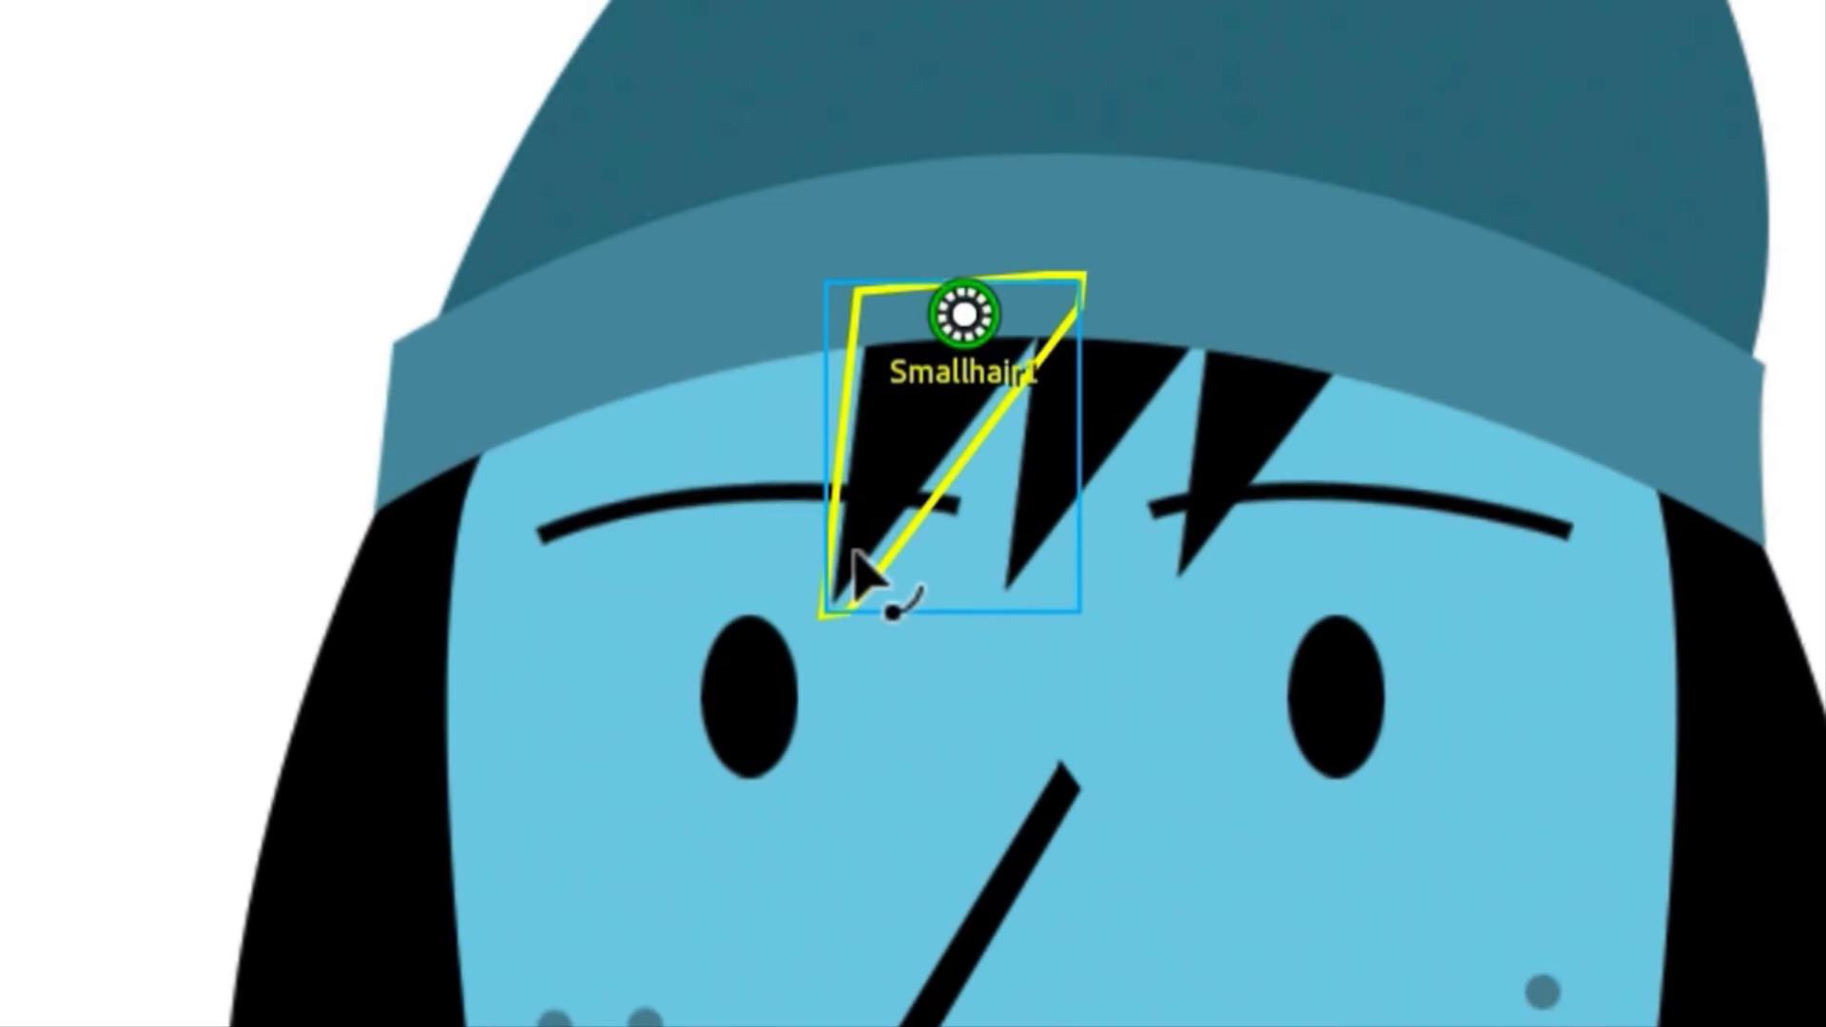
{"action": "left_click", "coordinate": [855, 551]}
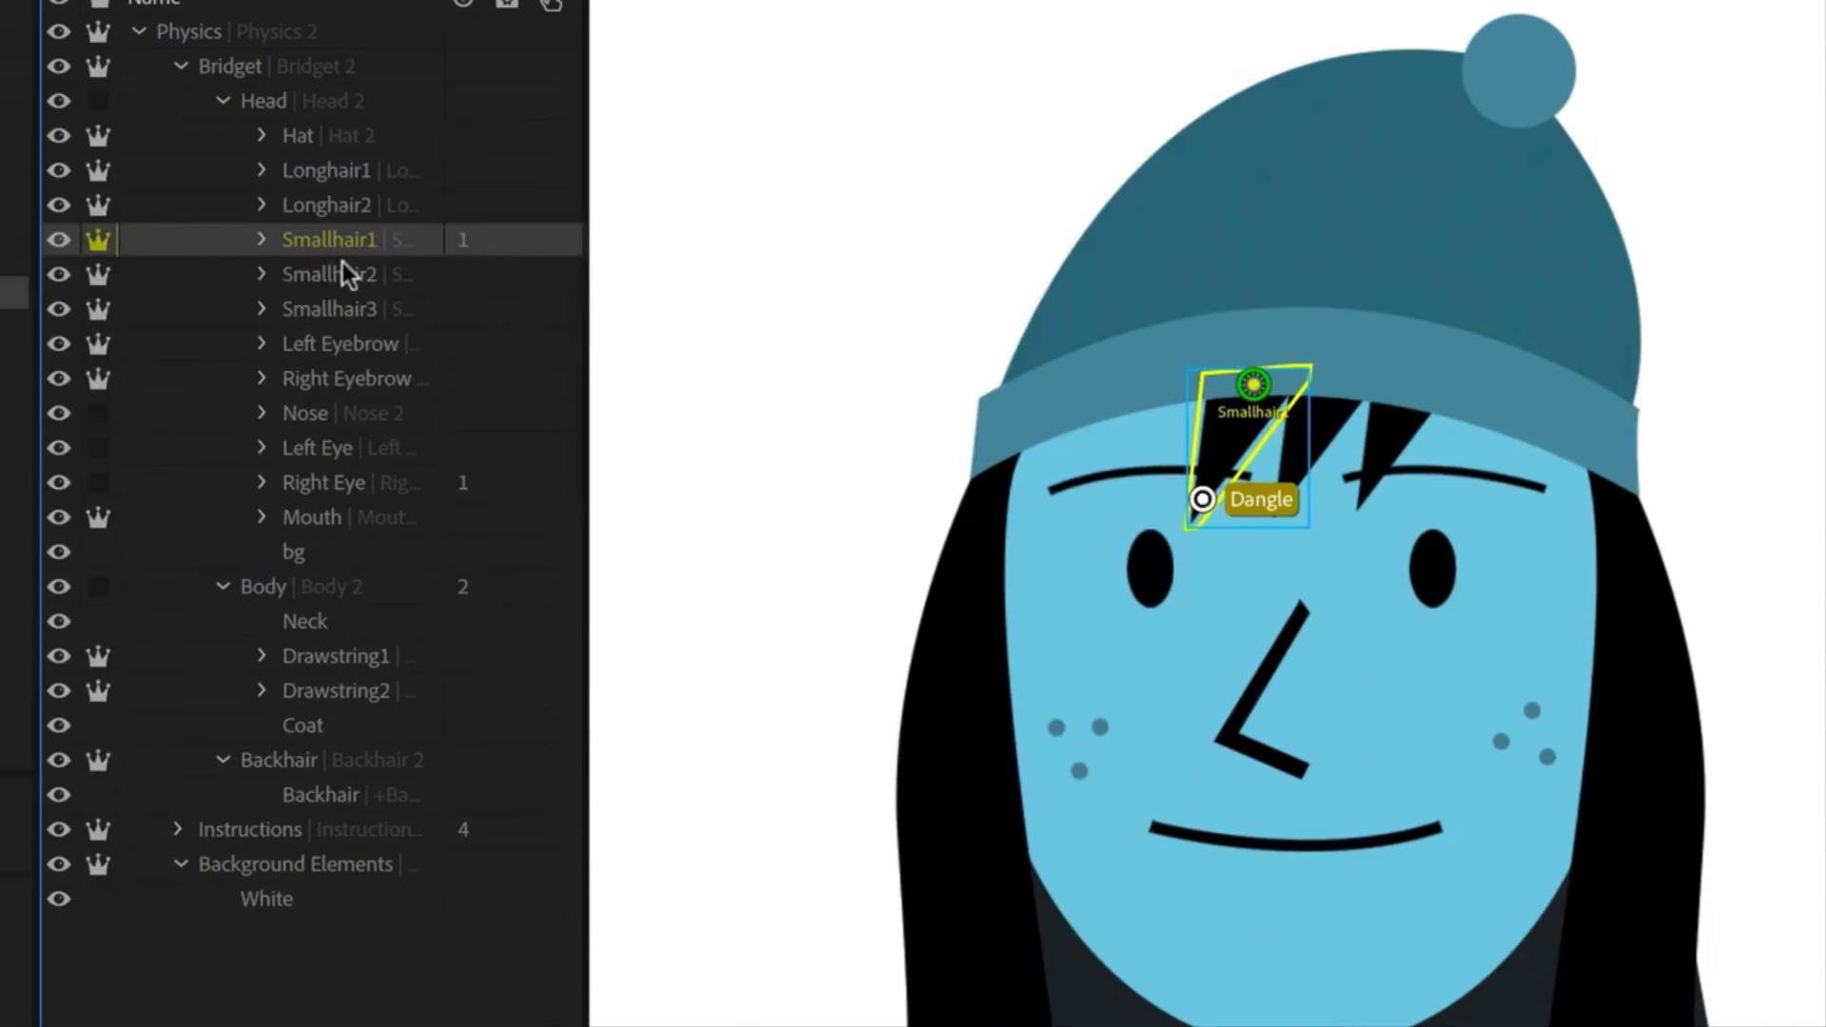
Move the Smallhair2 and Smallhair3 origins to the strands' tops, add a Dangle handle near each tip, and select all three Smallhair layers
{"action": "left_click", "coordinate": [343, 264]}
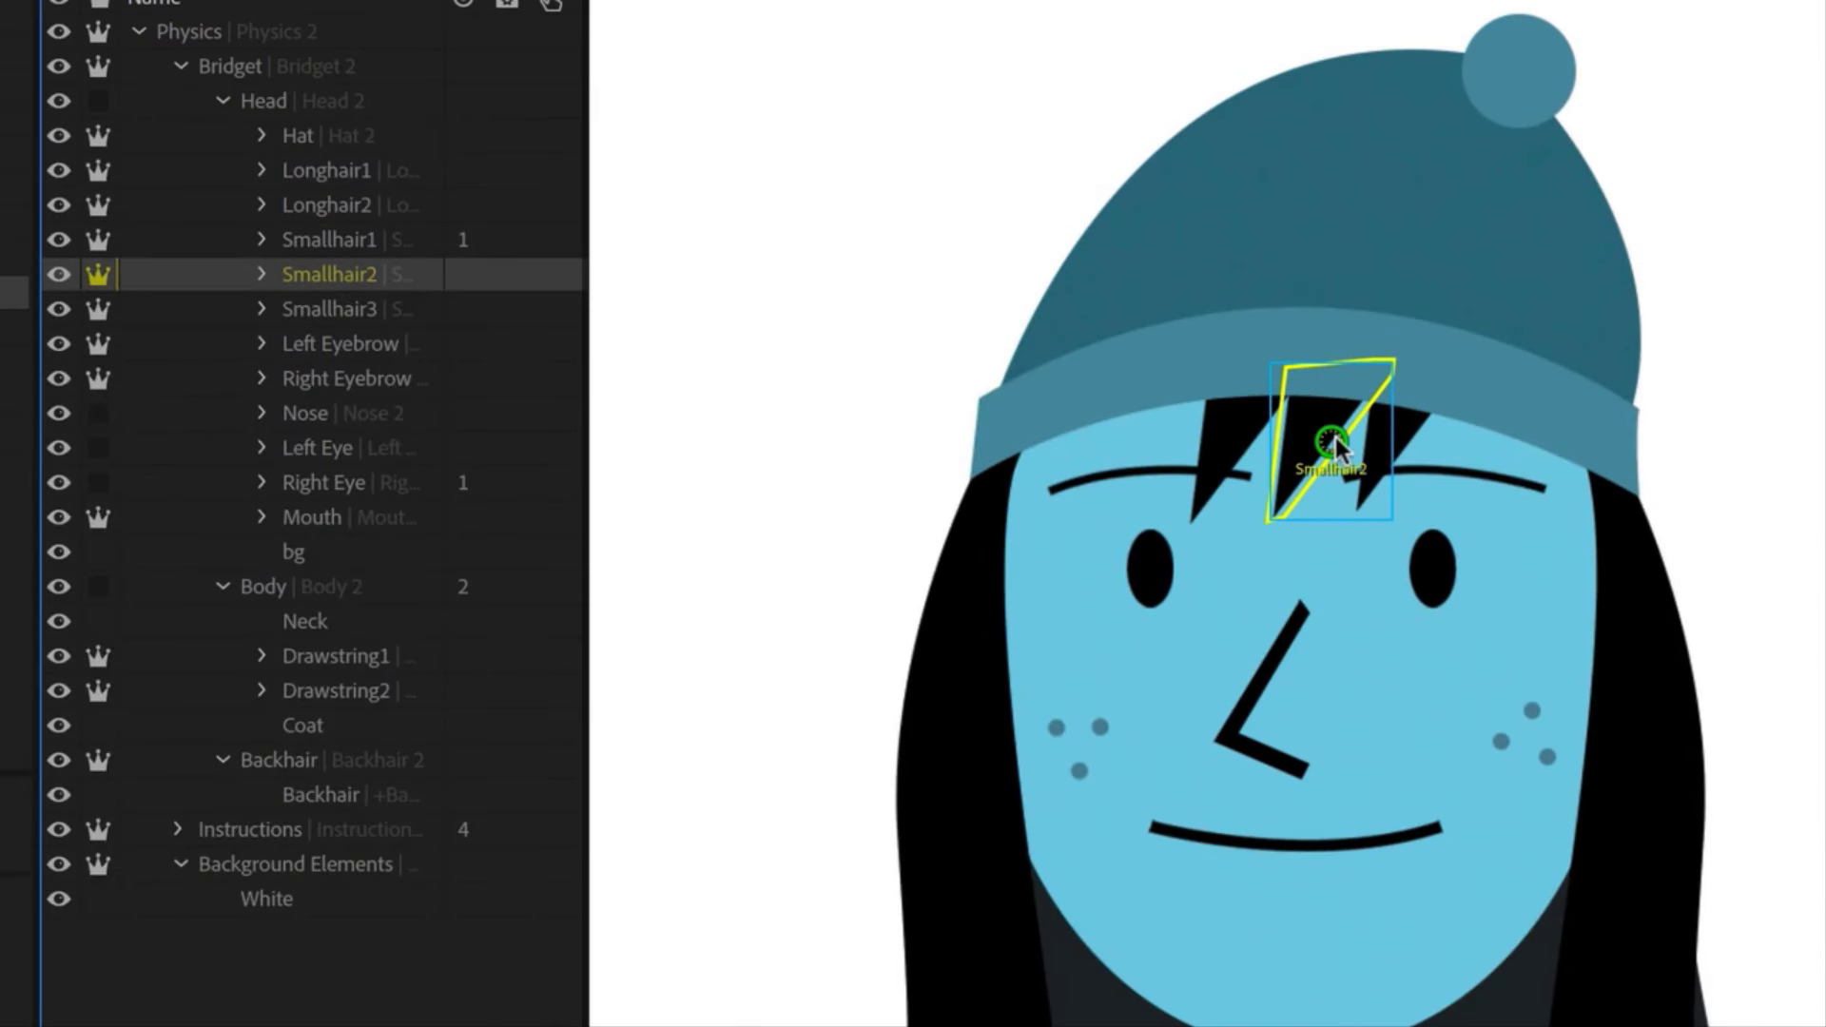
{"action": "left_click_drag", "start_coordinate": [1336, 445], "coordinate": [1323, 384]}
{"action": "left_click", "coordinate": [1283, 501]}
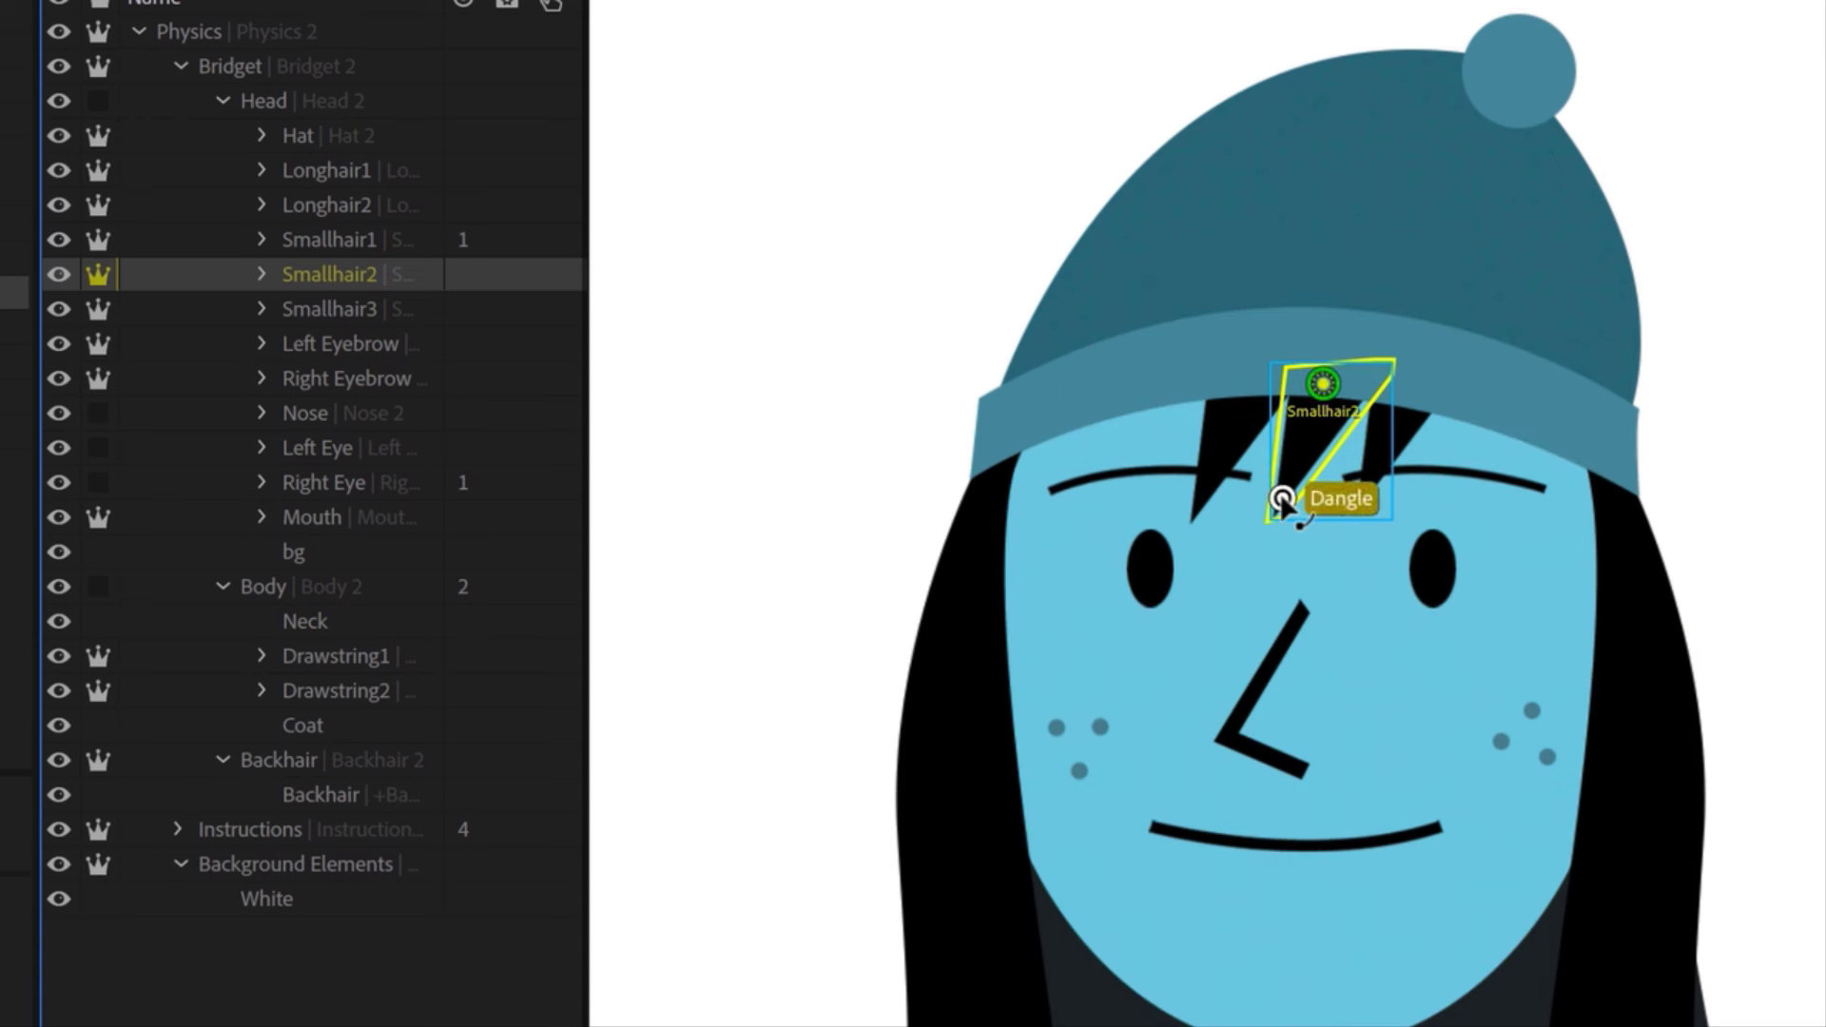
{"action": "left_click", "coordinate": [340, 305]}
{"action": "left_click_drag", "start_coordinate": [1414, 435], "coordinate": [1414, 380]}
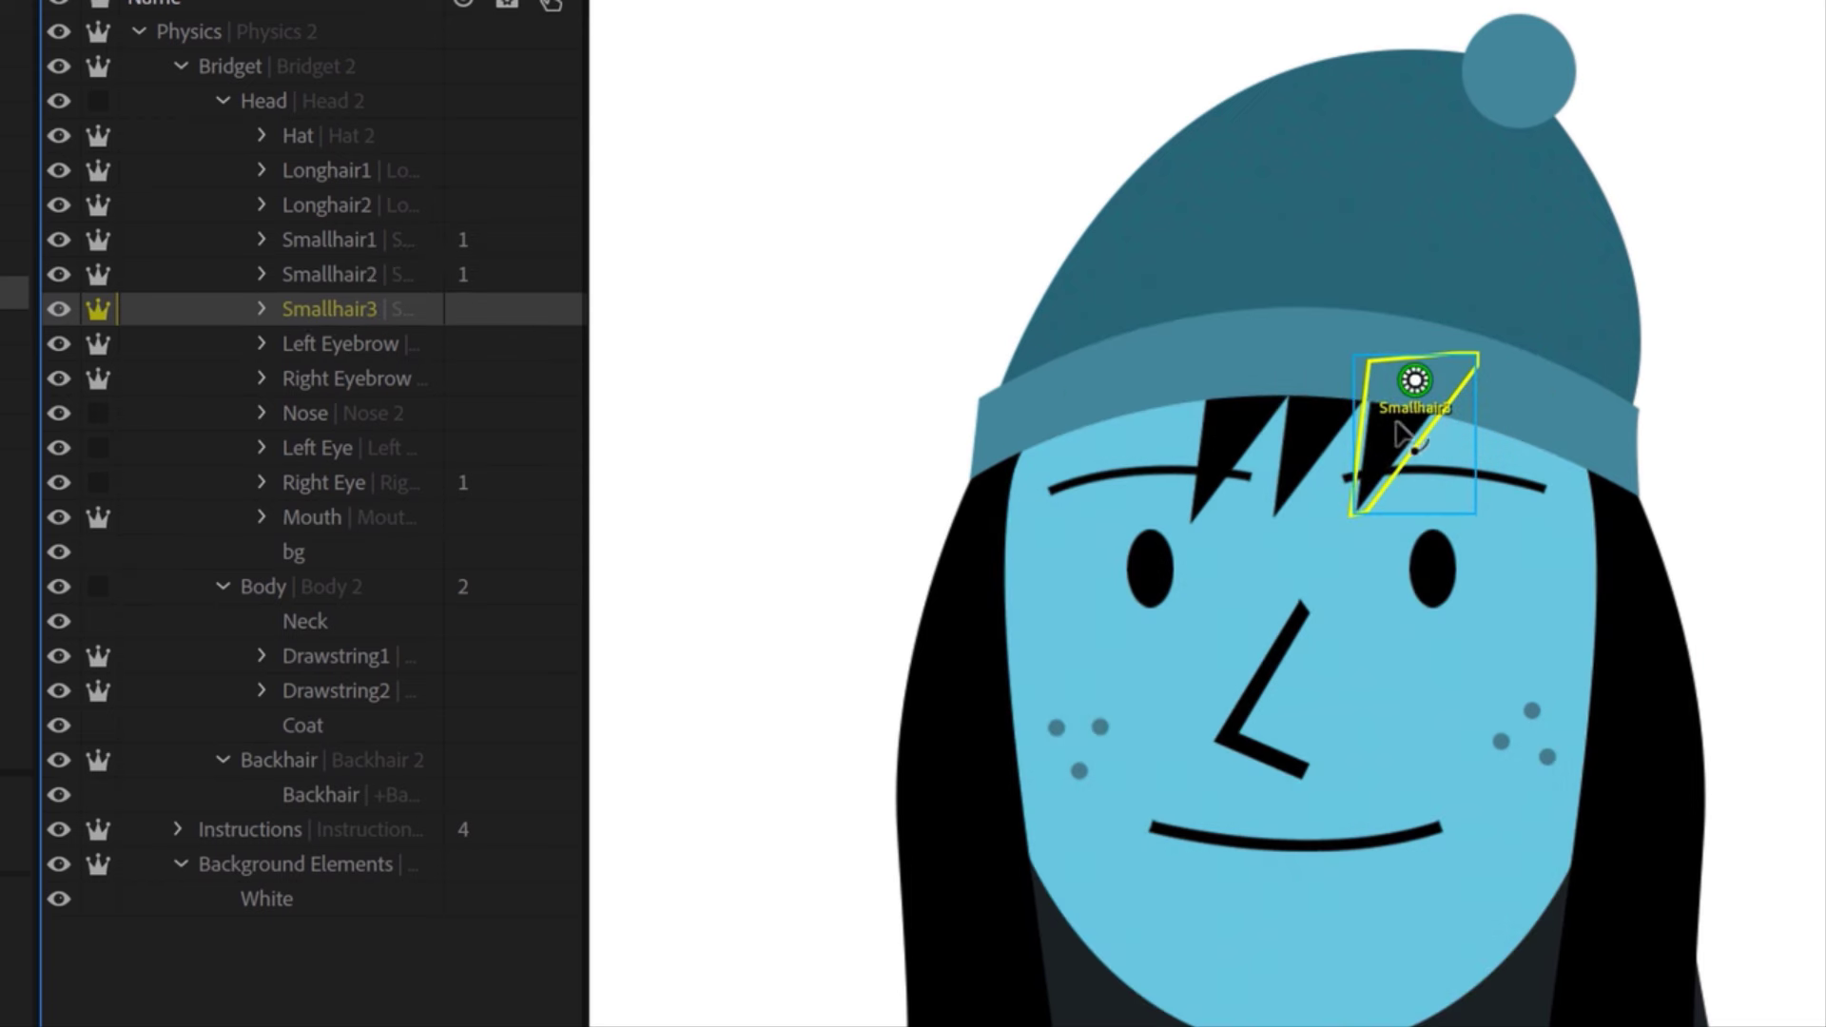
{"action": "left_click", "coordinate": [1369, 493]}
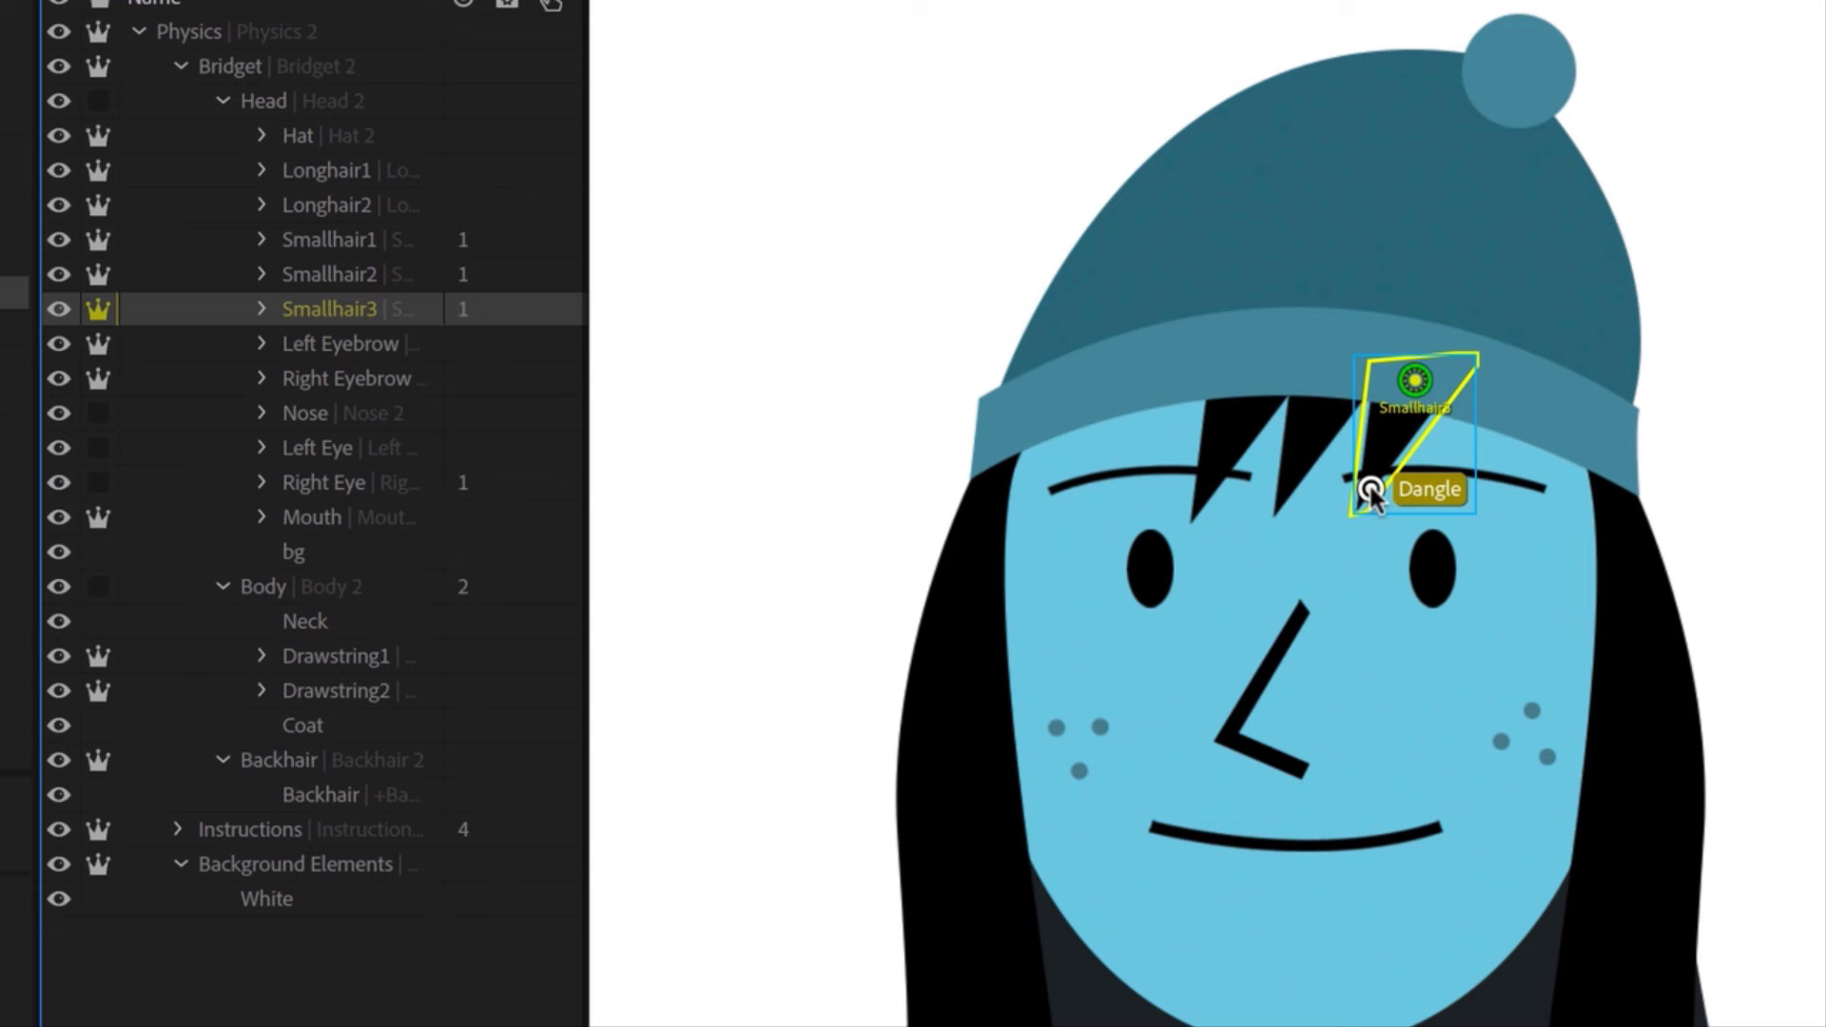
{"action": "left_click", "coordinate": [369, 276], "text": "shift"}
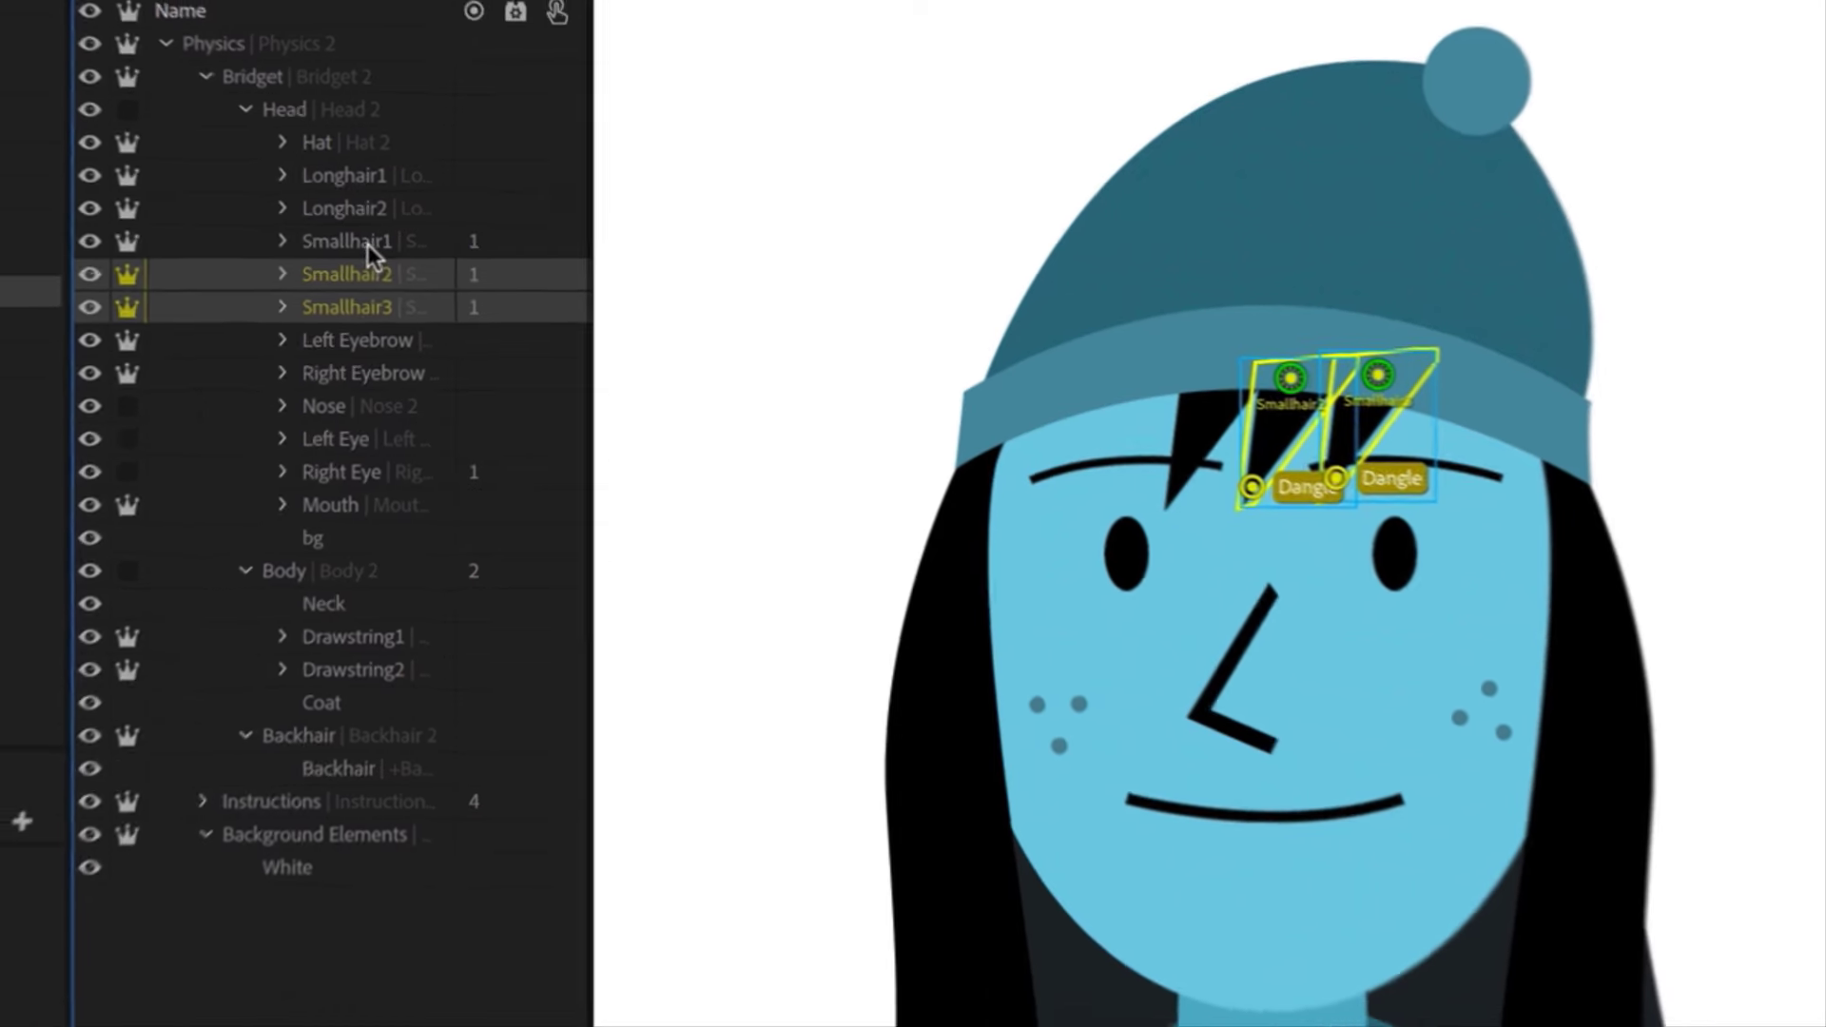
{"action": "left_click", "coordinate": [369, 249], "text": "shift"}
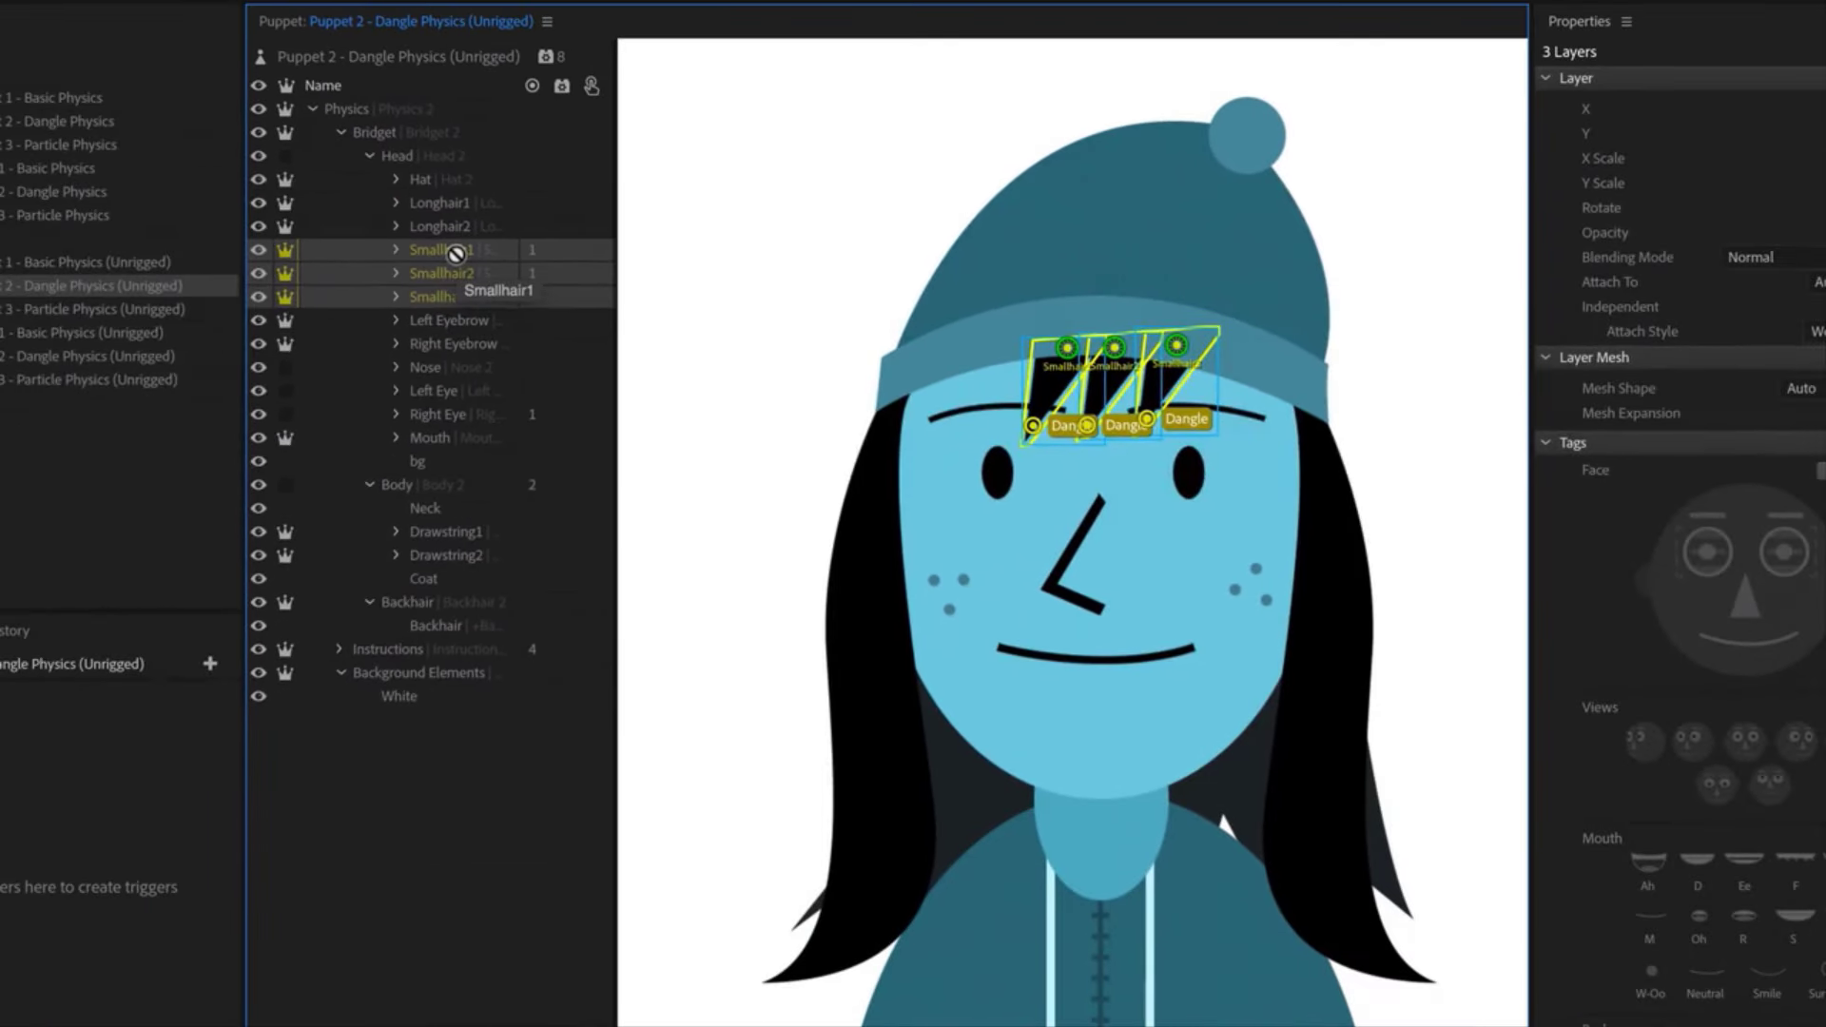
Move the Longhair1 and Longhair2 origins to the tops of the strands and add a Dangle handle near each lower tip
{"action": "left_click", "coordinate": [452, 206]}
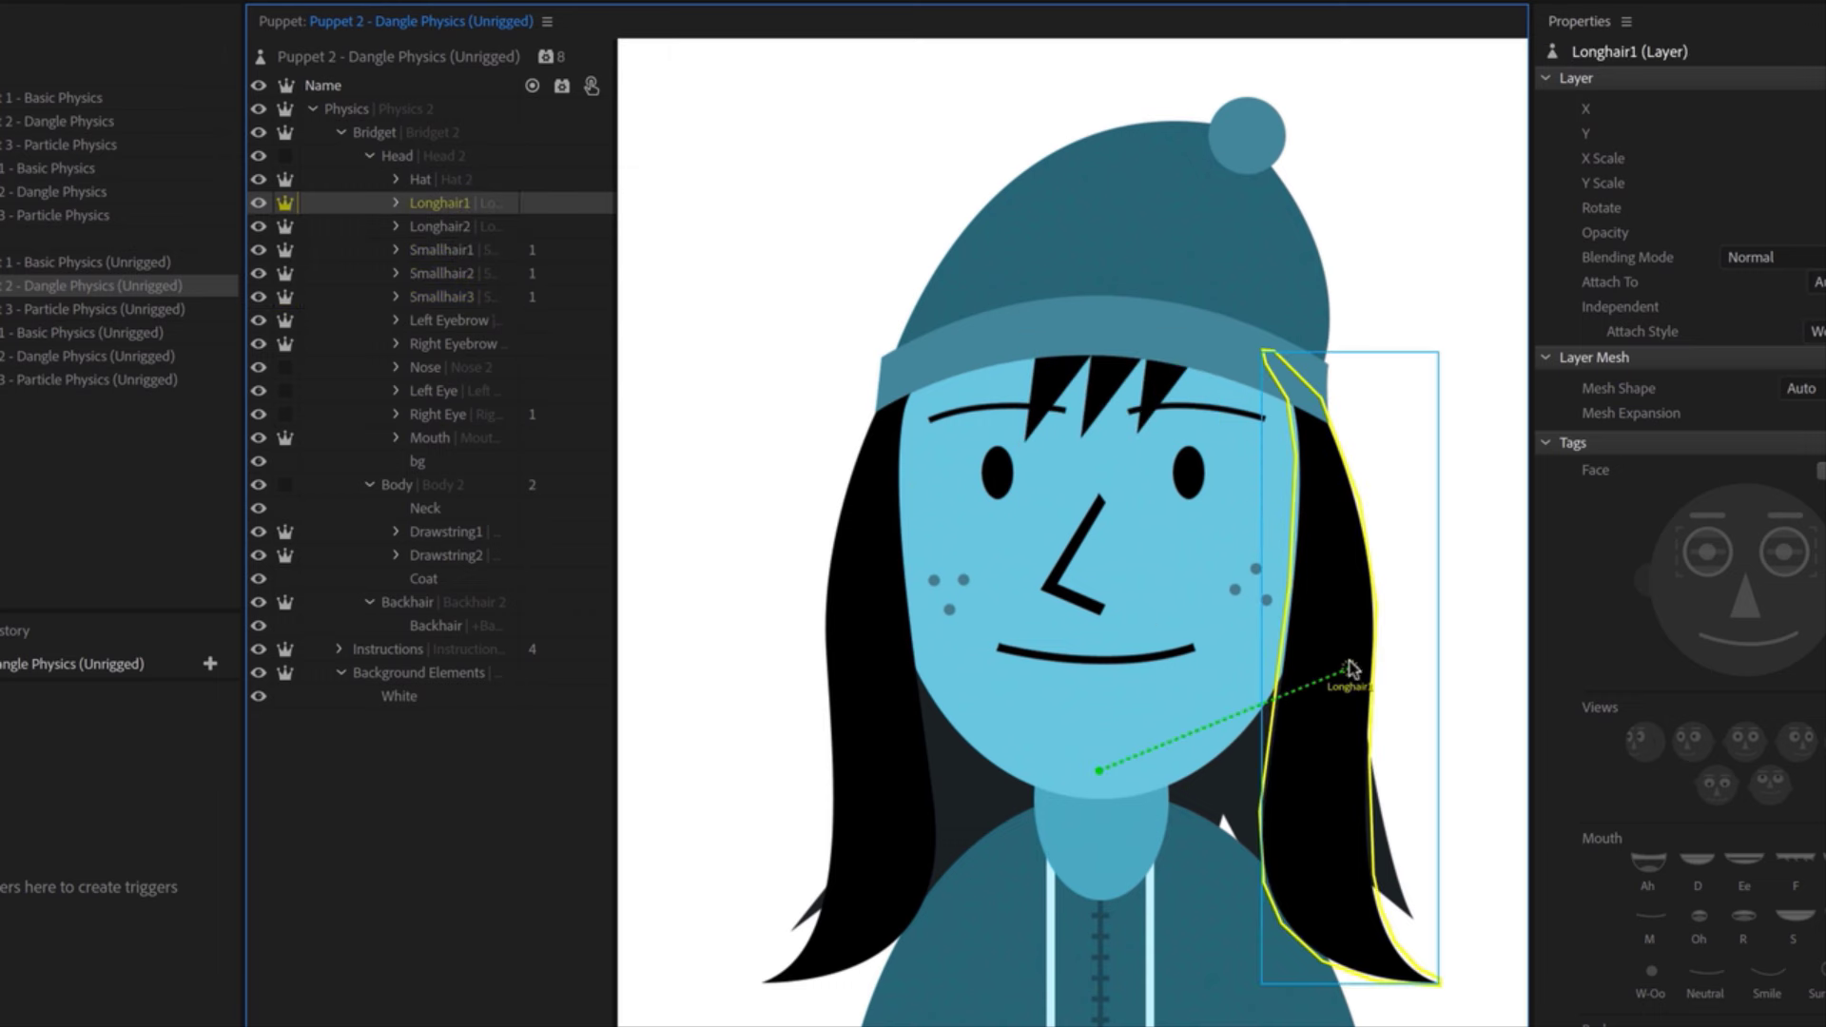
{"action": "left_click_drag", "start_coordinate": [1352, 669], "coordinate": [1280, 371]}
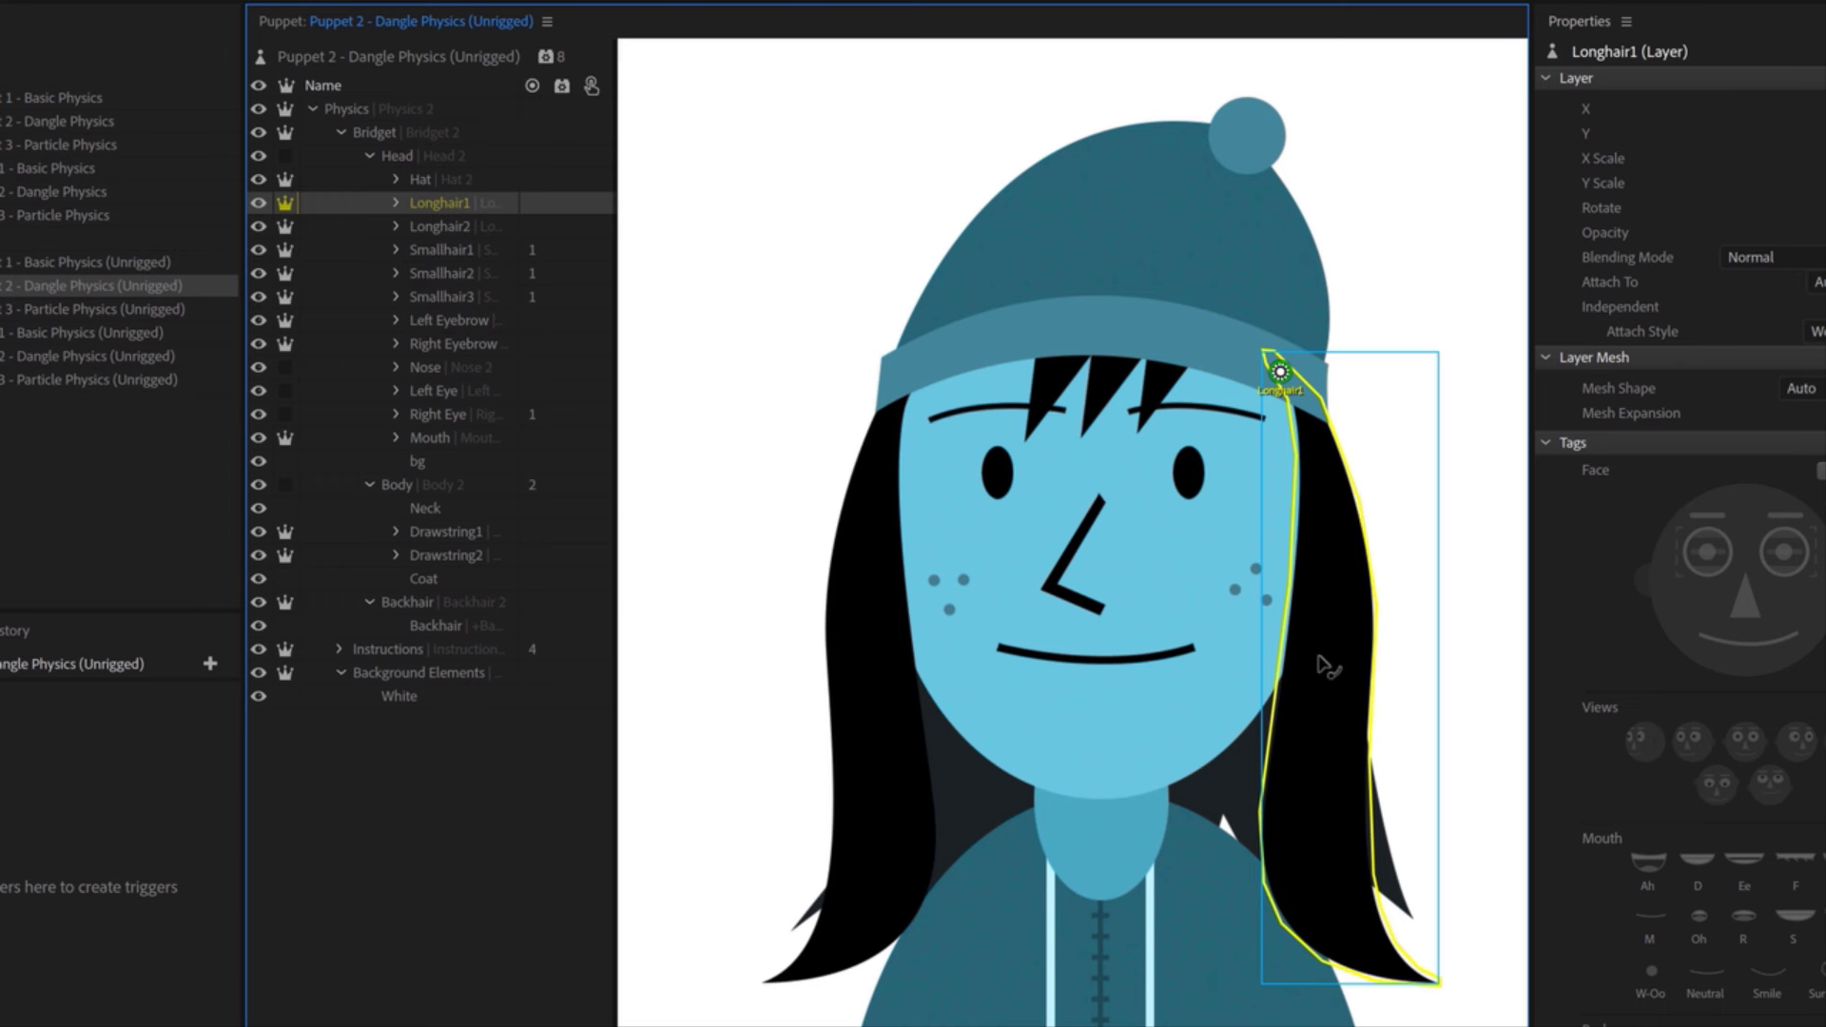
{"action": "left_click", "coordinate": [1383, 966]}
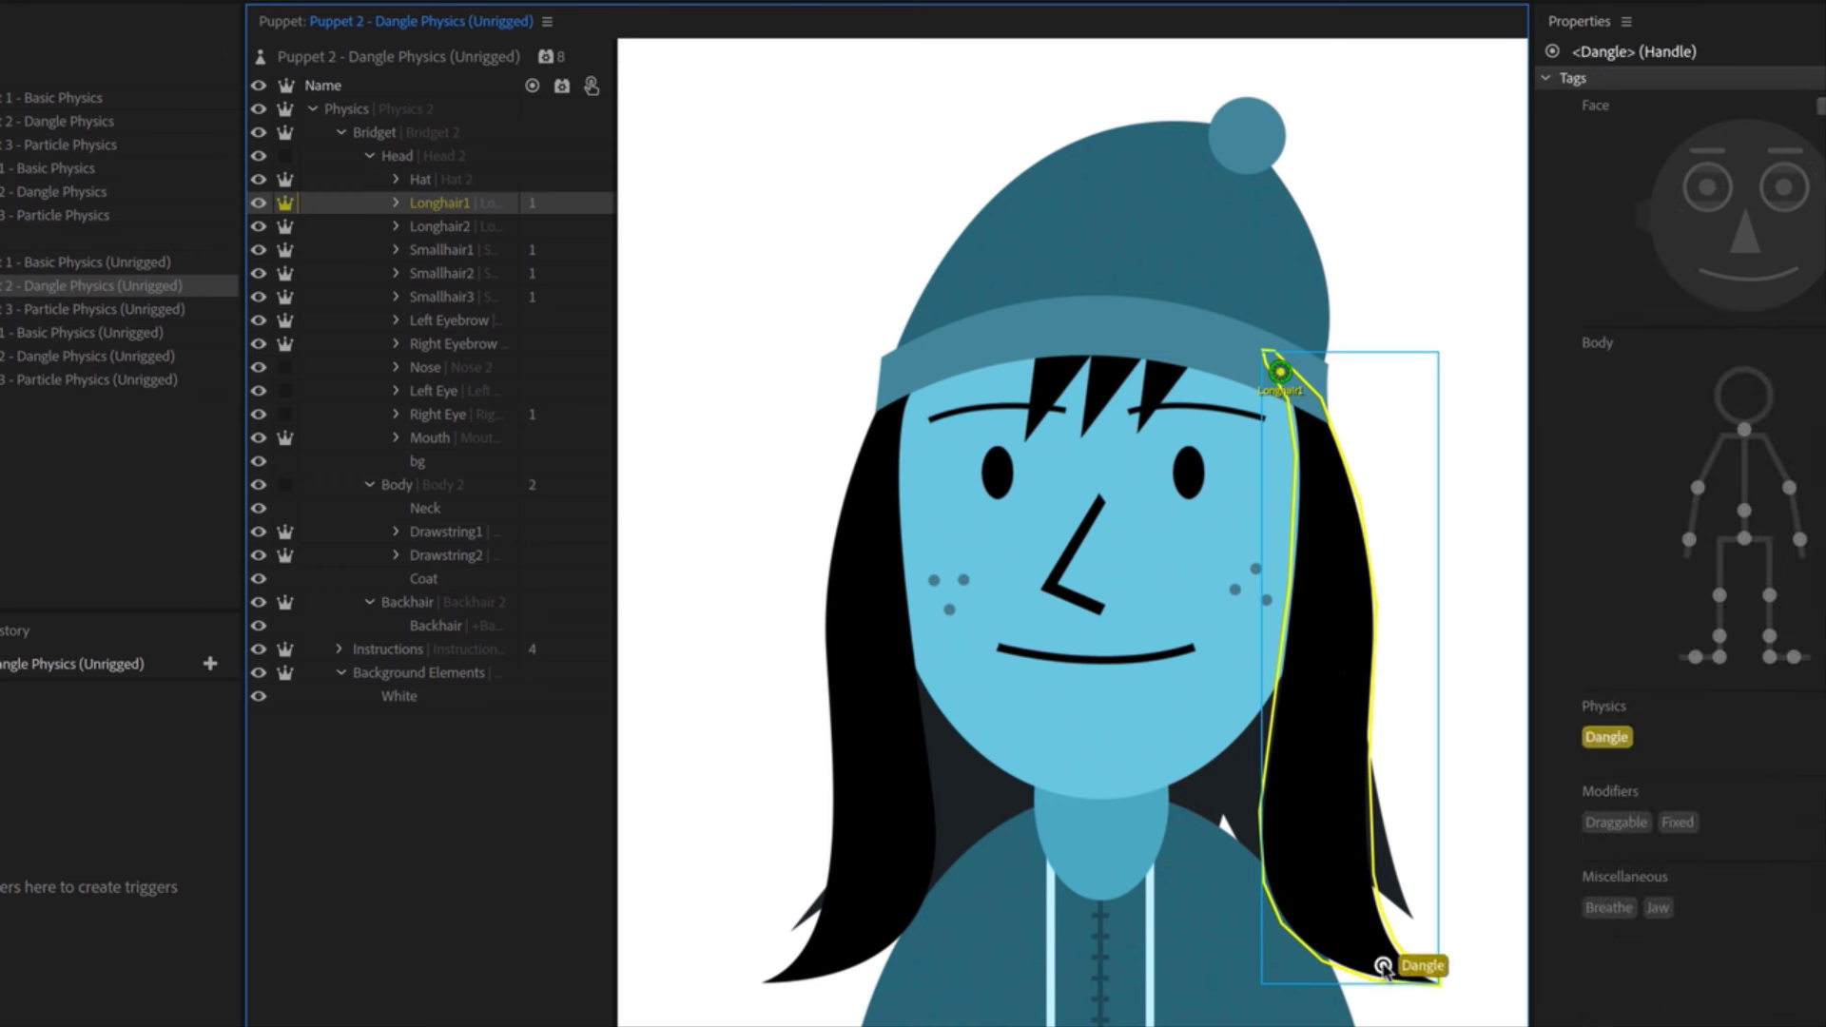
{"action": "left_click", "coordinate": [462, 230]}
{"action": "left_click", "coordinate": [825, 971]}
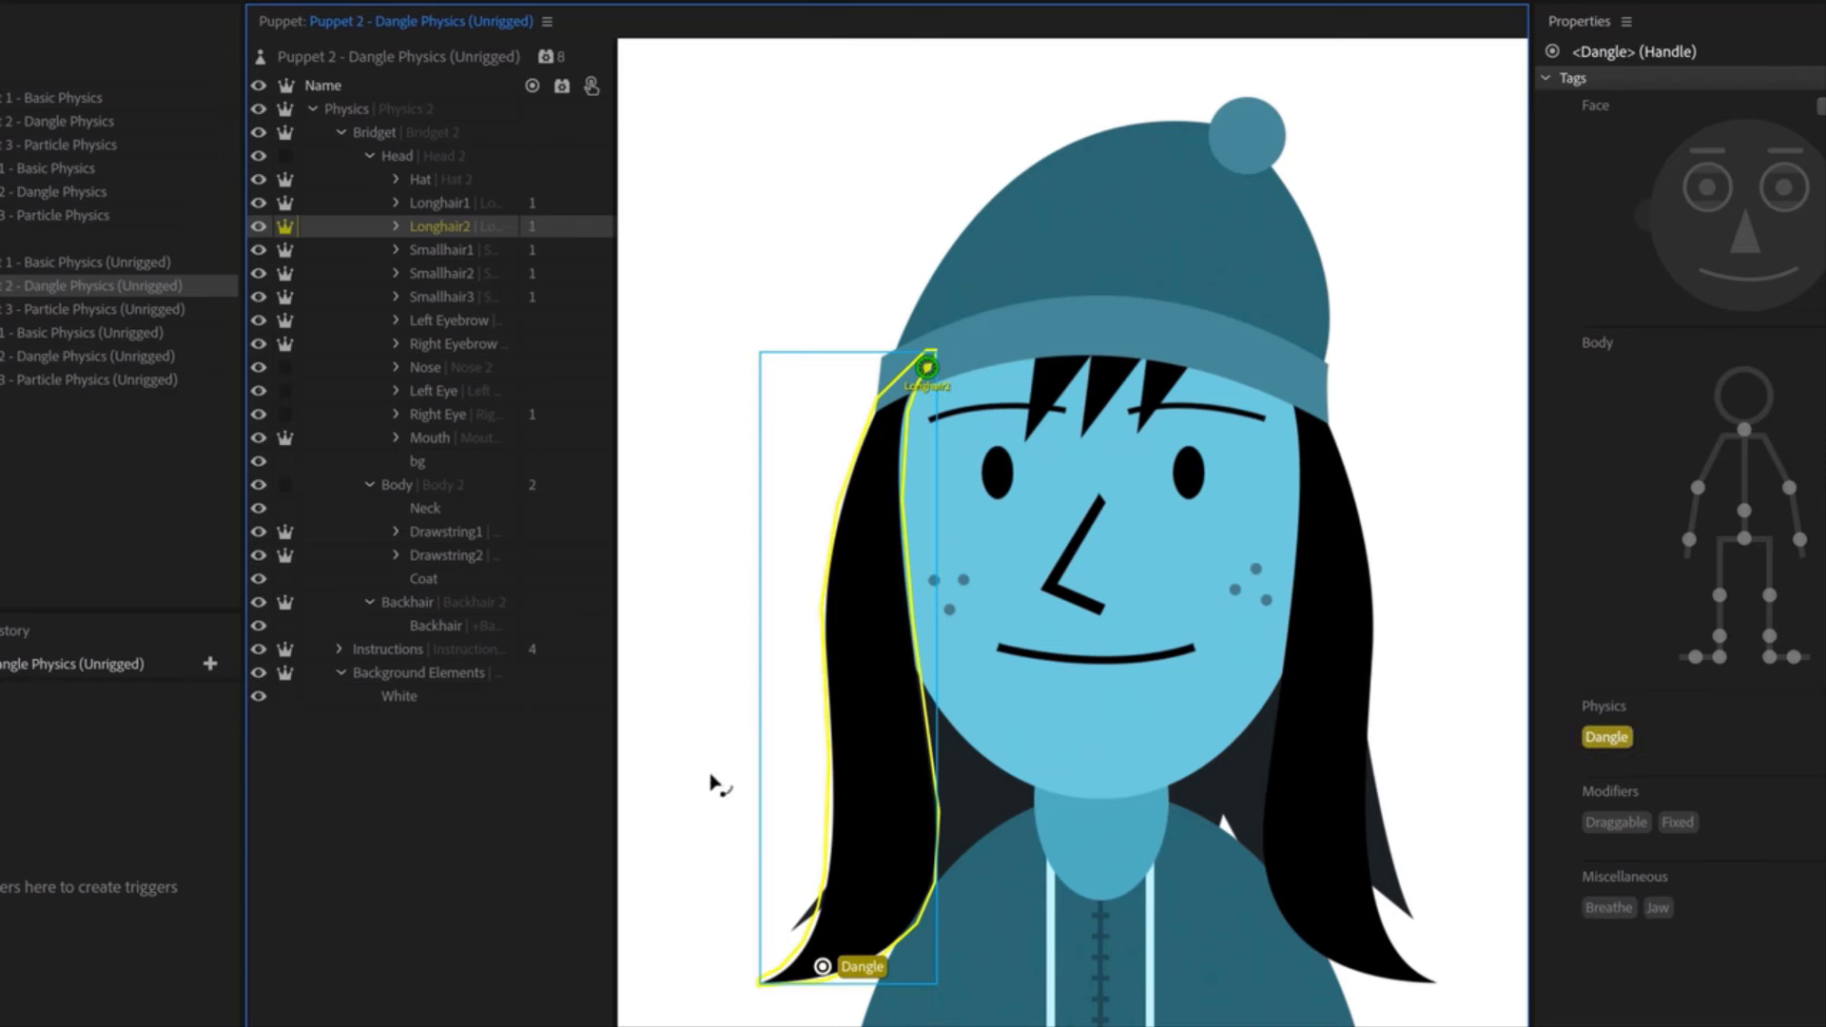
Move the Drawstring1 origin to the string's upper end and add a Dangle handle to both Drawstring1 and Drawstring2
{"action": "left_click", "coordinate": [454, 531]}
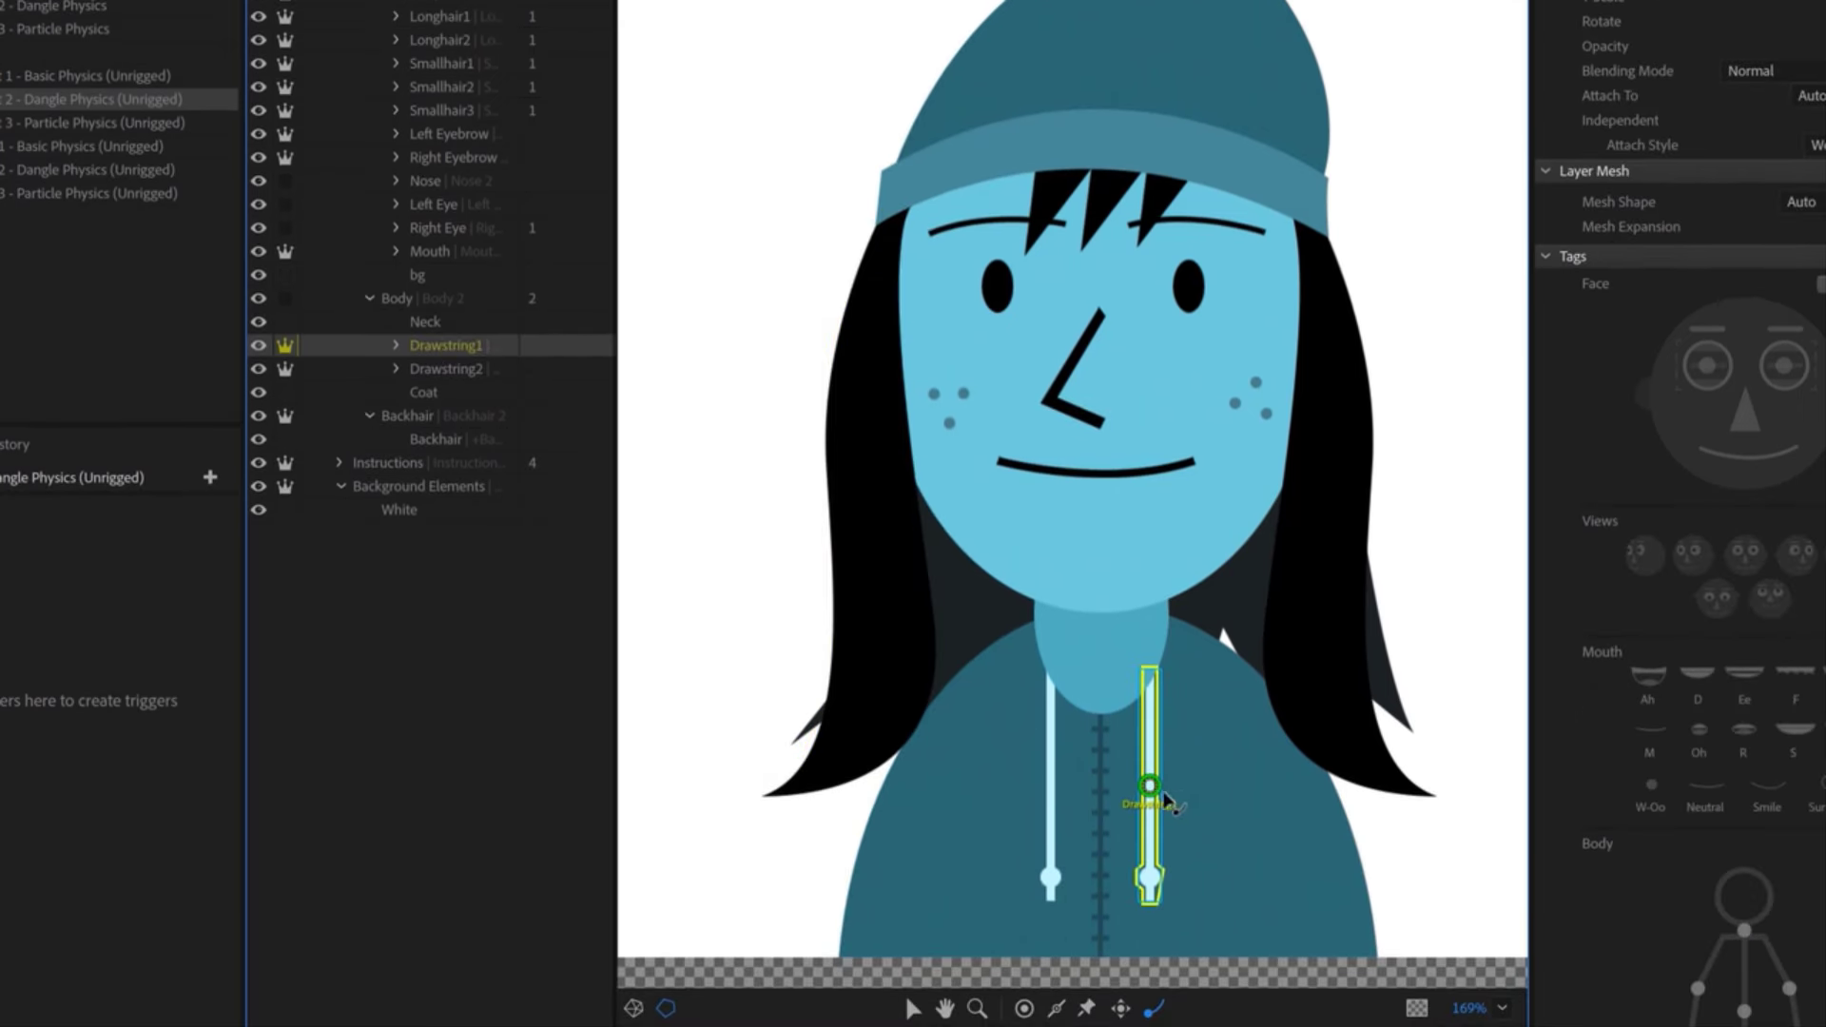
{"action": "left_click_drag", "start_coordinate": [1151, 789], "coordinate": [1148, 677]}
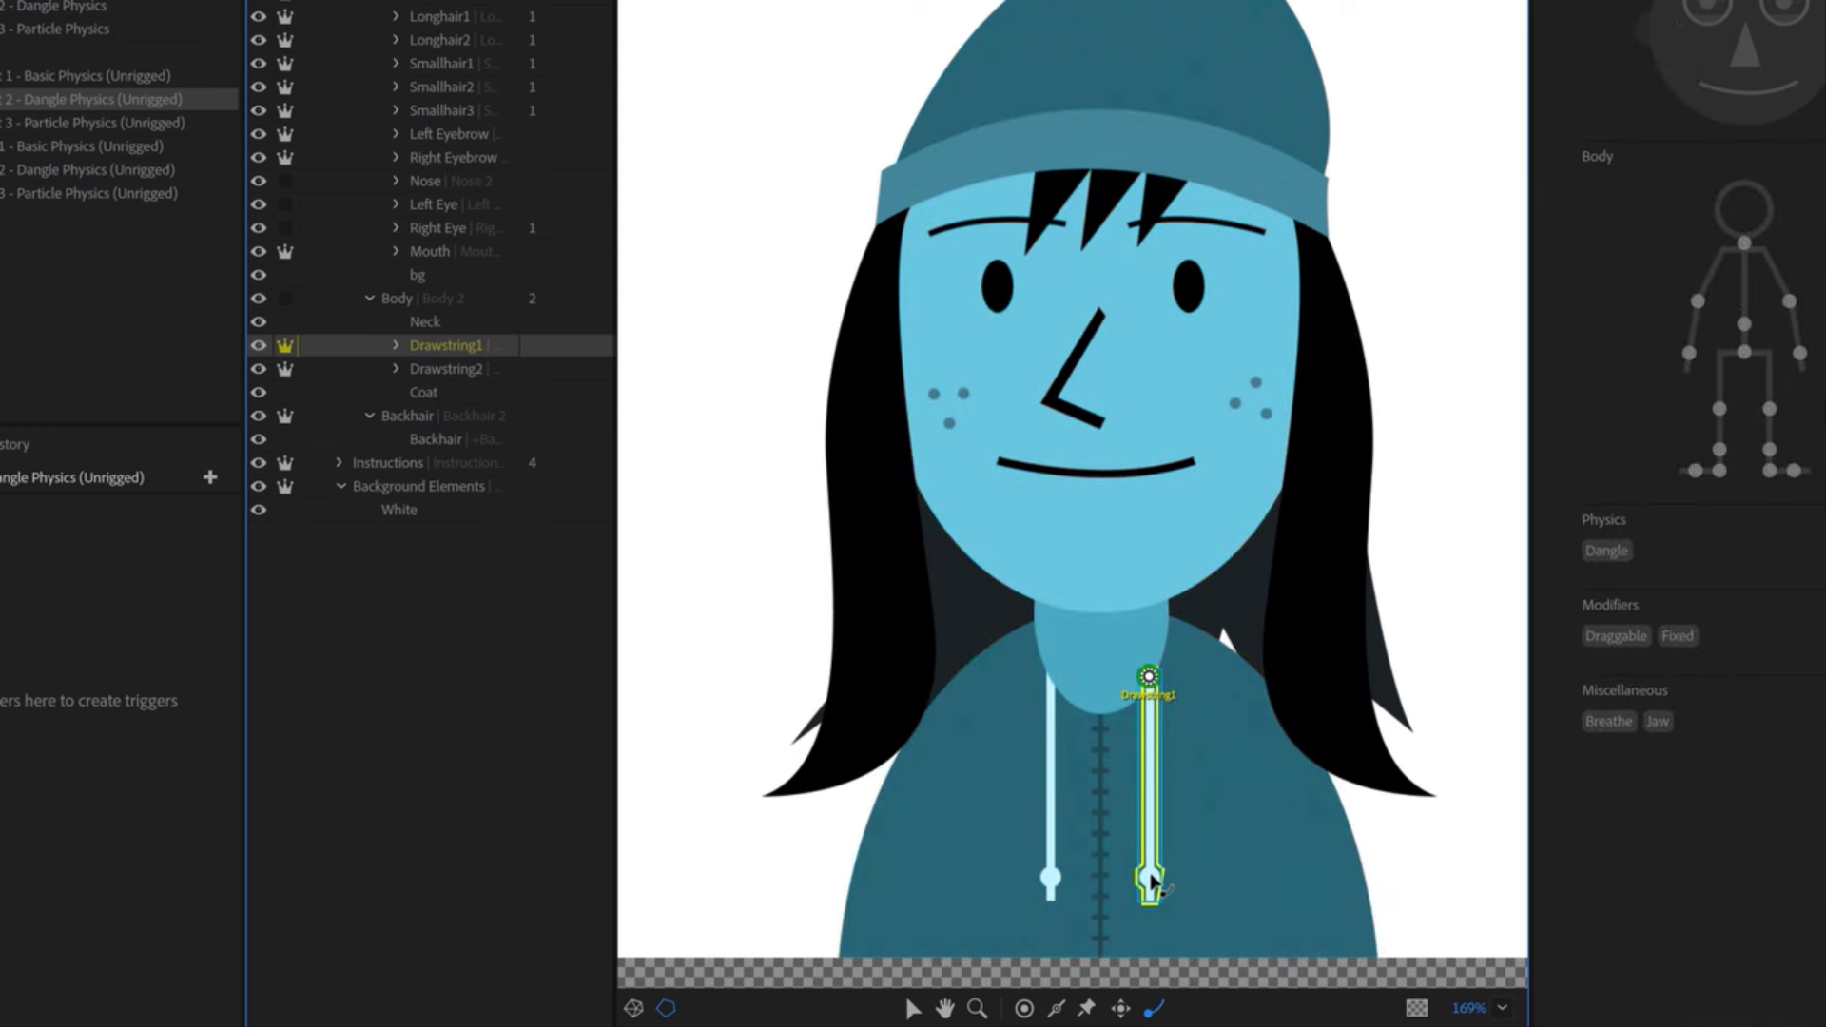
Move the Backhair layer's origin up to the top of the head, over the hat's brim
{"action": "left_click", "coordinate": [533, 415]}
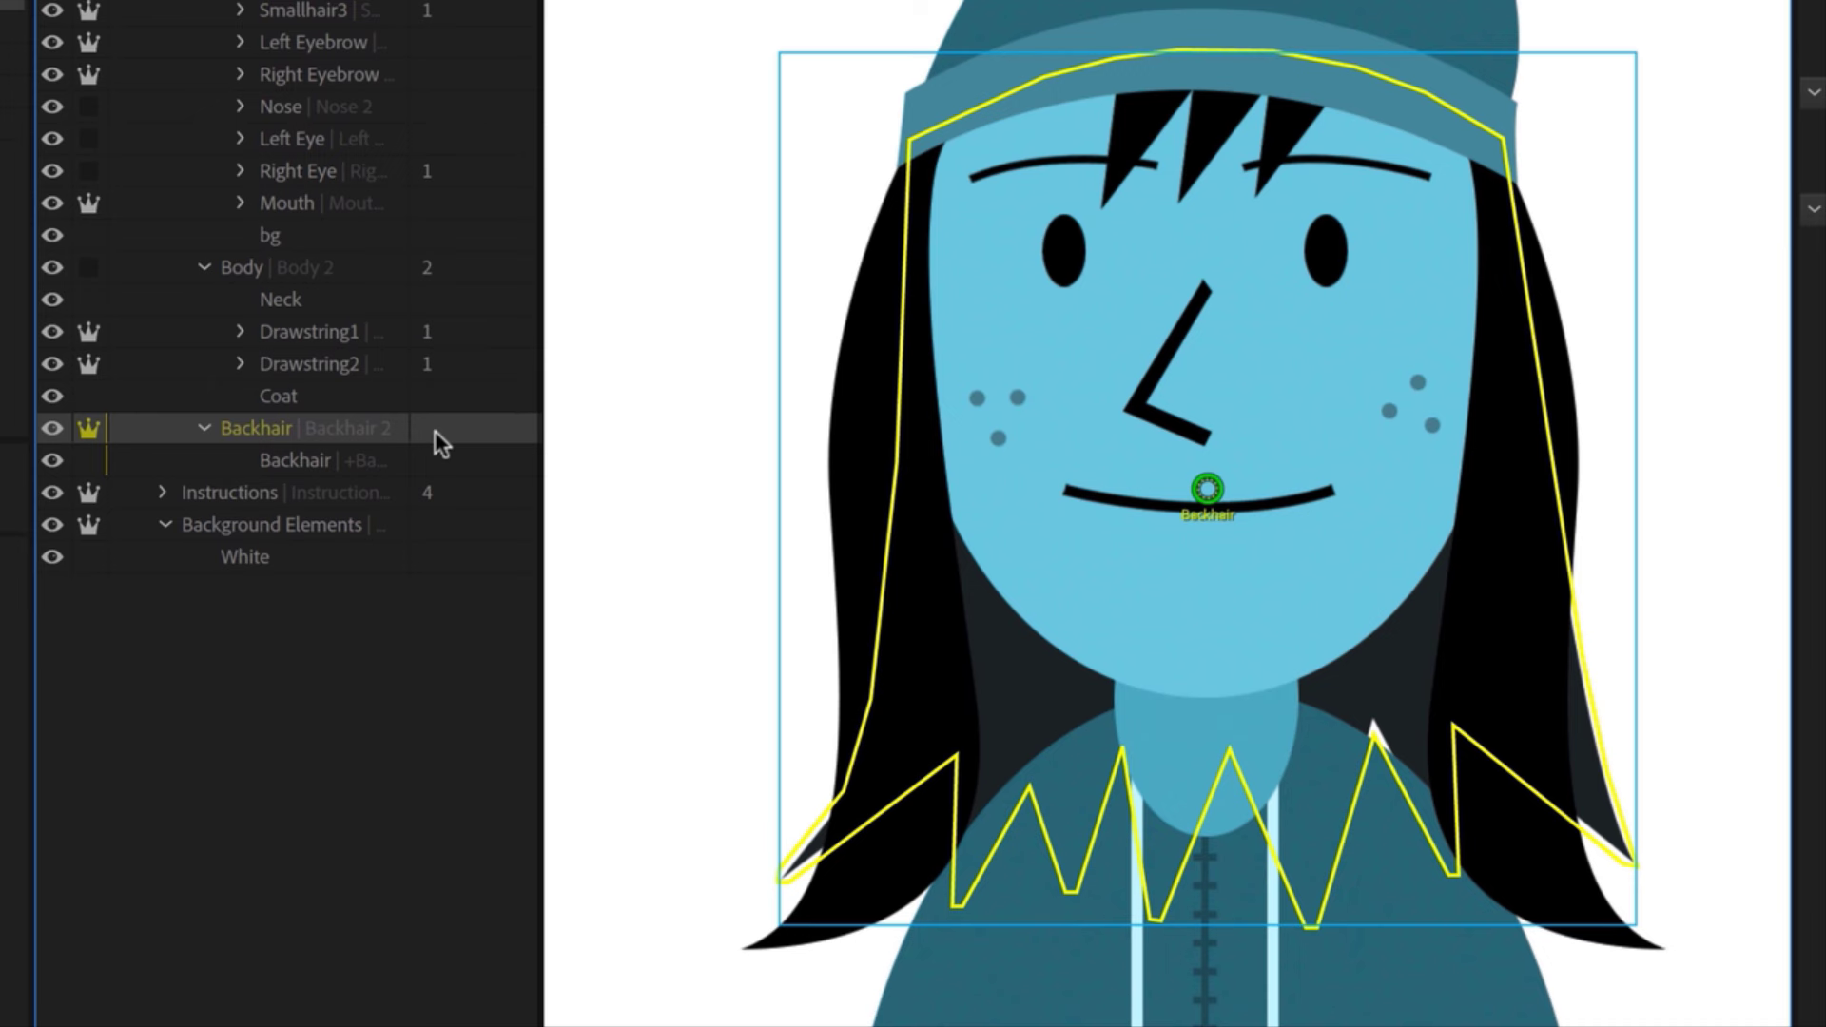
{"action": "left_click_drag", "start_coordinate": [1208, 489], "coordinate": [1193, 99]}
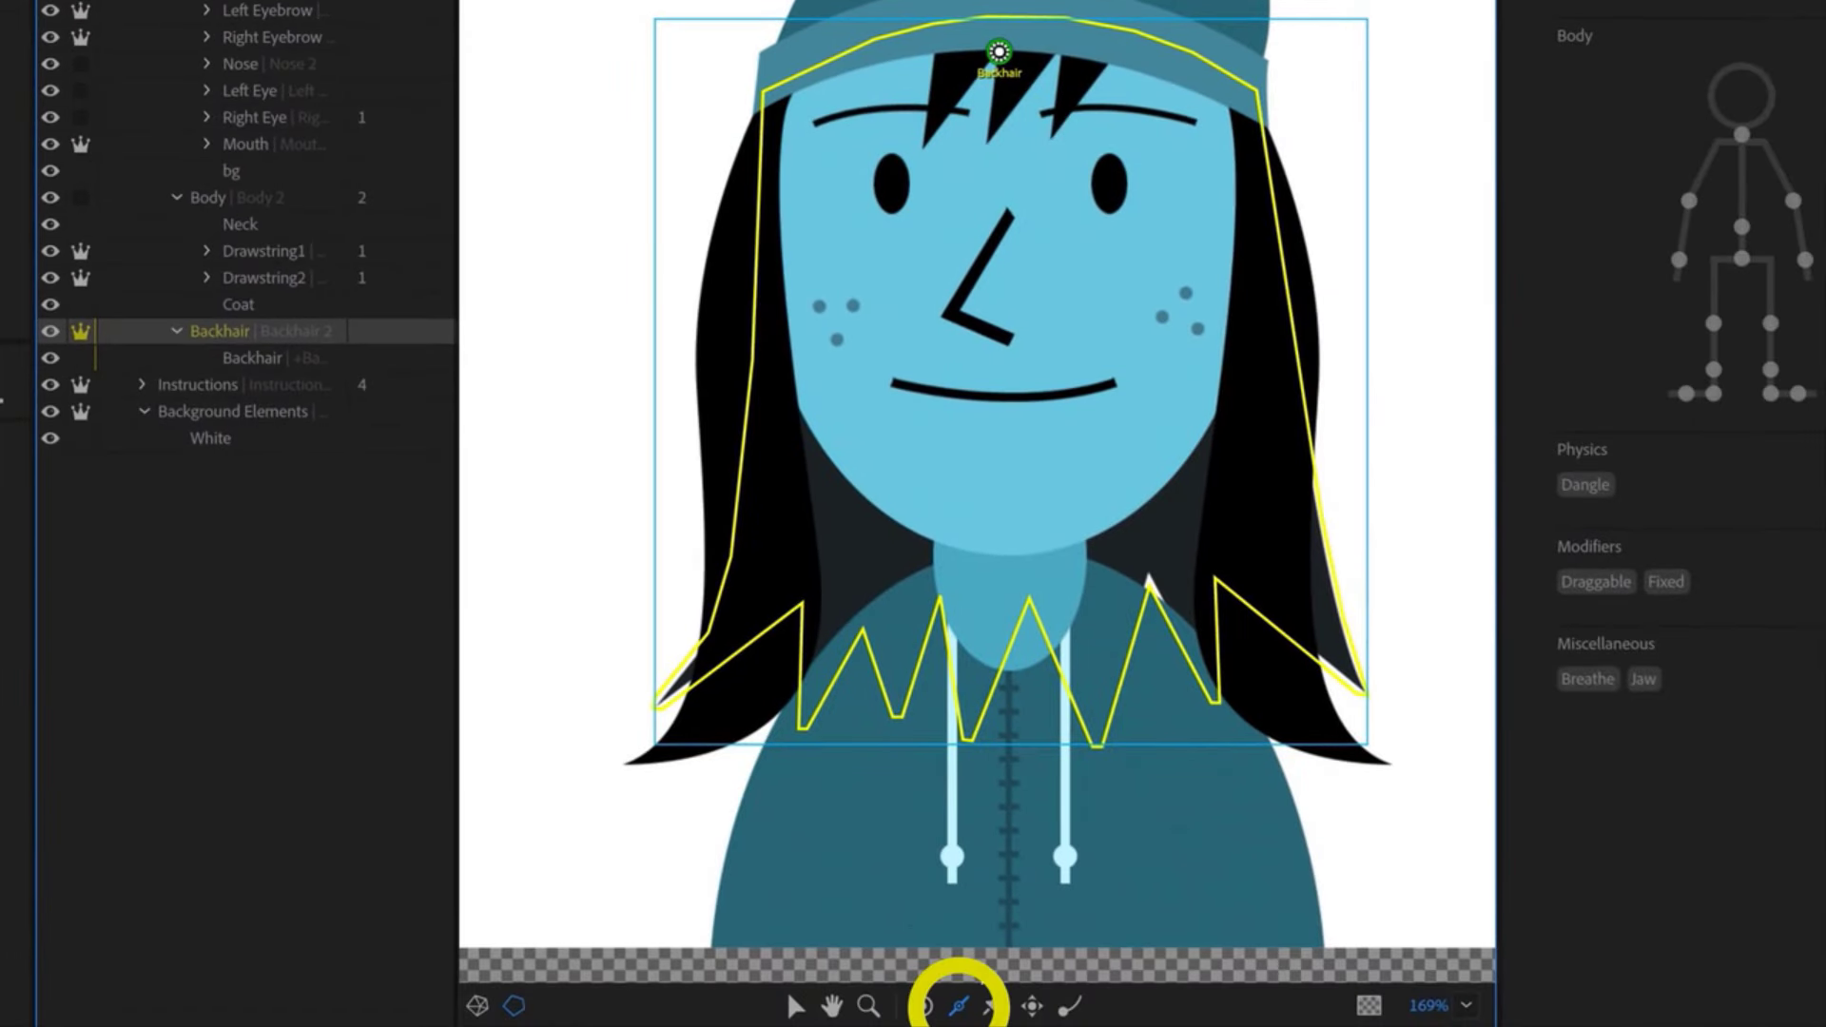
Pin Backhair with a Fixed stick across the forehead below the hat's brim, and add four Dangle handles along the hair's lower edge
{"action": "left_click_drag", "start_coordinate": [775, 96], "coordinate": [1246, 98]}
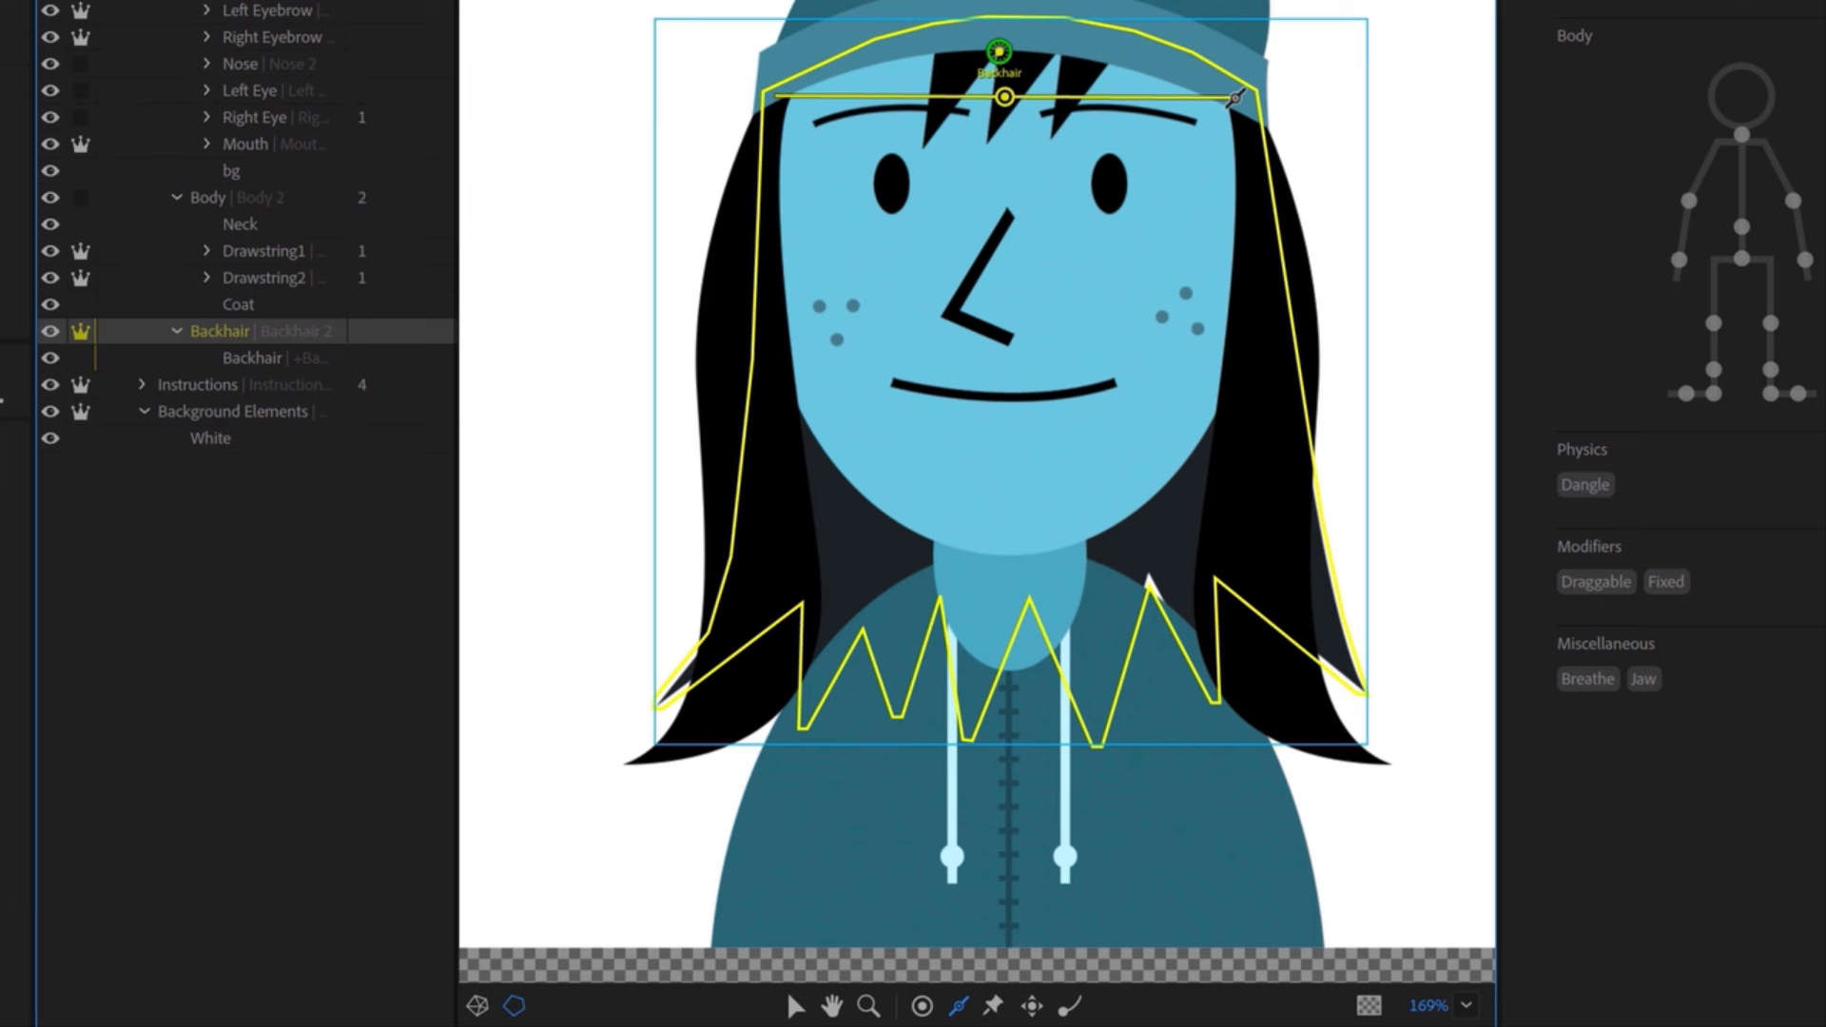
{"action": "left_click", "coordinate": [1665, 582]}
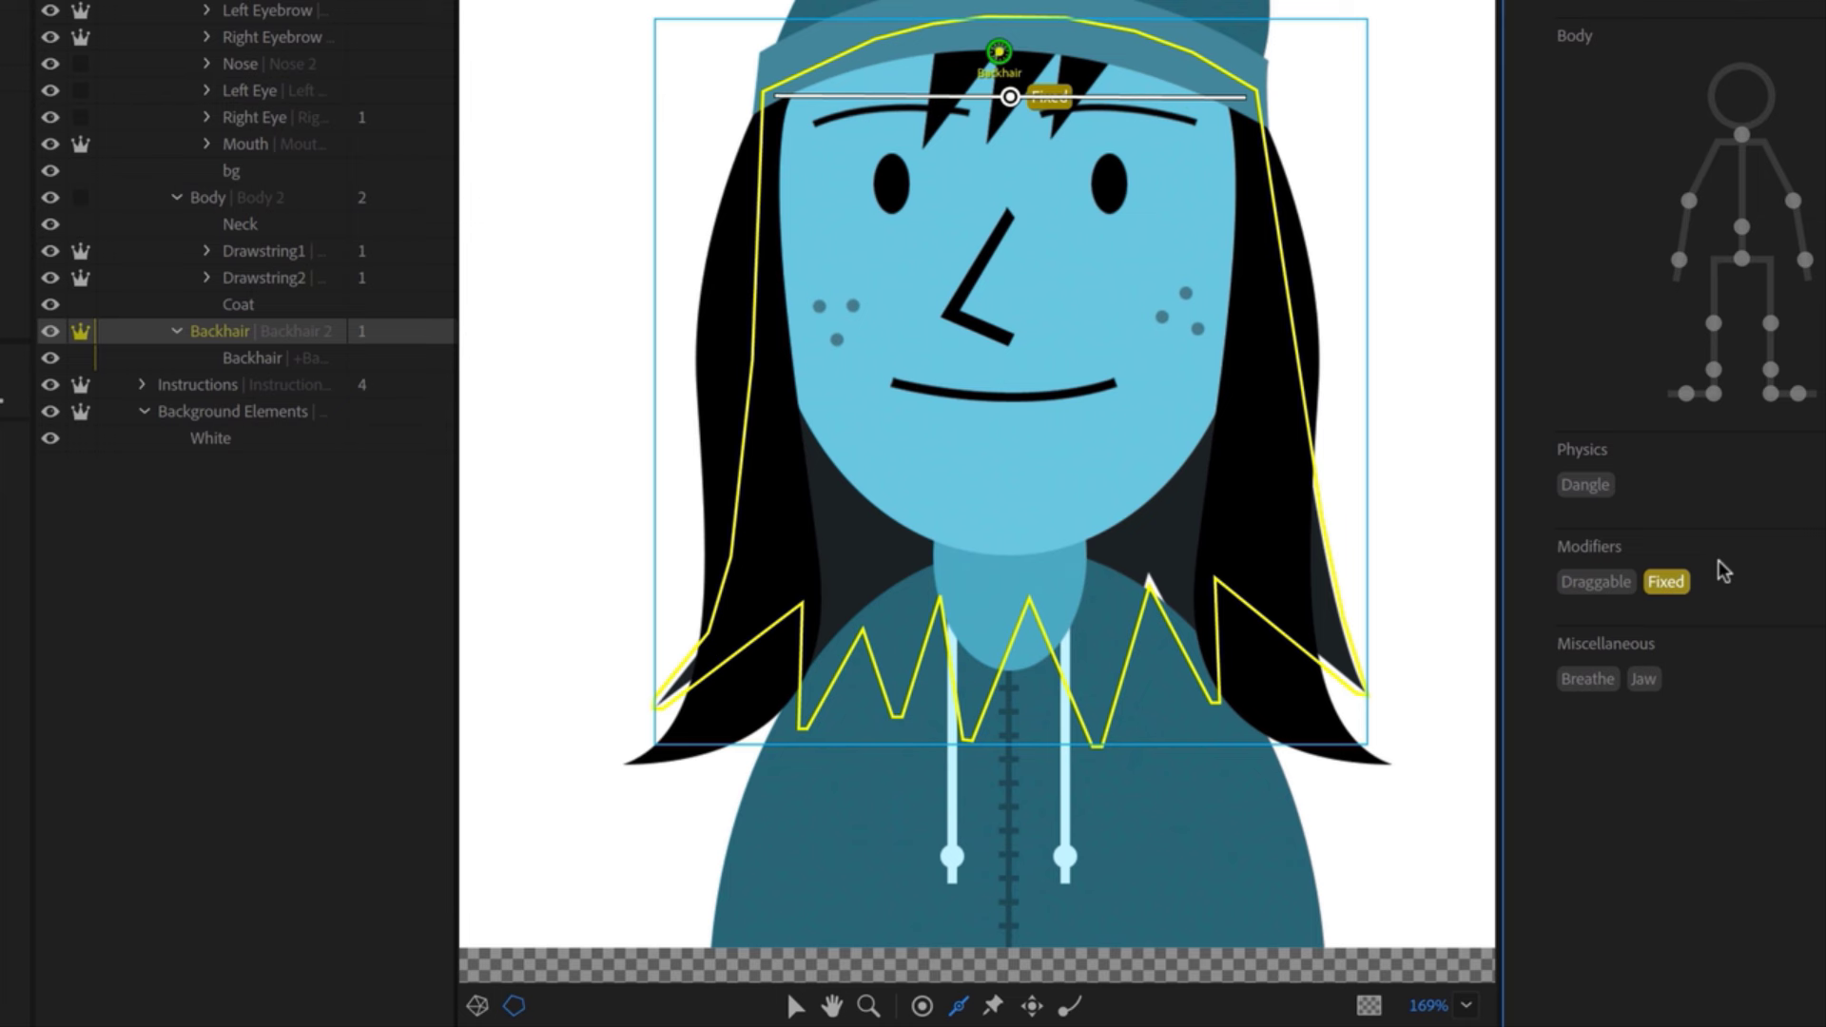
{"action": "left_click", "coordinate": [1071, 1008]}
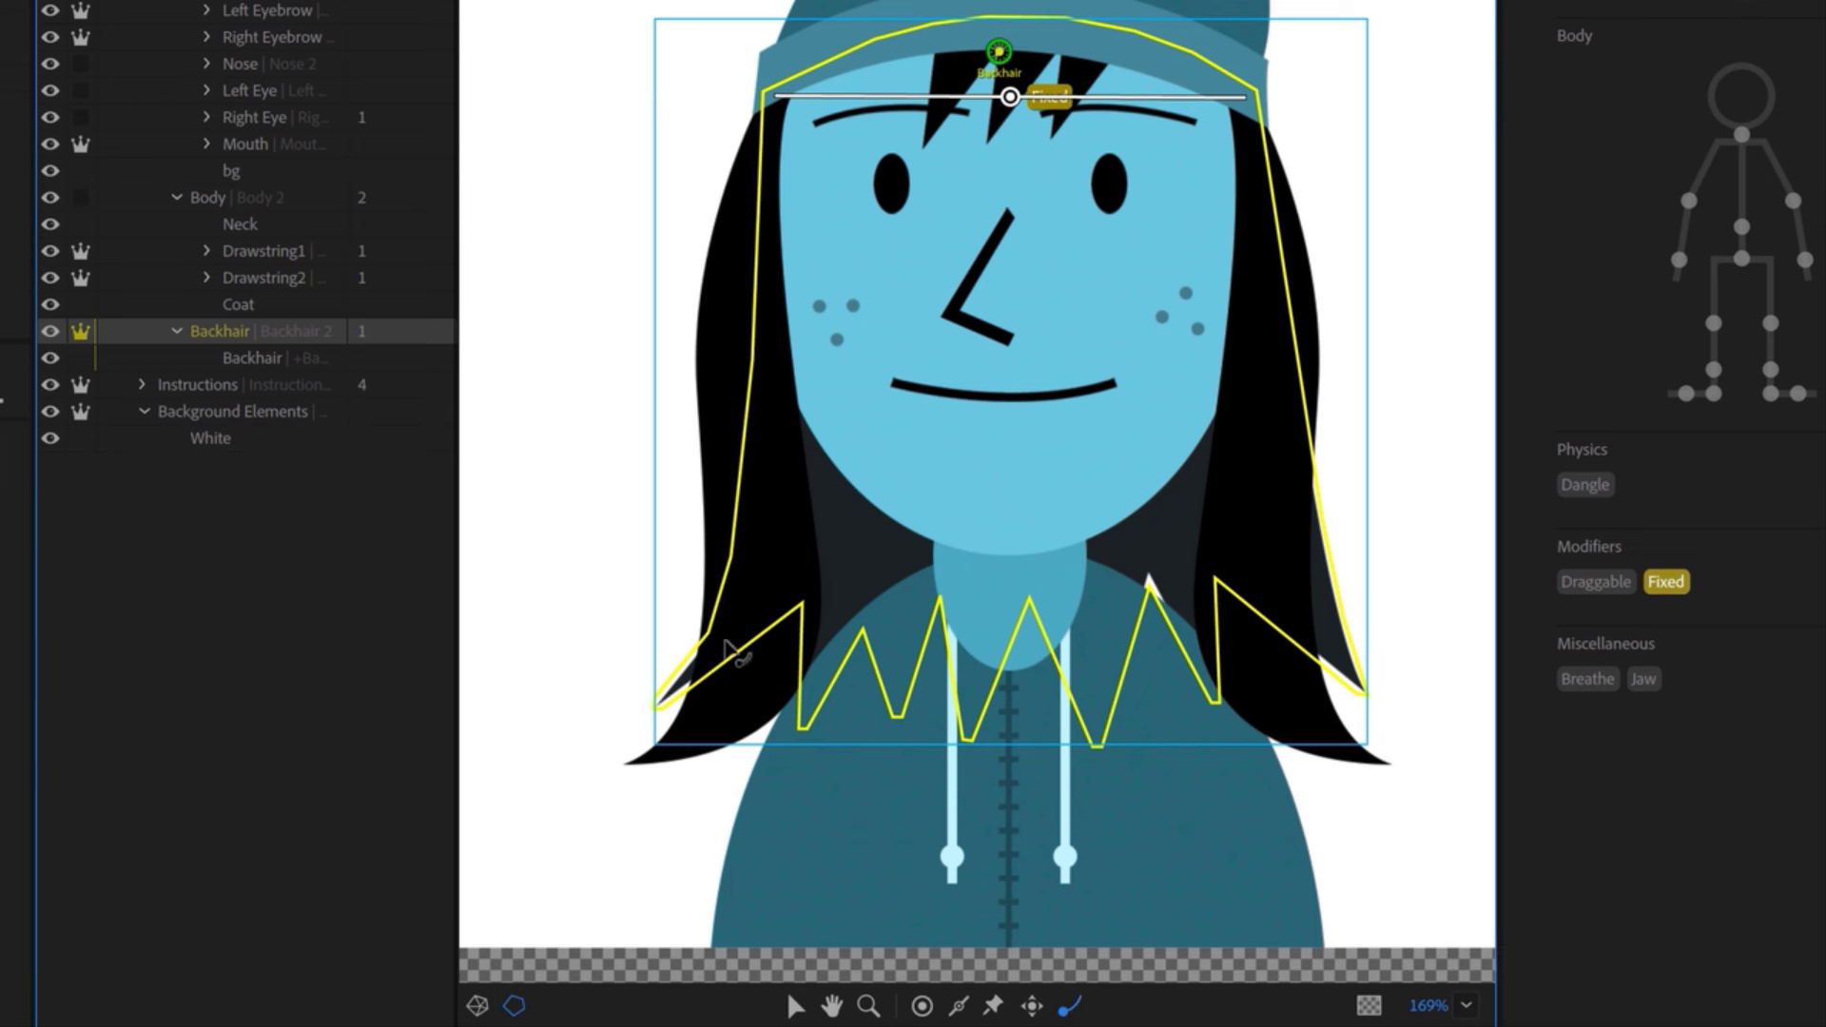
{"action": "left_click", "coordinate": [725, 642]}
{"action": "left_click", "coordinate": [898, 675]}
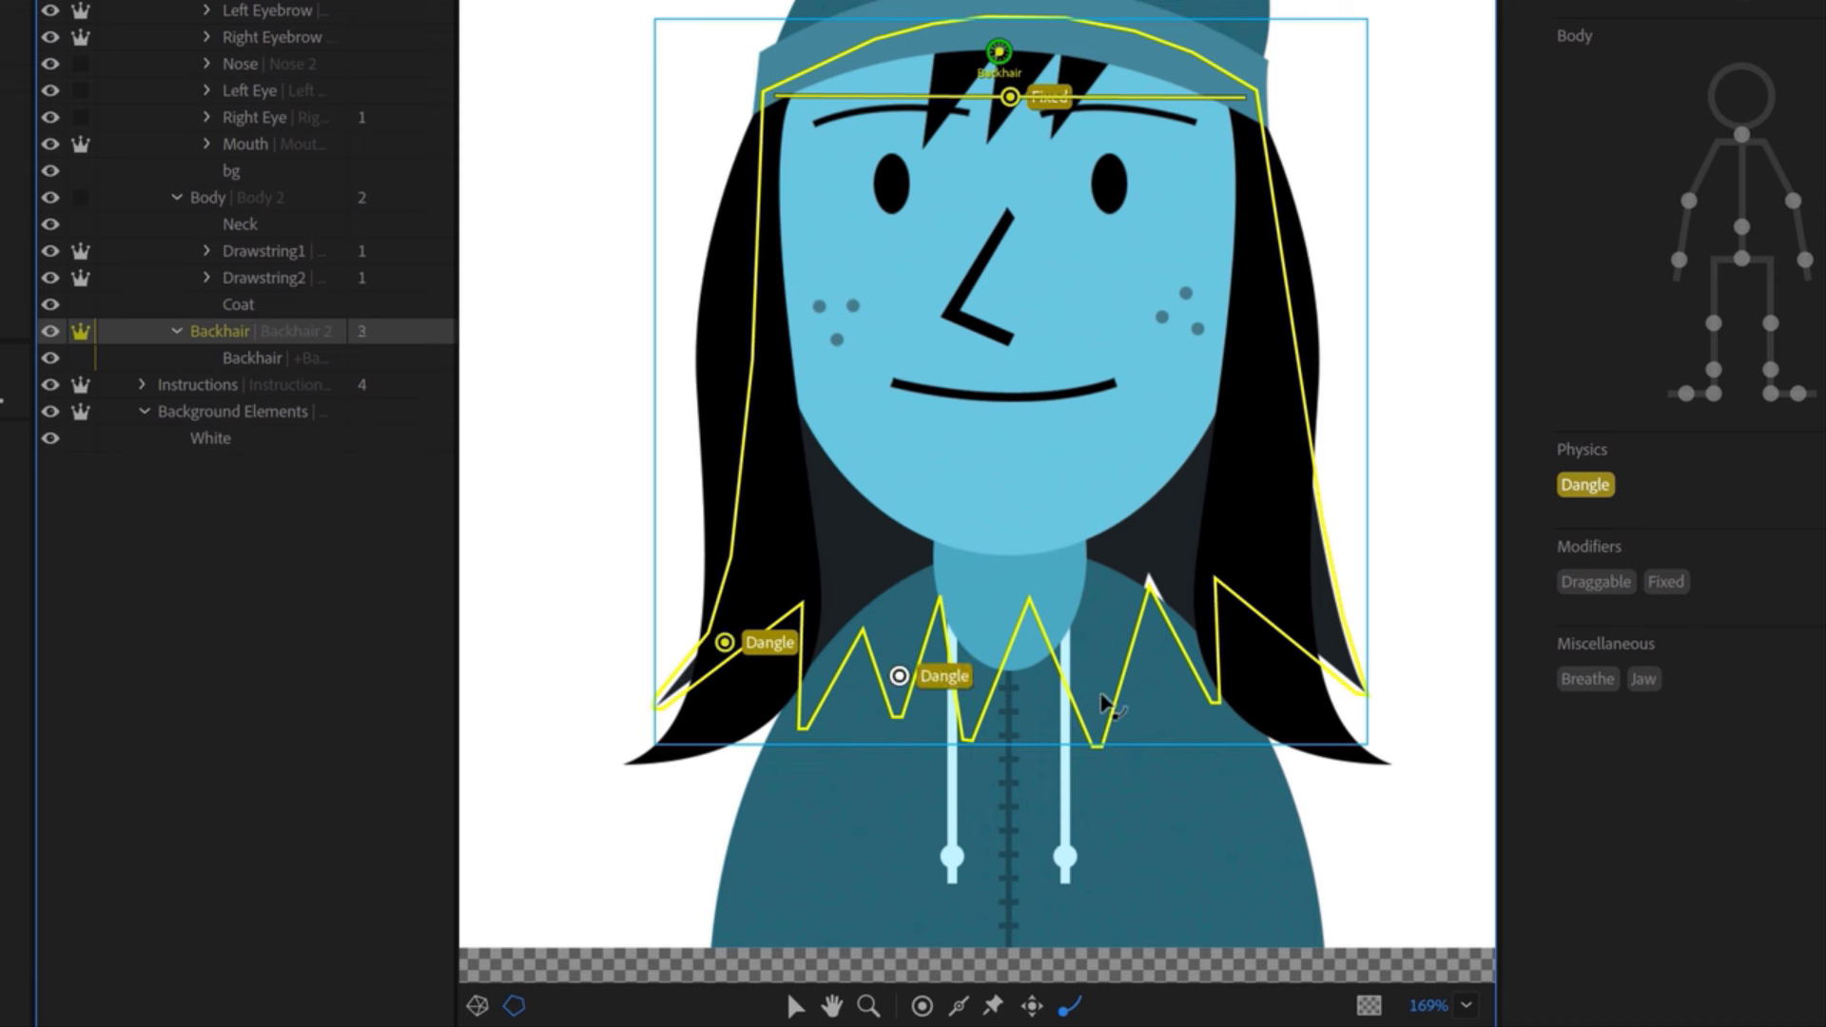
{"action": "left_click", "coordinate": [1098, 692]}
{"action": "left_click", "coordinate": [1318, 624]}
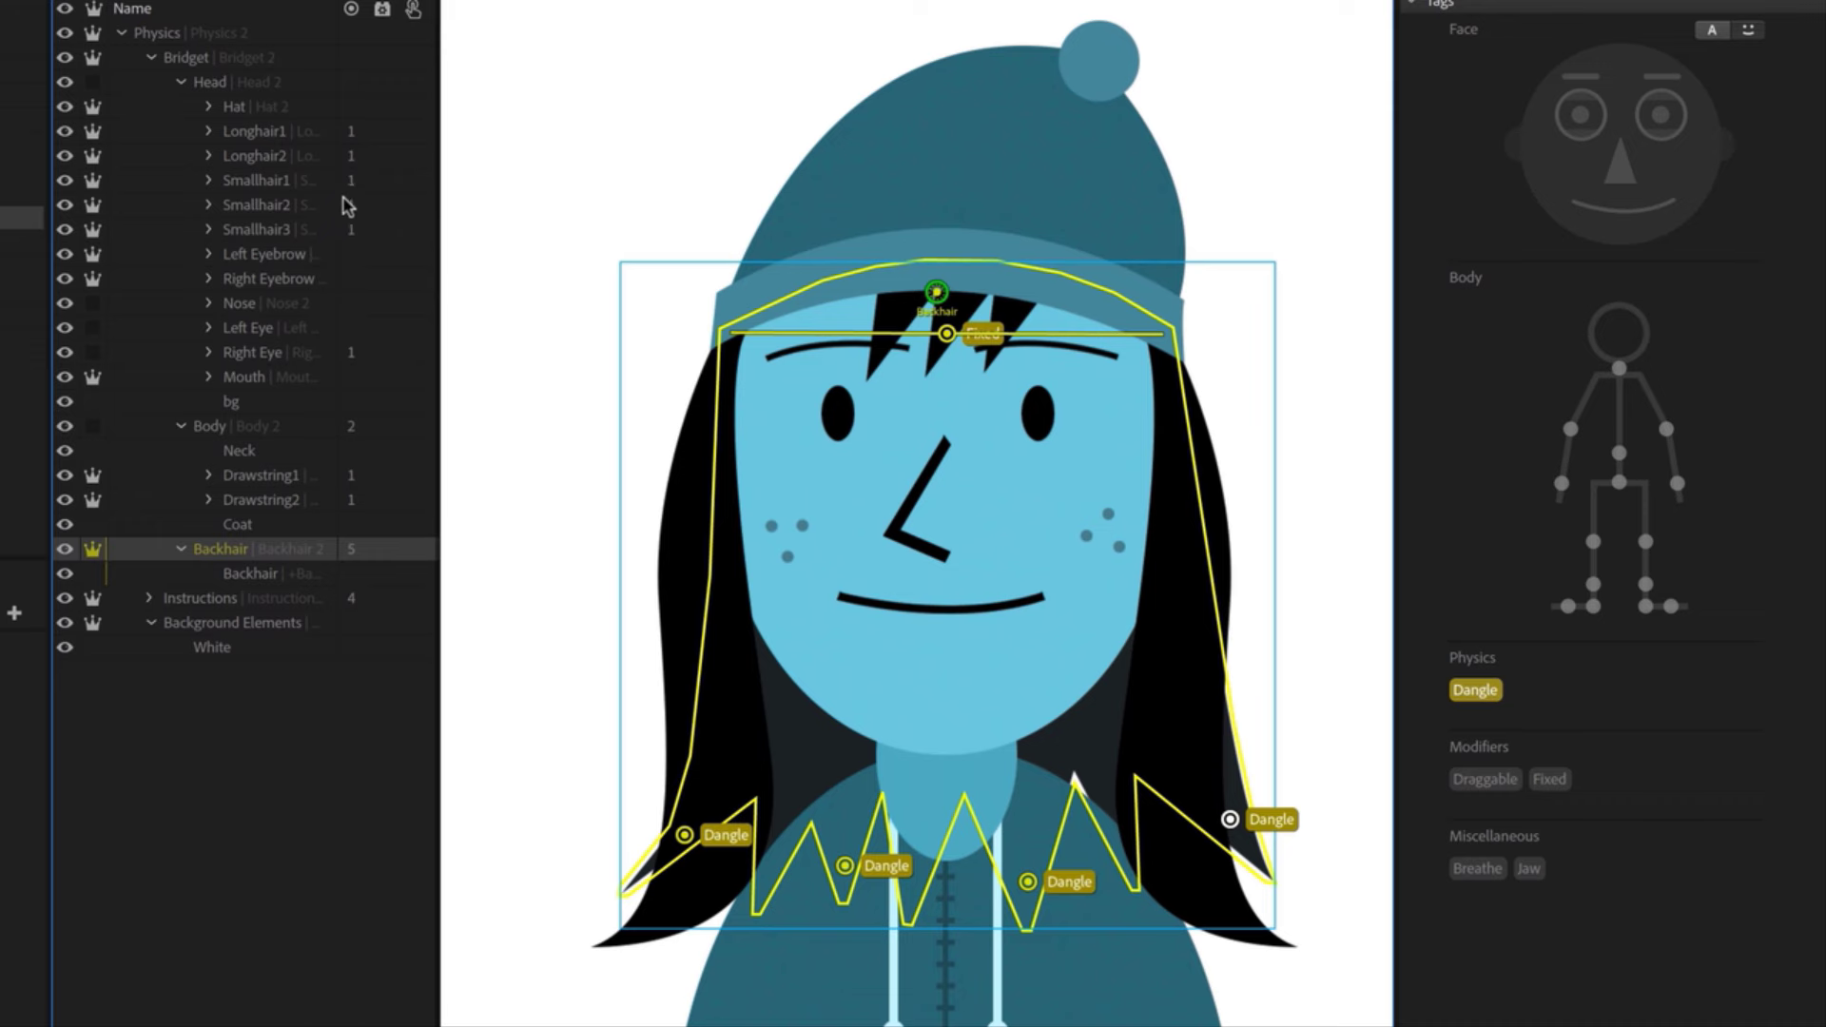
Add a Physics behavior to the Hat layer and set its Dangle Stiffness to 50%
{"action": "left_click", "coordinate": [314, 112]}
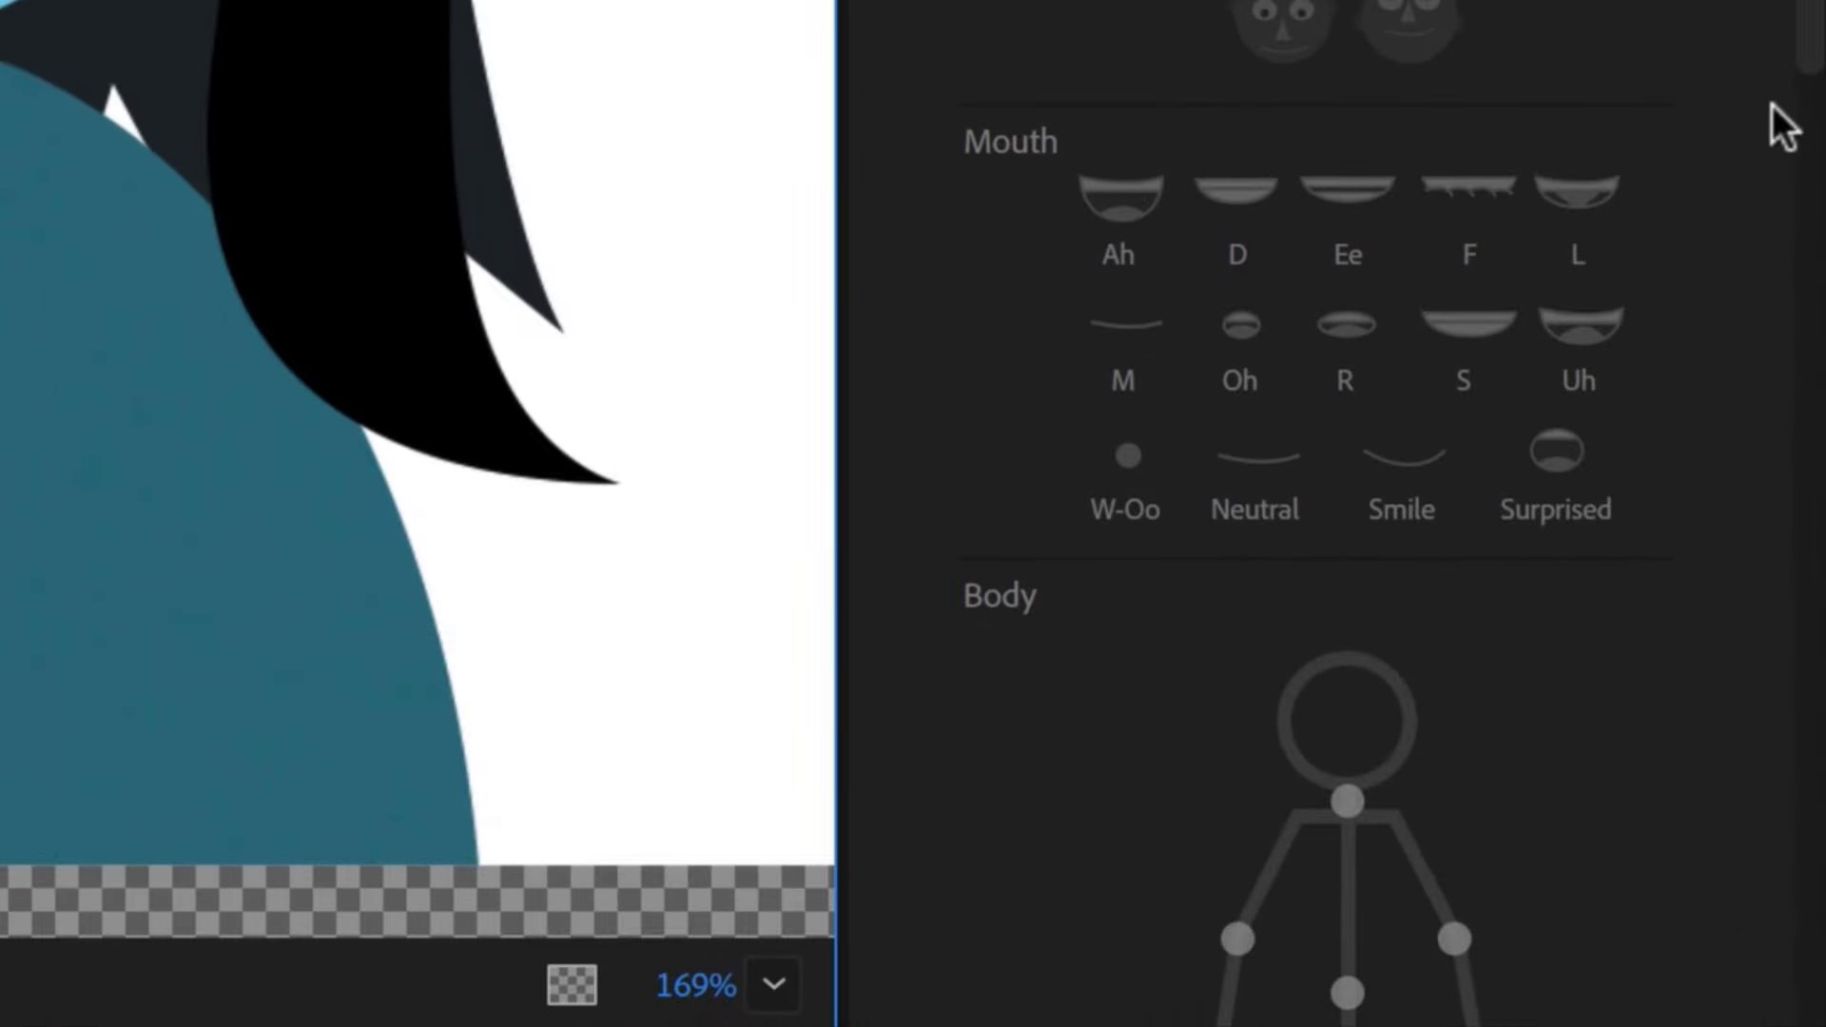
{"action": "scroll", "coordinate": [1776, 118], "scroll_direction": "down", "scroll_amount": 10}
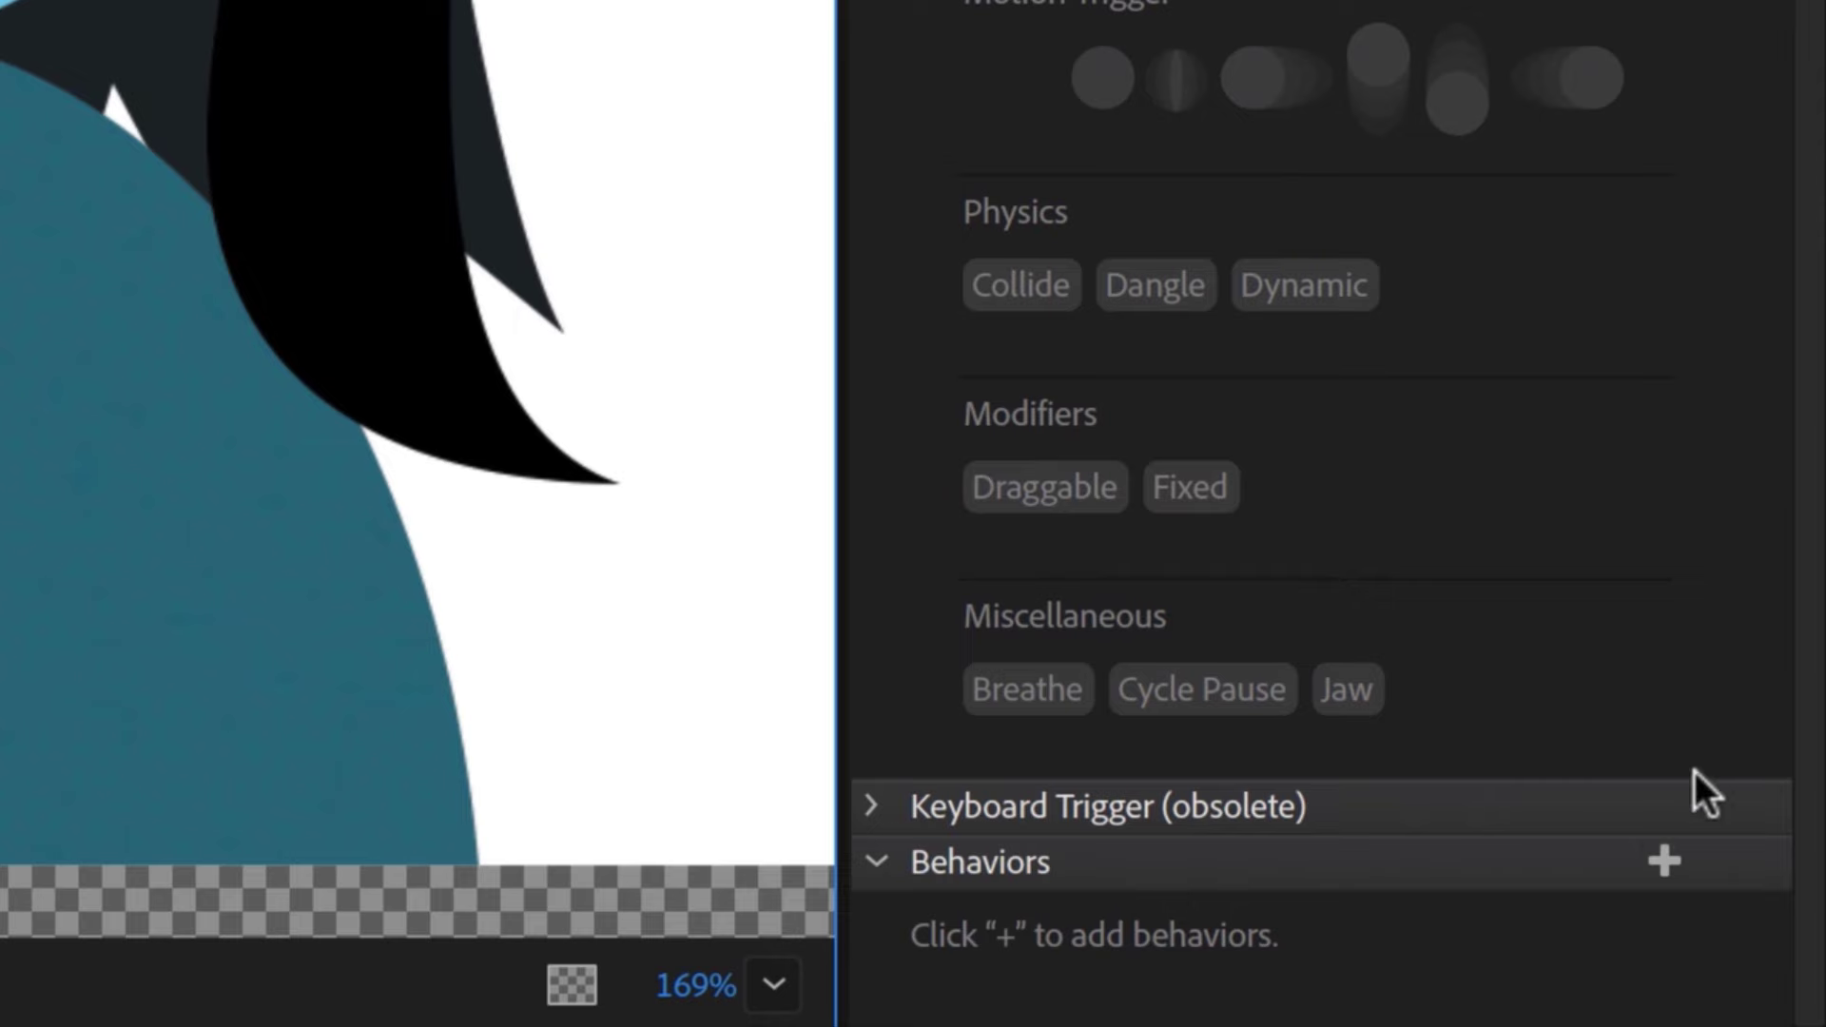
{"action": "left_click", "coordinate": [1662, 869]}
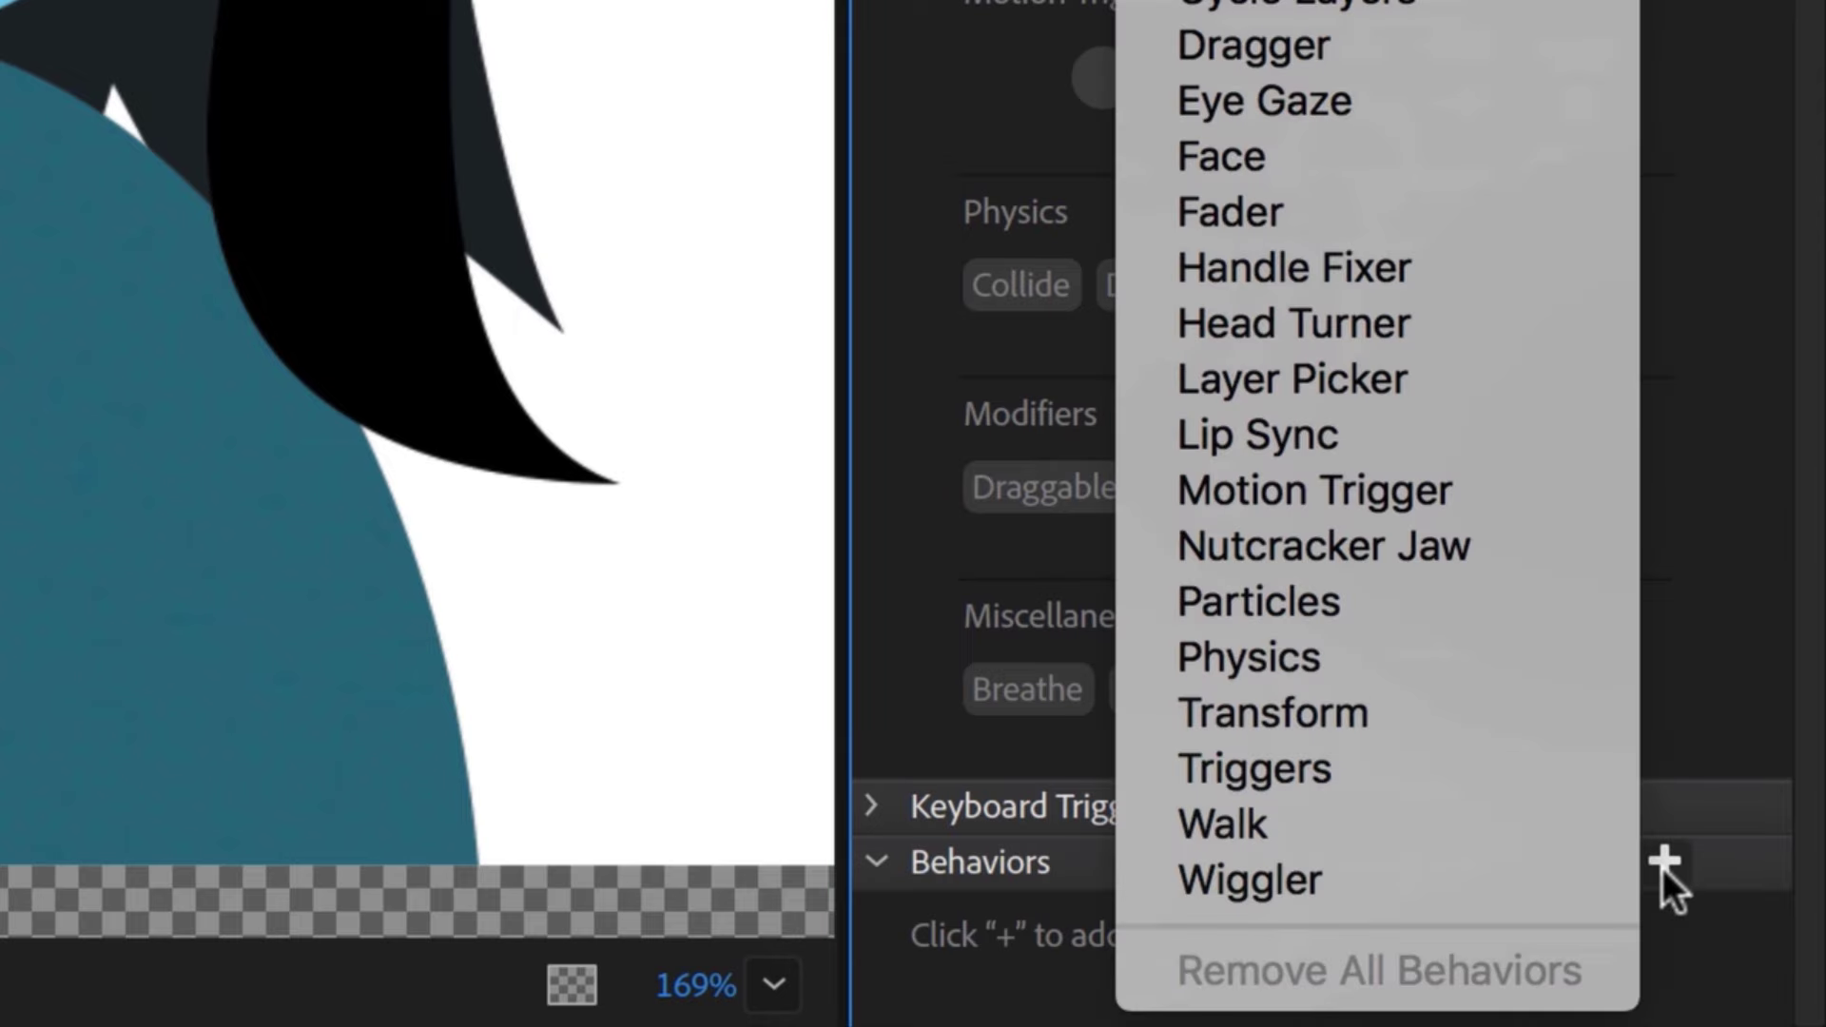
{"action": "left_click", "coordinate": [1521, 647]}
{"action": "scroll", "coordinate": [1749, 741], "scroll_direction": "down", "scroll_amount": 4}
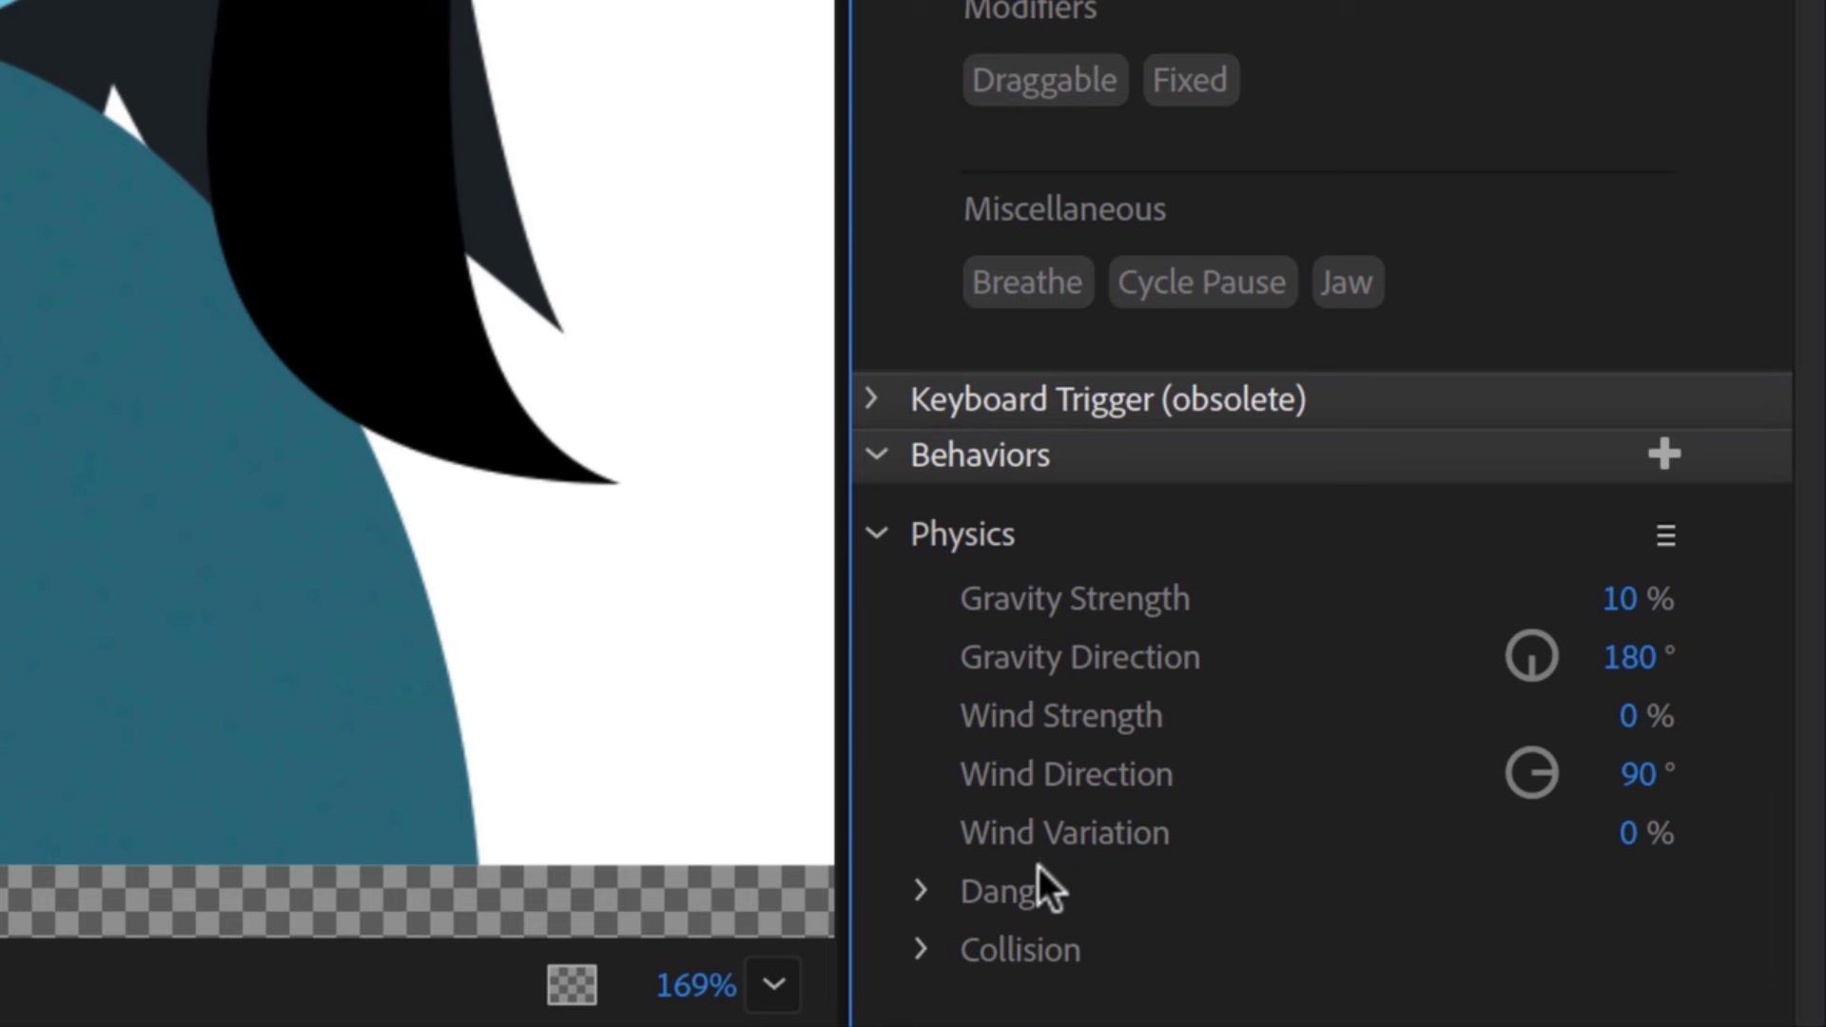
{"action": "left_click", "coordinate": [915, 886]}
{"action": "scroll", "coordinate": [1331, 870], "scroll_direction": "down", "scroll_amount": 2}
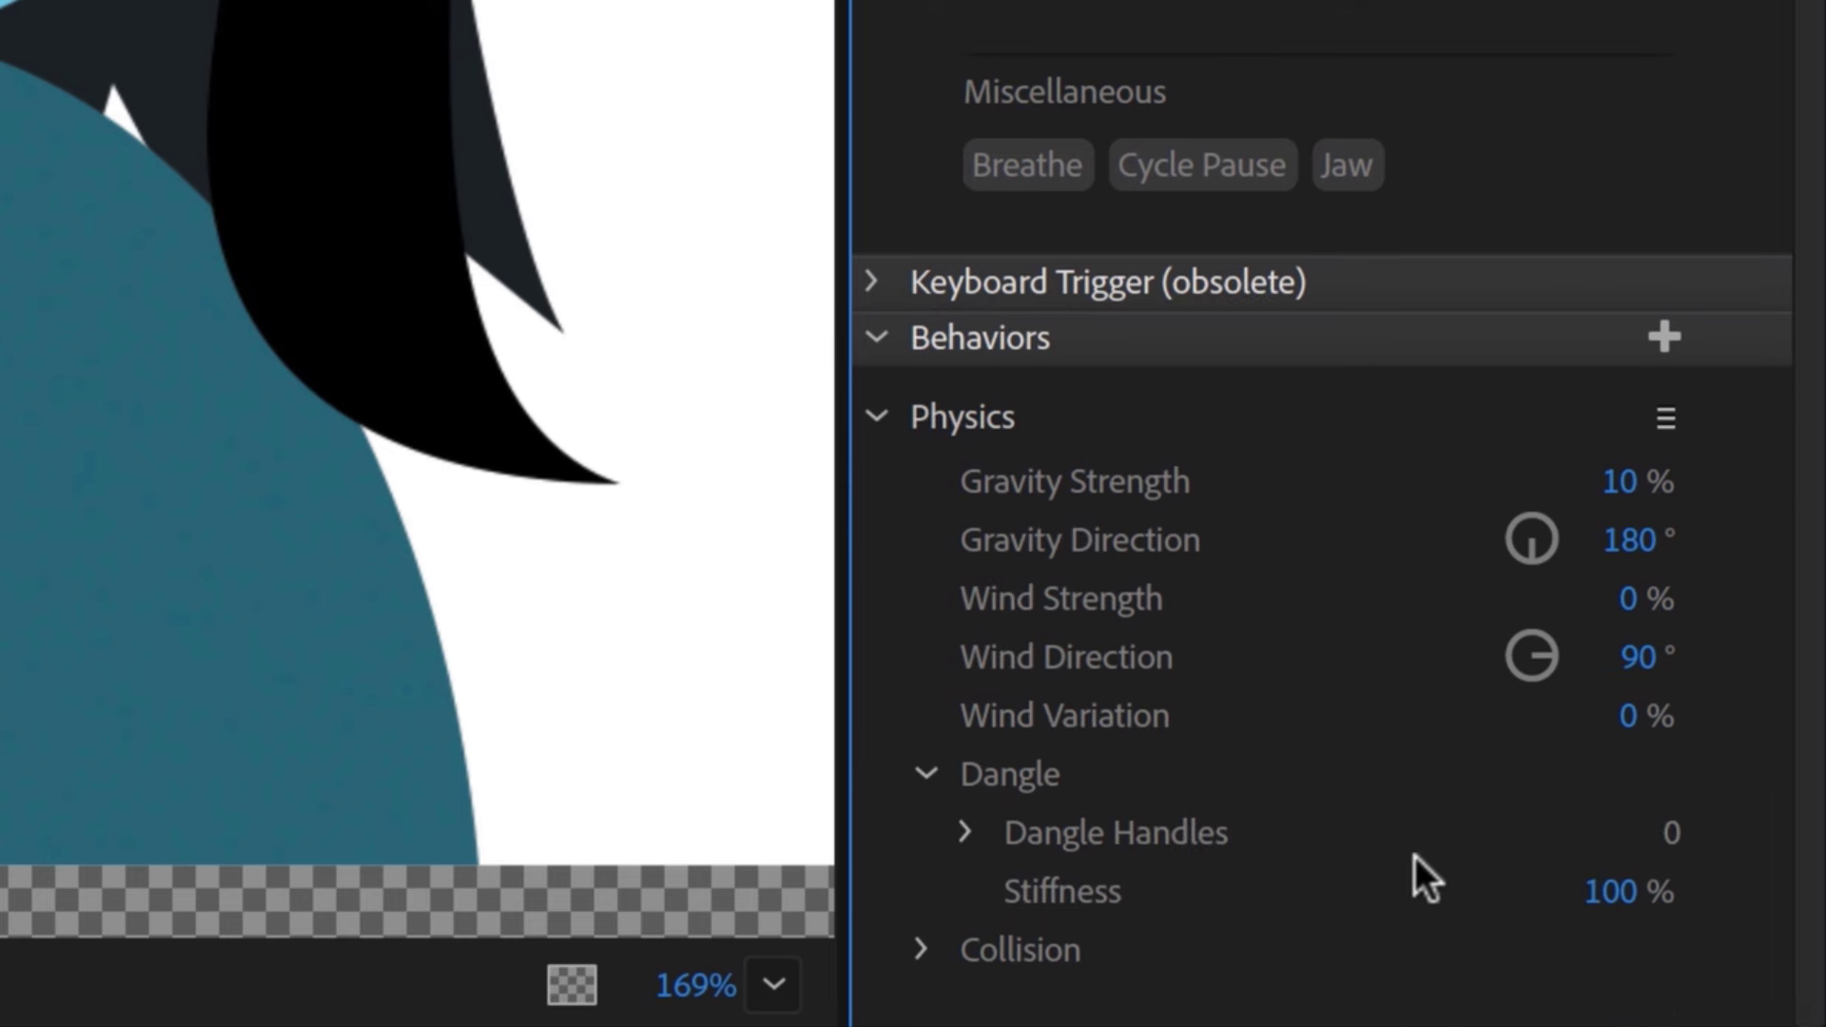
{"action": "left_click", "coordinate": [1597, 891]}
{"action": "type", "text": "50"}
{"action": "key", "text": "Return"}
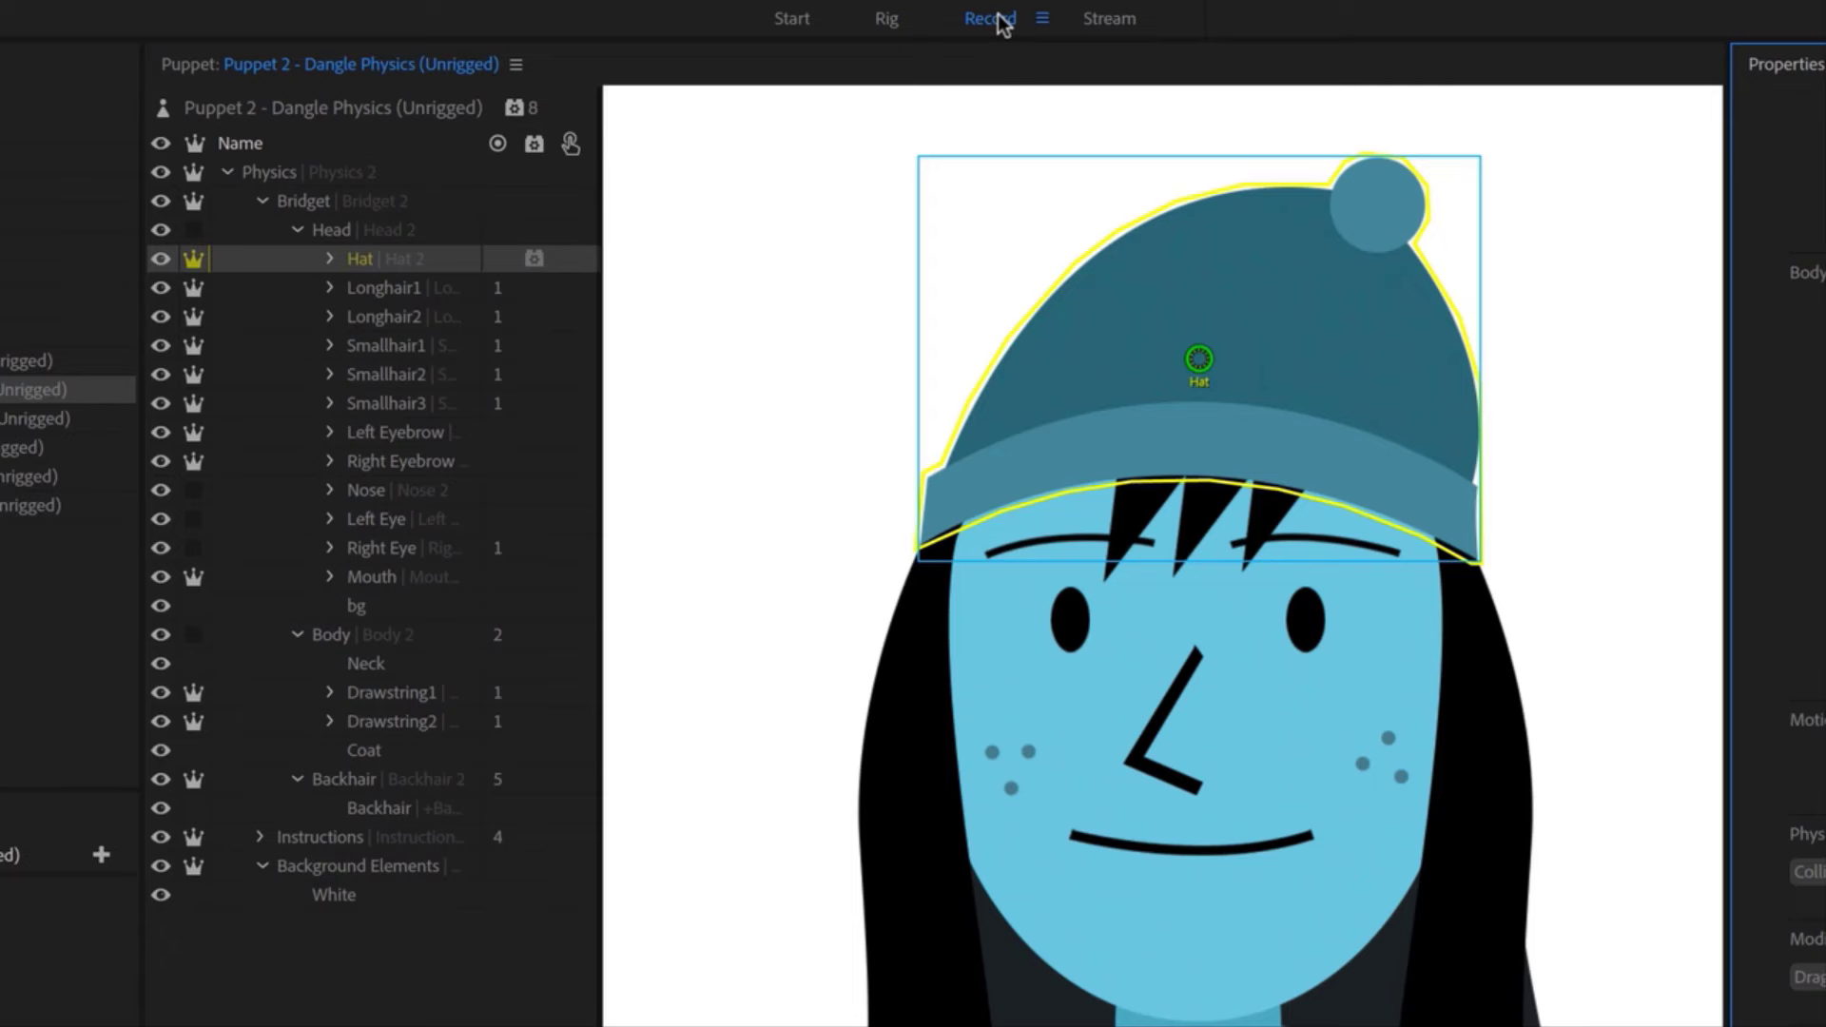
In the Record workspace, set the Physics Gravity Strength of the unrigged Dangle Physics puppet's track item to 2%
{"action": "left_click", "coordinate": [998, 17]}
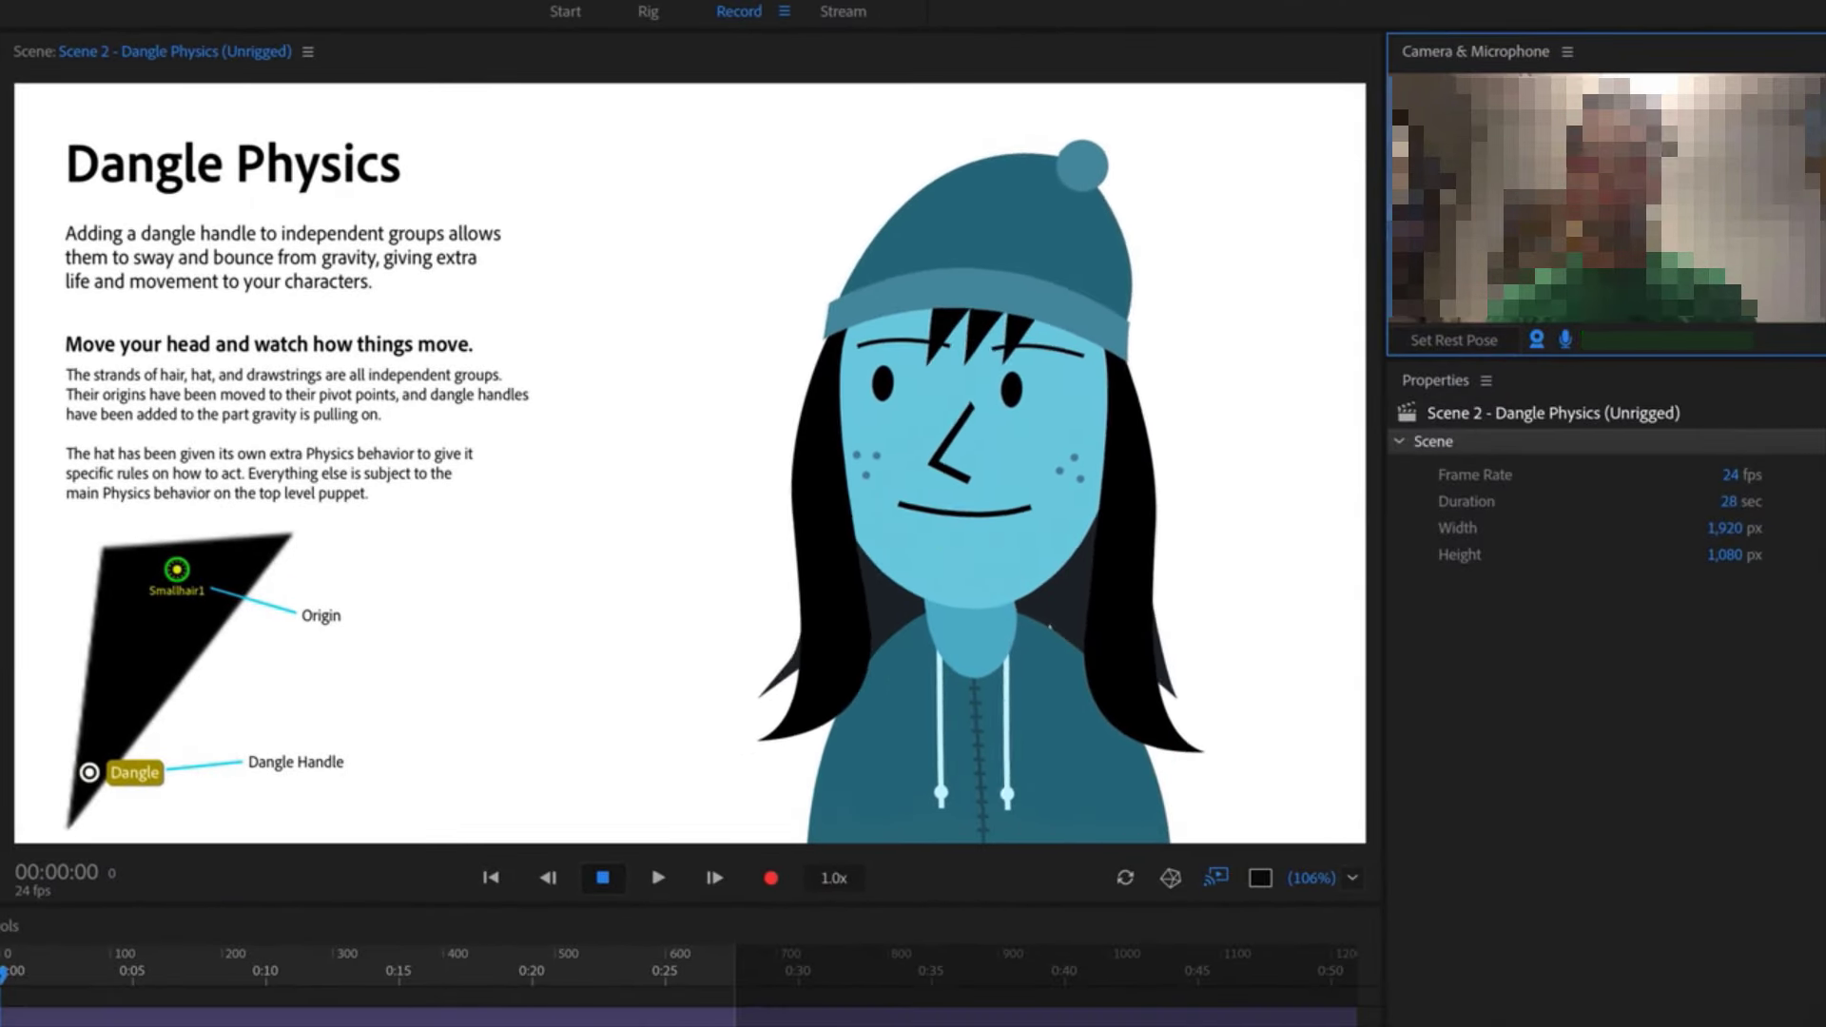
{"action": "left_click", "coordinate": [665, 1016]}
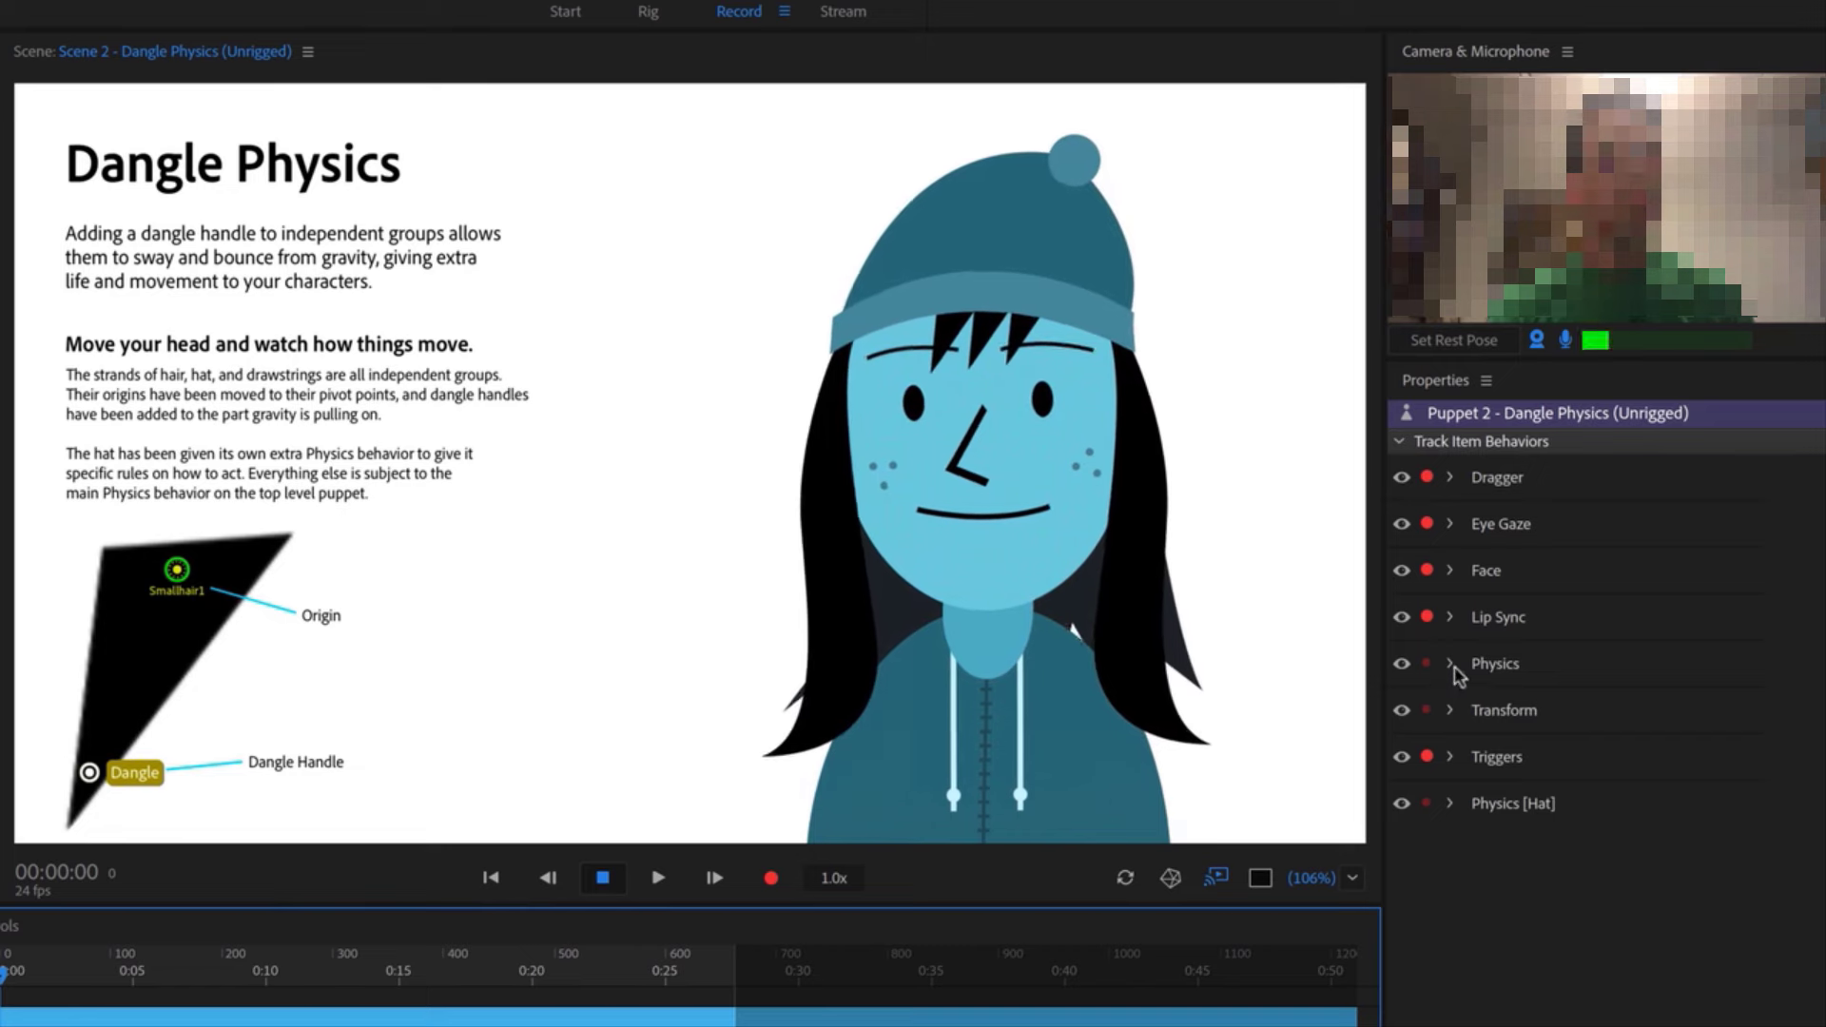
{"action": "left_click", "coordinate": [1450, 664]}
{"action": "left_click_drag", "start_coordinate": [1740, 693], "coordinate": [1650, 699]}
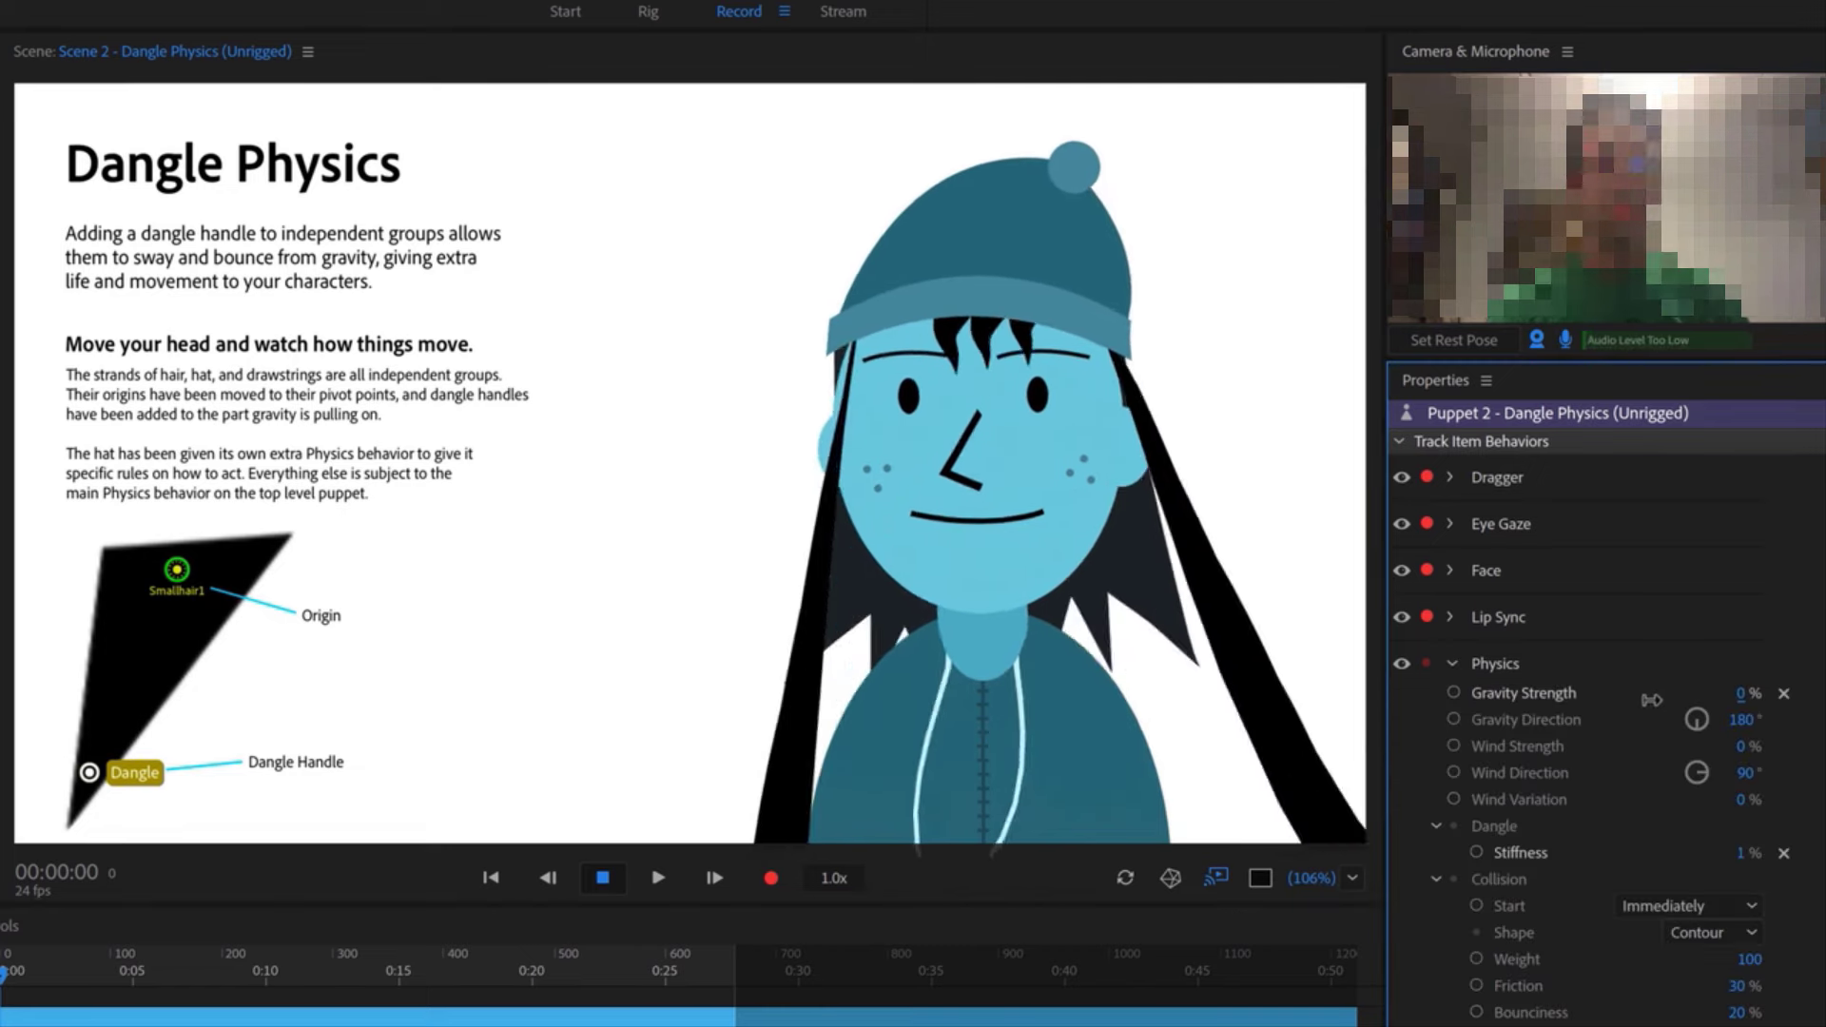
{"action": "left_click", "coordinate": [1740, 693]}
{"action": "type", "text": "2"}
{"action": "key", "text": "Return"}
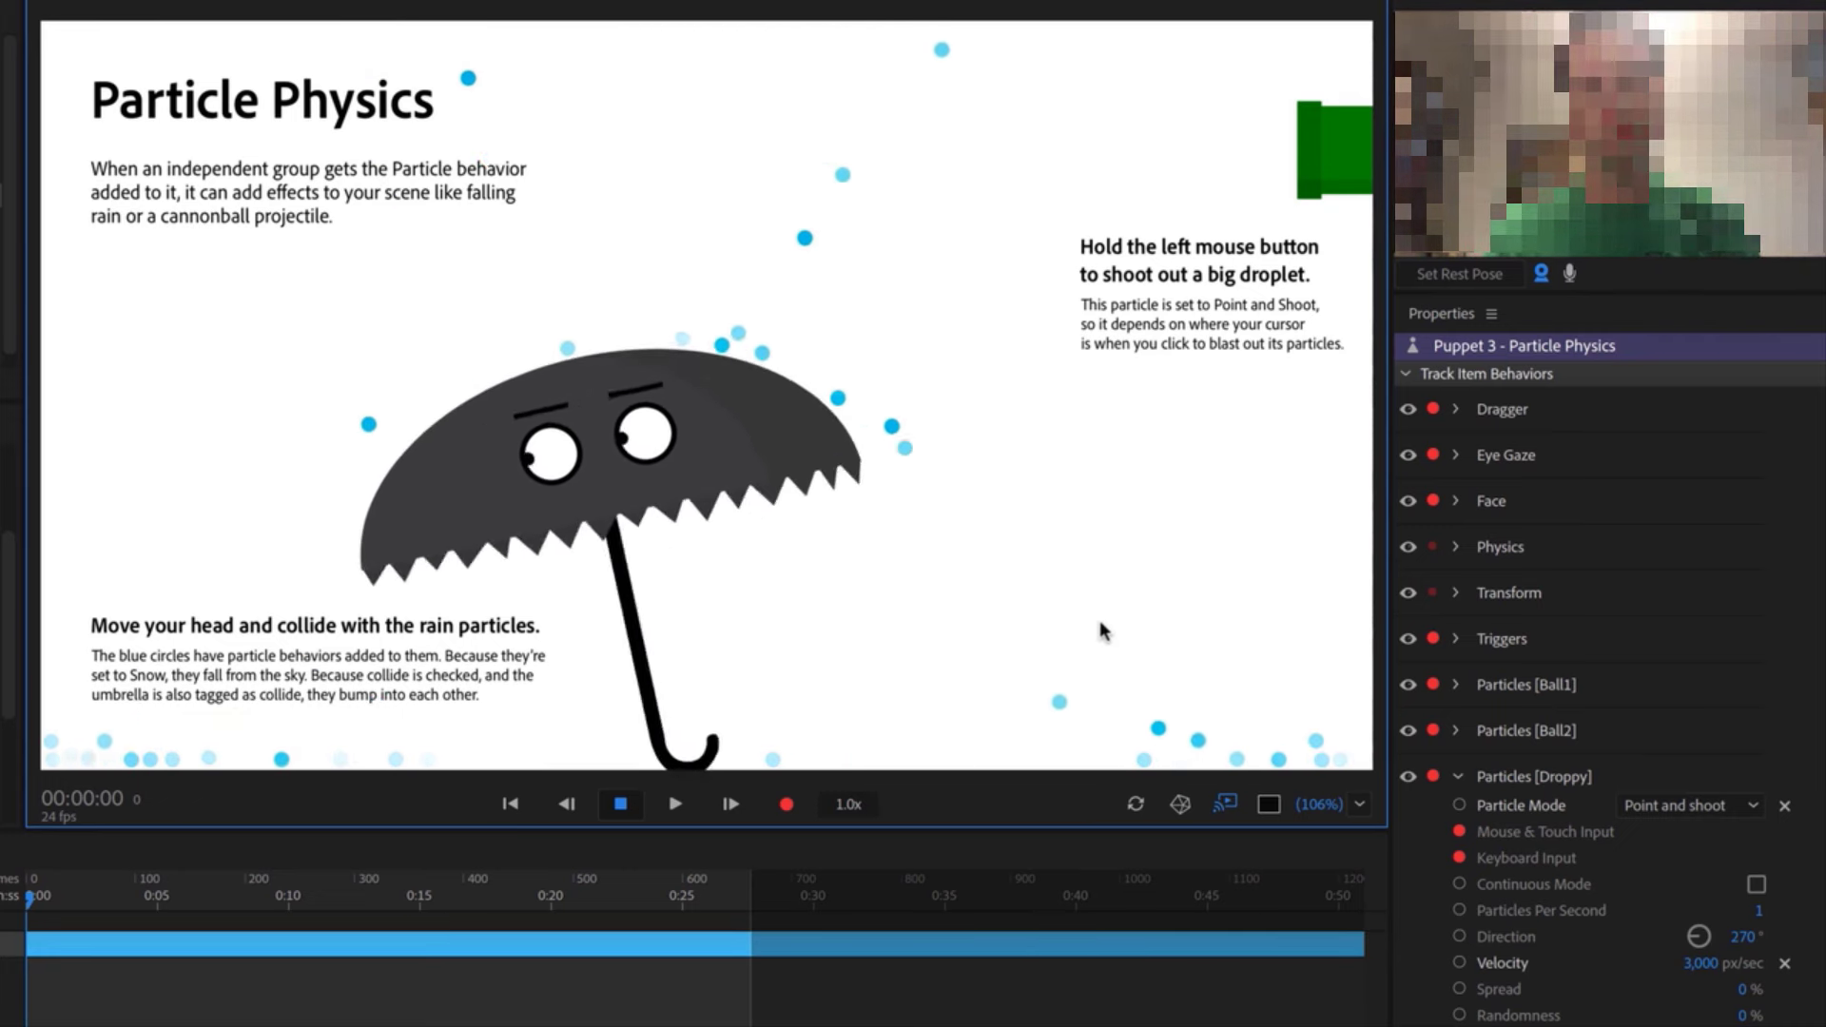
Open the .chproj project in the Physics Lessons folder and load the completed Scene 3 - Particle Physics
{"action": "left_click", "coordinate": [856, 322]}
{"action": "left_click", "coordinate": [858, 325]}
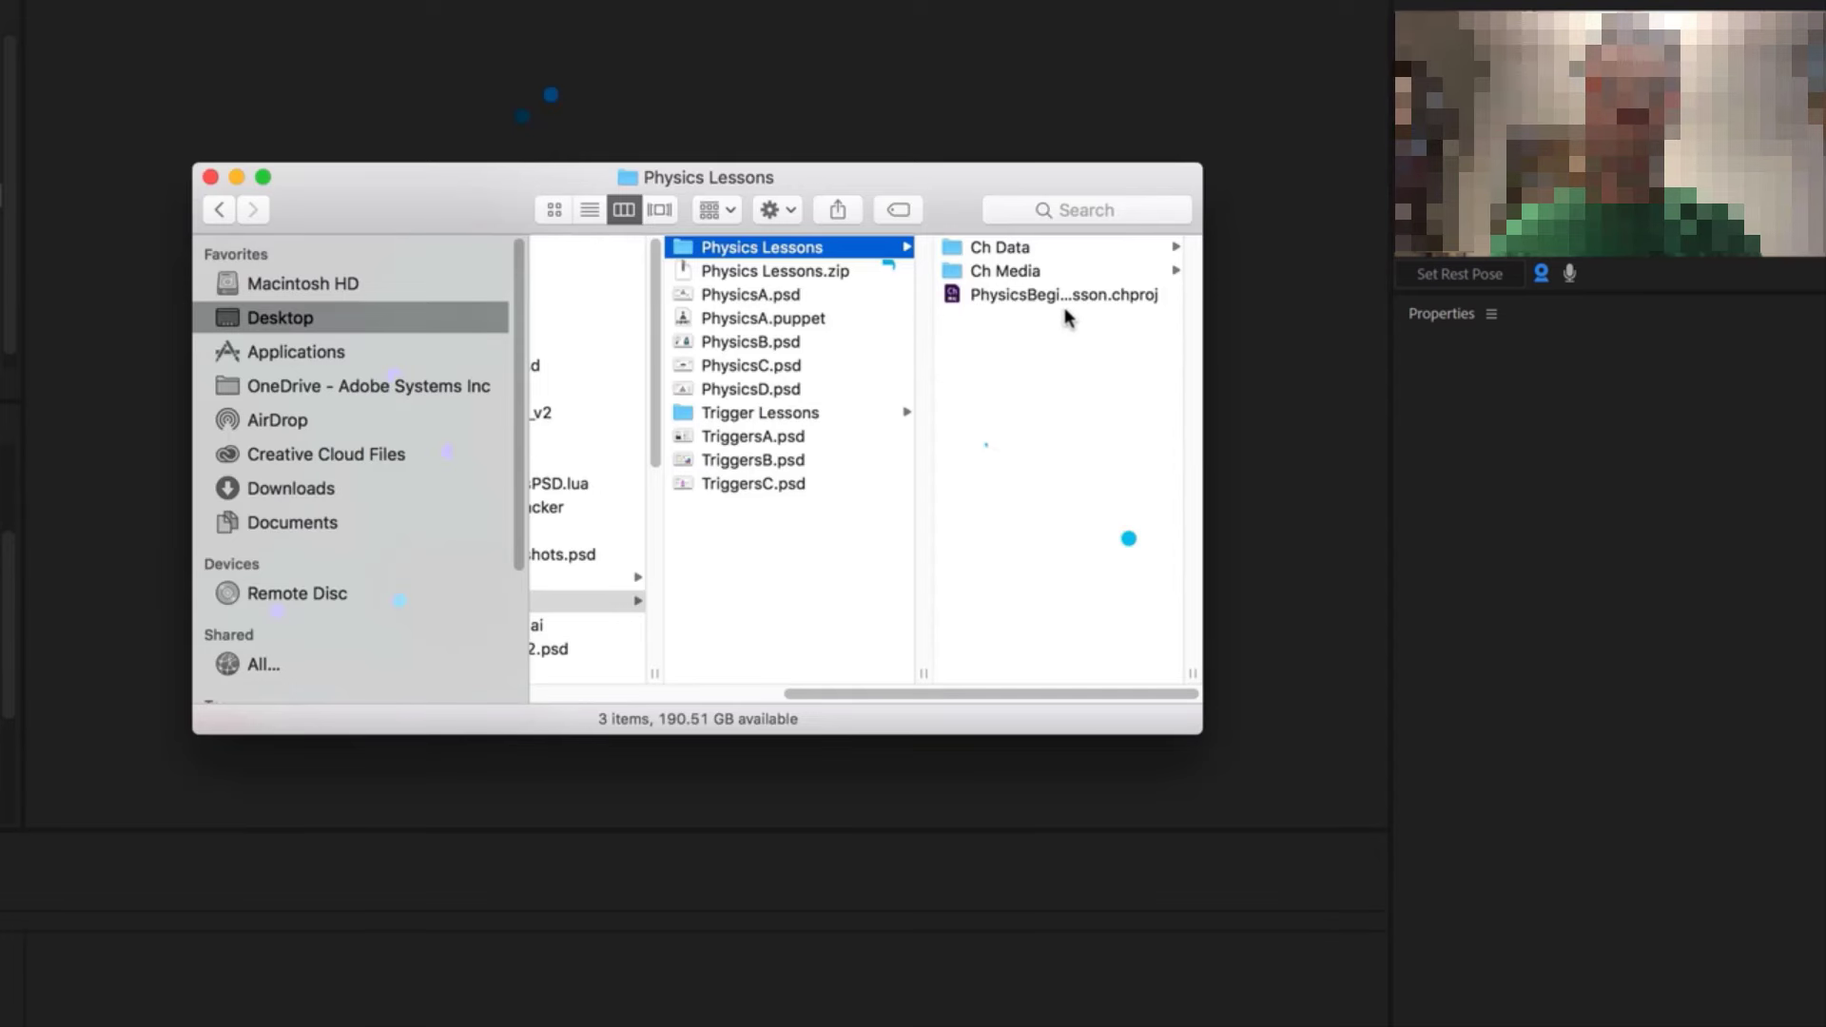
{"action": "left_click", "coordinate": [1067, 297]}
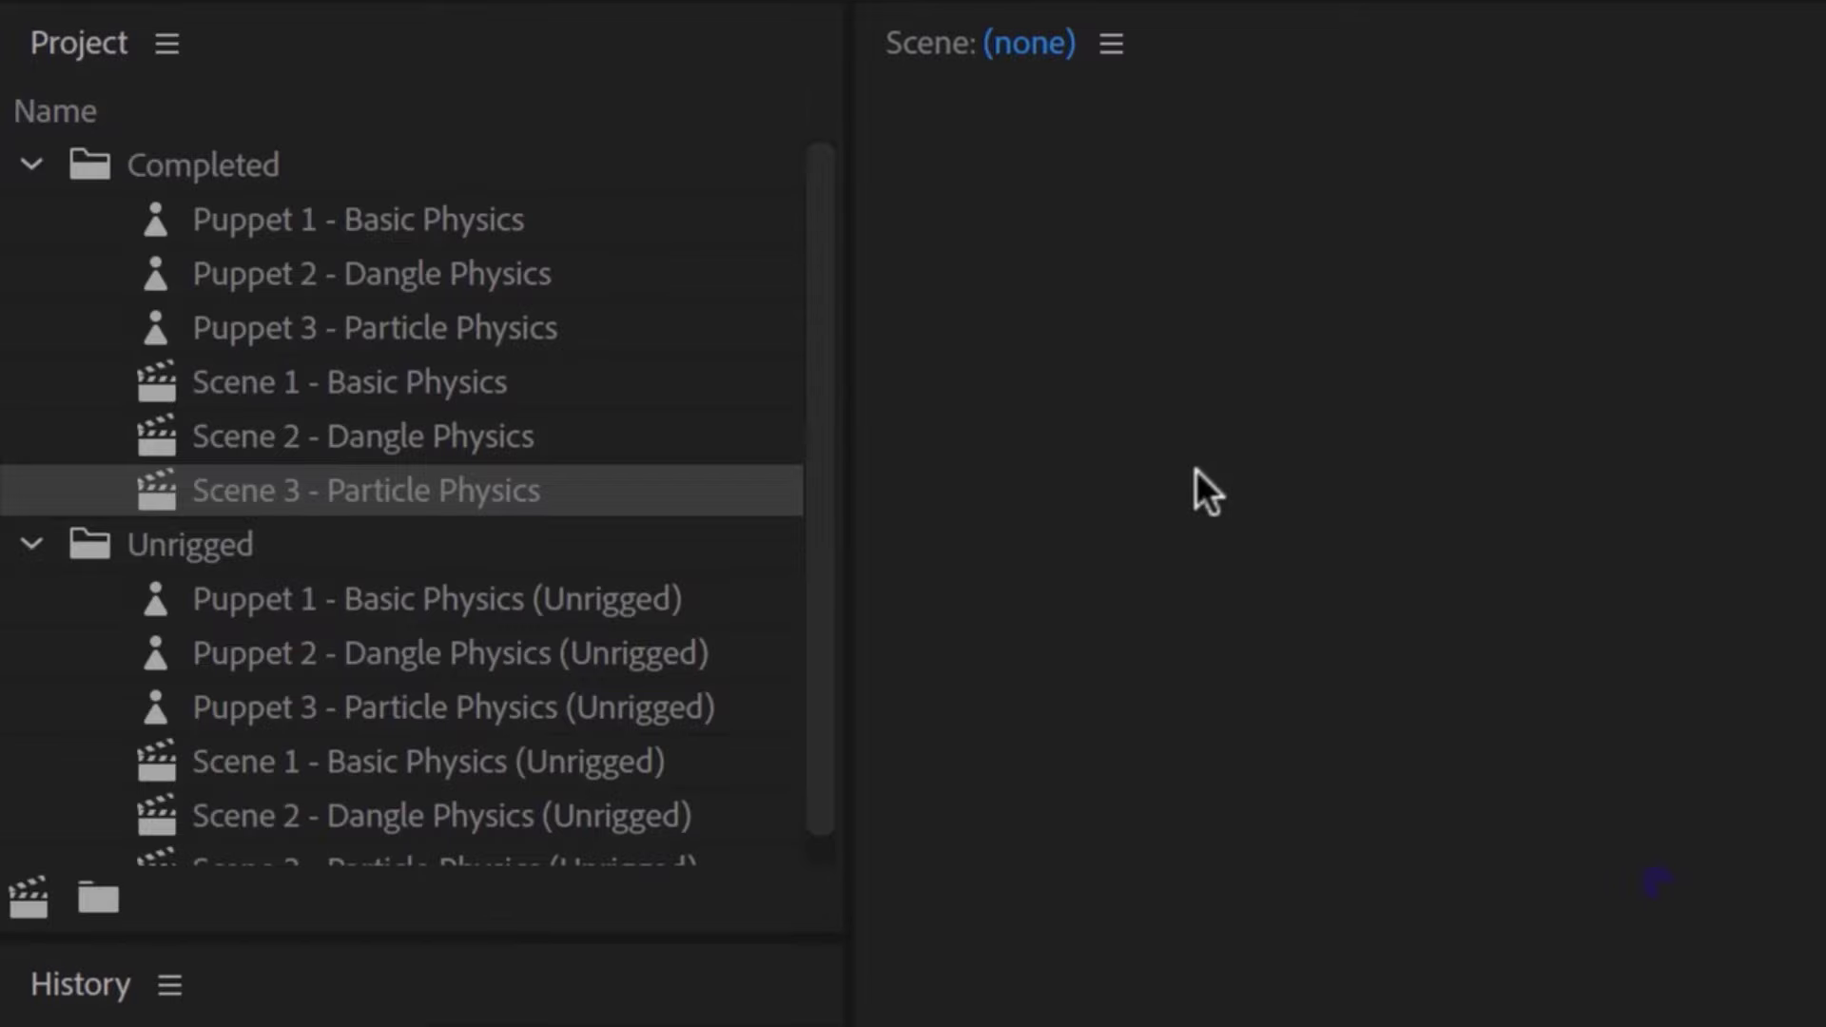
{"action": "double_click", "coordinate": [482, 488]}
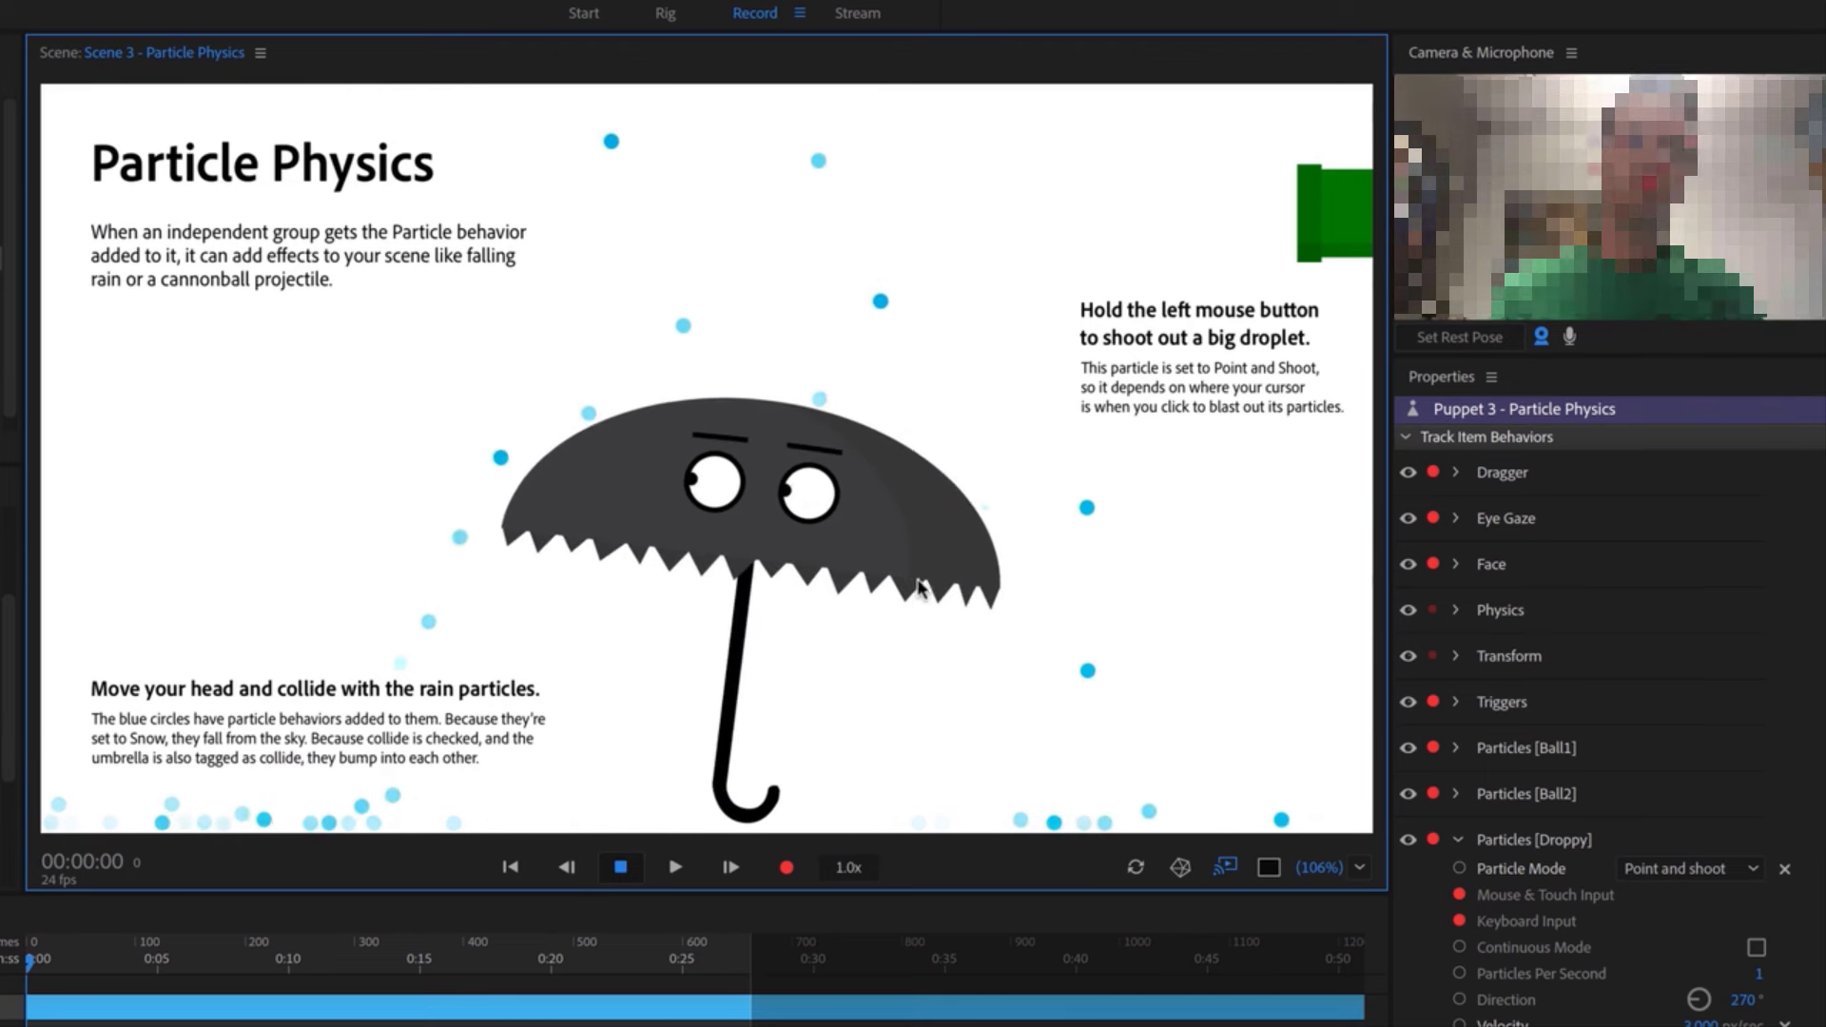
Shoot several big droplets in the Particle Physics scene to test how they collide with the umbrella
{"action": "left_click", "coordinate": [692, 300]}
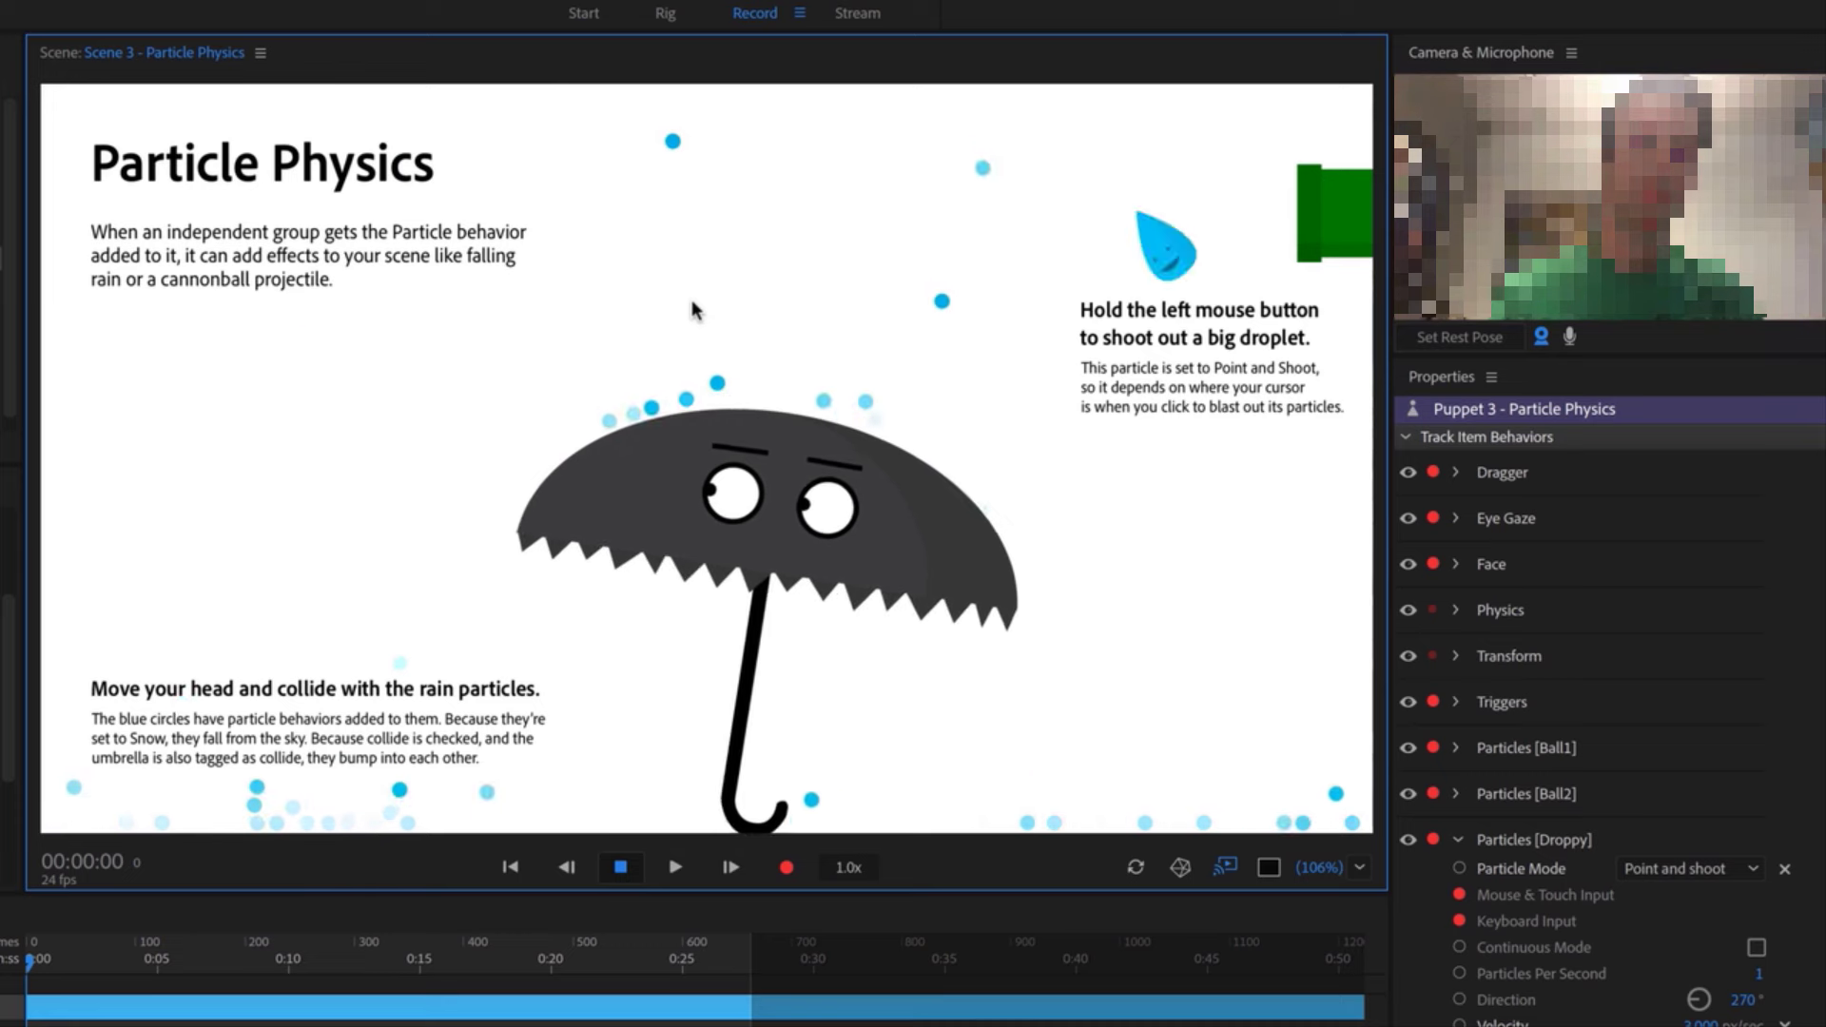
{"action": "left_click", "coordinate": [696, 306]}
{"action": "left_click", "coordinate": [741, 381]}
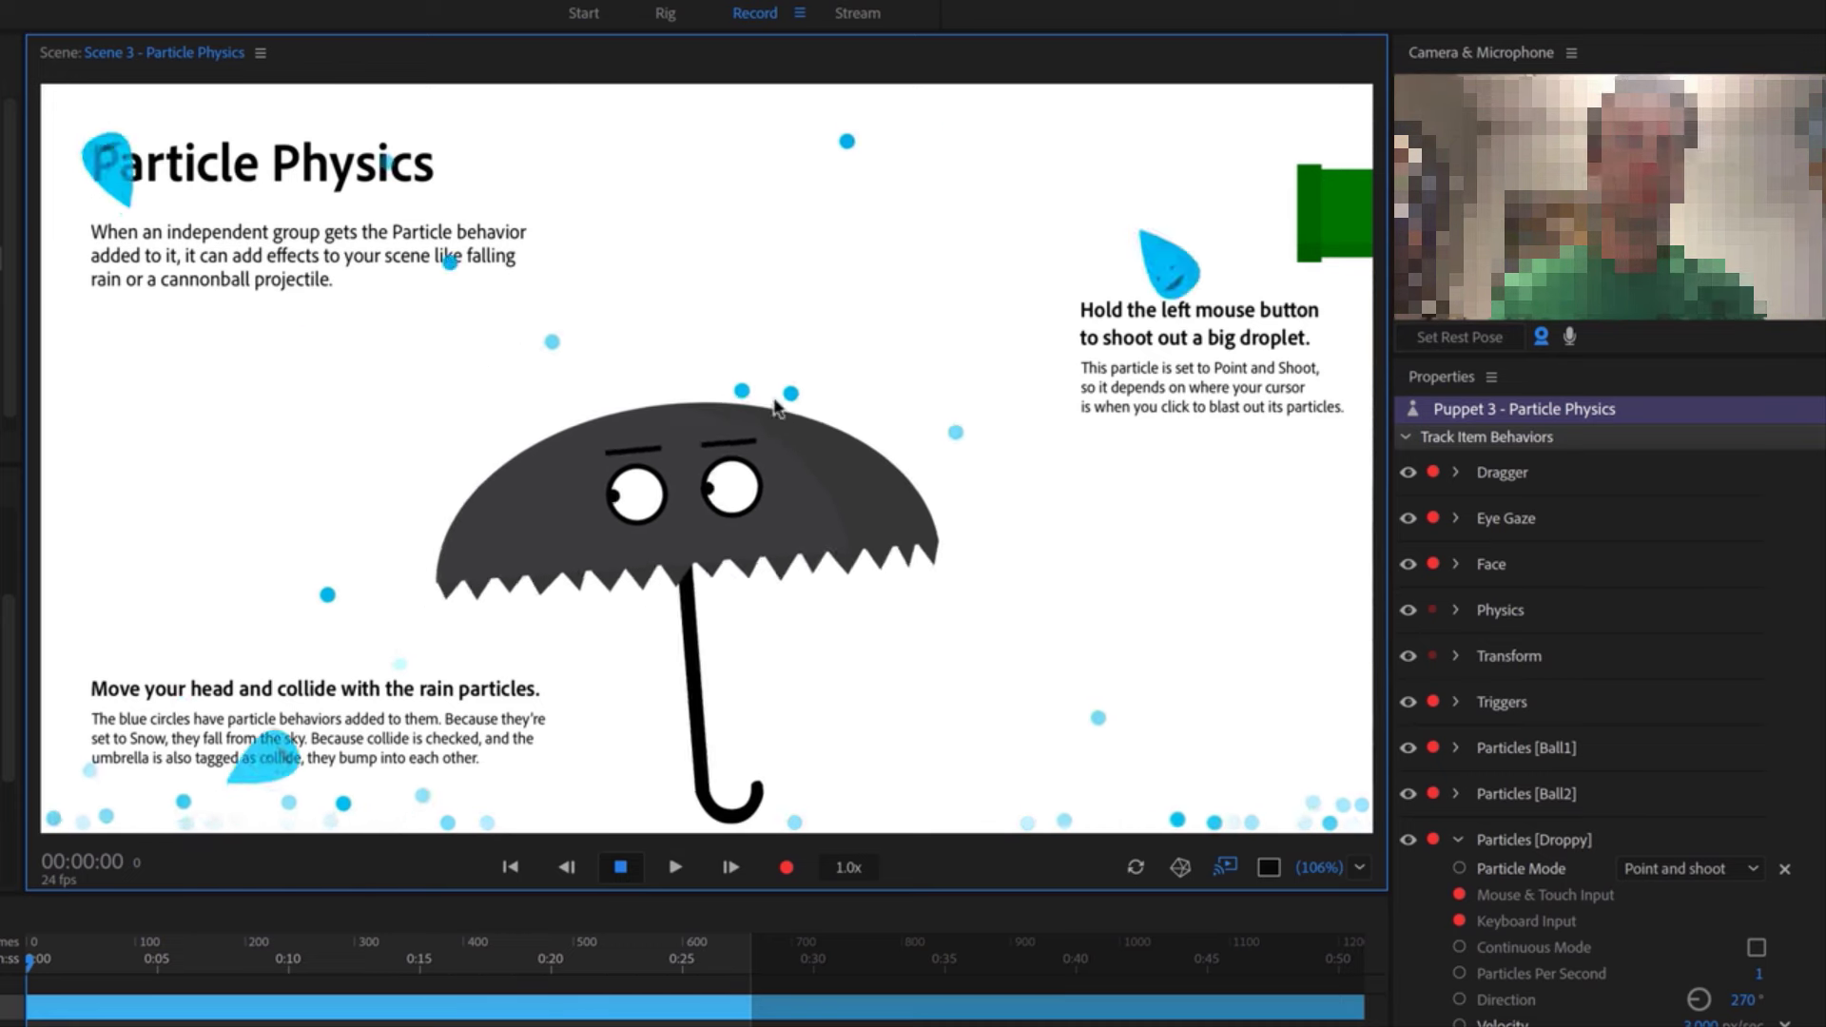
{"action": "left_click", "coordinate": [811, 449]}
{"action": "left_click", "coordinate": [811, 449]}
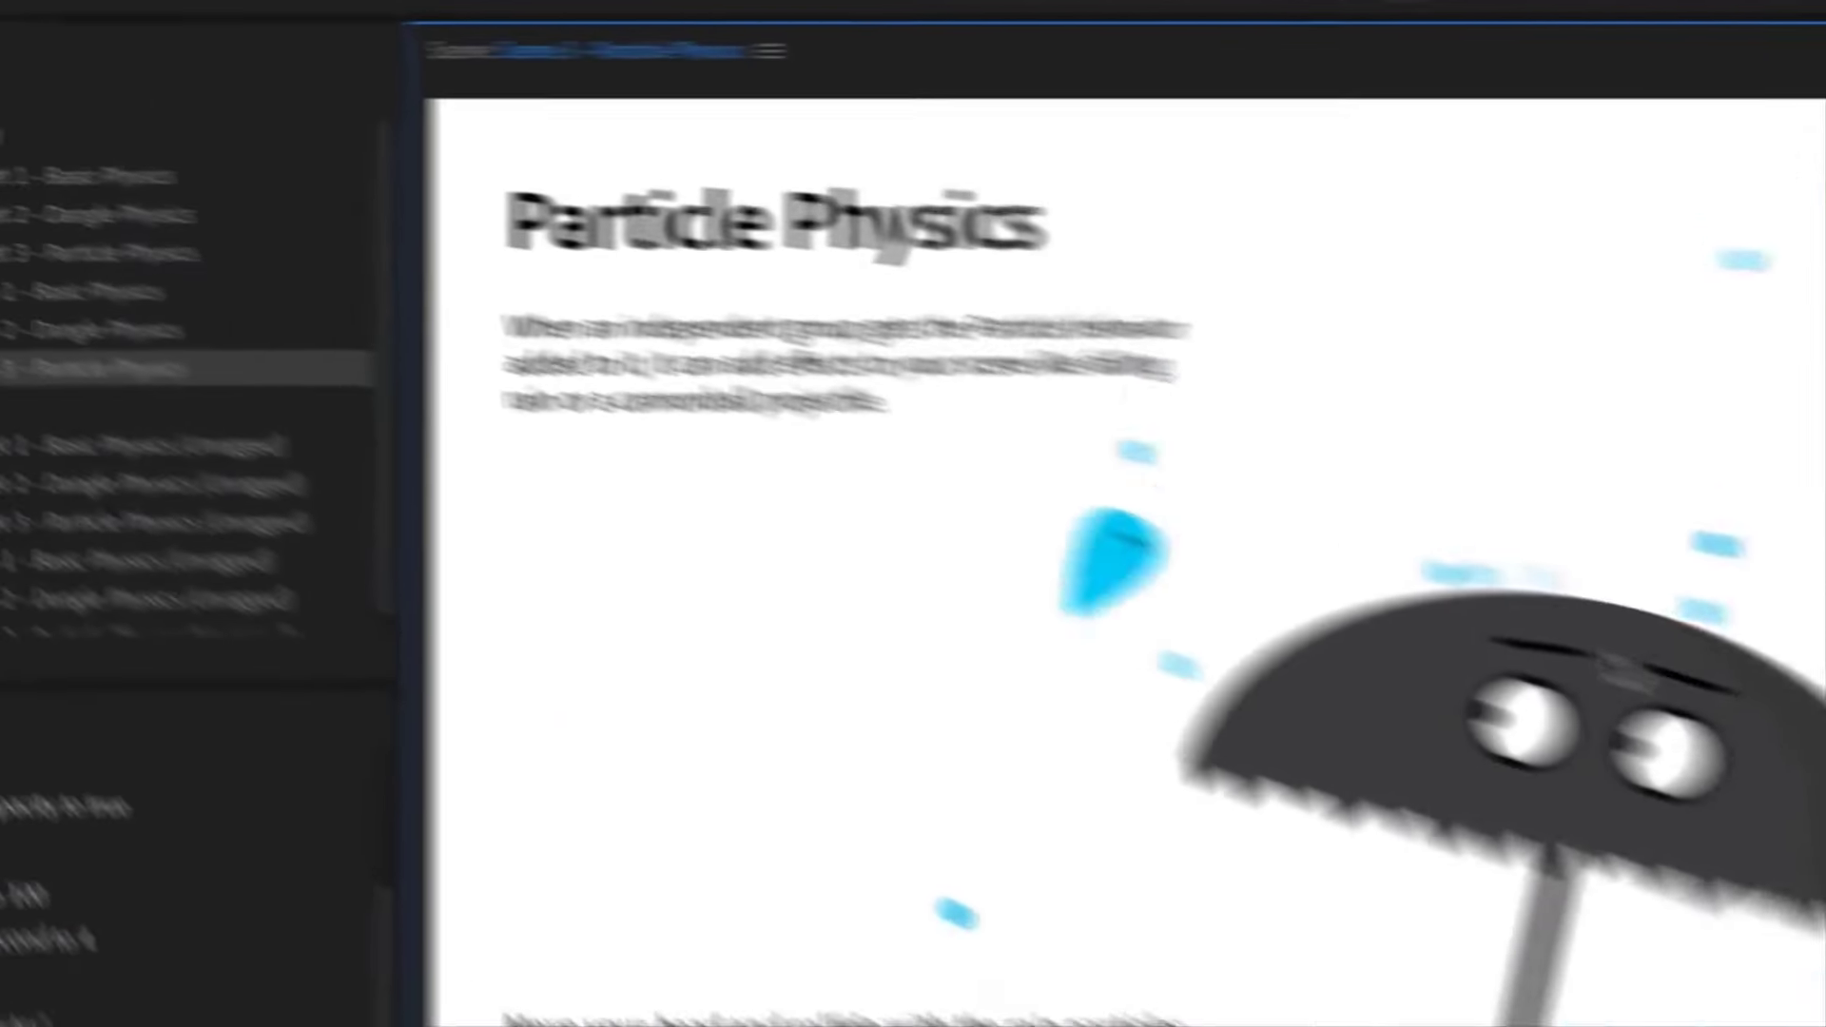
Open Scene 3 - Particle Physics (Unrigged), and open Puppet 3 - Particle Physics (Unrigged) for rigging
{"action": "scroll", "coordinate": [661, 585], "scroll_direction": "down", "scroll_amount": 1}
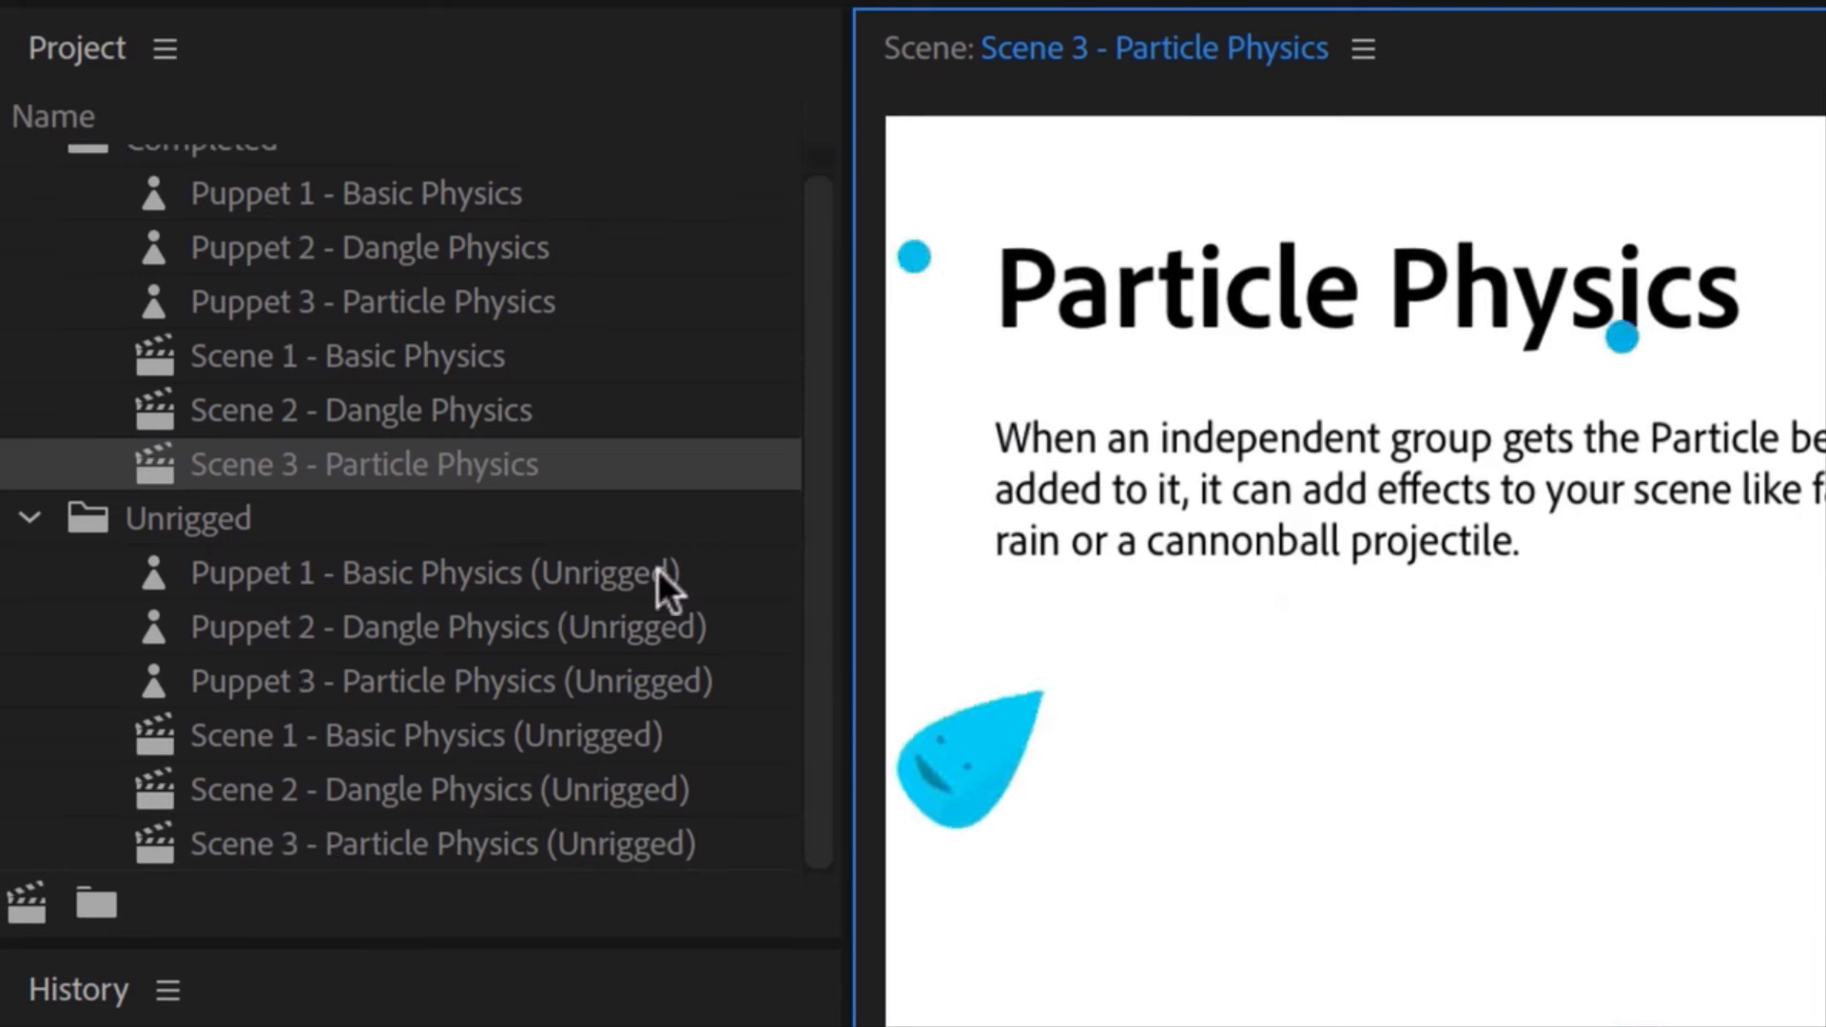
{"action": "double_click", "coordinate": [721, 847]}
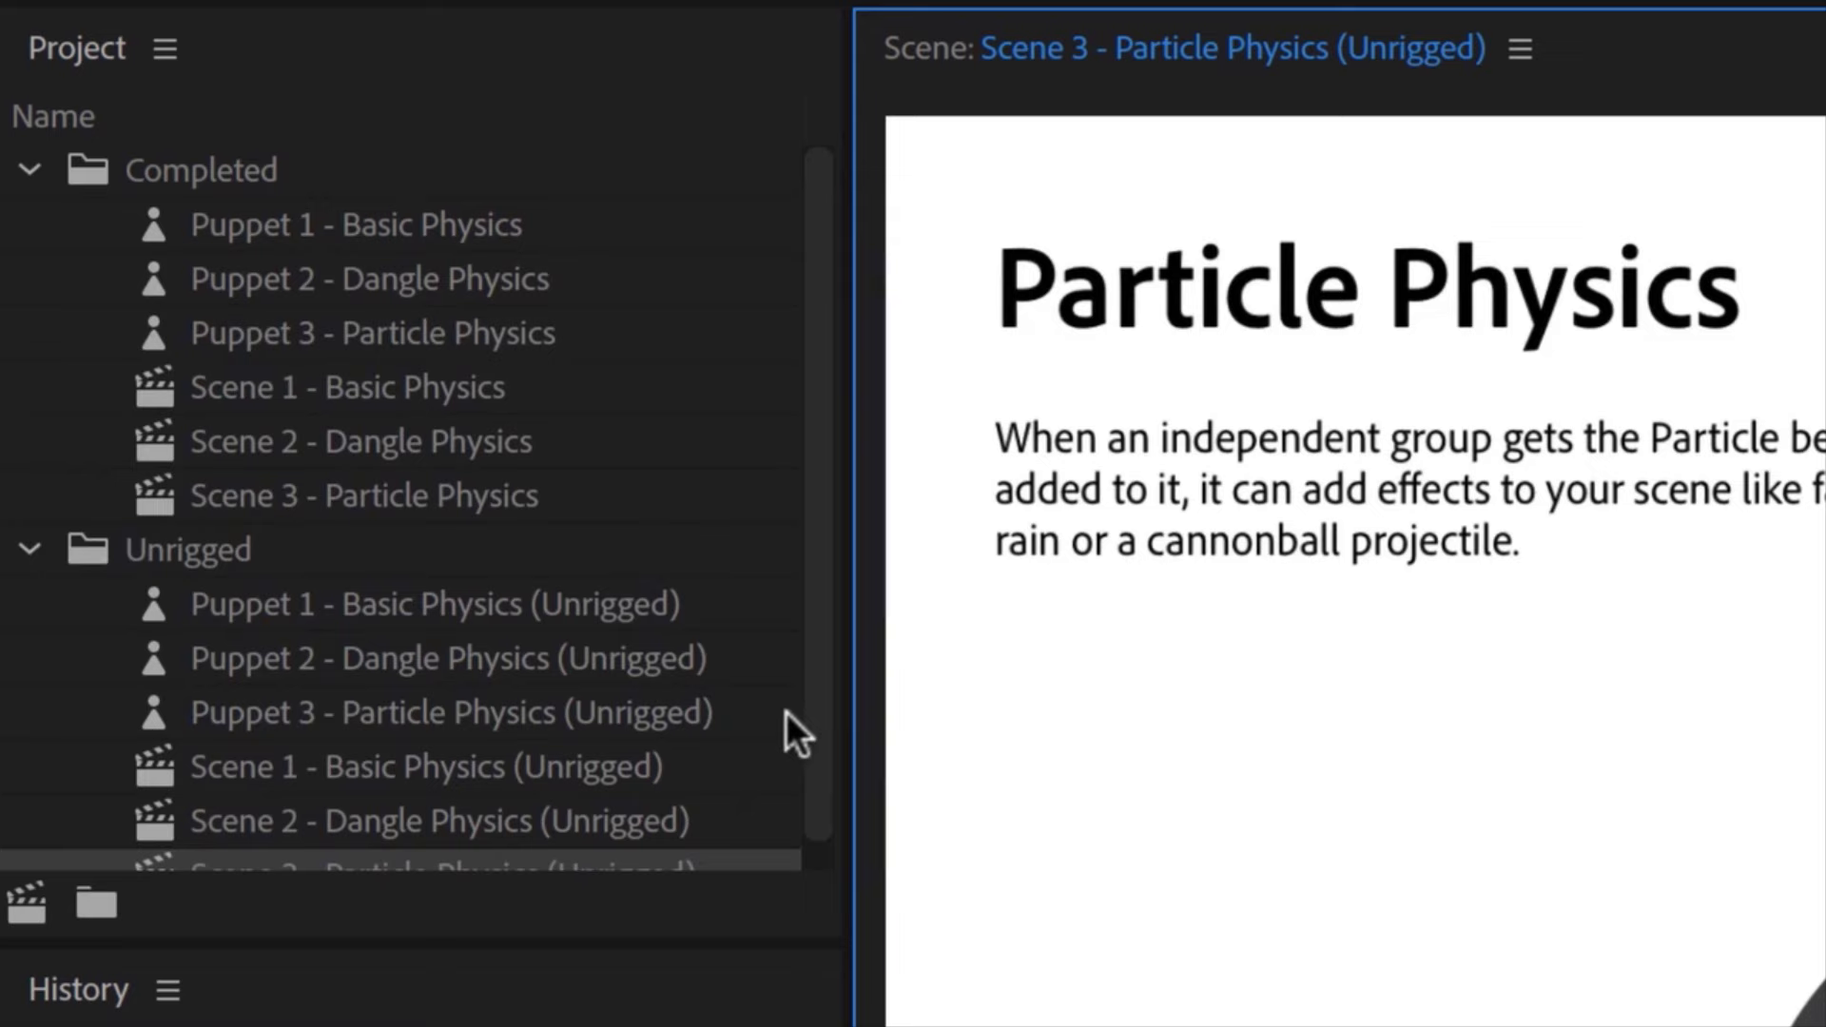
{"action": "left_click", "coordinate": [751, 711]}
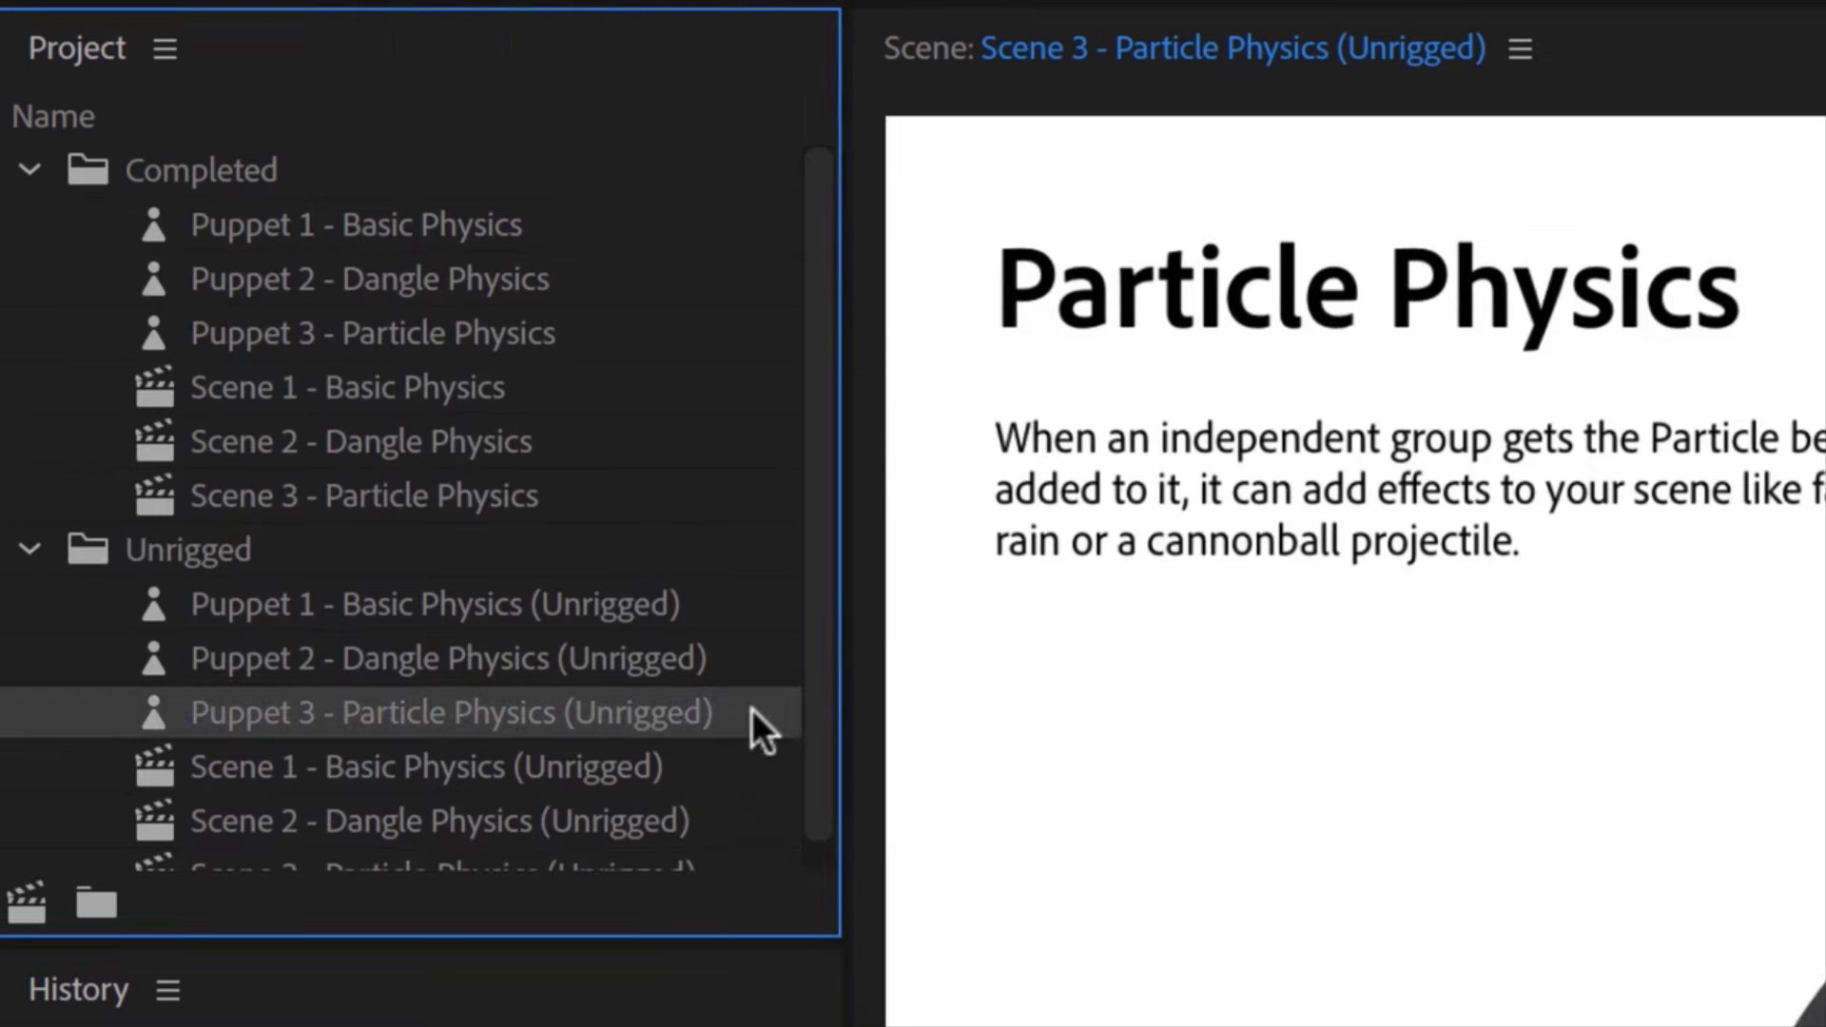
{"action": "double_click", "coordinate": [749, 709]}
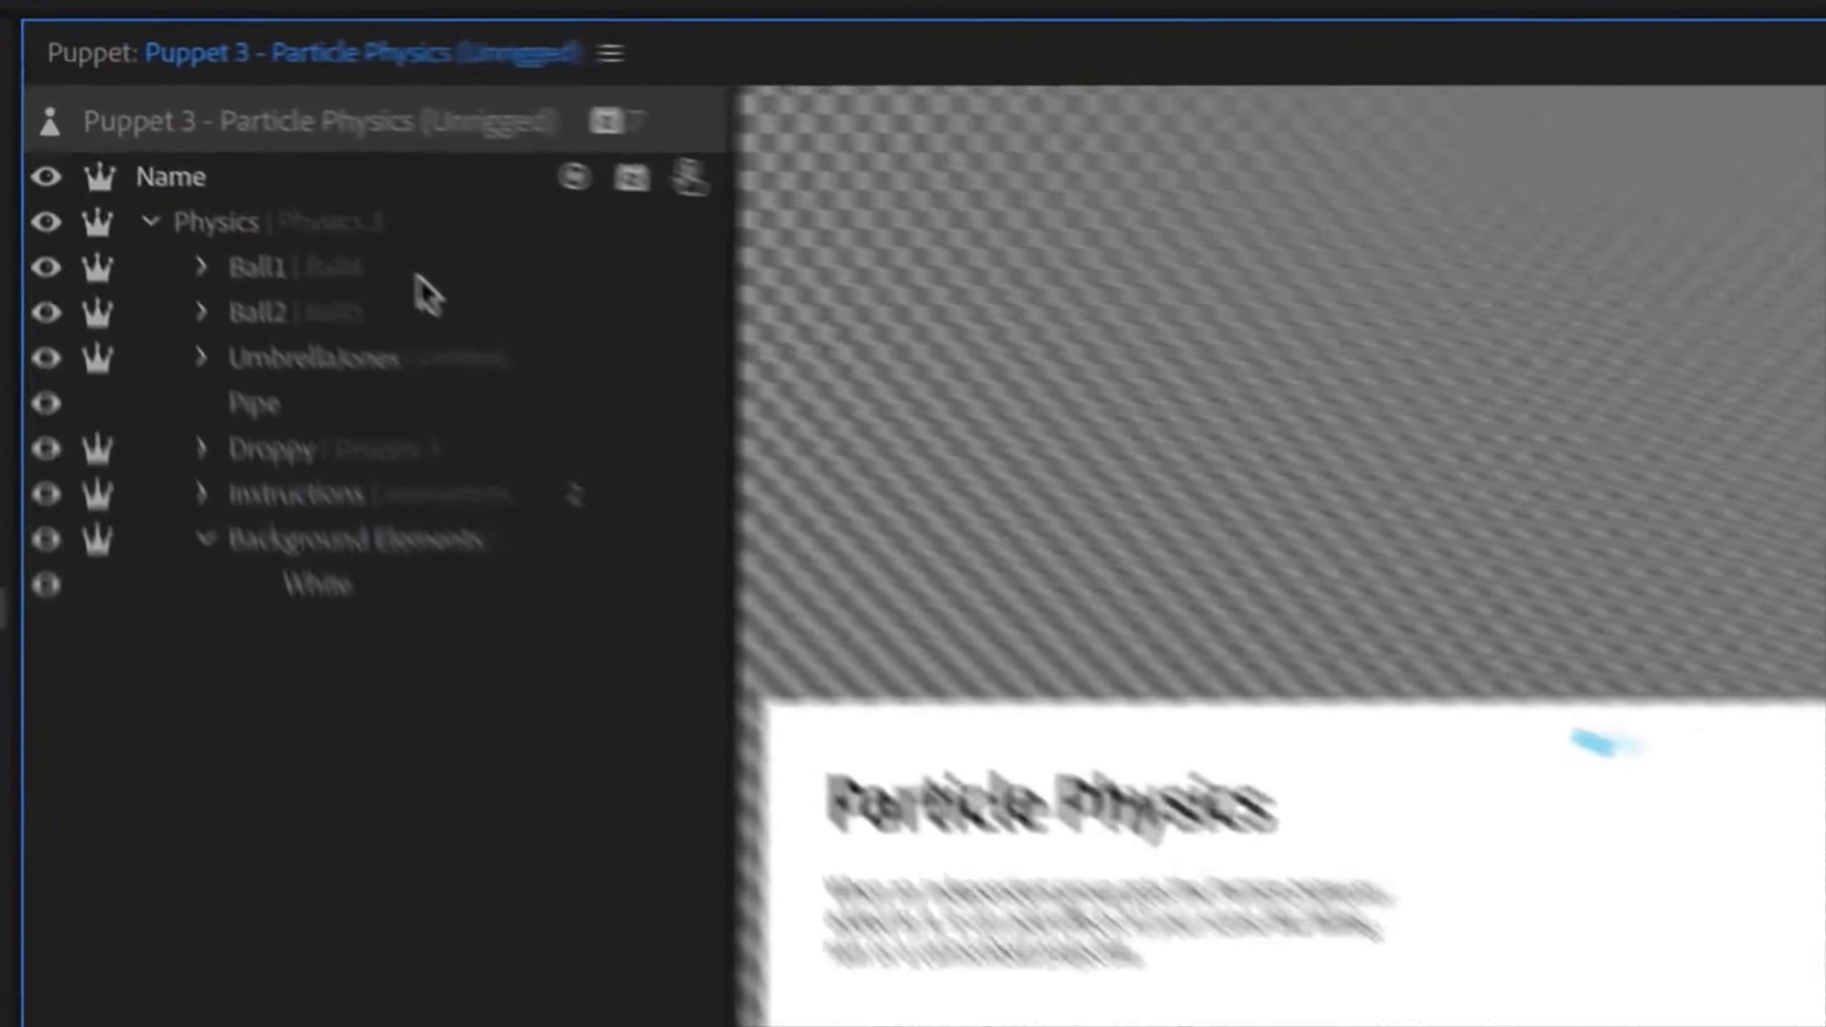
Add a Particles behavior to both Ball1 and Ball2 and set its Particle Mode to Snow
{"action": "left_click", "coordinate": [238, 171]}
{"action": "left_click", "coordinate": [237, 195], "text": "shift"}
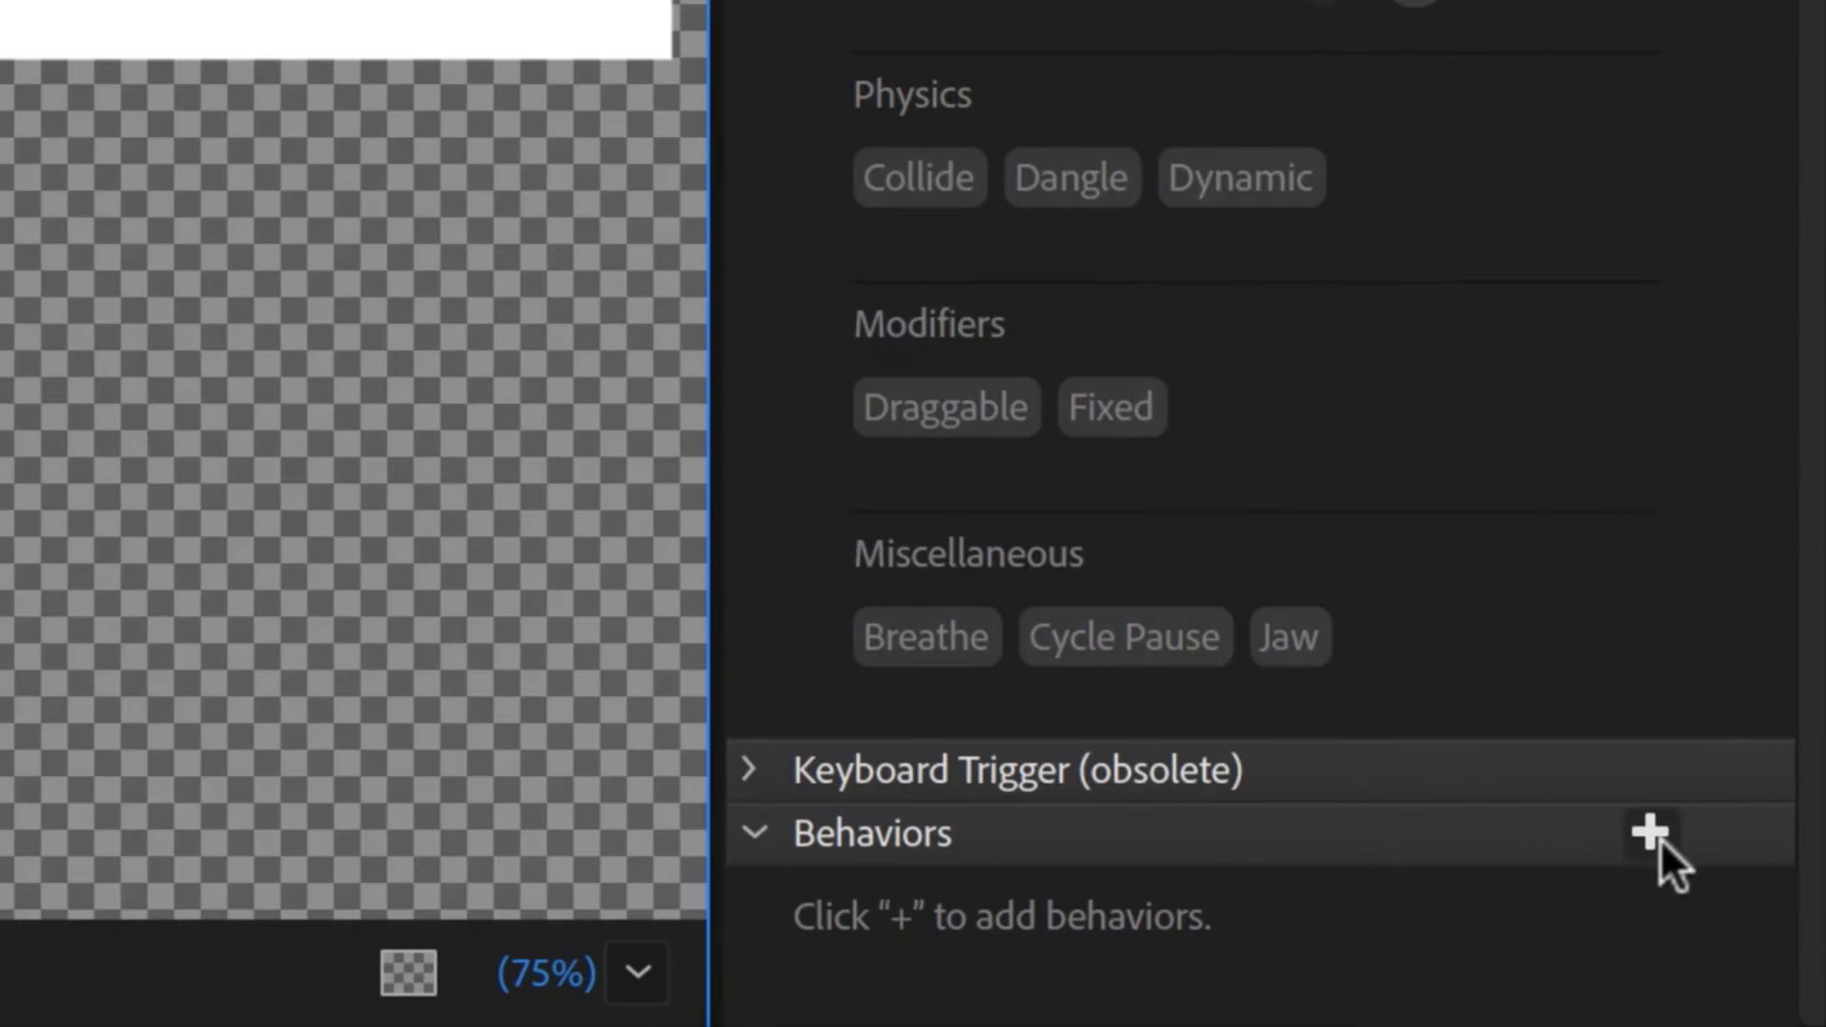
{"action": "left_click", "coordinate": [1651, 833]}
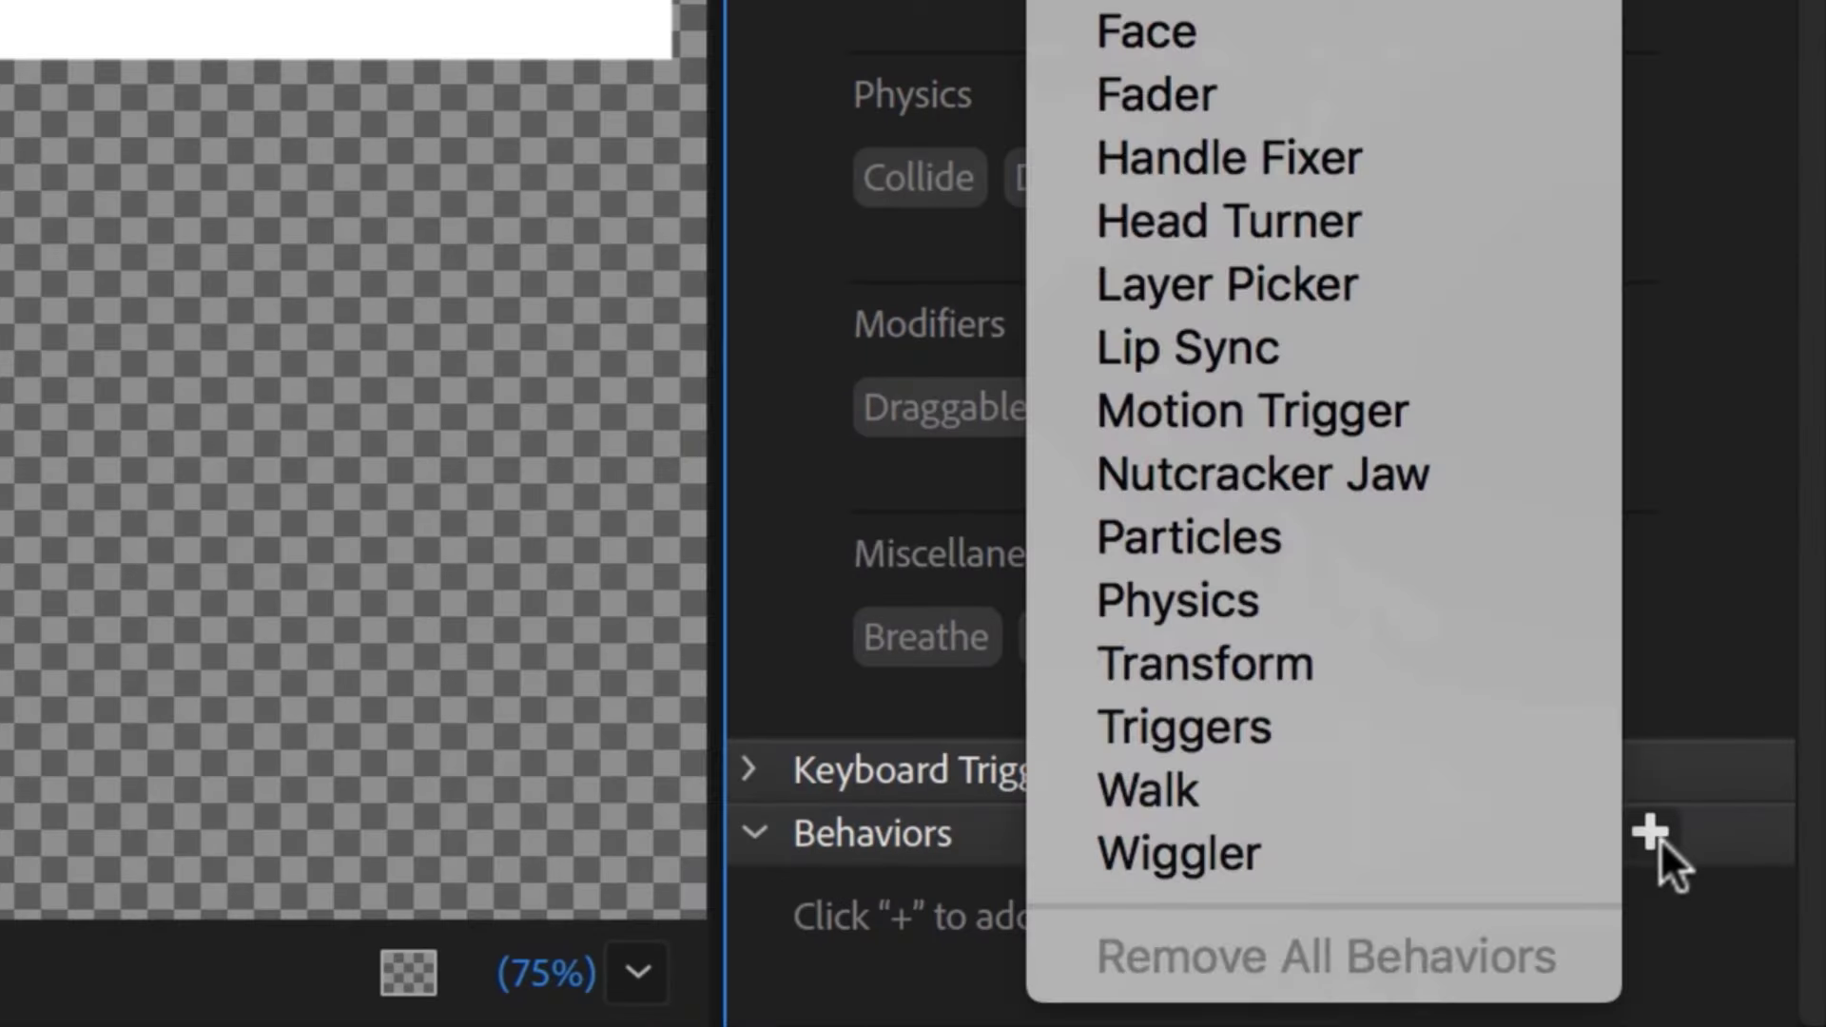
{"action": "left_click", "coordinate": [1508, 549]}
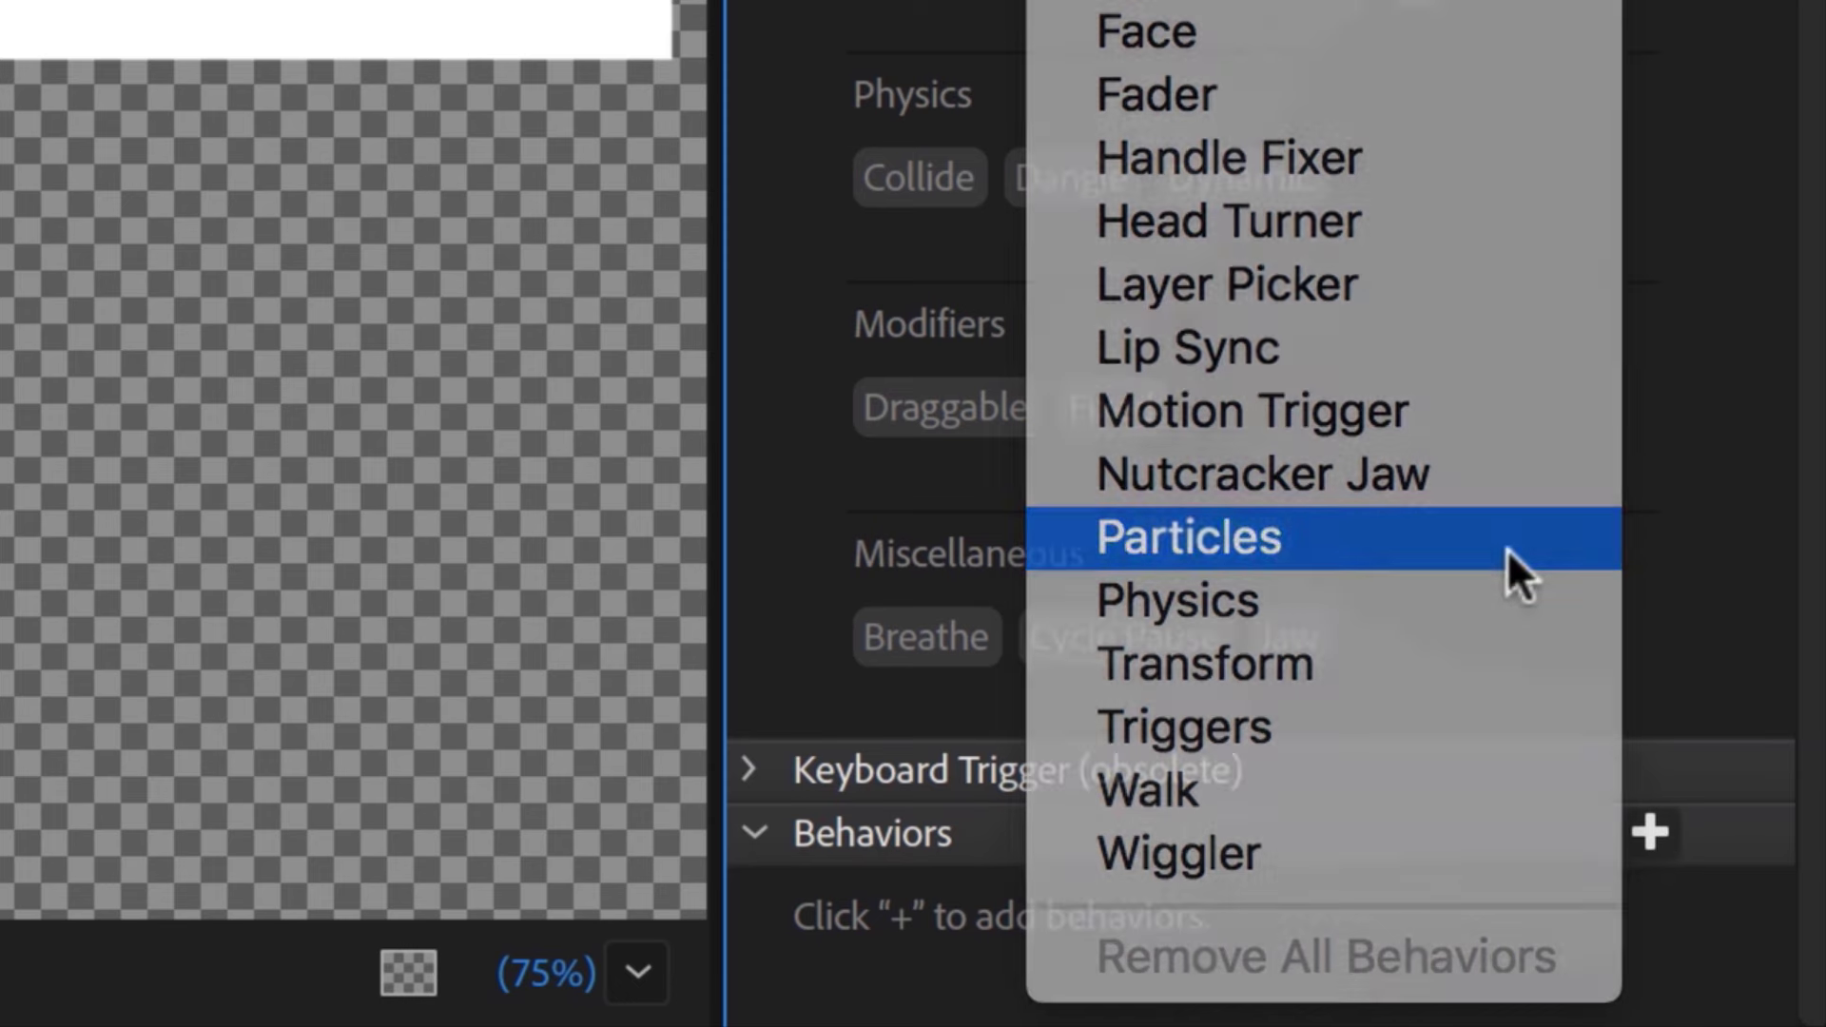
{"action": "scroll", "coordinate": [1636, 608], "scroll_direction": "down", "scroll_amount": 10}
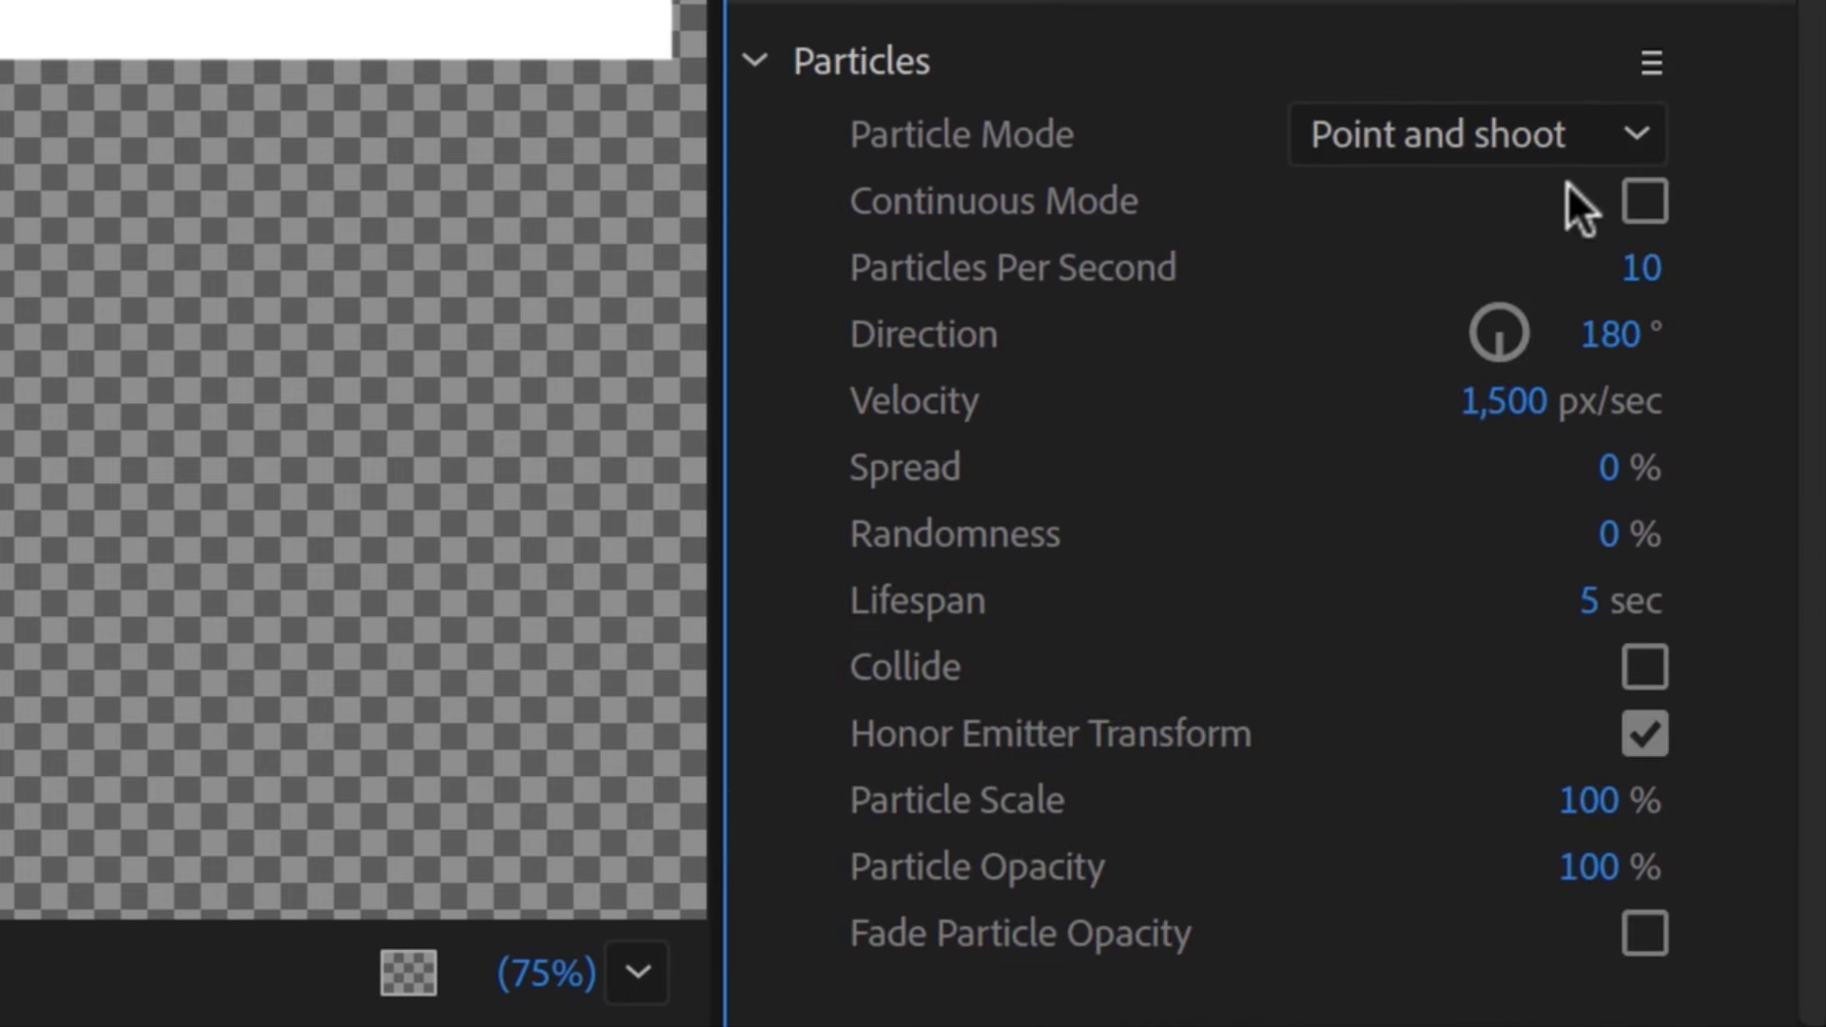
{"action": "left_click", "coordinate": [1571, 133]}
{"action": "left_click", "coordinate": [1548, 211]}
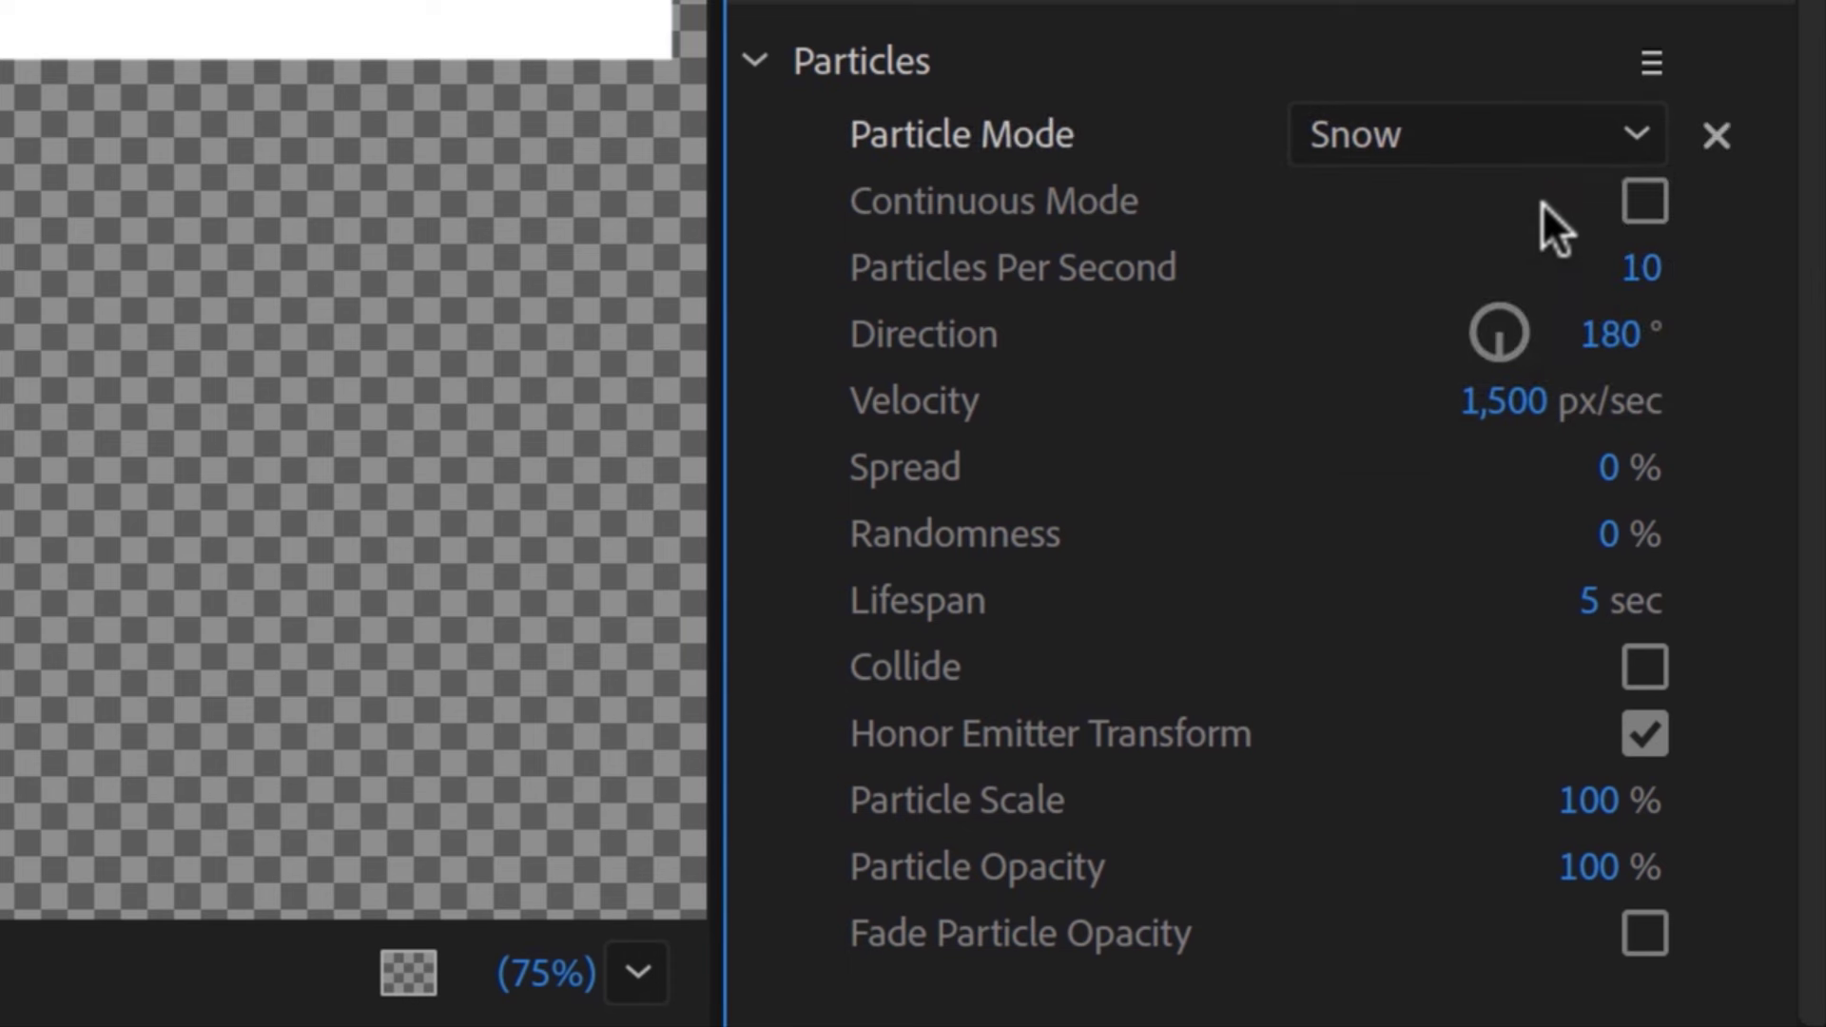
Set the balls' Particles behavior to 5 particles per second, a velocity of 250 px/sec and a spread of 50%
{"action": "left_click", "coordinate": [1648, 271]}
{"action": "type", "text": "5"}
{"action": "key", "text": "Return"}
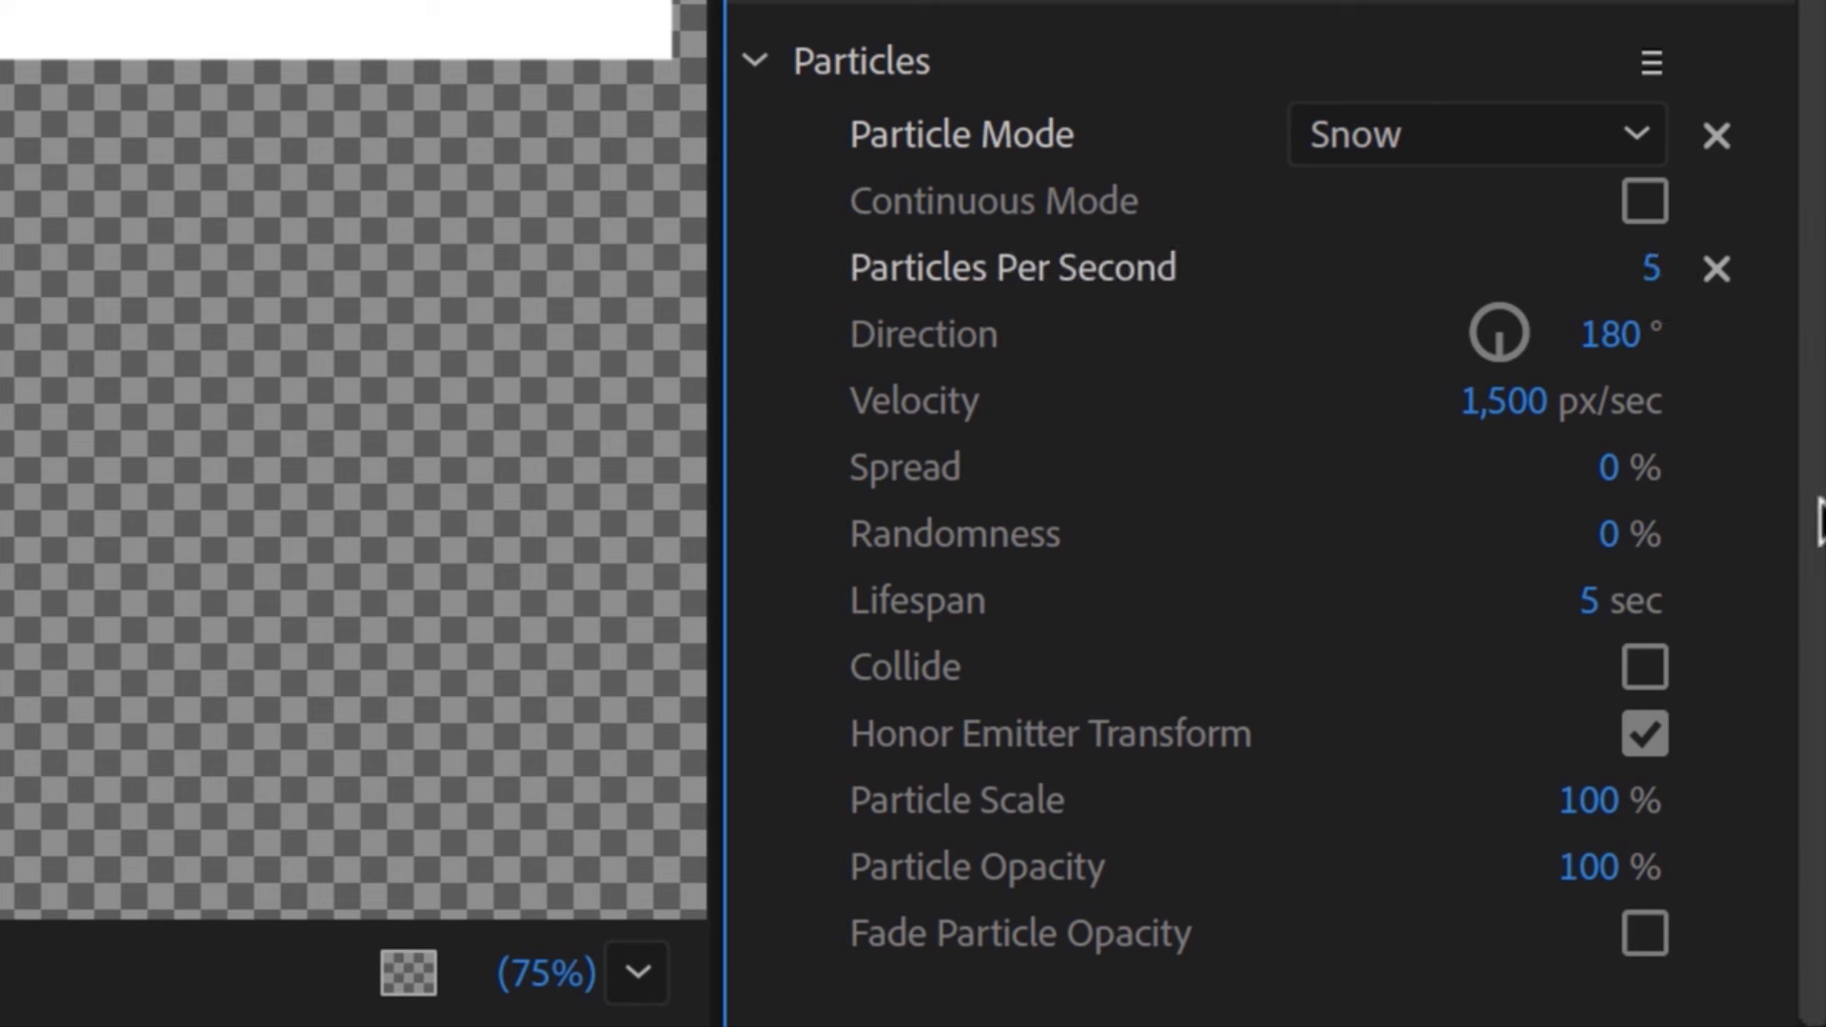
{"action": "left_click", "coordinate": [1496, 394]}
{"action": "type", "text": "250"}
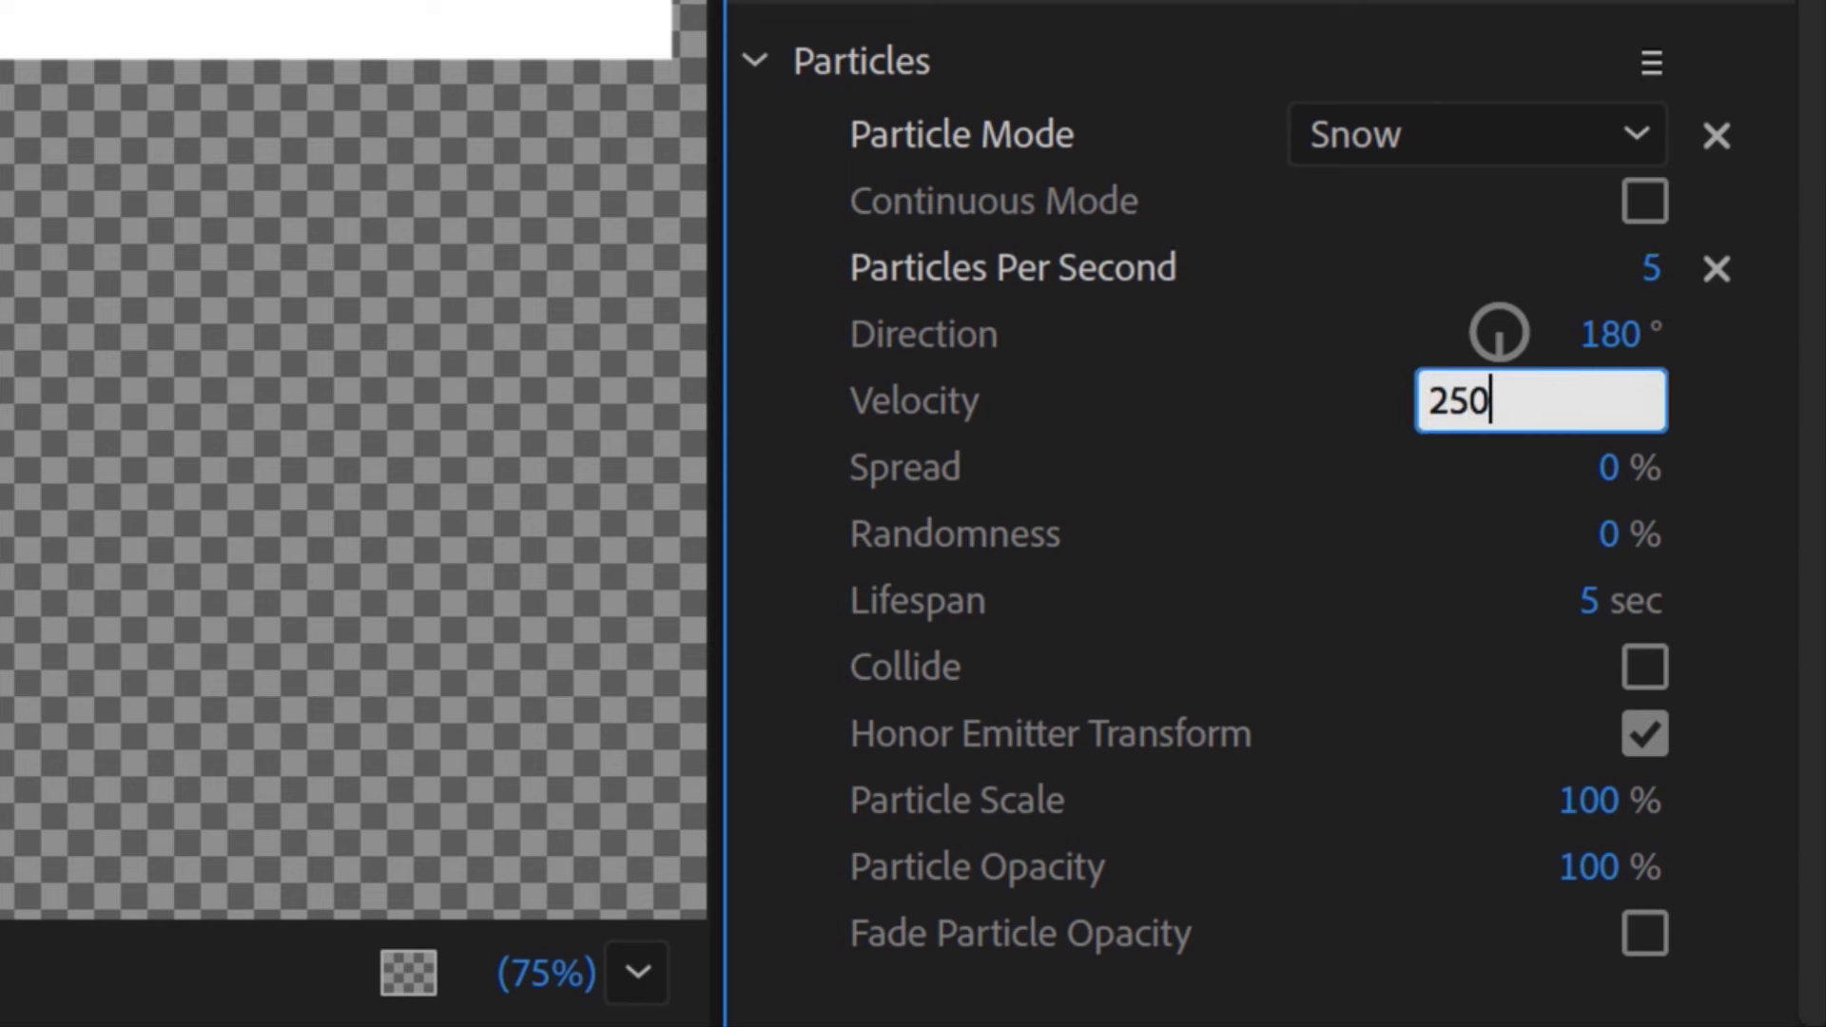
{"action": "key", "text": "Return"}
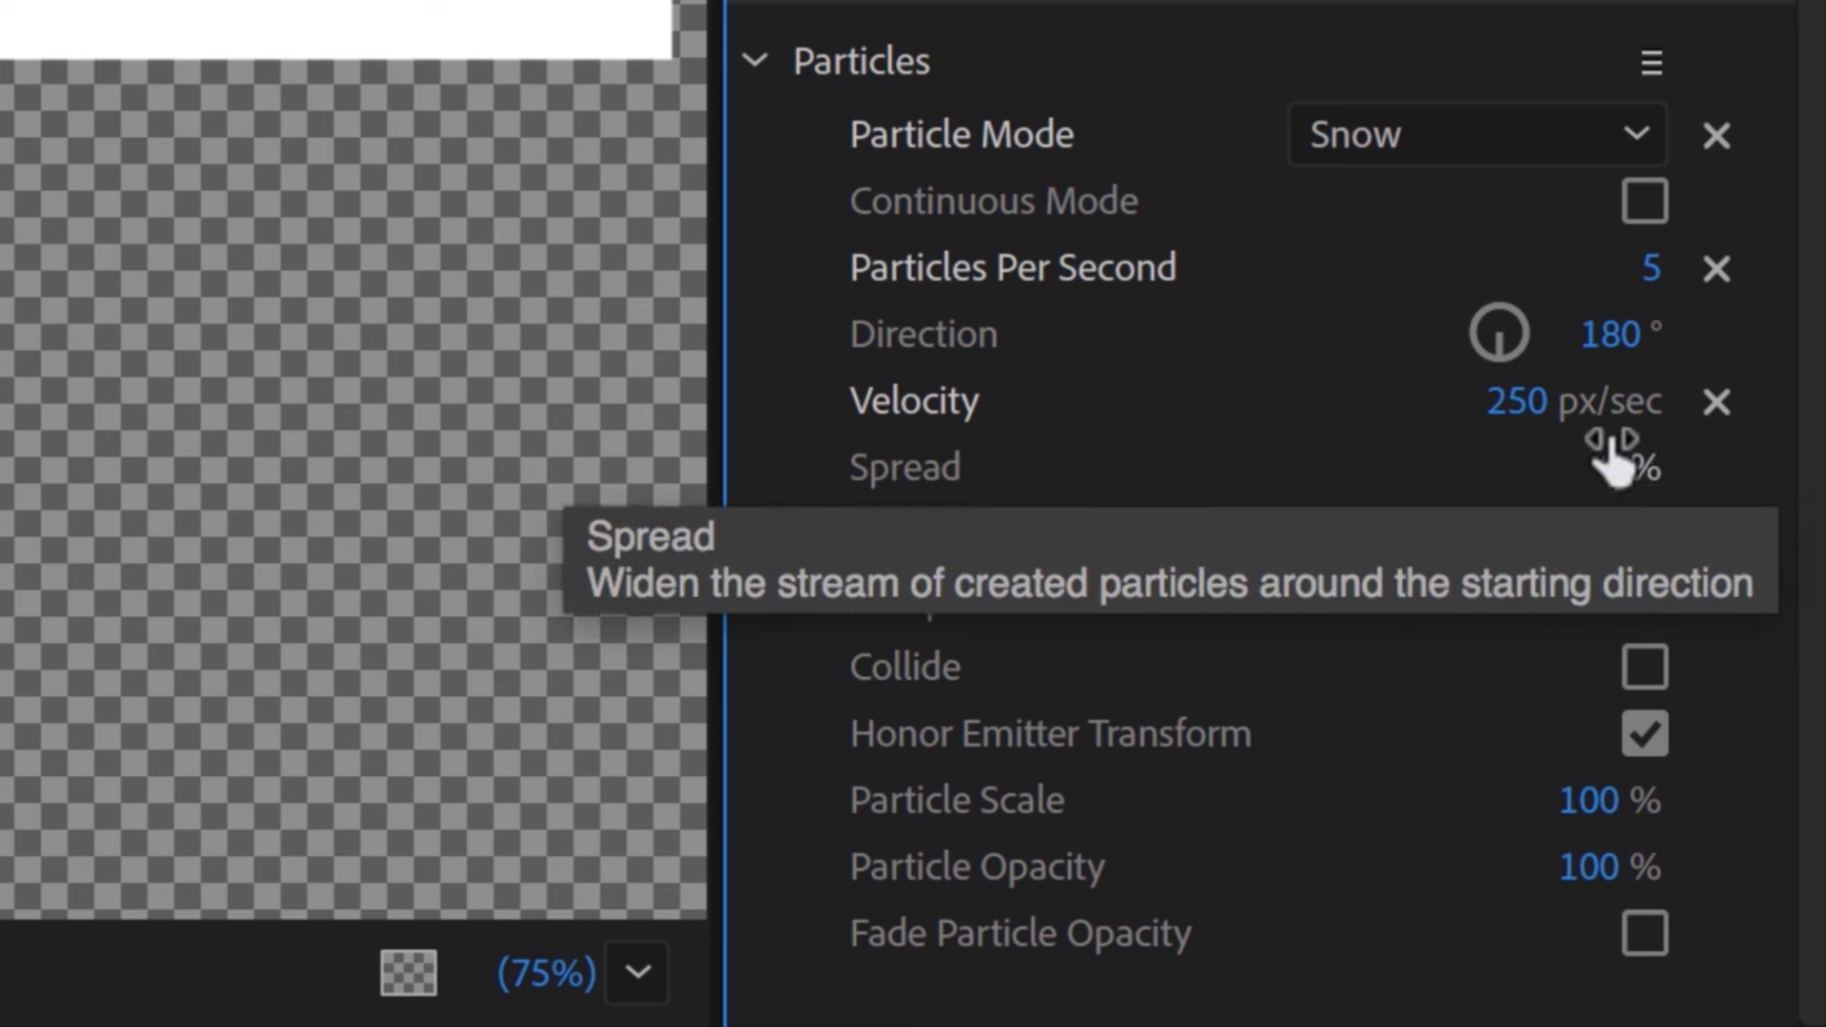
{"action": "left_click", "coordinate": [1612, 468]}
{"action": "type", "text": "50"}
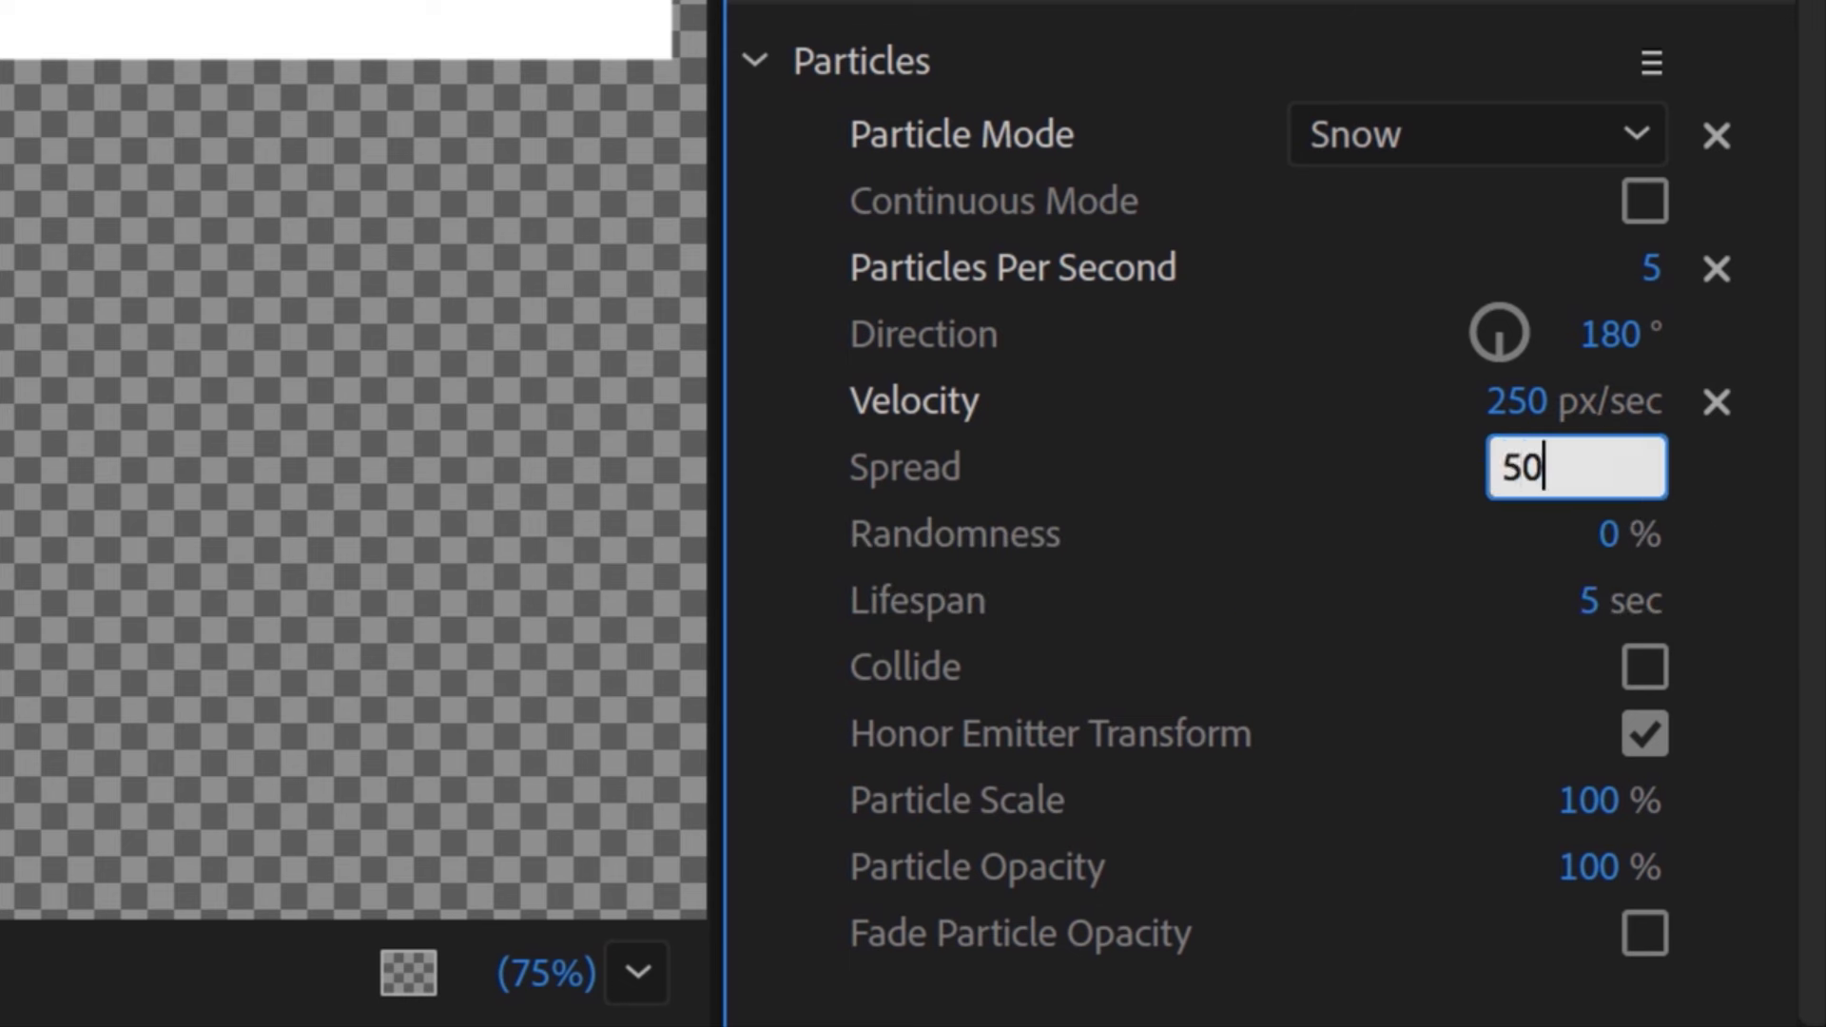
{"action": "key", "text": "Return"}
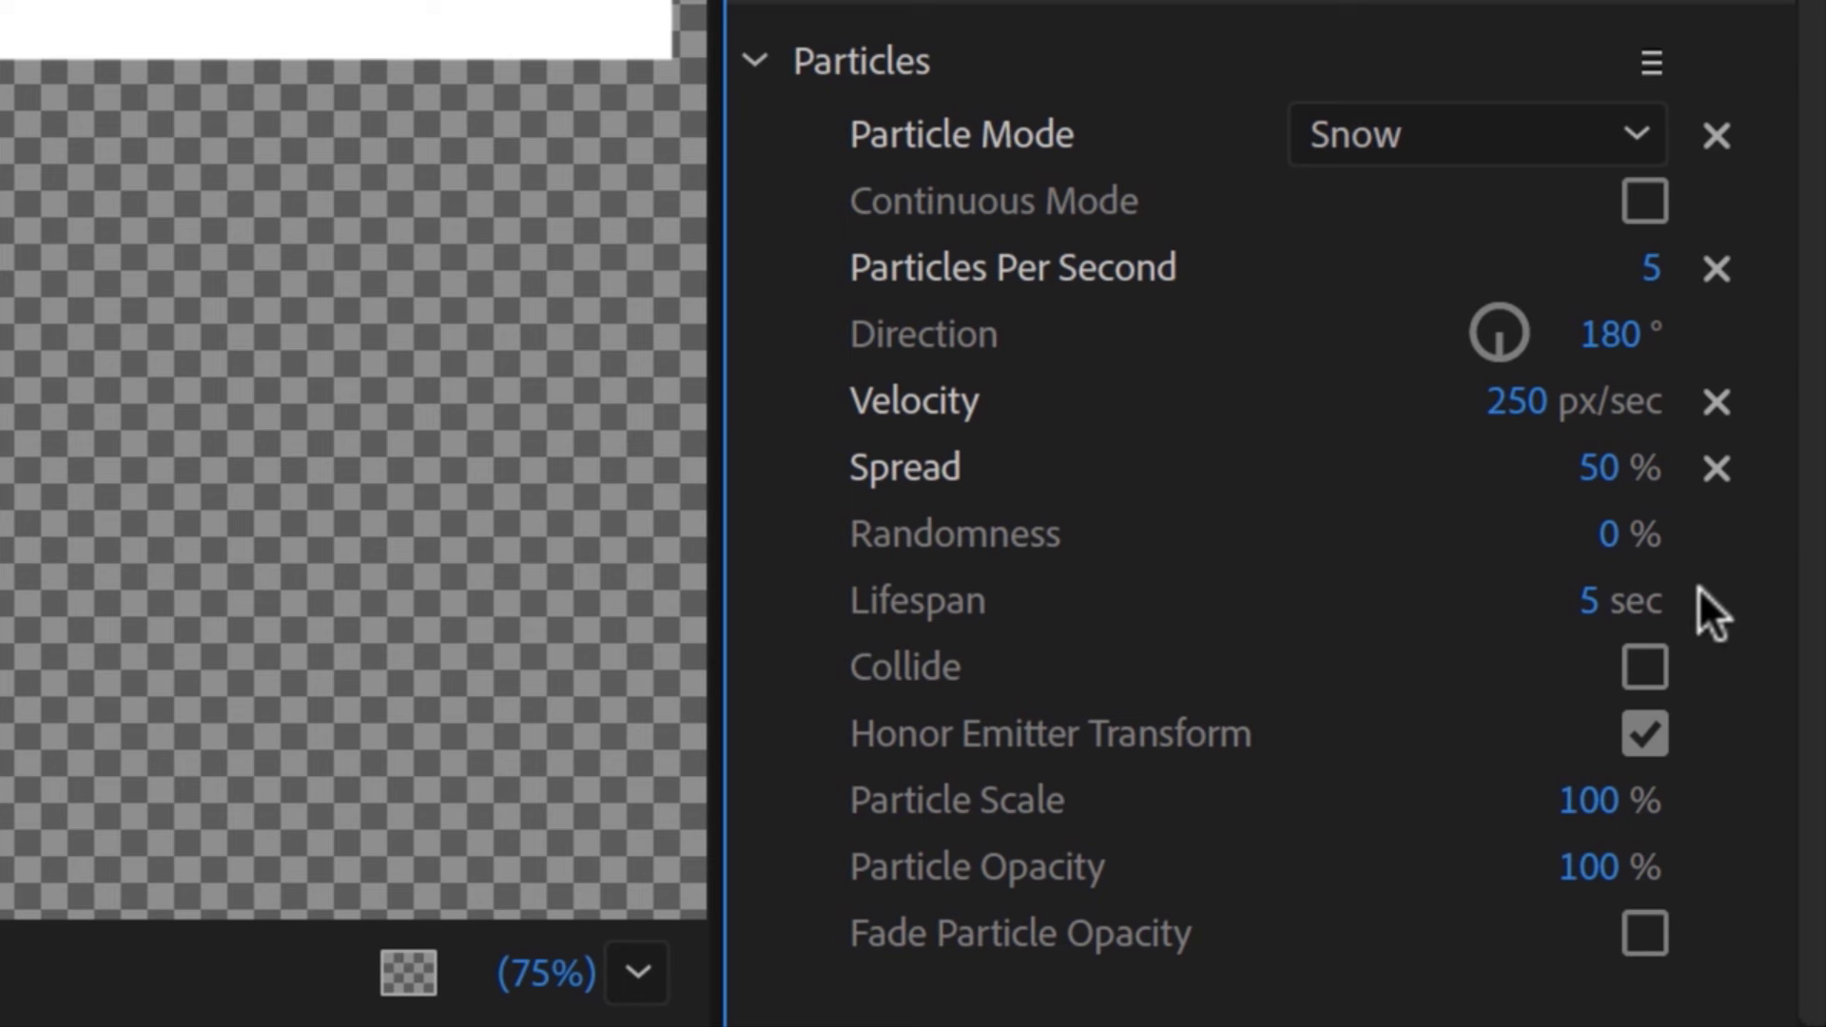
Turn on Collide and Fade Particle Opacity in the Particles behavior shared by both balls
{"action": "left_click", "coordinate": [1644, 667]}
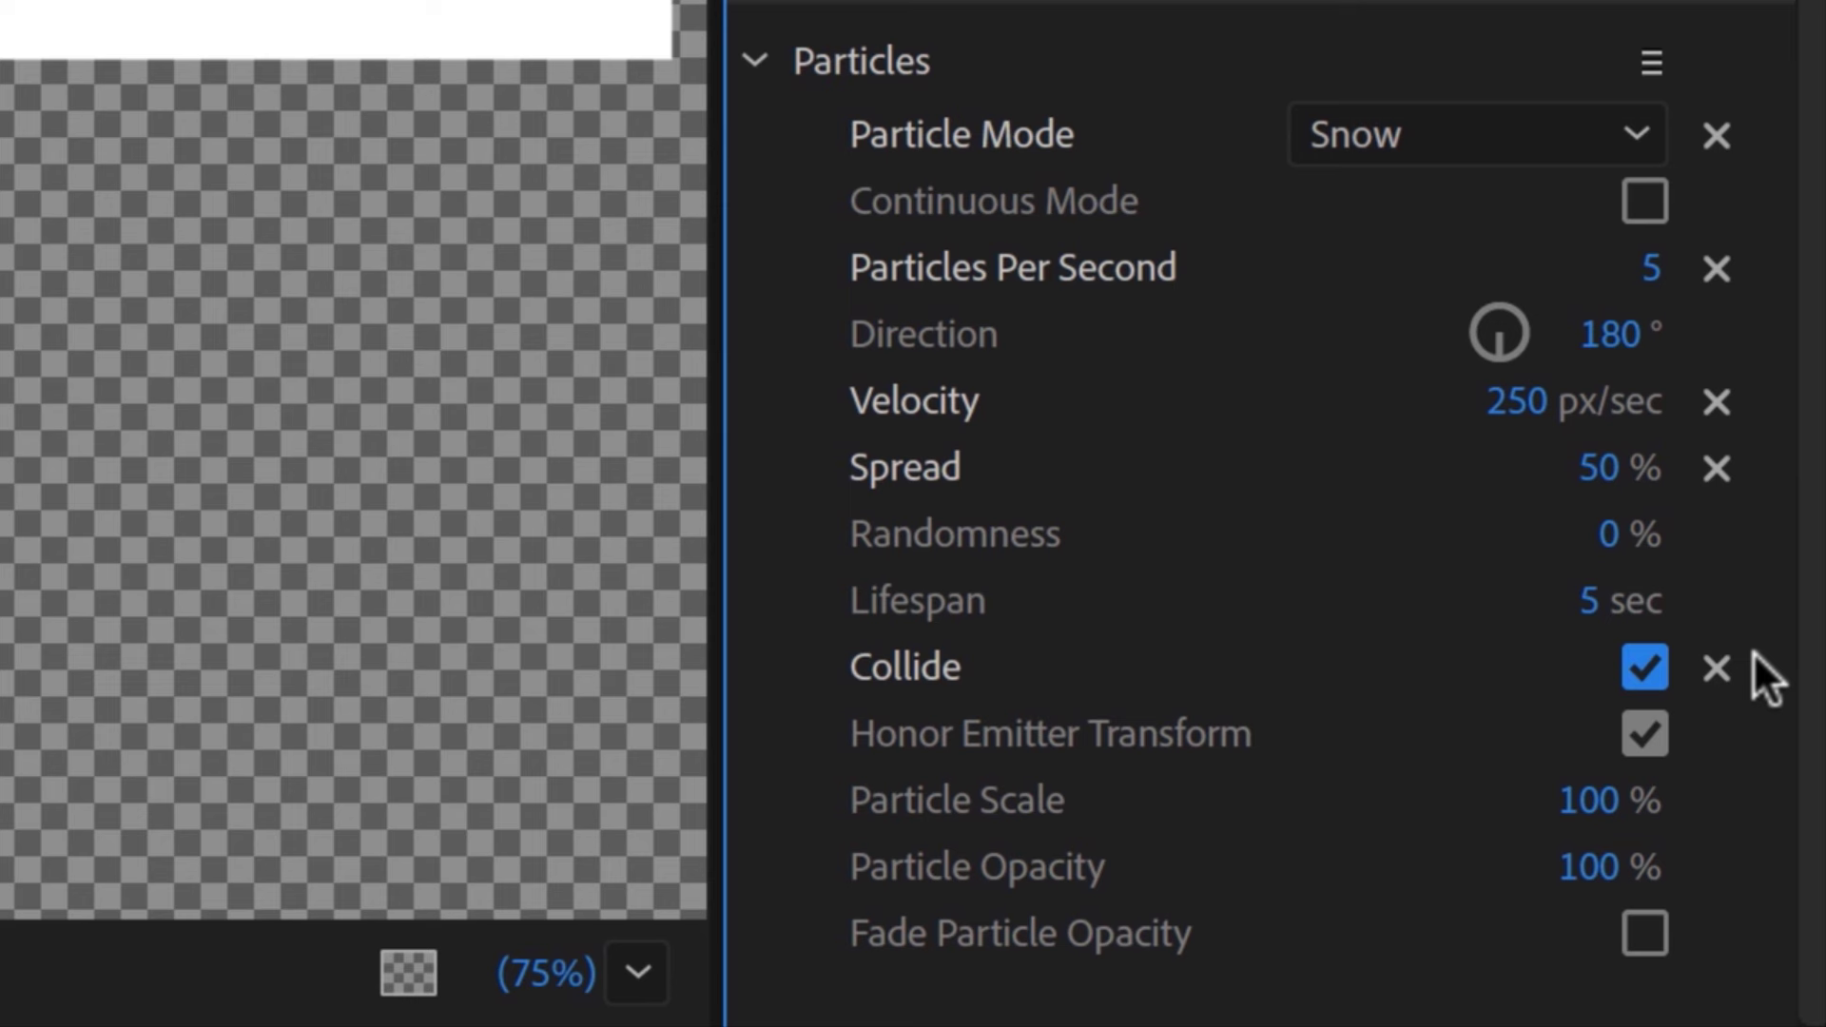
{"action": "left_click", "coordinate": [1645, 934]}
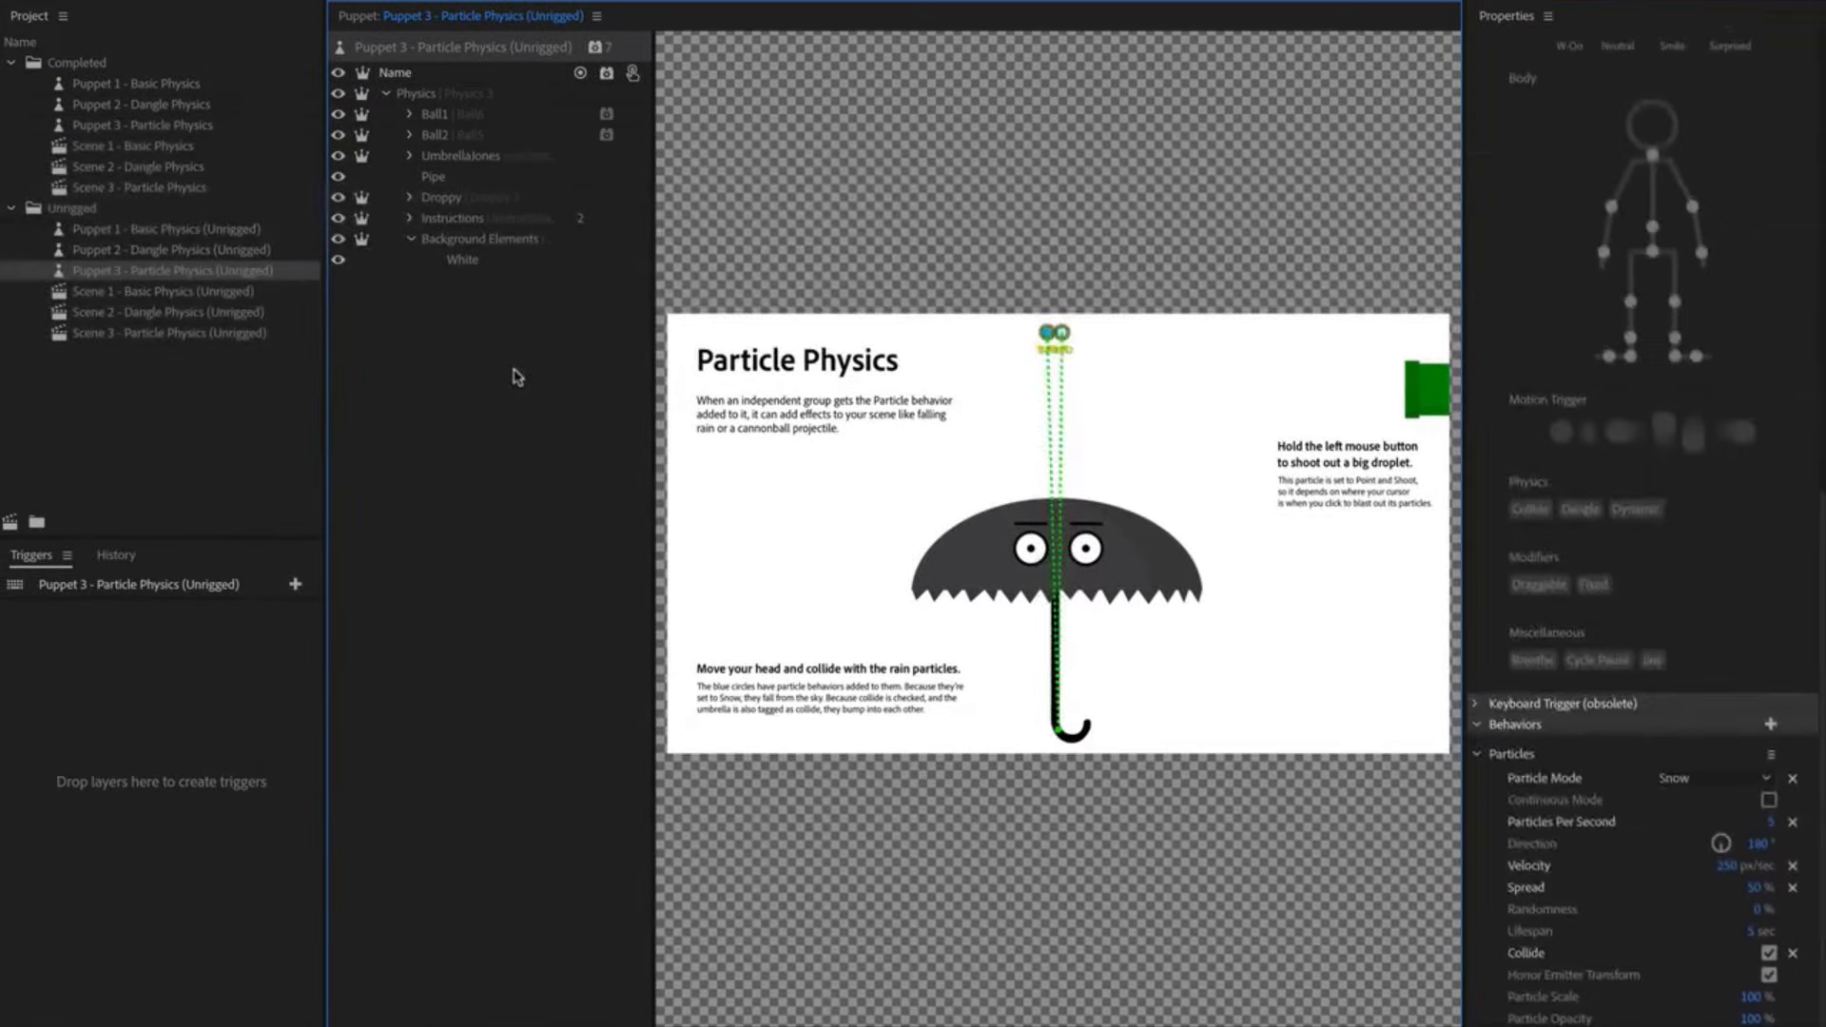
For Ball2 only, set the Particles behavior's Randomness to 100% and Particles Per Second to 4
{"action": "left_click", "coordinate": [513, 136]}
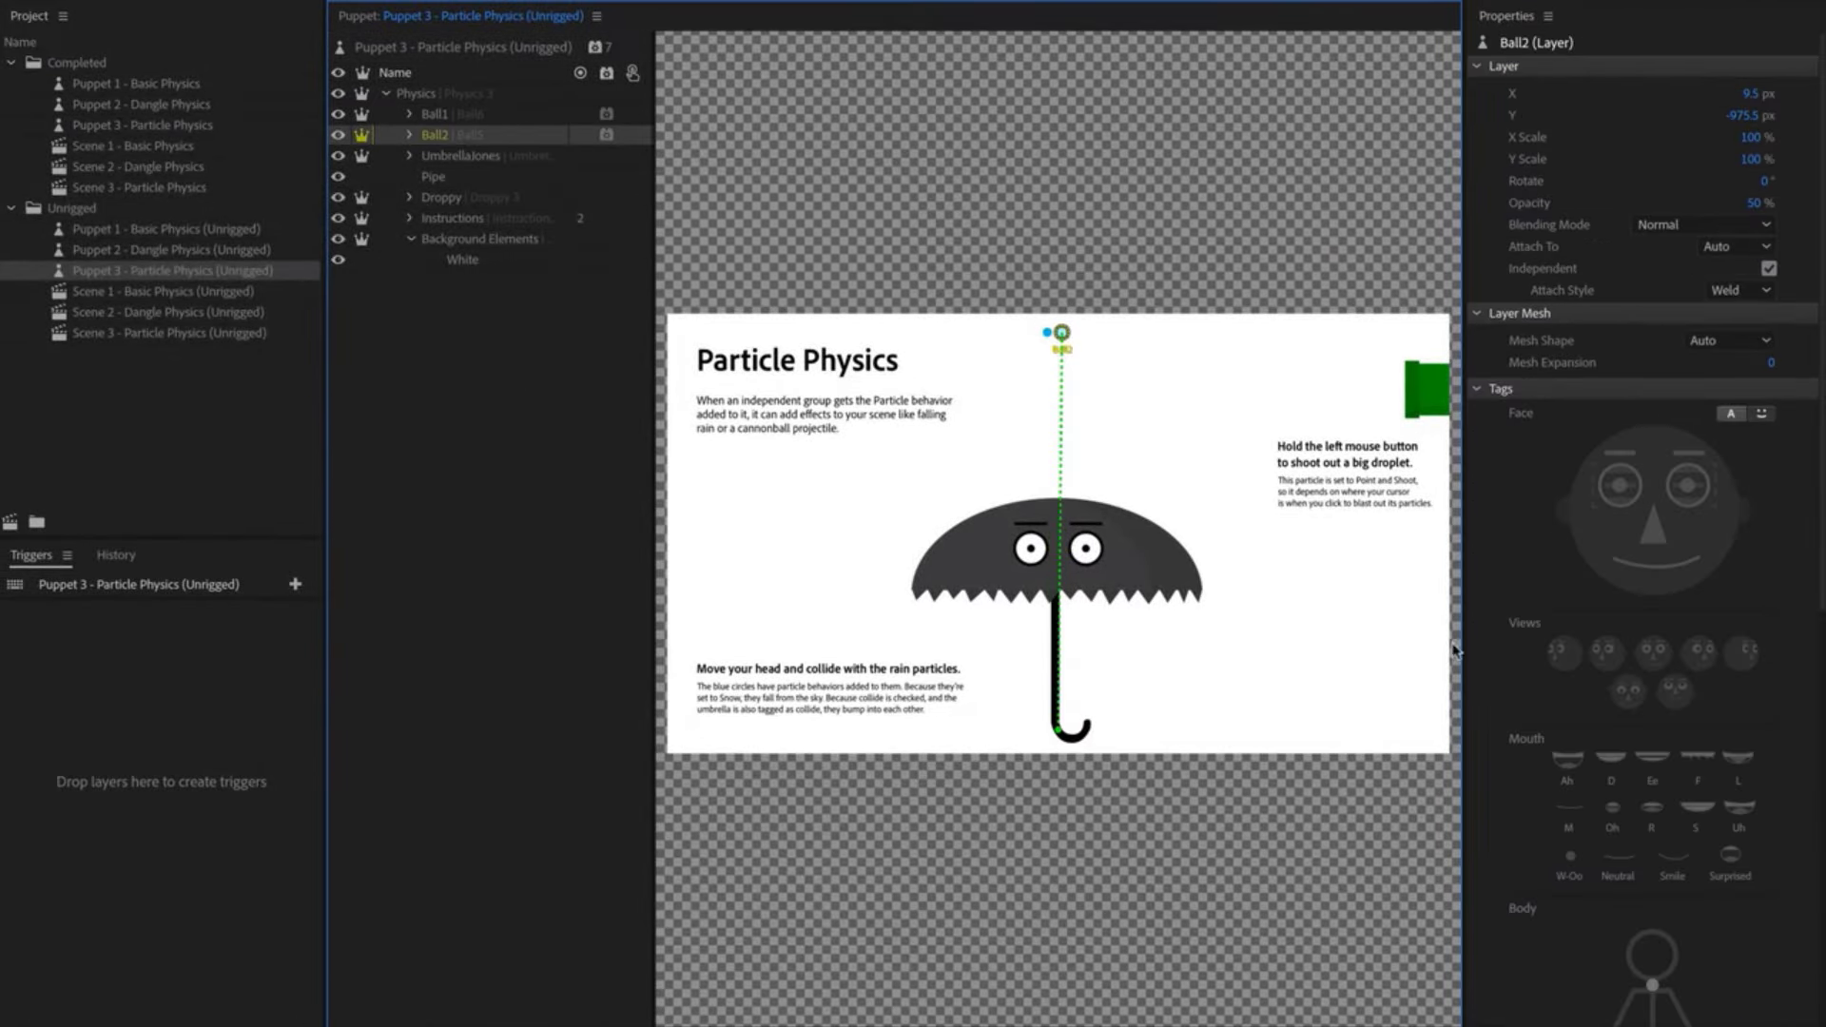
{"action": "scroll", "coordinate": [1795, 844], "scroll_direction": "down", "scroll_amount": 10}
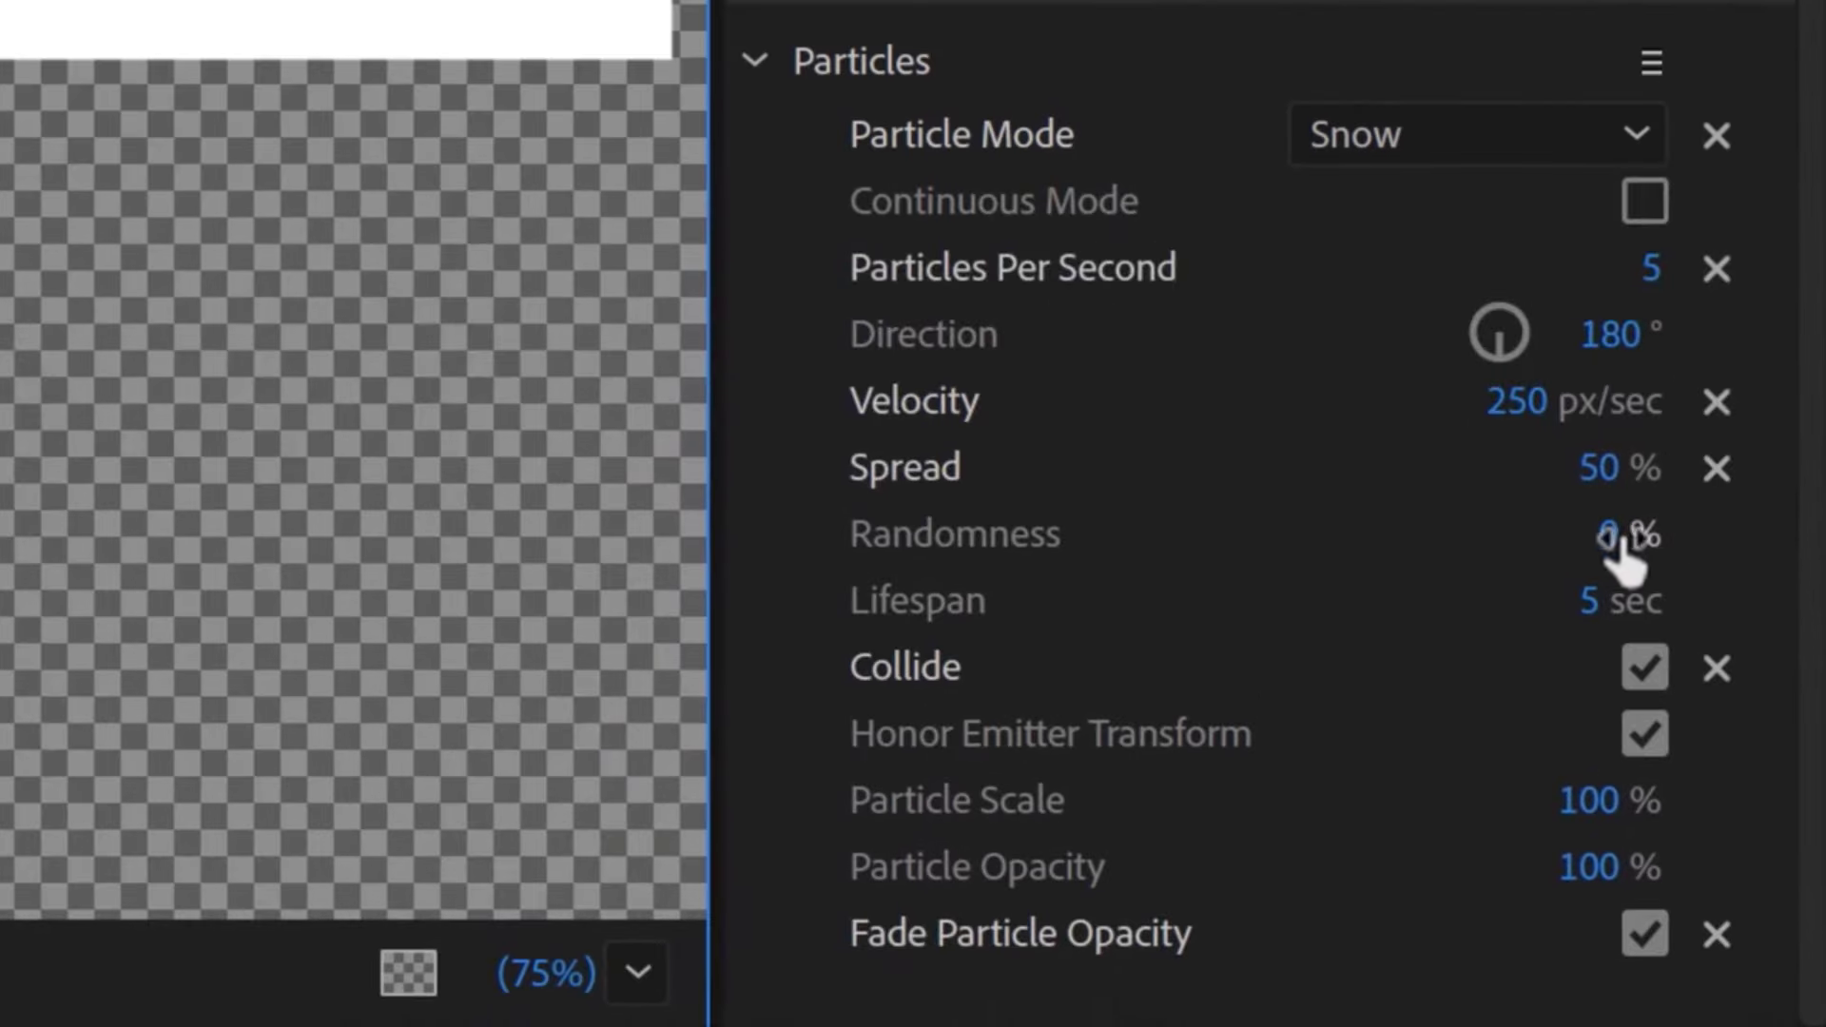
{"action": "left_click", "coordinate": [1763, 912]}
{"action": "type", "text": "100"}
{"action": "key", "text": "Return"}
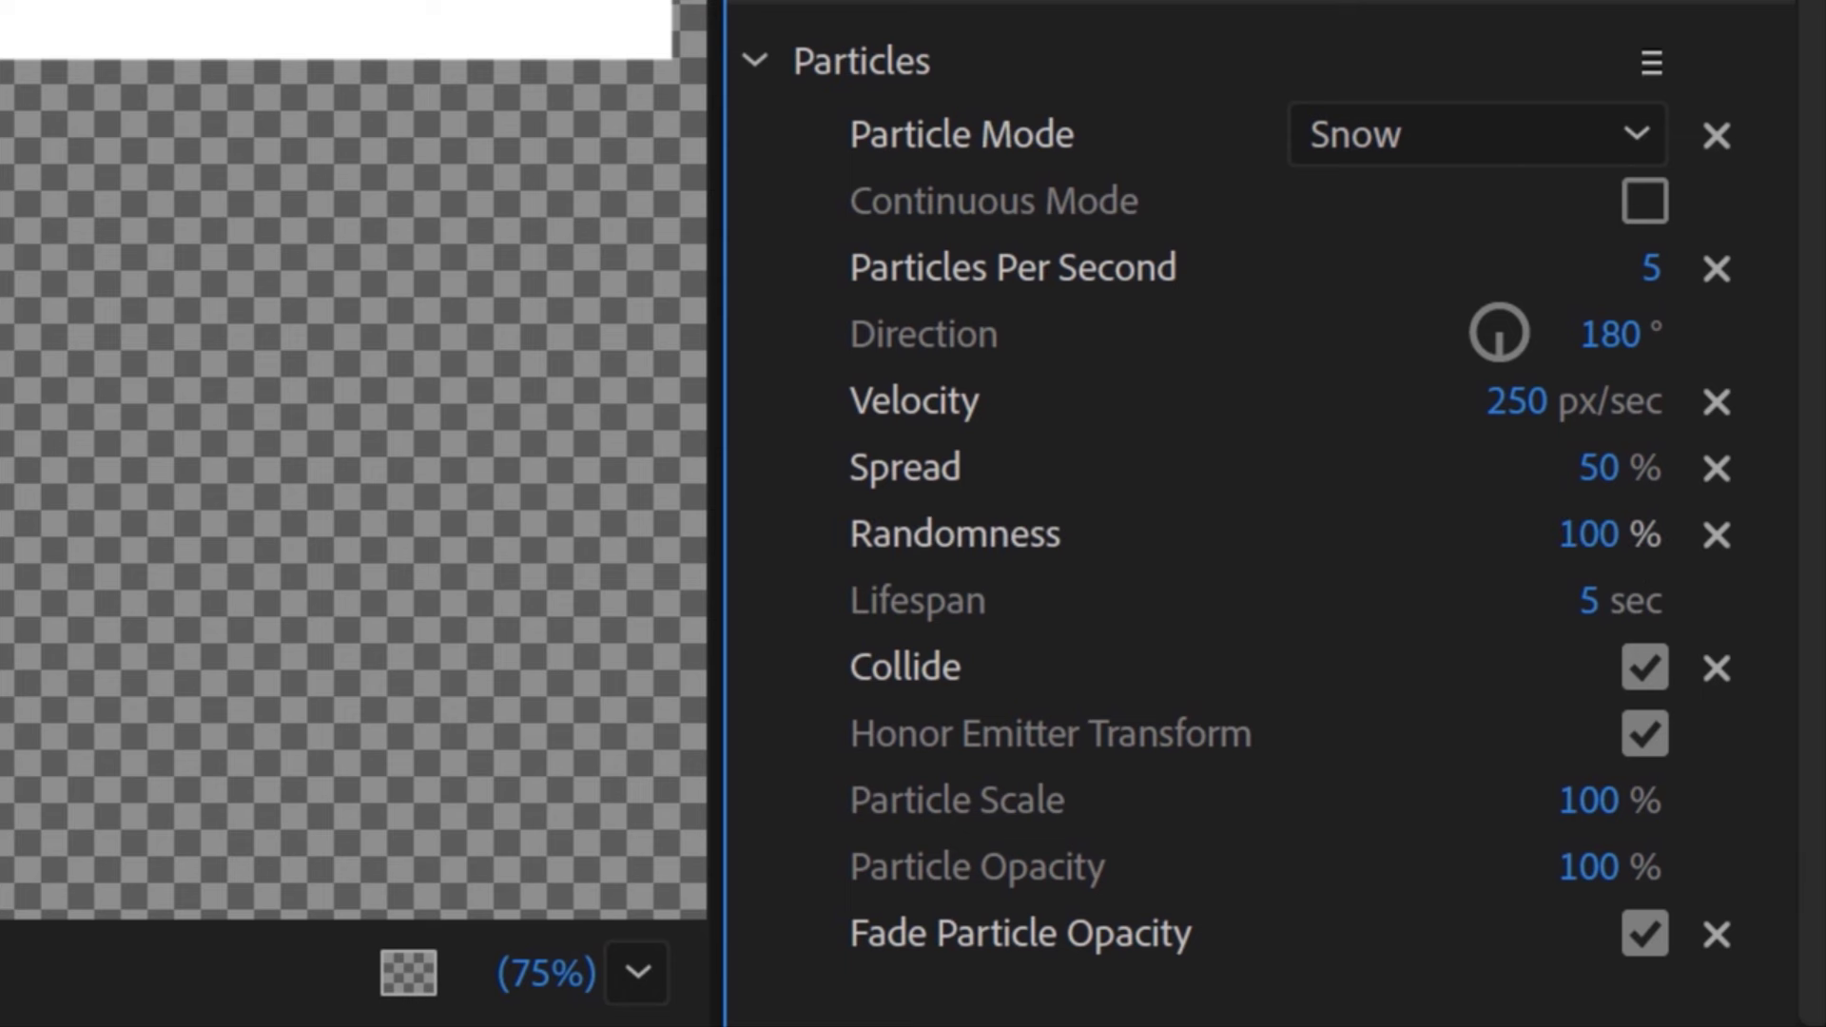
{"action": "left_click", "coordinate": [1650, 267]}
{"action": "type", "text": "4"}
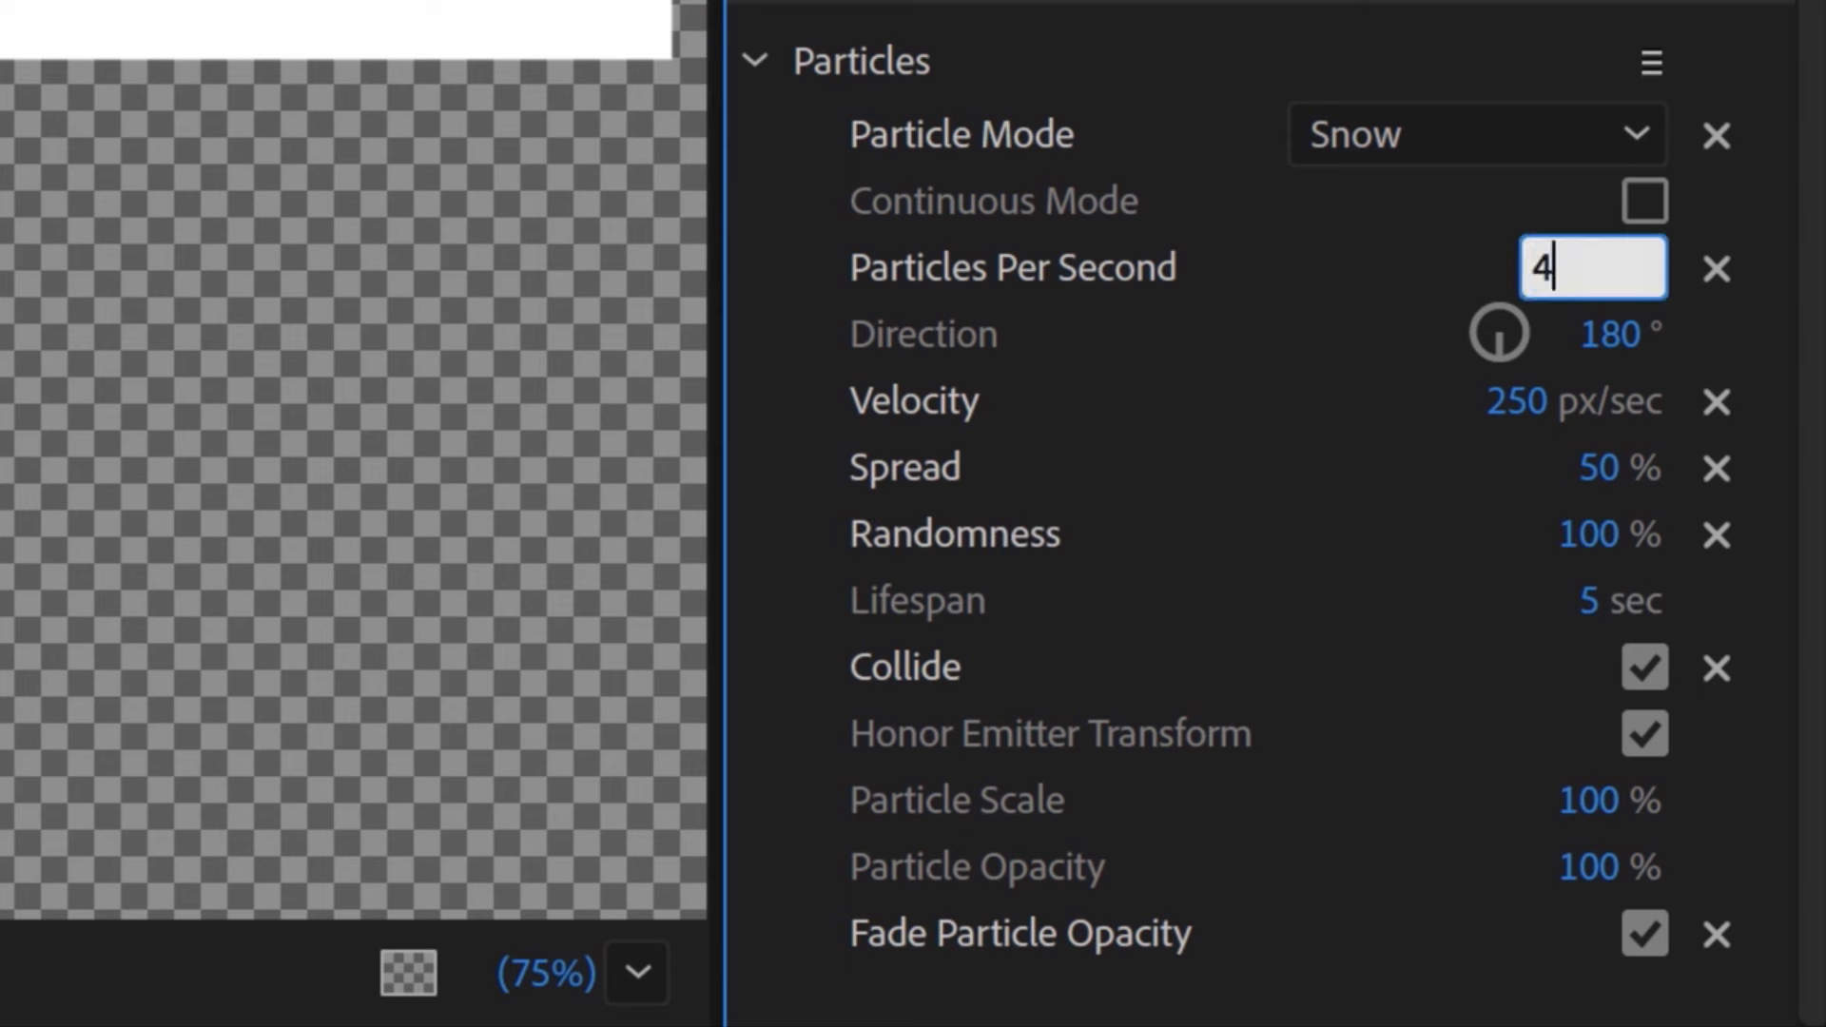
{"action": "key", "text": "Return"}
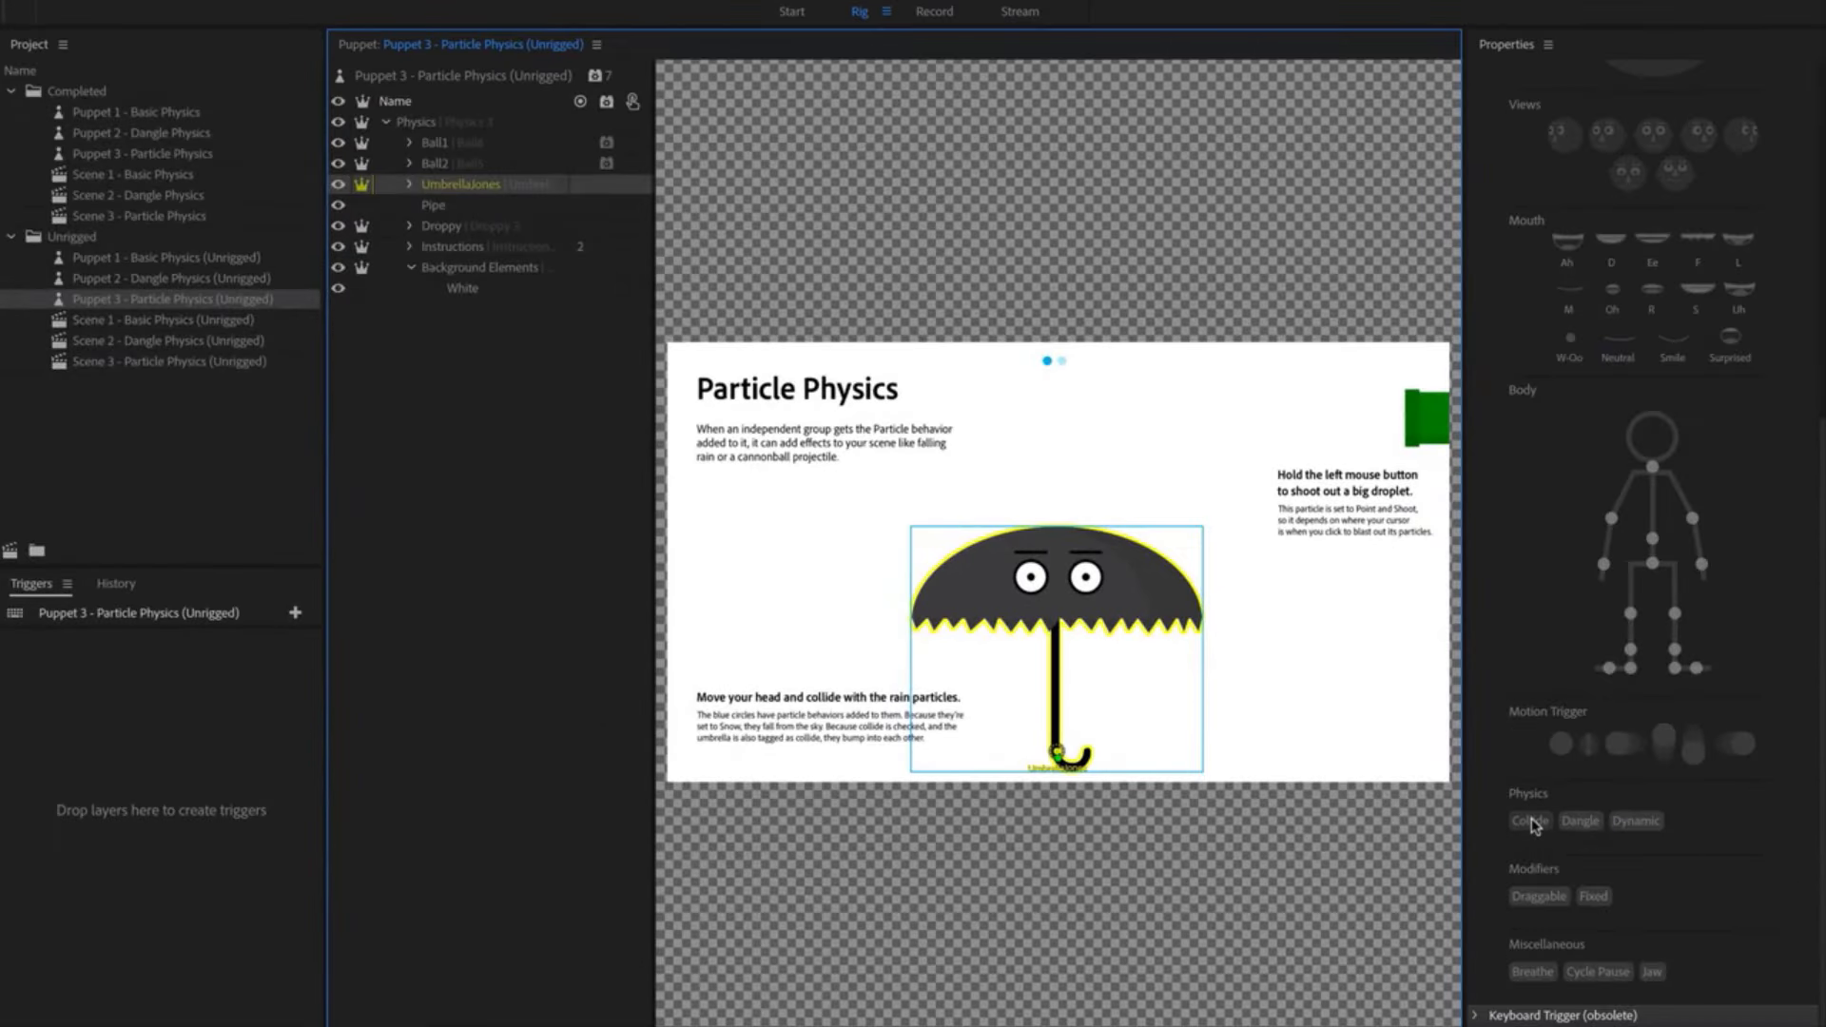
Tag the UmbrellaJones group with the Collide physics tag
{"action": "left_click", "coordinate": [1533, 821]}
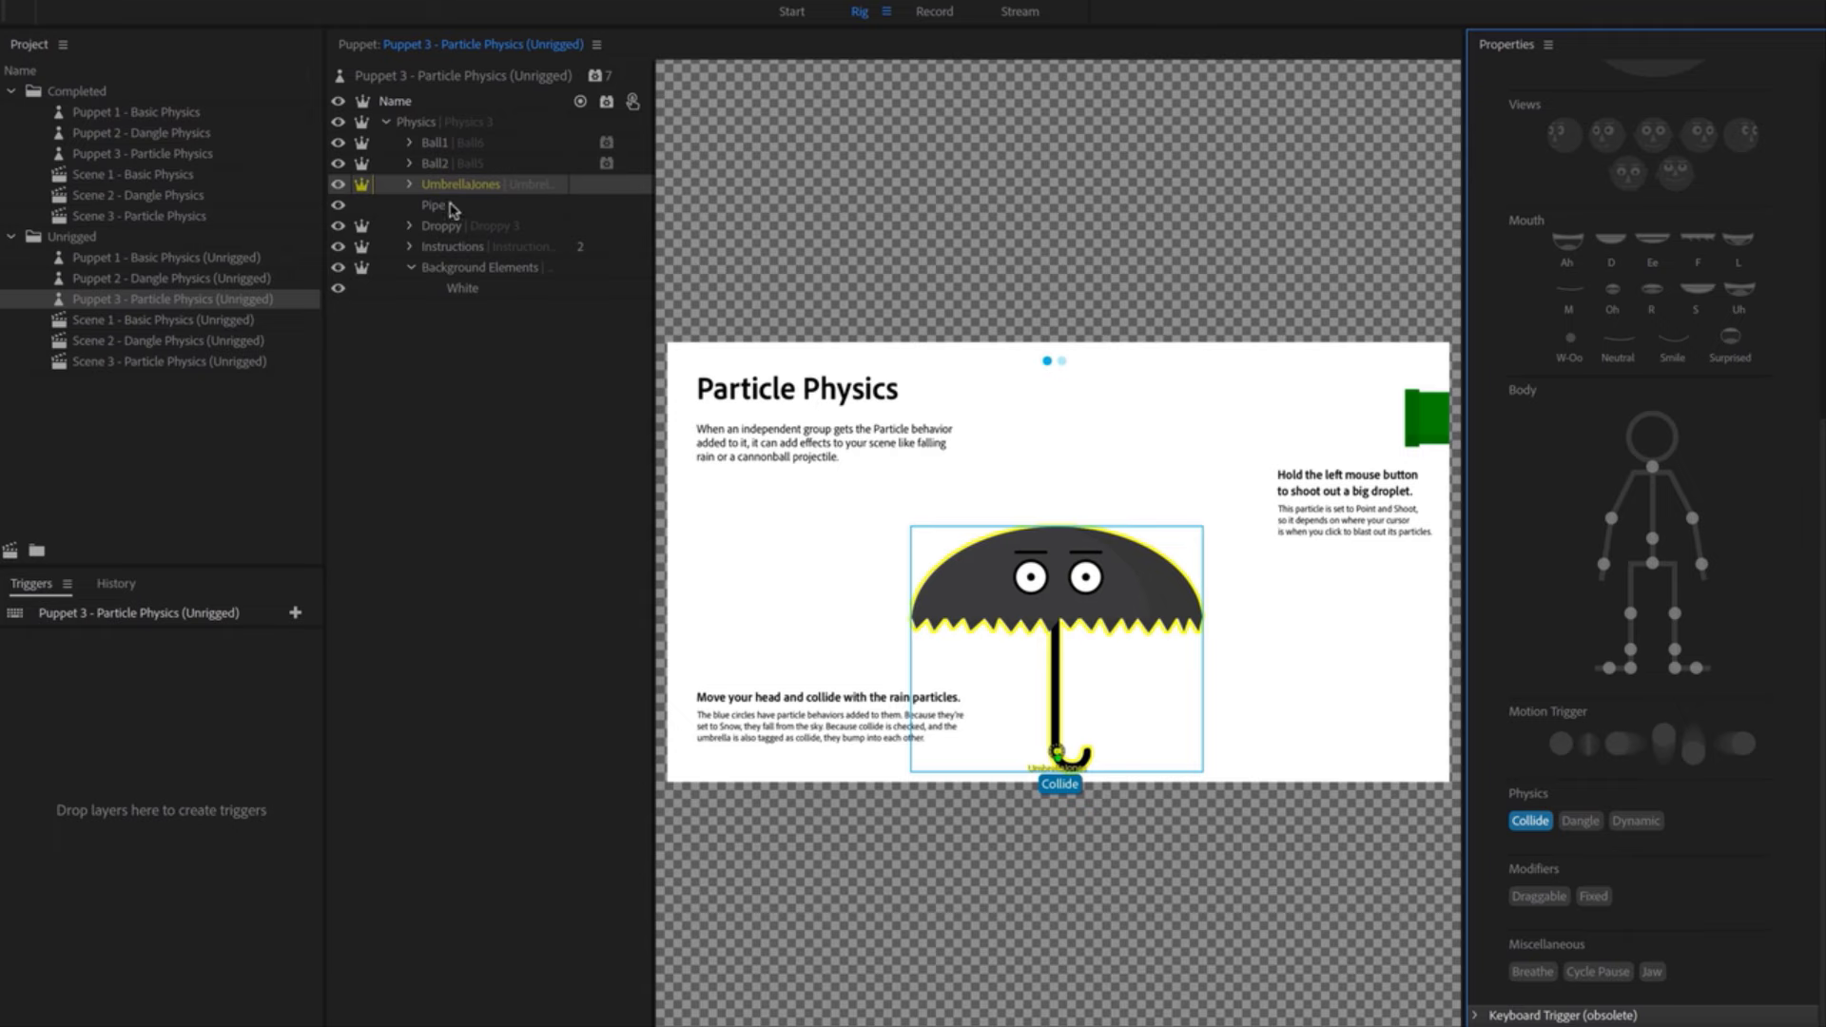
Add a Particles behavior to the Droppy group and set its Particle Mode to Cannon
{"action": "left_click", "coordinate": [476, 228]}
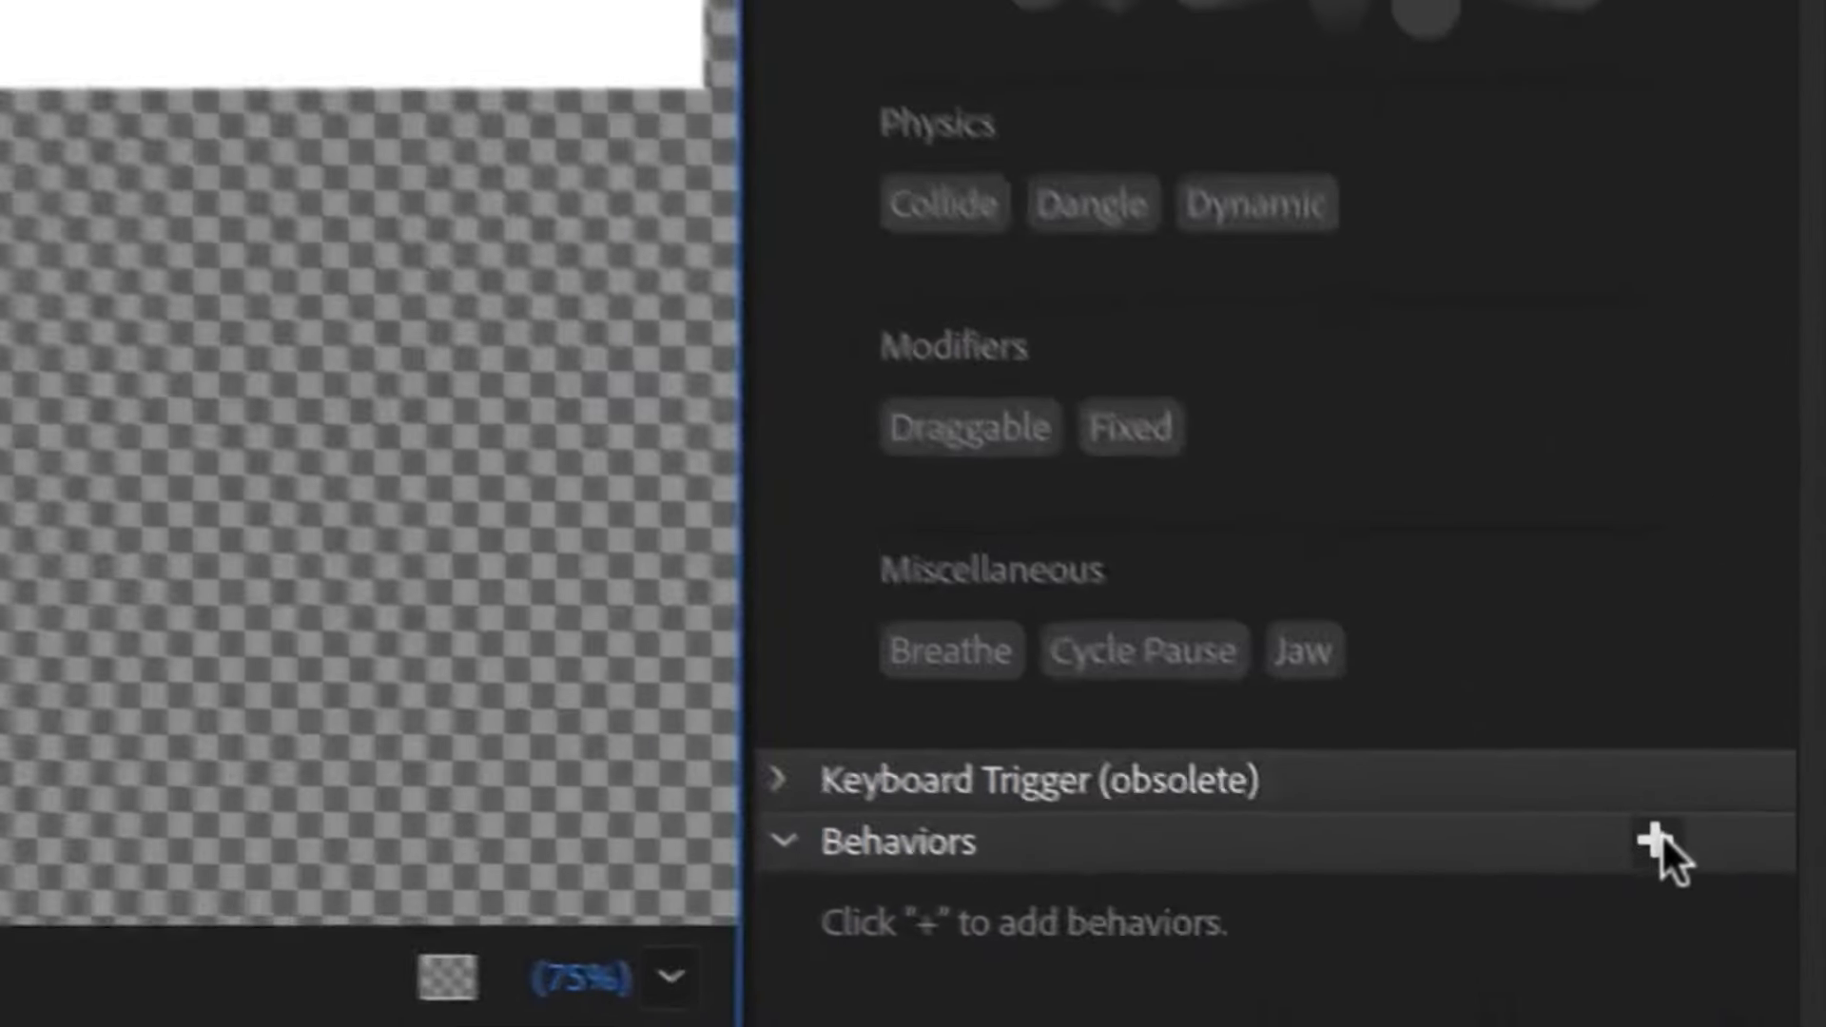
{"action": "left_click", "coordinate": [1769, 1025]}
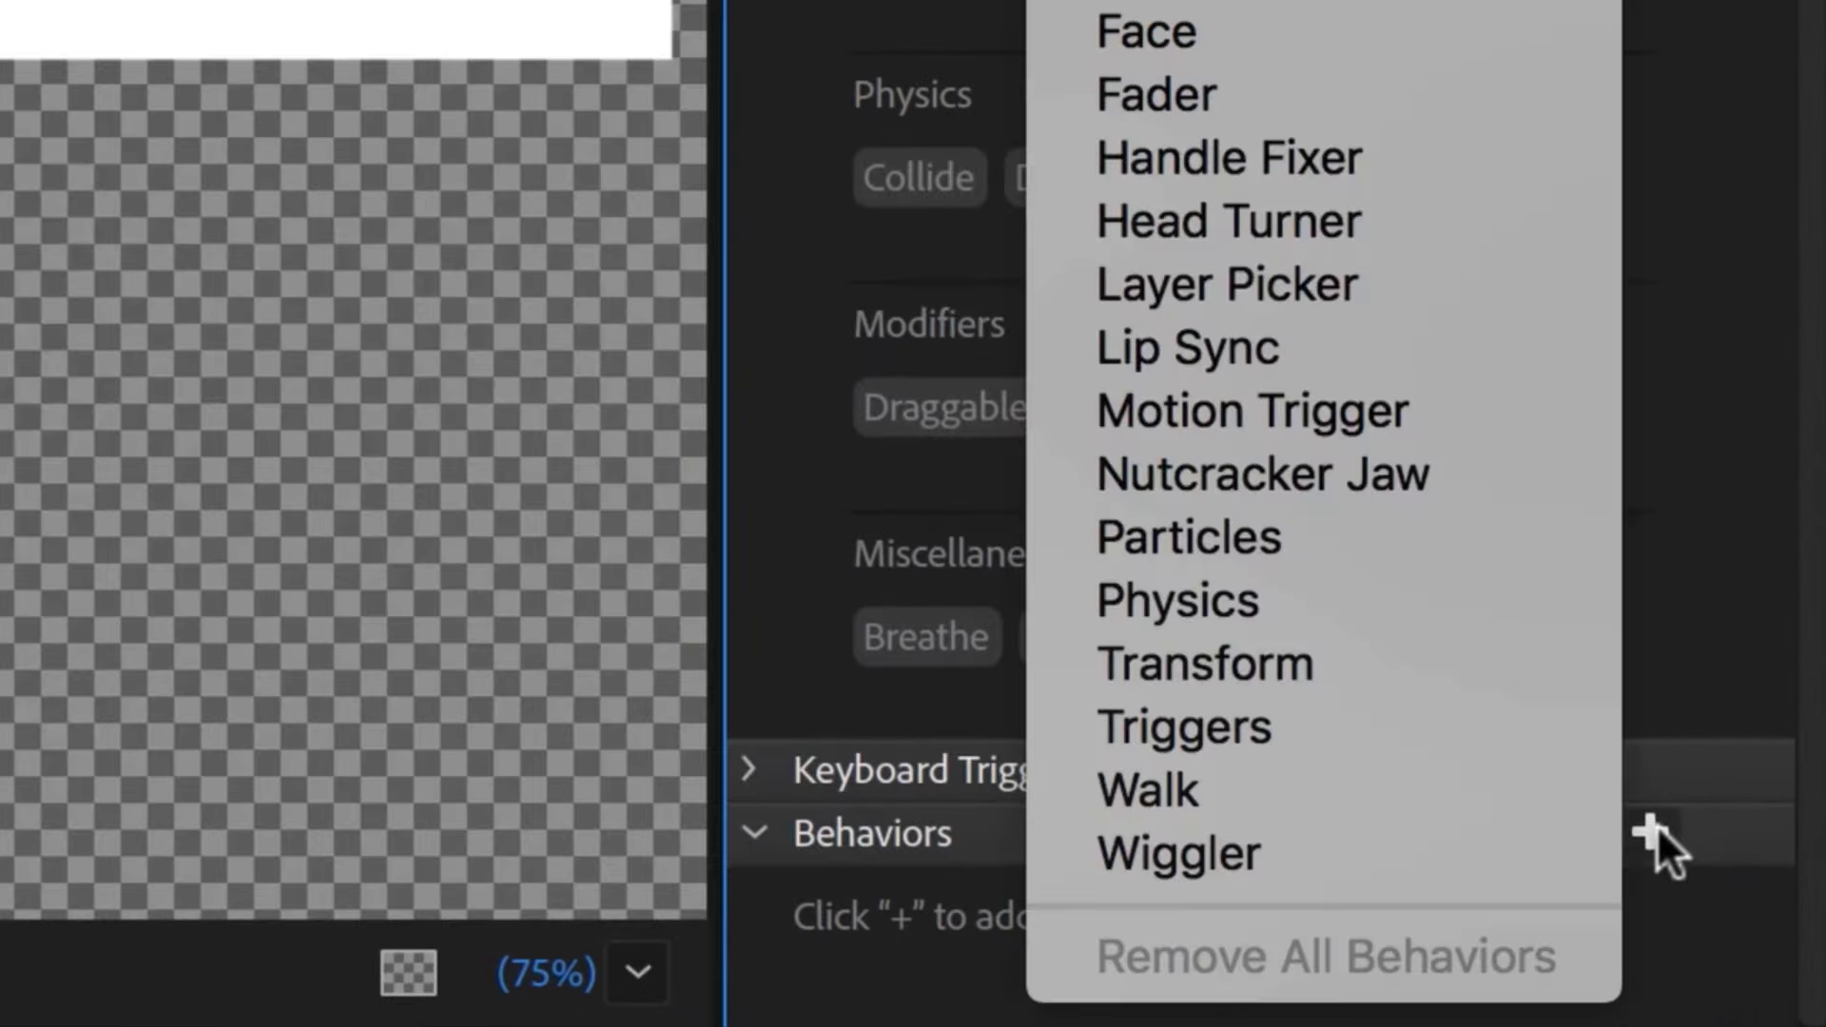
{"action": "left_click", "coordinate": [1493, 542]}
{"action": "left_click", "coordinate": [1592, 133]}
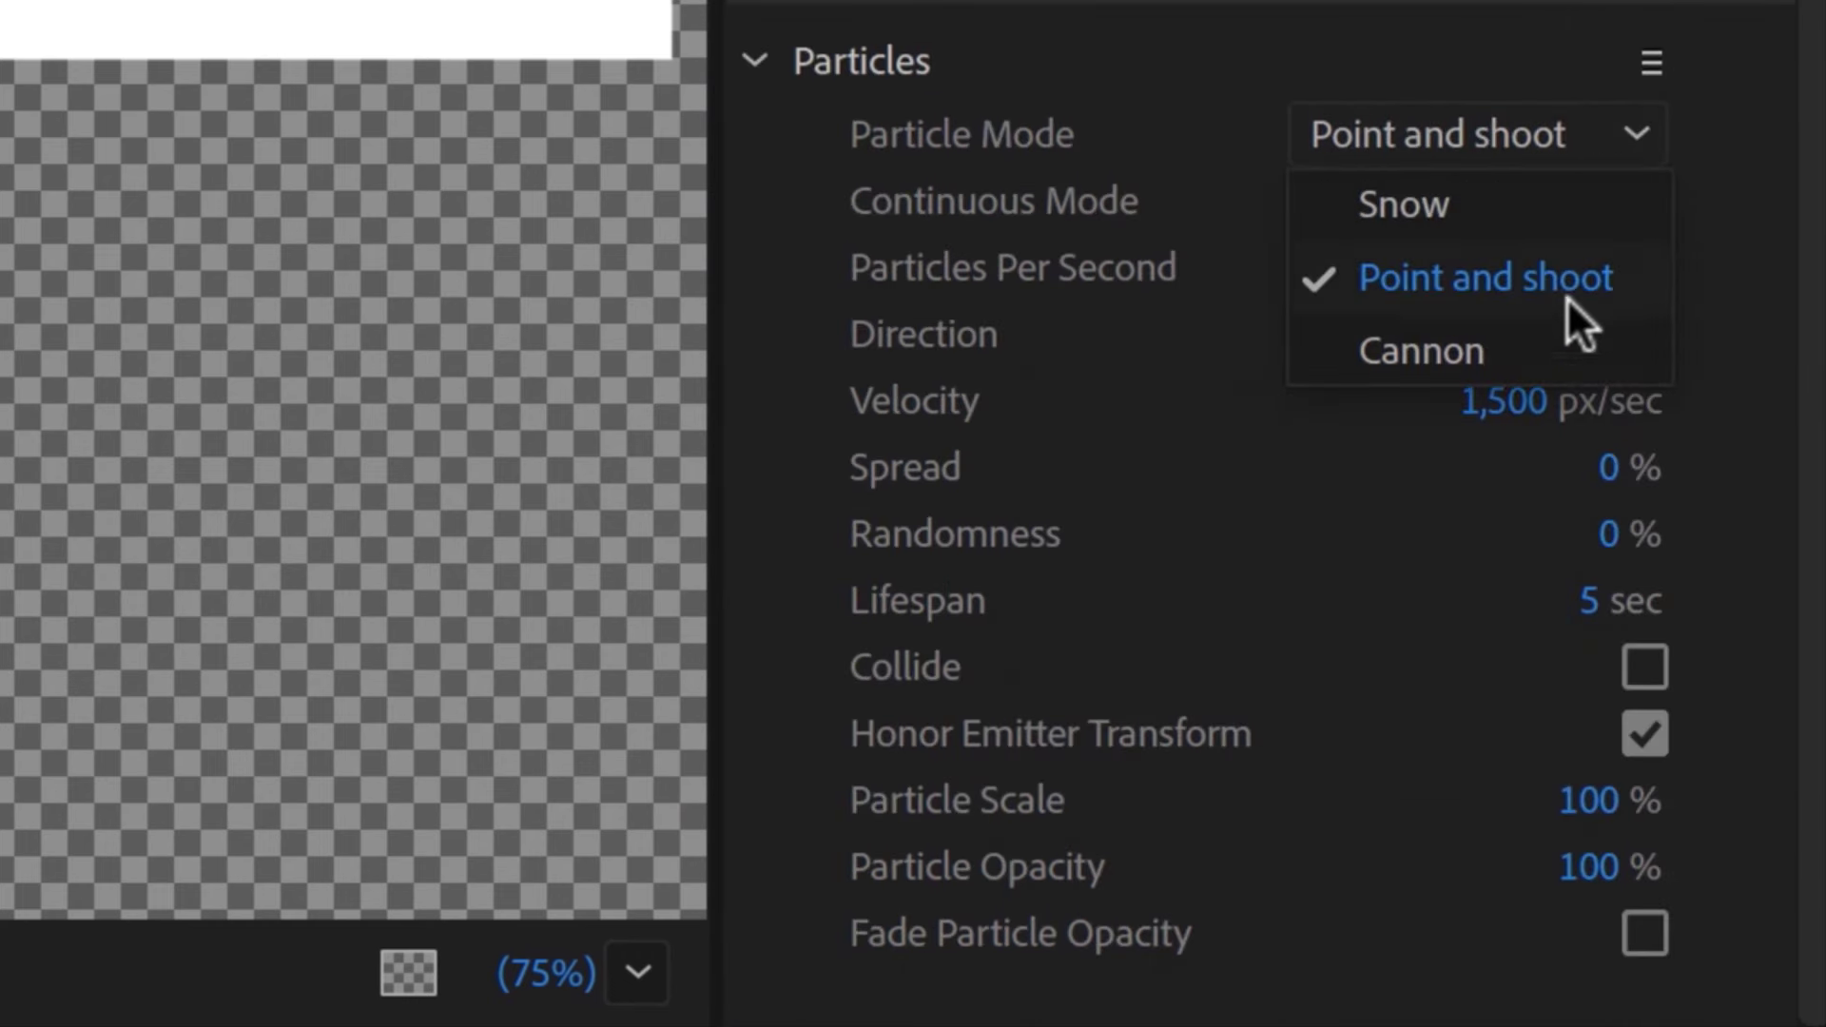
{"action": "left_click", "coordinate": [1571, 352]}
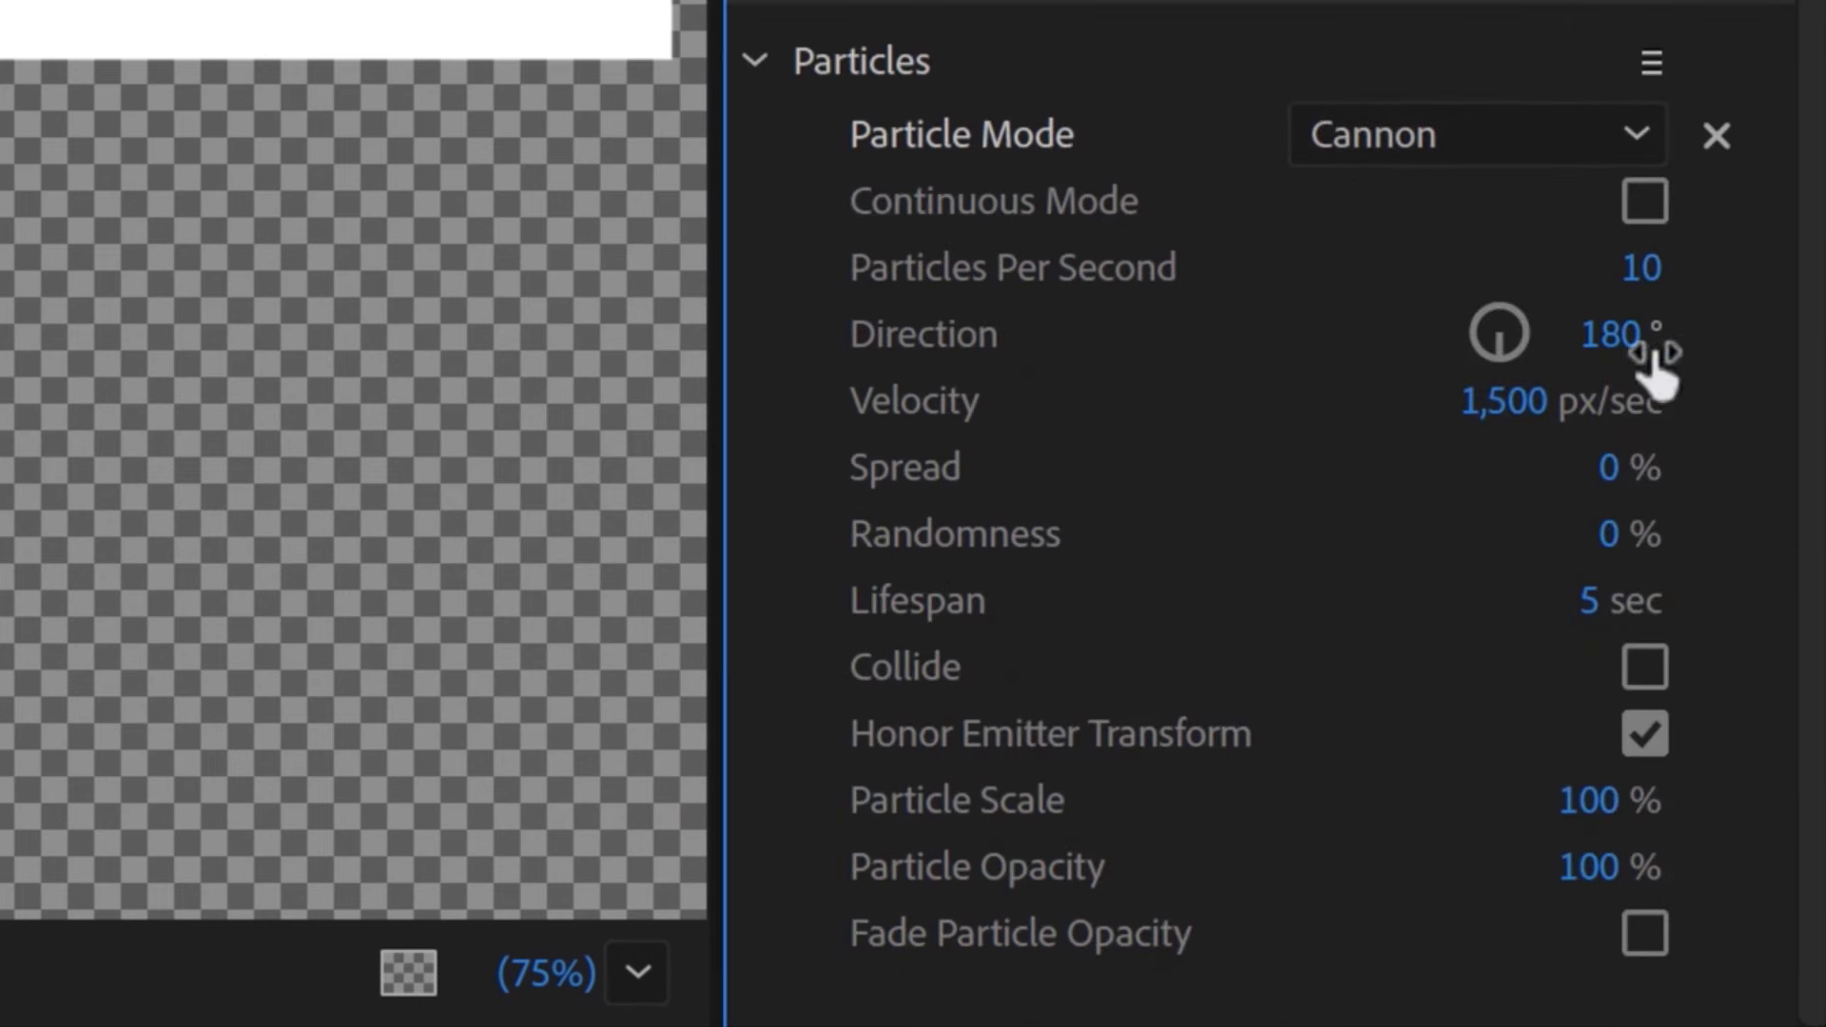
Turn on Collide for Droppy's particles and set Particles Per Second to 1
{"action": "left_click", "coordinate": [1651, 664]}
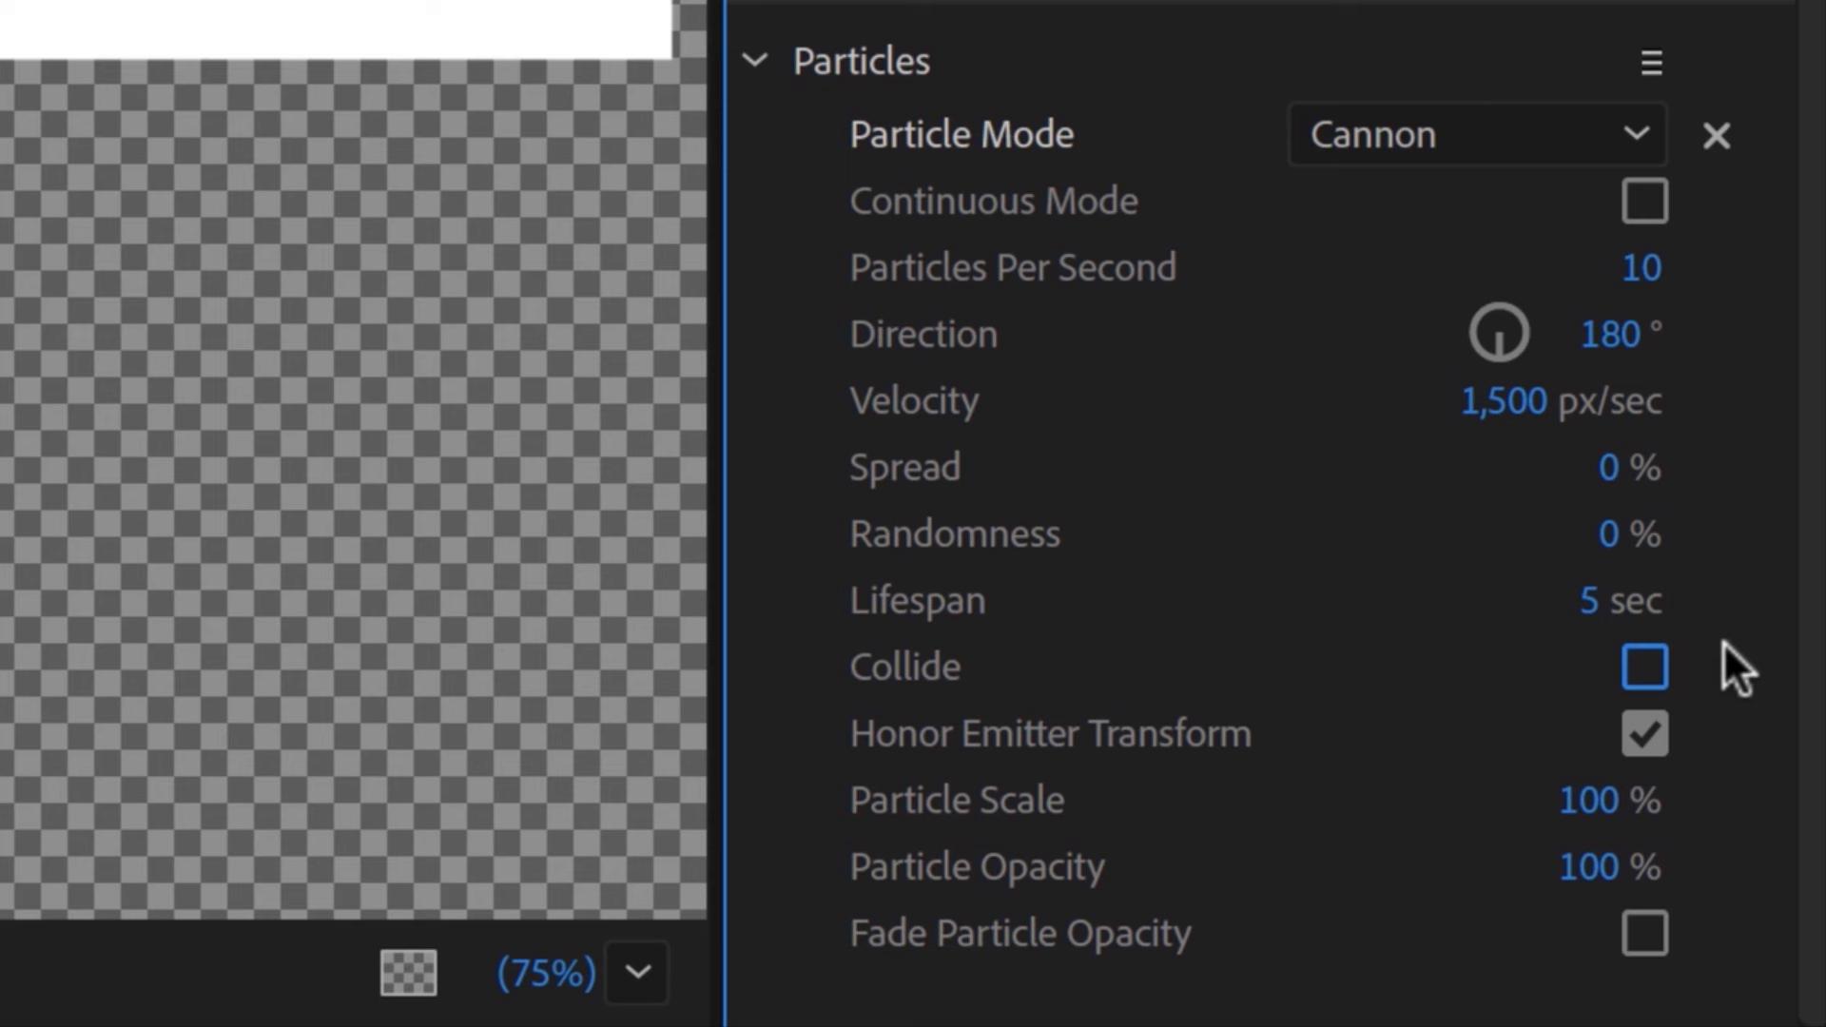
{"action": "left_click", "coordinate": [1643, 269]}
{"action": "type", "text": "1"}
{"action": "key", "text": "Return"}
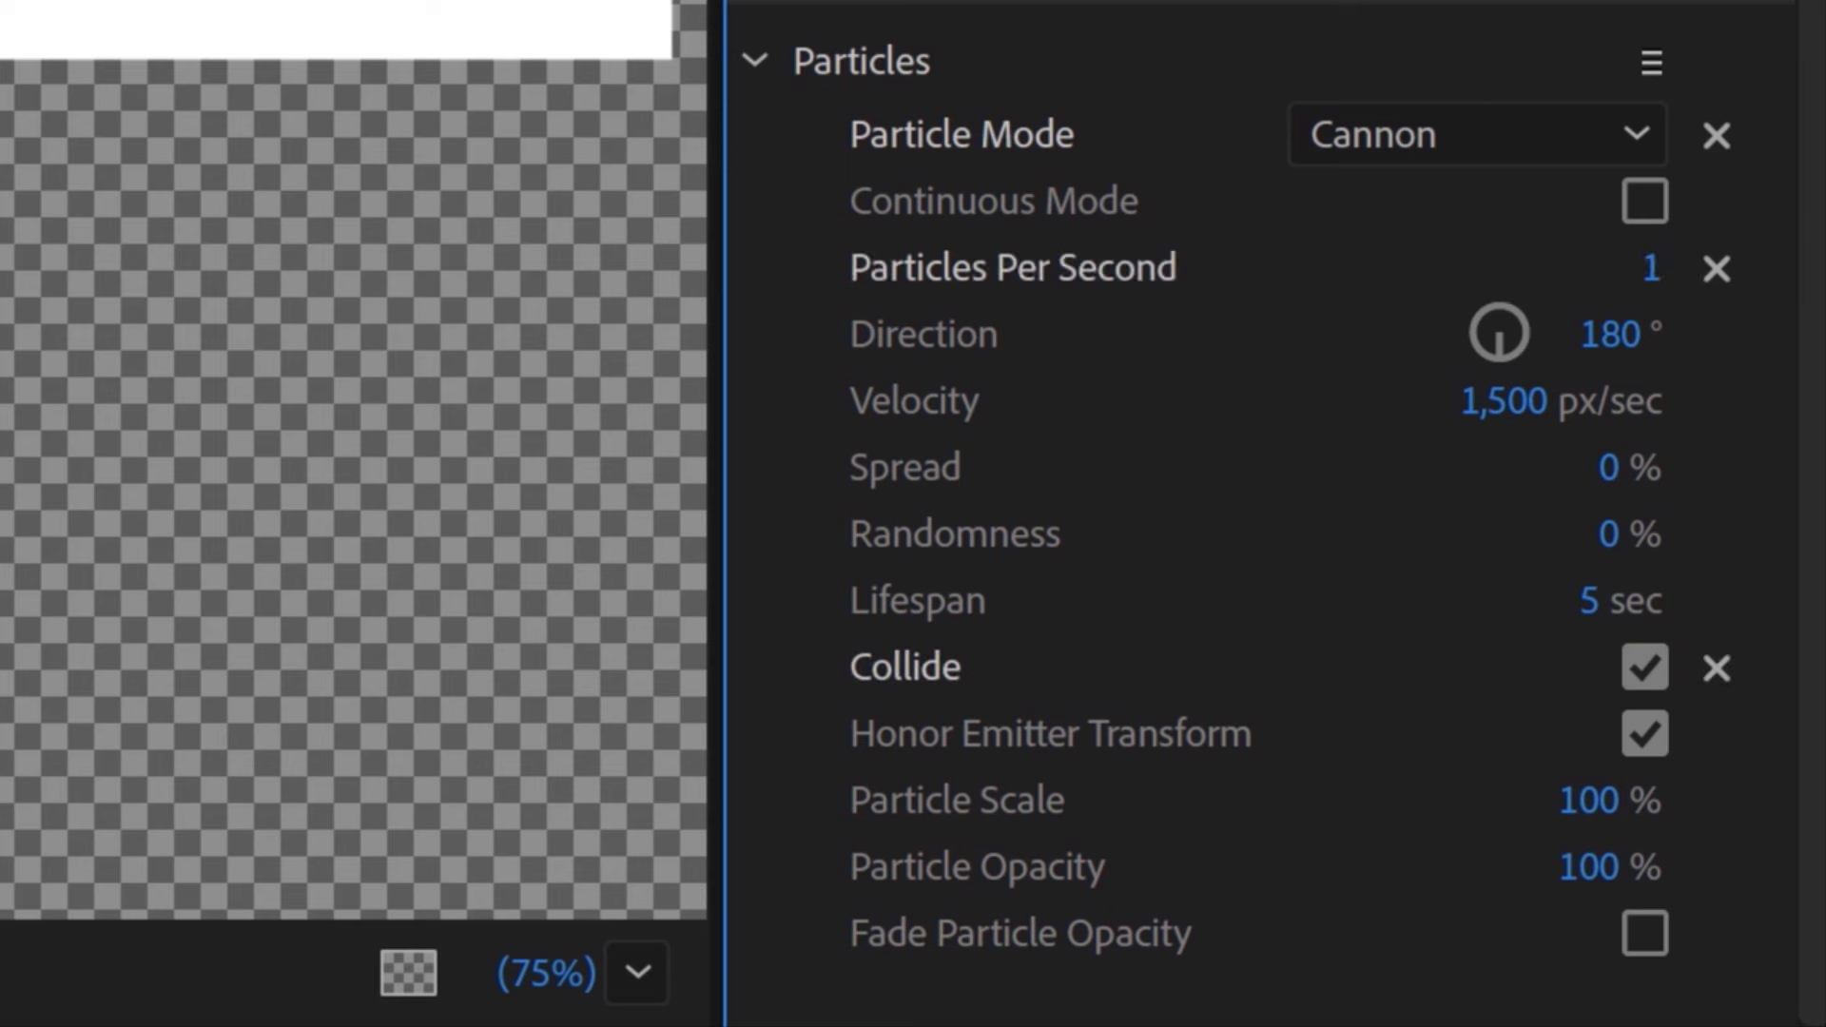